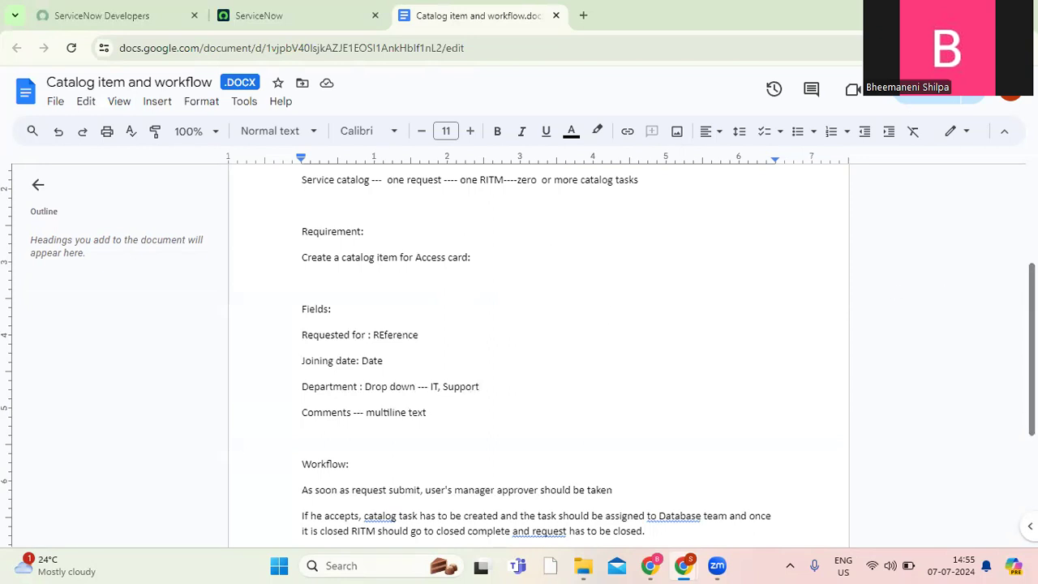
Read the access card requirement, its field list and the workflow rules in the requirements document.
{"action": "scroll", "coordinate": [538, 357], "scroll_direction": "down", "scroll_amount": 1}
{"action": "scroll", "coordinate": [539, 357], "scroll_direction": "up", "scroll_amount": 1}
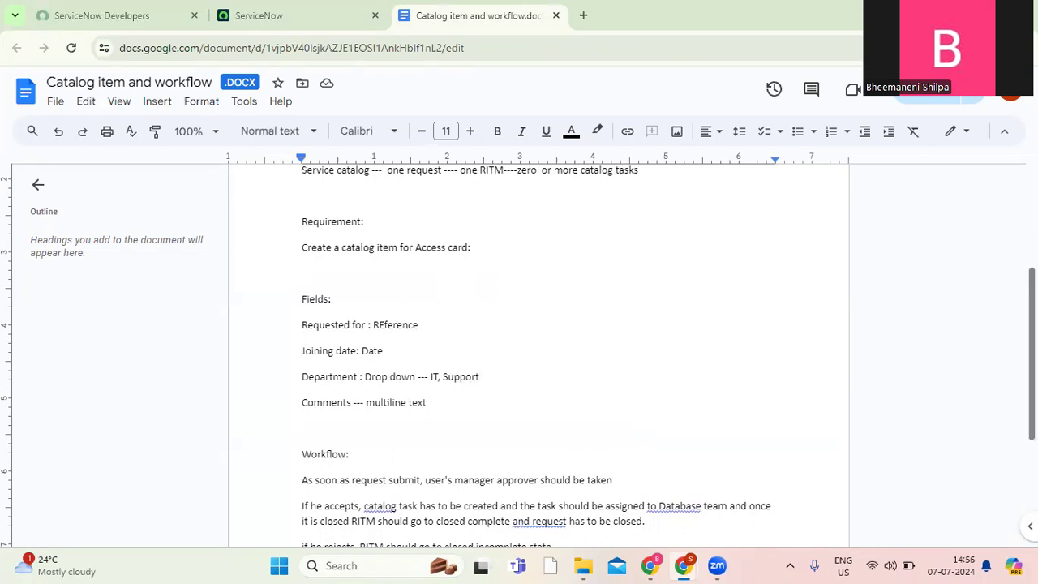
{"action": "scroll", "coordinate": [1030, 357], "scroll_direction": "down", "scroll_amount": 1}
{"action": "scroll", "coordinate": [539, 357], "scroll_direction": "down", "scroll_amount": 1}
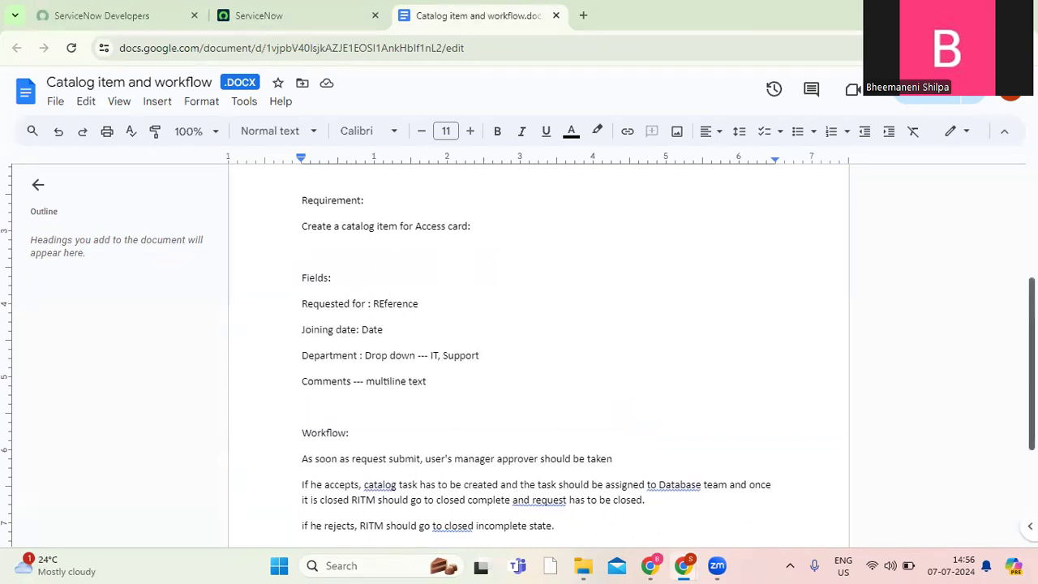
{"action": "scroll", "coordinate": [538, 357], "scroll_direction": "down", "scroll_amount": 1}
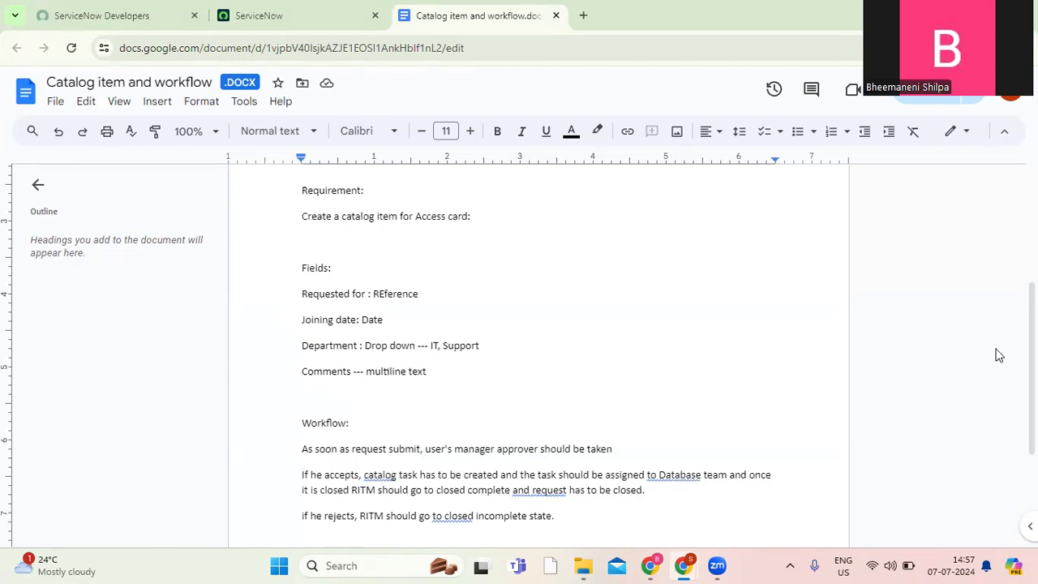
{"action": "scroll", "coordinate": [987, 353], "scroll_direction": "down", "scroll_amount": 2}
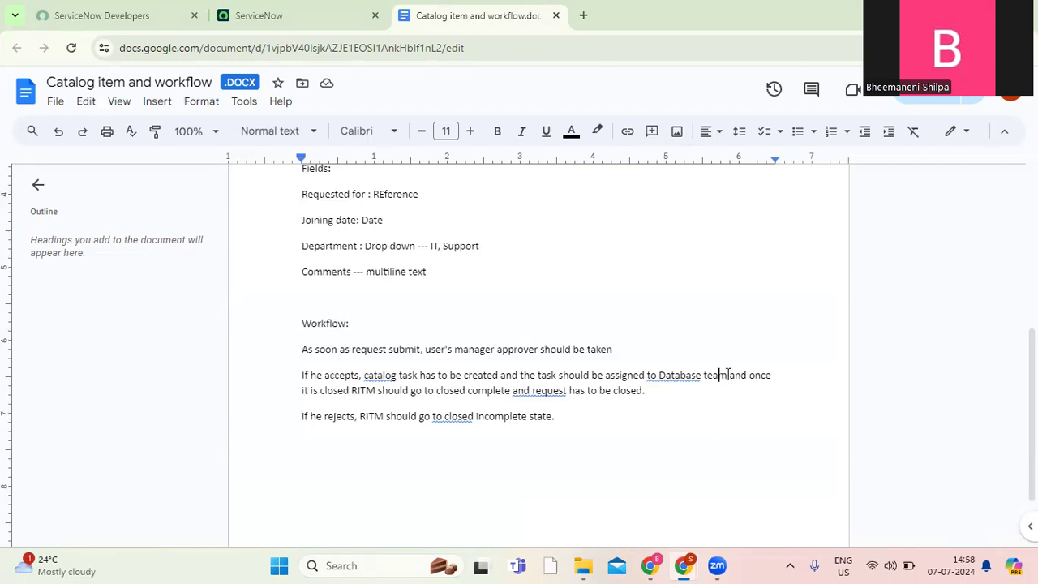
{"action": "left_click_drag", "start_coordinate": [735, 374], "coordinate": [660, 375]}
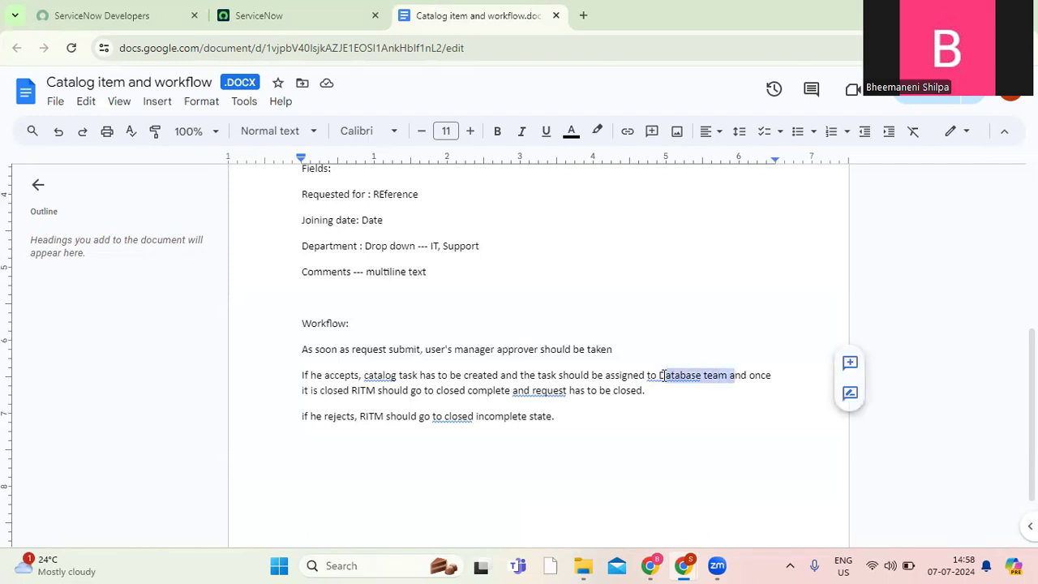
{"action": "left_click", "coordinate": [662, 375]}
{"action": "left_click", "coordinate": [726, 392]}
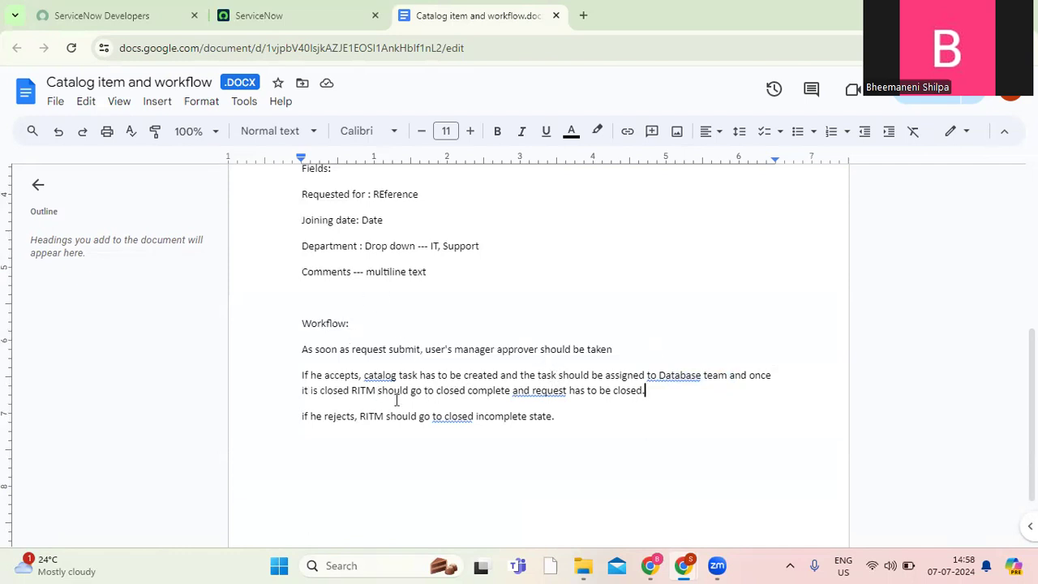
{"action": "left_click_drag", "start_coordinate": [647, 392], "coordinate": [307, 376]}
{"action": "left_click", "coordinate": [615, 392]}
{"action": "left_click_drag", "start_coordinate": [594, 425], "coordinate": [303, 329]}
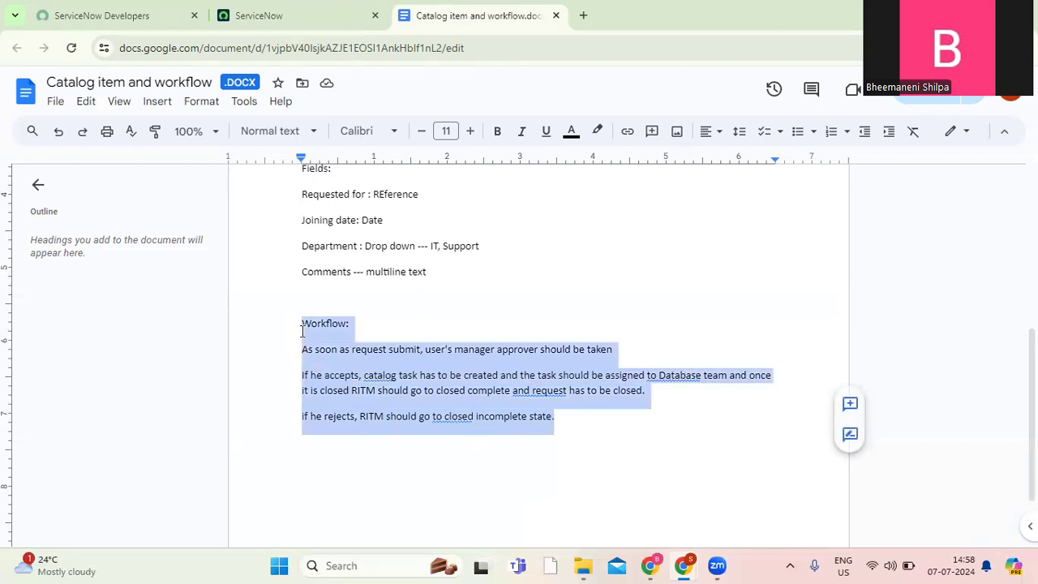
{"action": "left_click", "coordinate": [374, 375]}
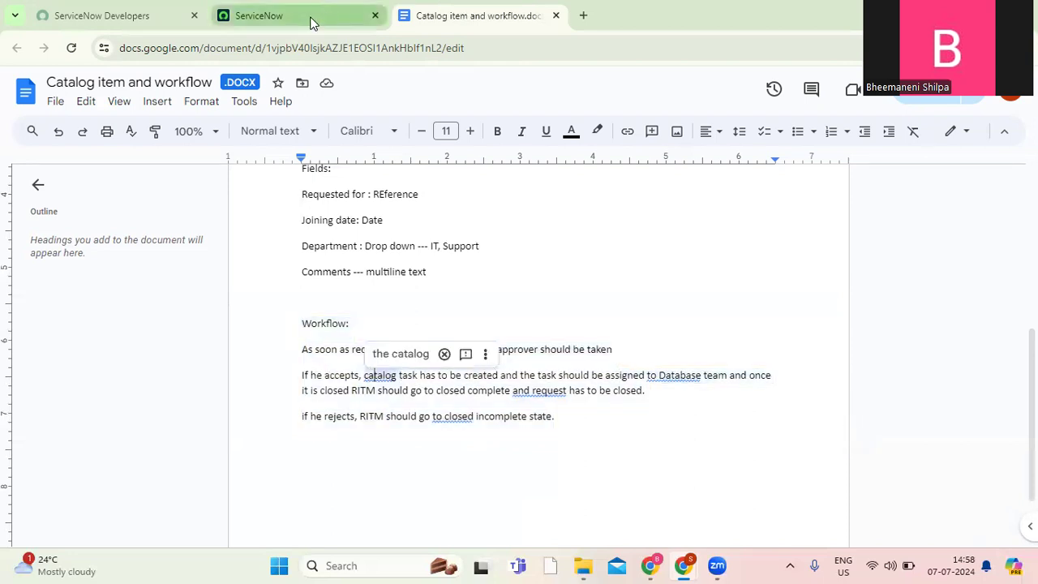
Switch to ServiceNow, open the Maintain Items list in a separate browser tab and highlight the sc_cat_item table name in its address.
{"action": "left_click", "coordinate": [311, 23]}
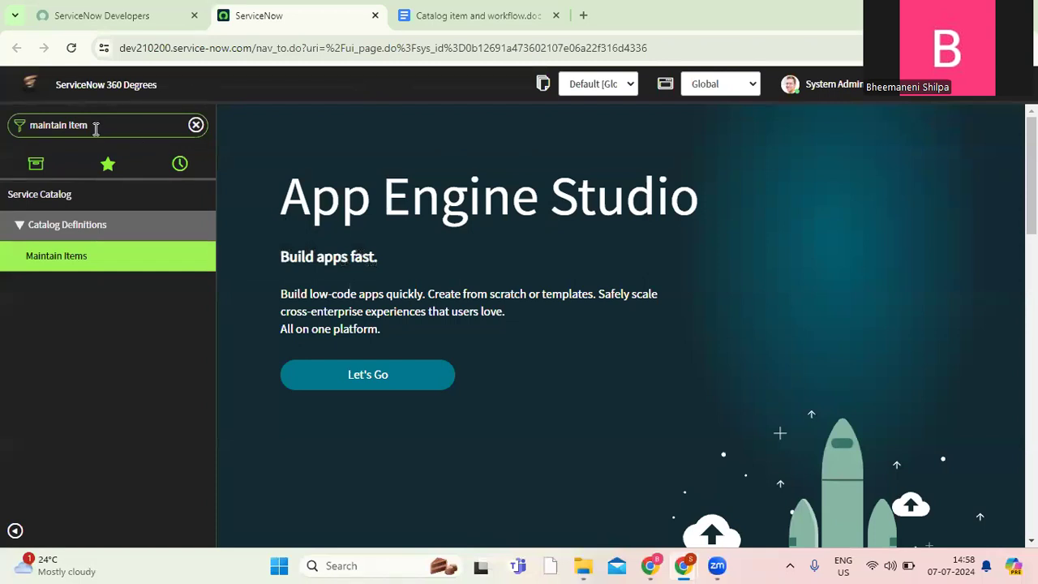
{"action": "middle_click", "coordinate": [61, 265]}
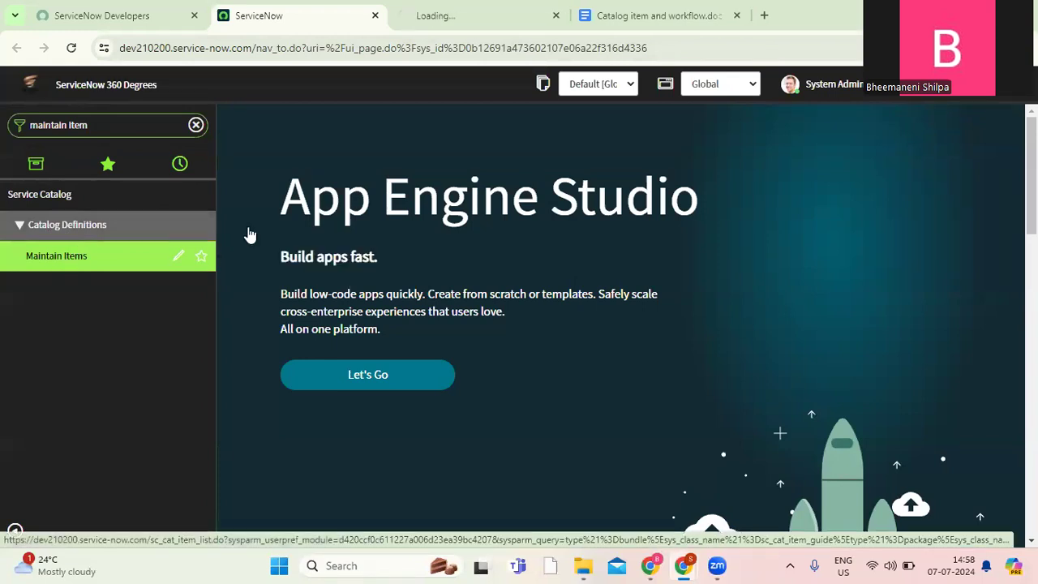
{"action": "left_click", "coordinate": [446, 19]}
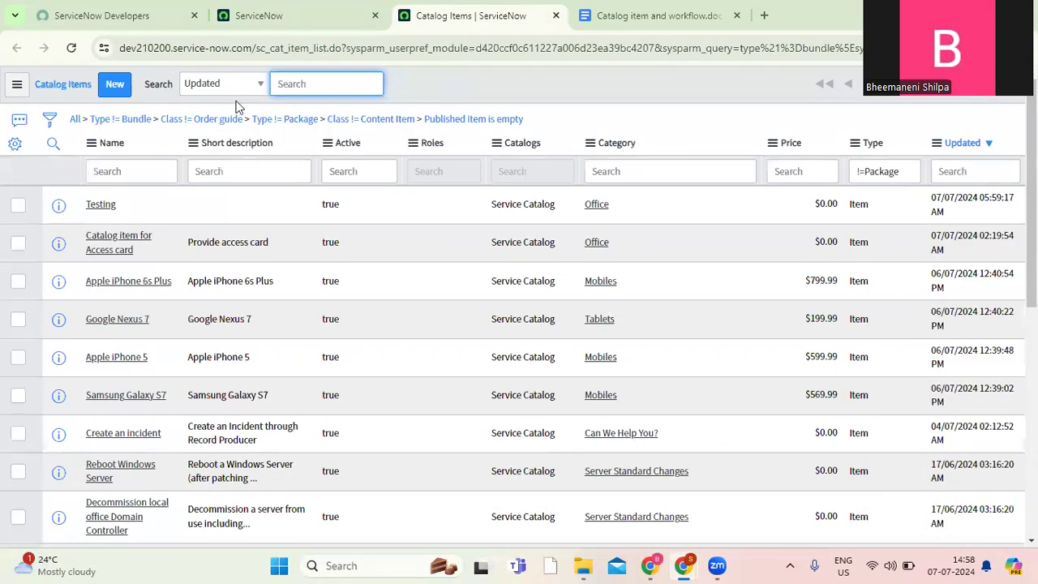
{"action": "left_click_drag", "start_coordinate": [254, 50], "coordinate": [313, 51]}
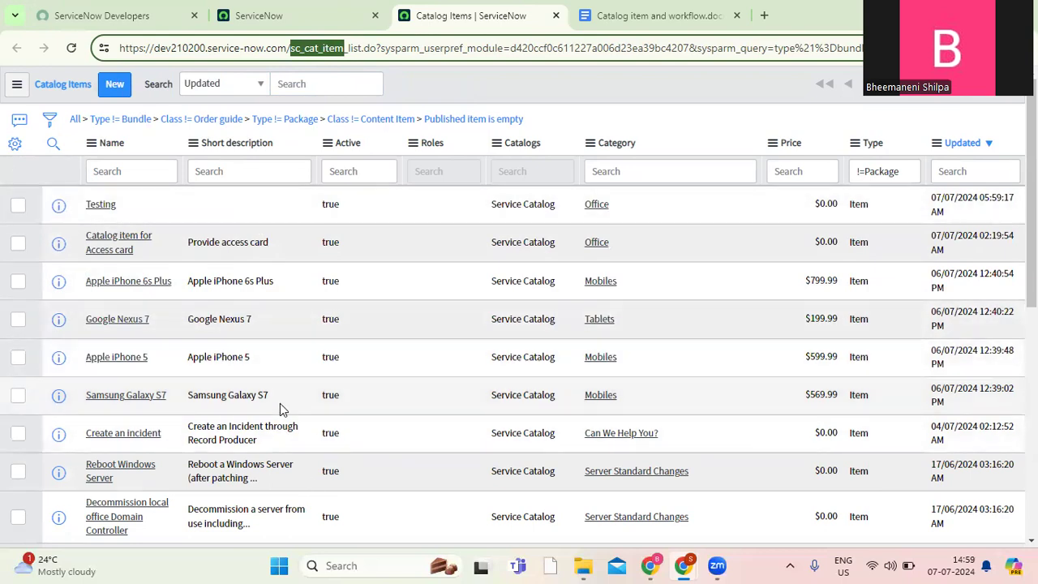
Create a new catalog item record and name it "Access card request".
{"action": "left_click", "coordinate": [115, 97]}
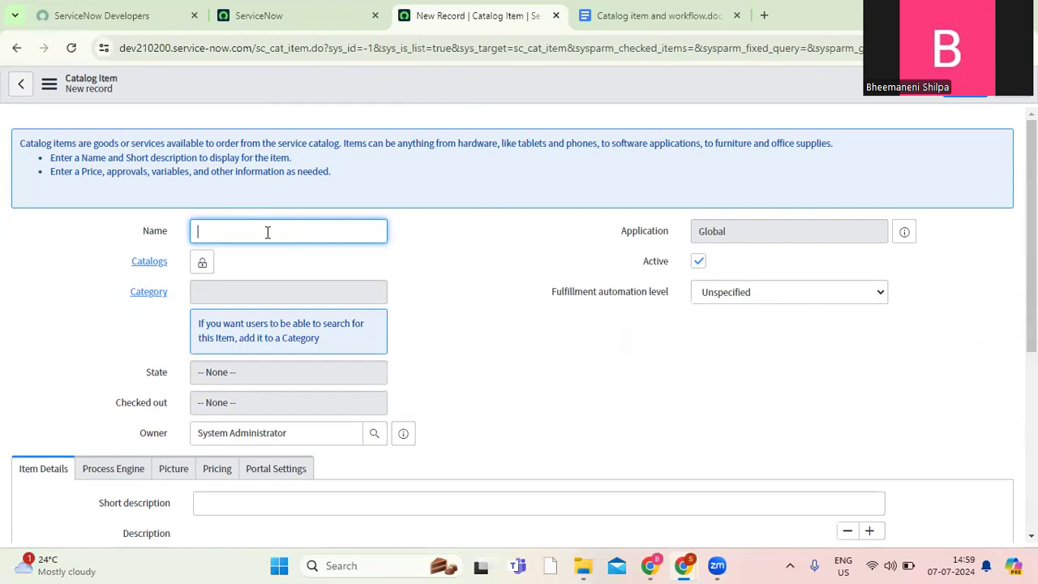
{"action": "type", "text": "Access card requ"}
Assign the catalog item to the Service Catalog and set its category to Services.
{"action": "left_click", "coordinate": [203, 263]}
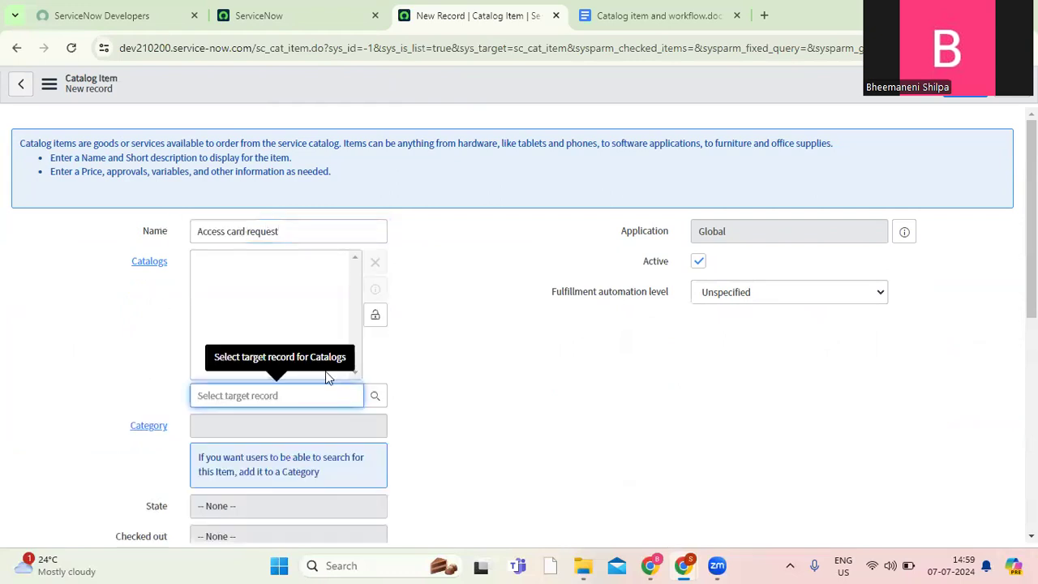
{"action": "left_click", "coordinate": [375, 396]}
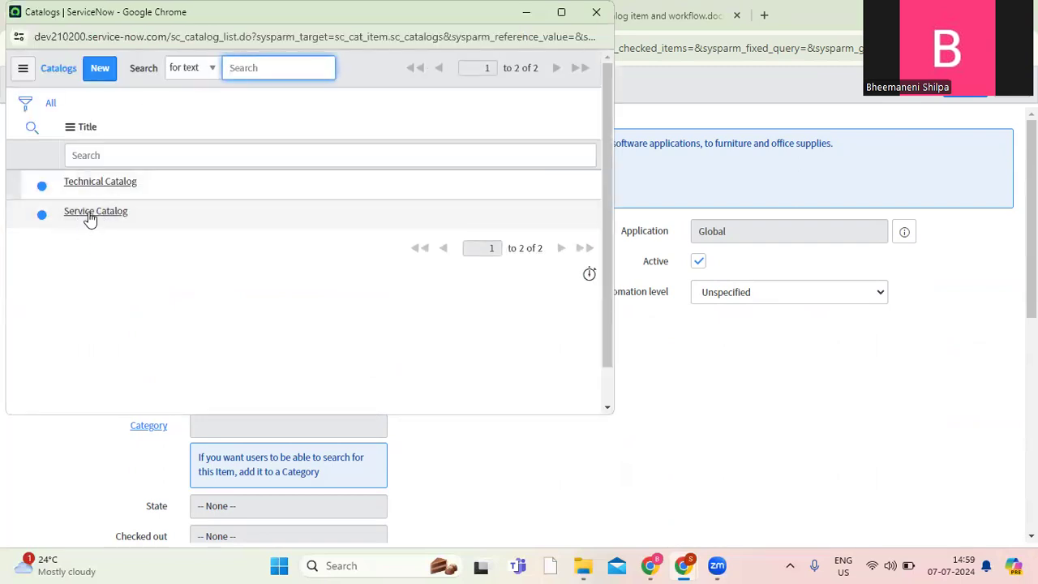
{"action": "left_click", "coordinate": [90, 212]}
{"action": "left_click", "coordinate": [374, 314]}
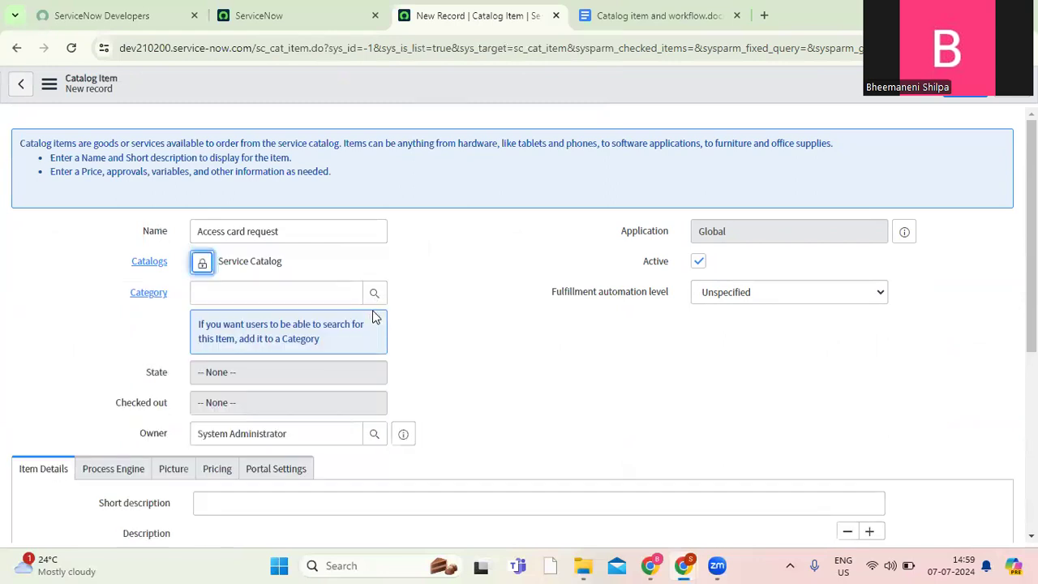
{"action": "left_click", "coordinate": [375, 294]}
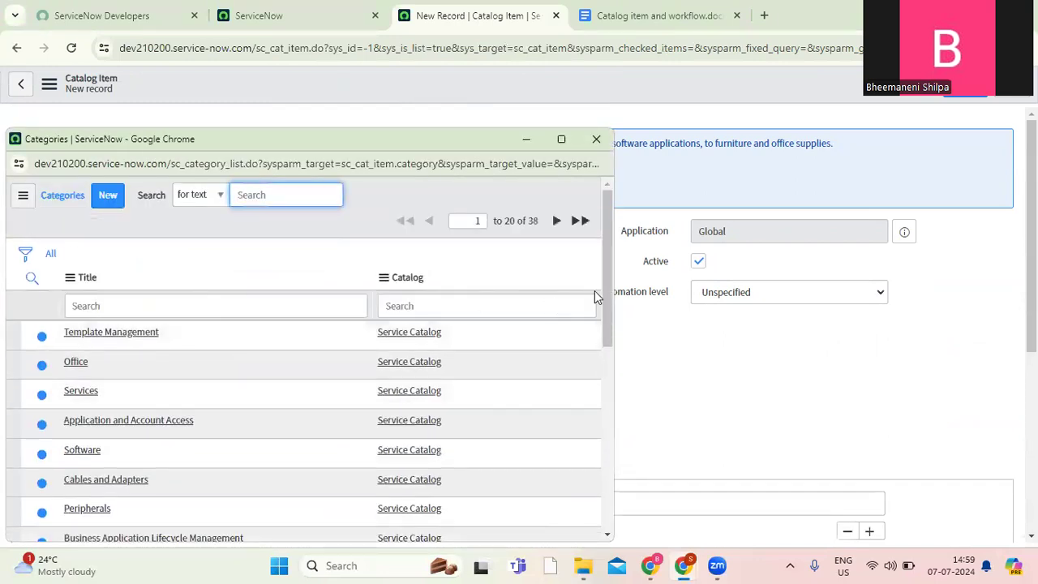
{"action": "left_click_drag", "start_coordinate": [607, 271], "coordinate": [575, 271]}
{"action": "left_click", "coordinate": [80, 391]}
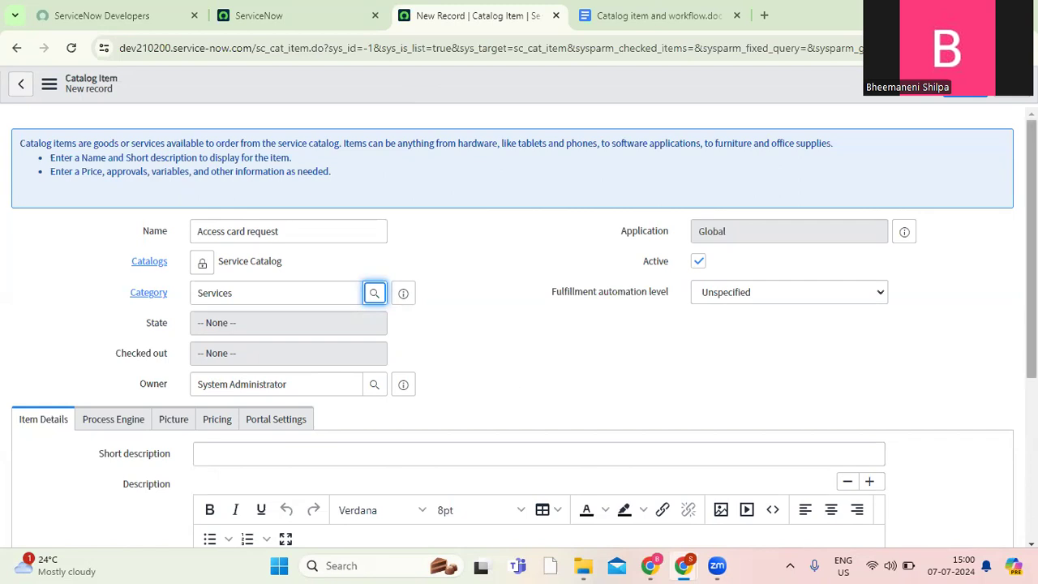
Enter "Provide access card to user" as both the short description and the description of the item.
{"action": "scroll", "coordinate": [519, 324], "scroll_direction": "down", "scroll_amount": 3}
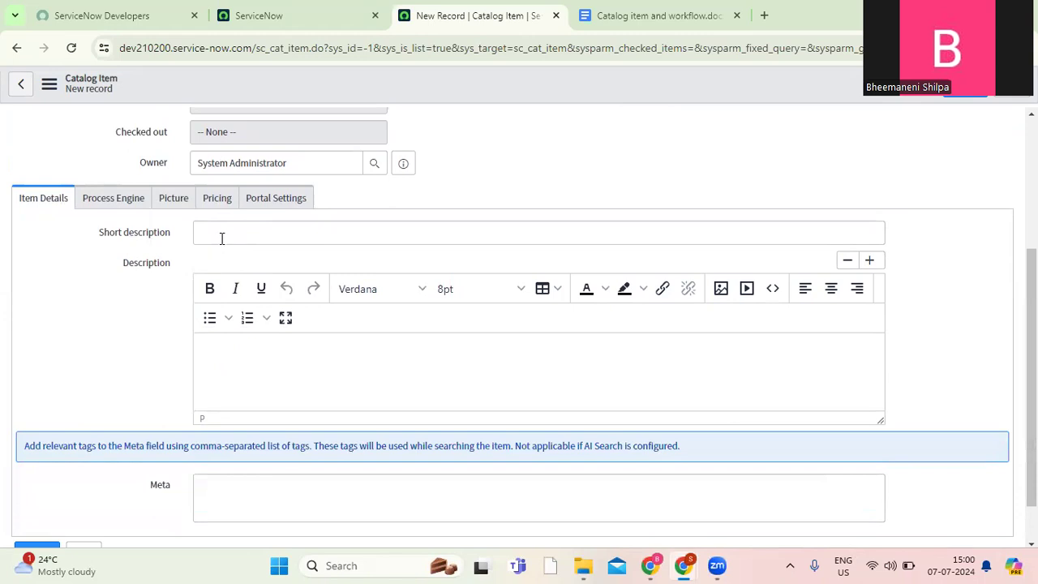
{"action": "left_click", "coordinate": [232, 234]}
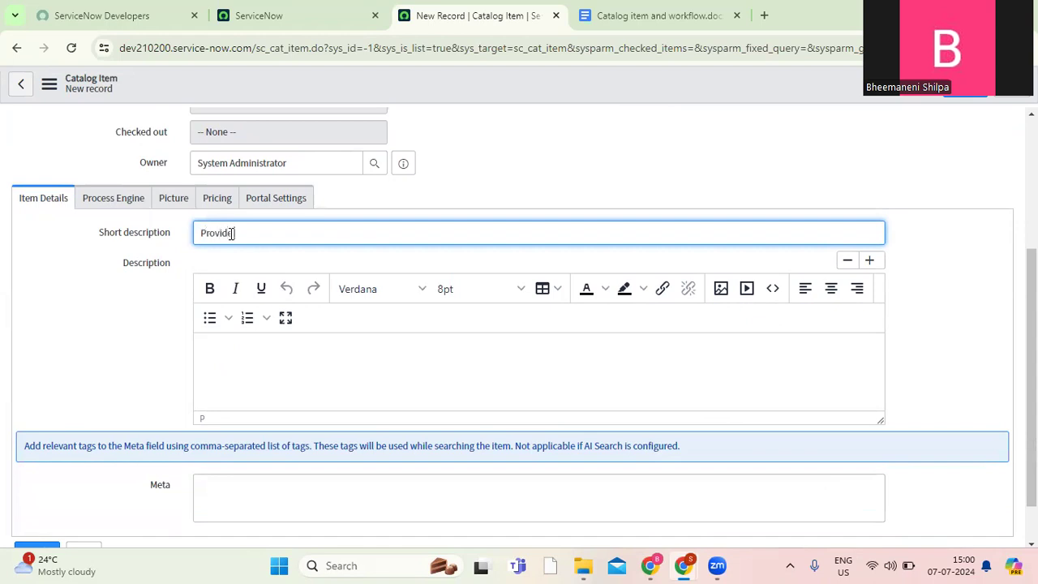
{"action": "type", "text": "Provide access card to user"}
{"action": "key", "text": "ctrl+a"}
{"action": "key", "text": "ctrl+c"}
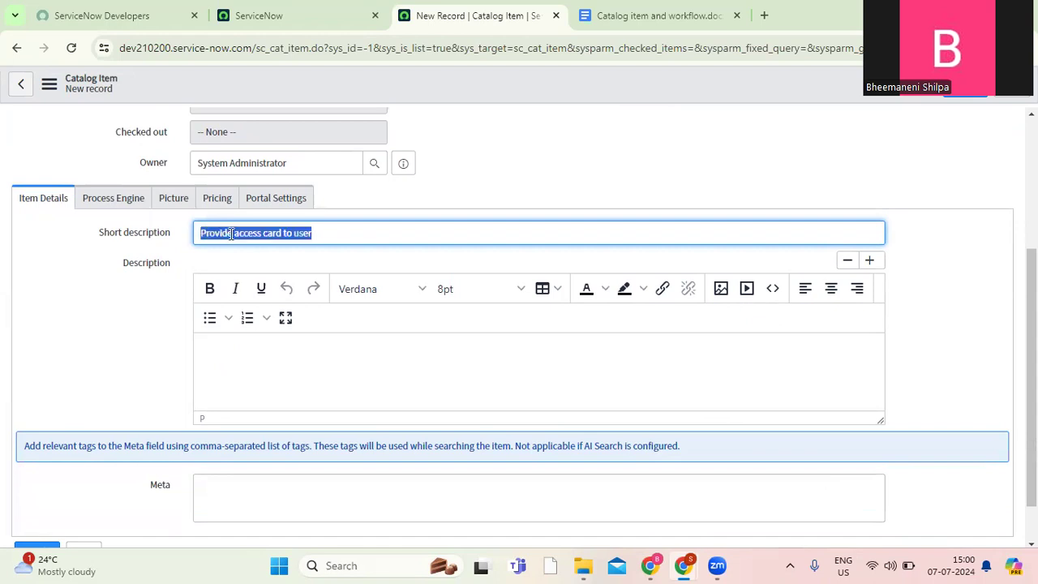
{"action": "left_click", "coordinate": [255, 347]}
{"action": "key", "text": "ctrl+v"}
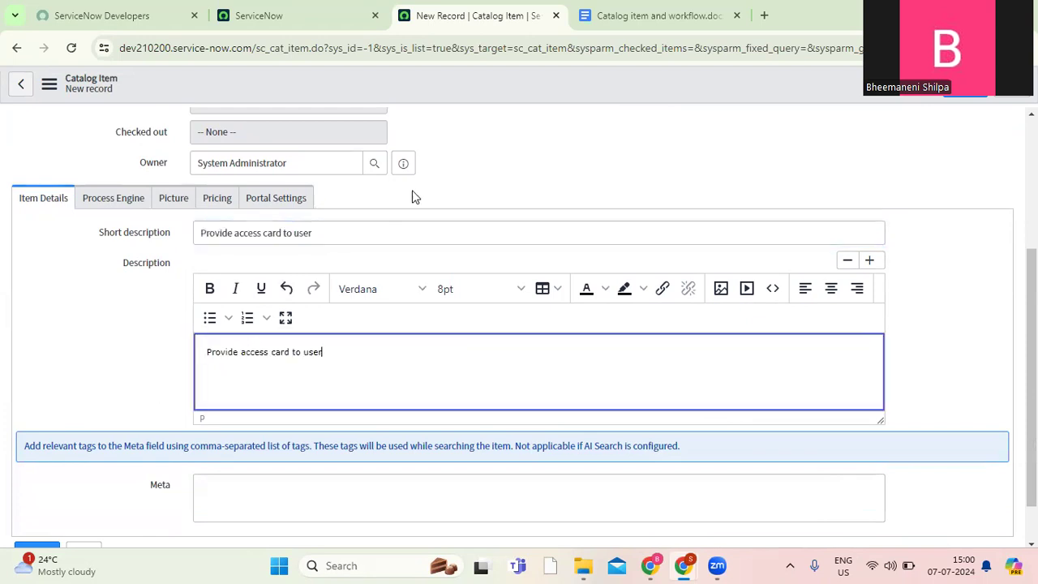
Examine the item's process engine, picture, pricing and portal settings, checking the workflow requirements in the document.
{"action": "left_click", "coordinate": [122, 208]}
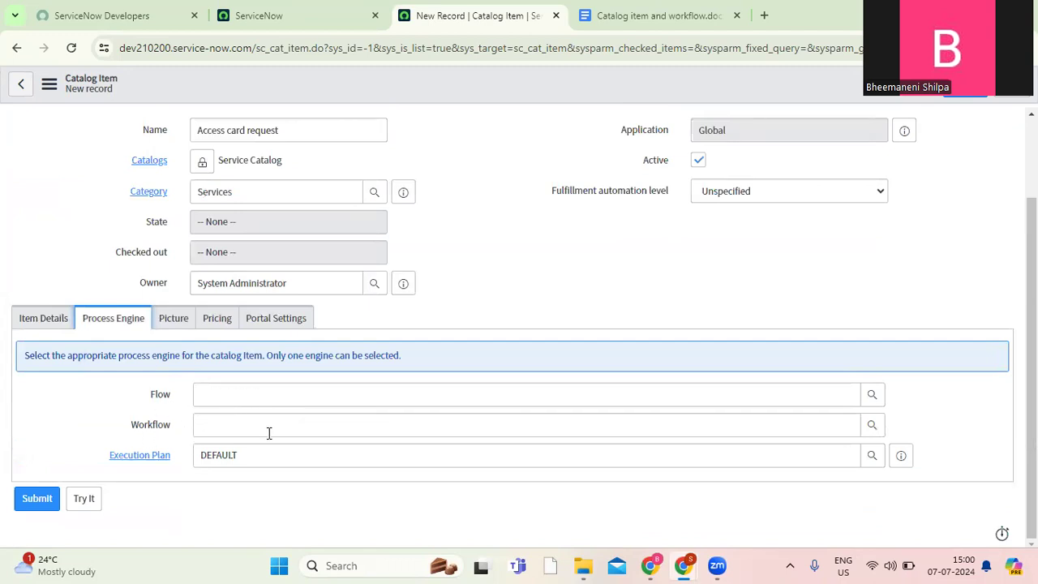
{"action": "left_click", "coordinate": [633, 16]}
{"action": "left_click", "coordinate": [352, 451]}
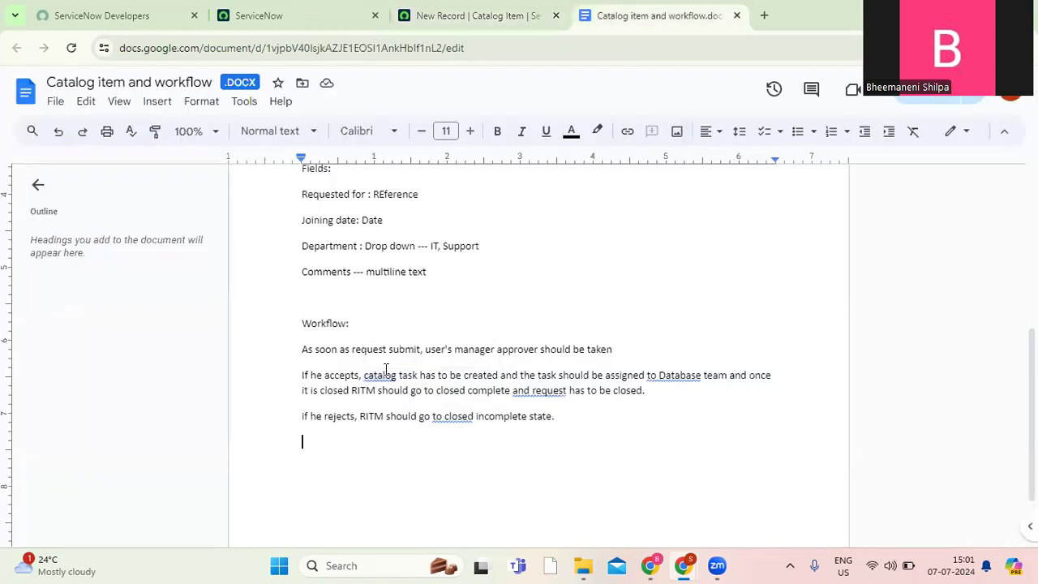
{"action": "left_click", "coordinate": [458, 22]}
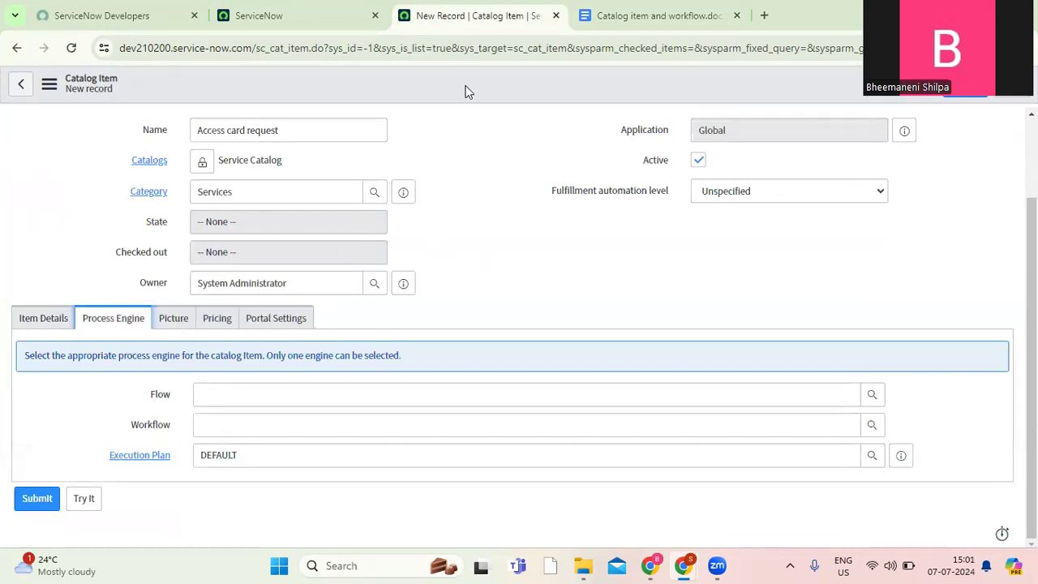
{"action": "left_click", "coordinate": [183, 323]}
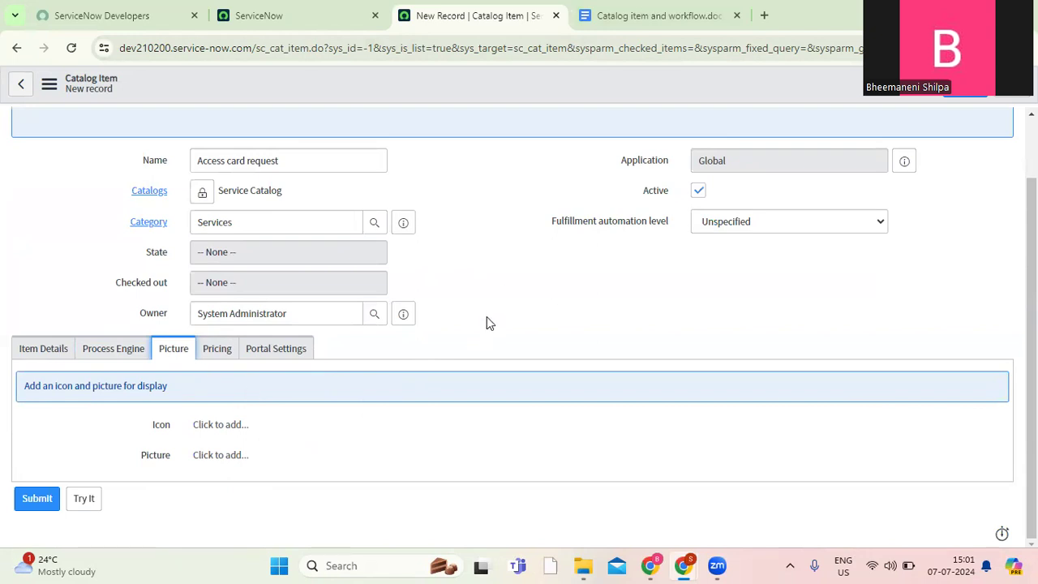
{"action": "left_click", "coordinate": [217, 351]}
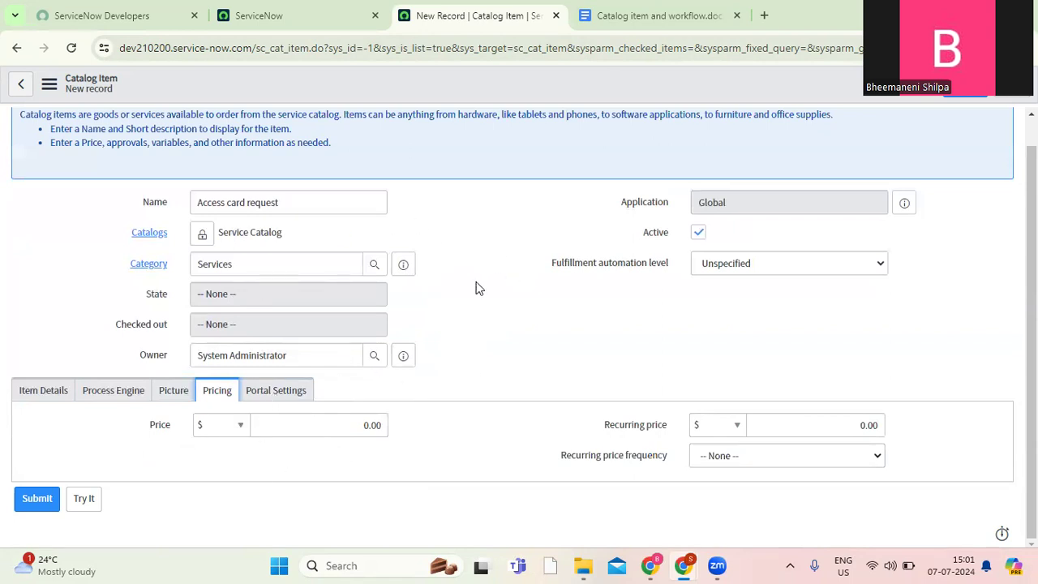
{"action": "left_click", "coordinate": [282, 397]}
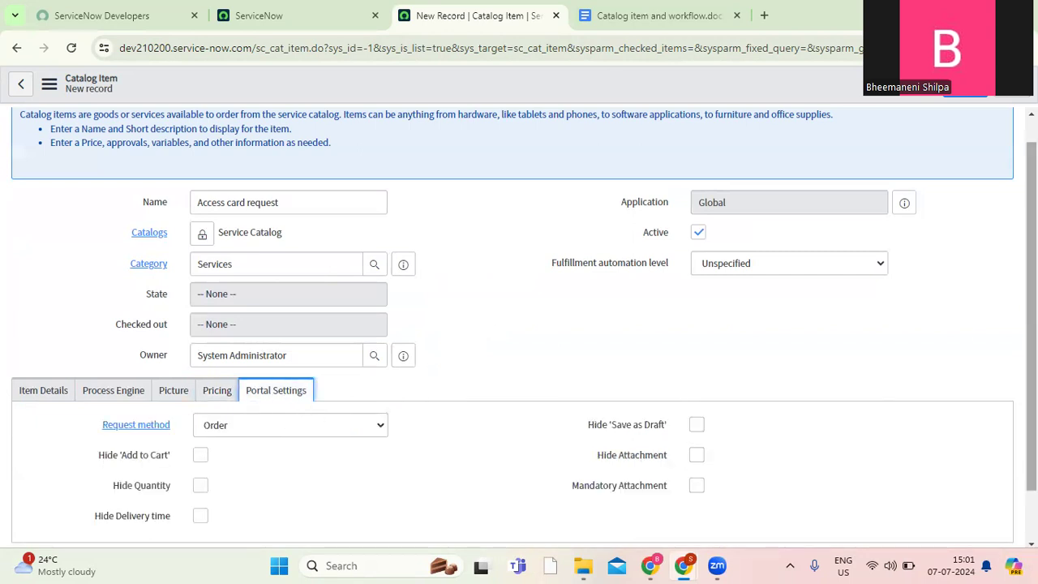
{"action": "scroll", "coordinate": [1031, 325], "scroll_direction": "down", "scroll_amount": 1}
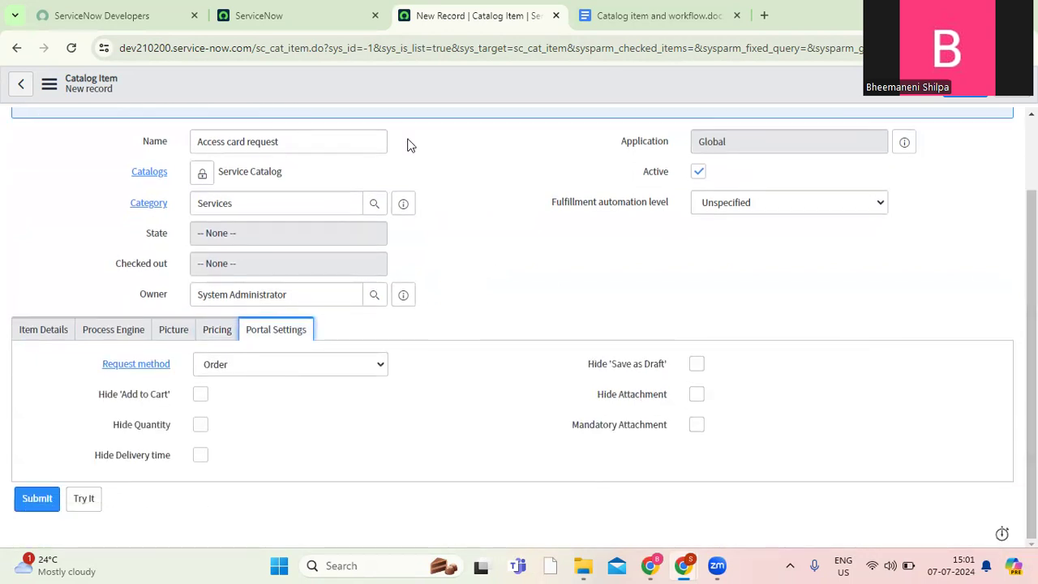
Open the instance's Service Portal in a new browser tab by adding "sp" to the copied base address.
{"action": "left_click_drag", "start_coordinate": [255, 51], "coordinate": [121, 54]}
{"action": "key", "text": "ctrl+c"}
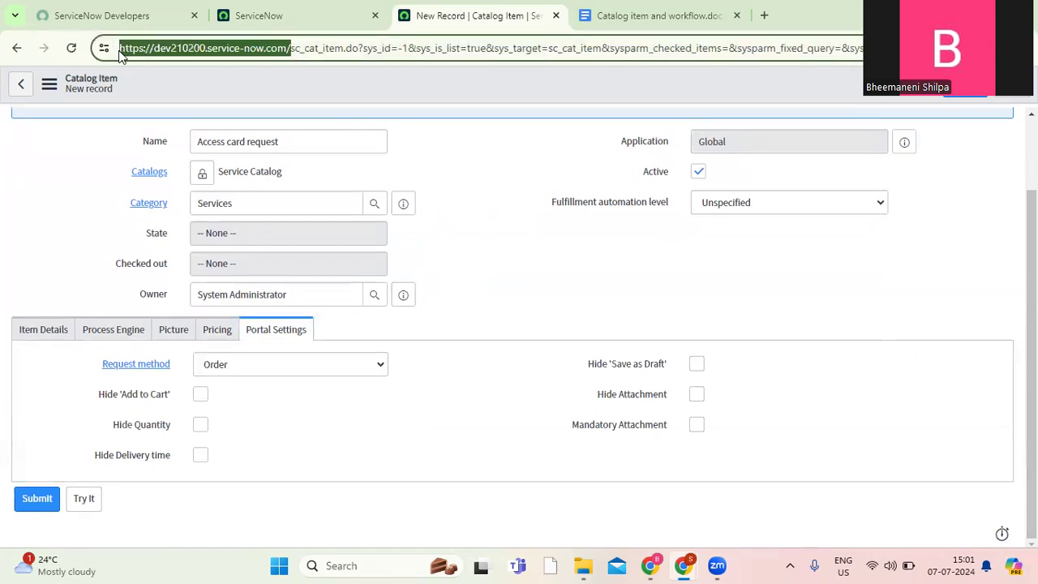
{"action": "left_click", "coordinate": [764, 15]}
{"action": "key", "text": "ctrl+v"}
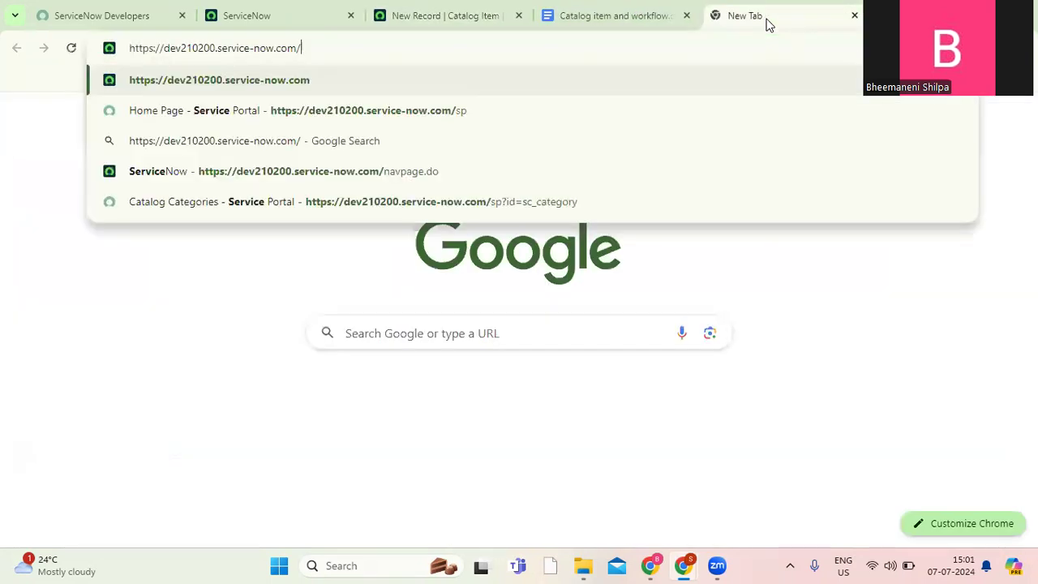
{"action": "type", "text": "sp"}
{"action": "key", "text": "Return"}
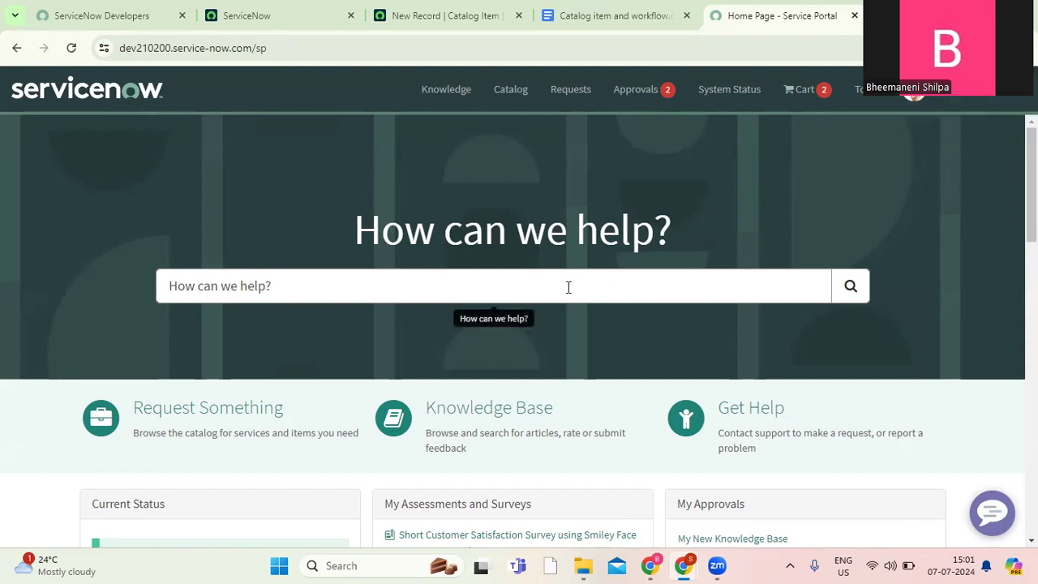
View the portal's Request Something catalog categories and return to the new catalog item form.
{"action": "scroll", "coordinate": [486, 324], "scroll_direction": "down", "scroll_amount": 1}
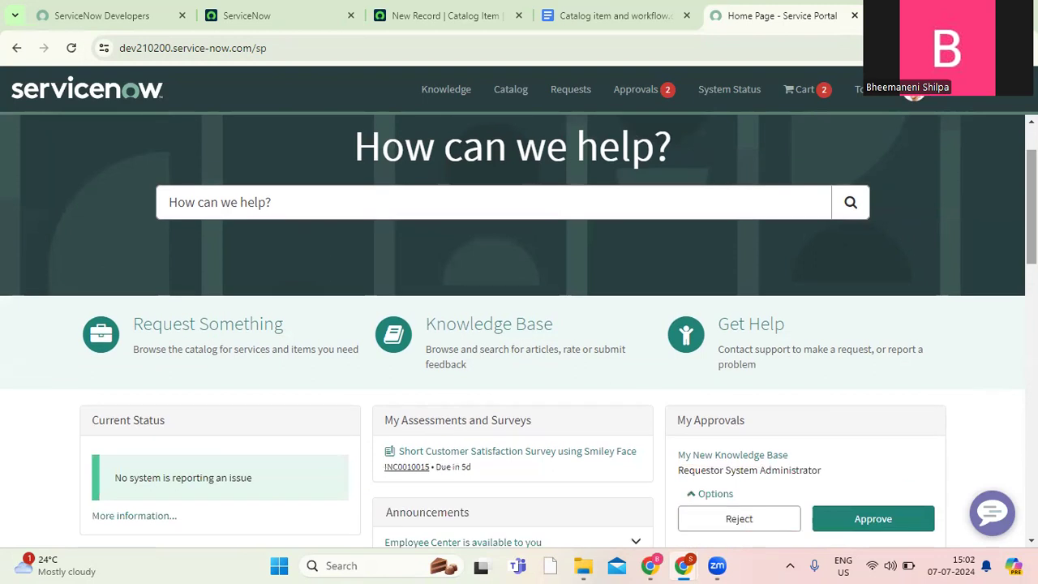
{"action": "left_click", "coordinate": [222, 333]}
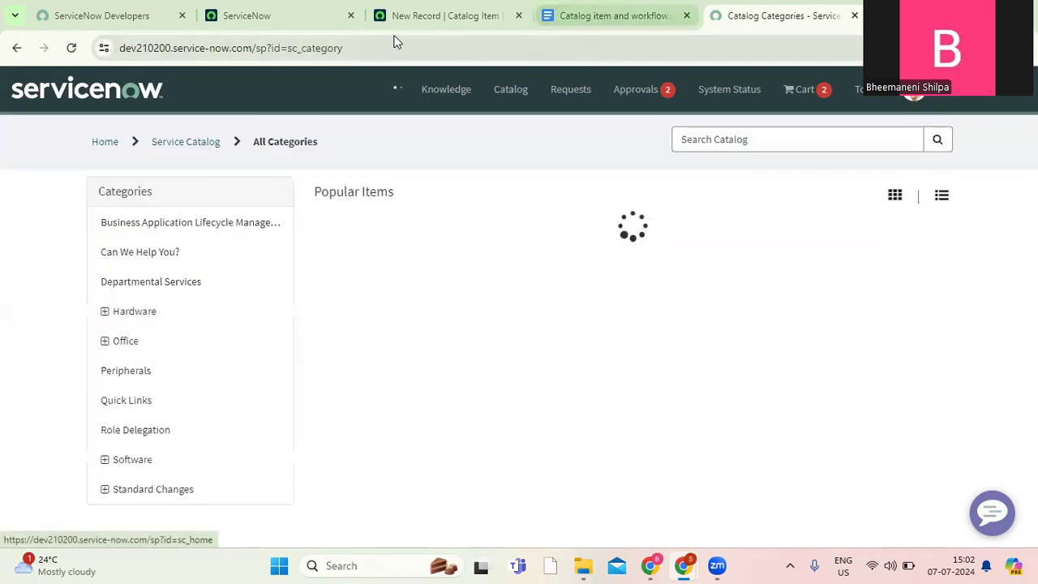
{"action": "left_click", "coordinate": [418, 21]}
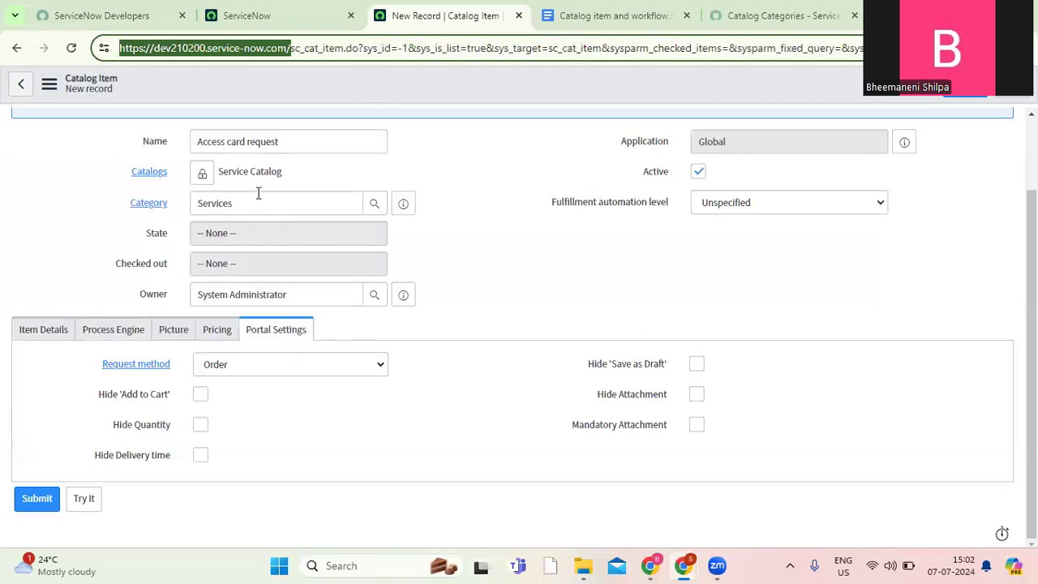
Save the new Access card request catalog item while keeping its record open.
{"action": "right_click", "coordinate": [534, 97]}
{"action": "left_click", "coordinate": [557, 103]}
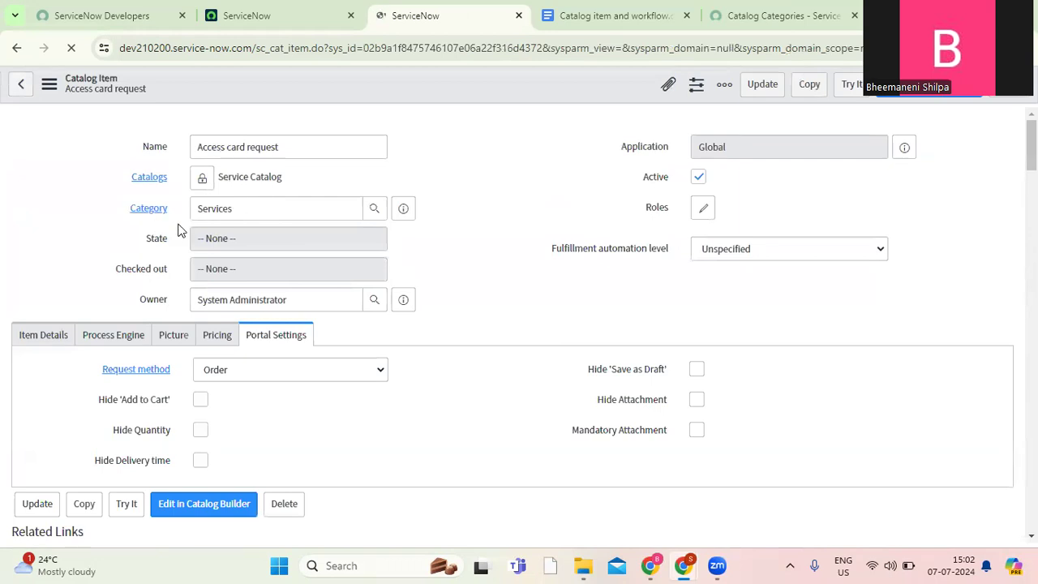
{"action": "left_click", "coordinate": [808, 11]}
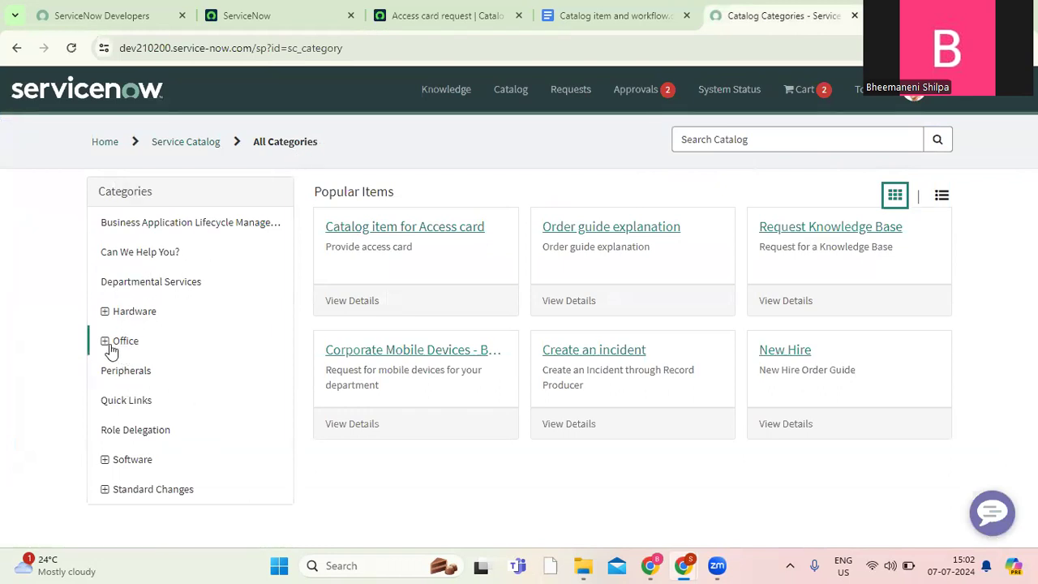
{"action": "left_click", "coordinate": [428, 16]}
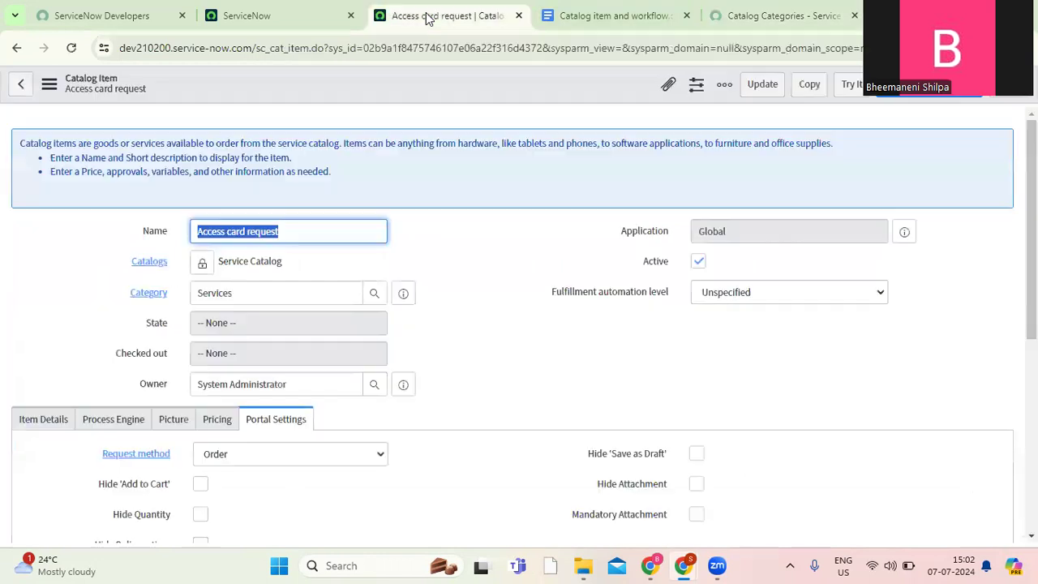
Search the Service Portal catalog for "access card" and open the Access card request item.
{"action": "left_click", "coordinate": [736, 16]}
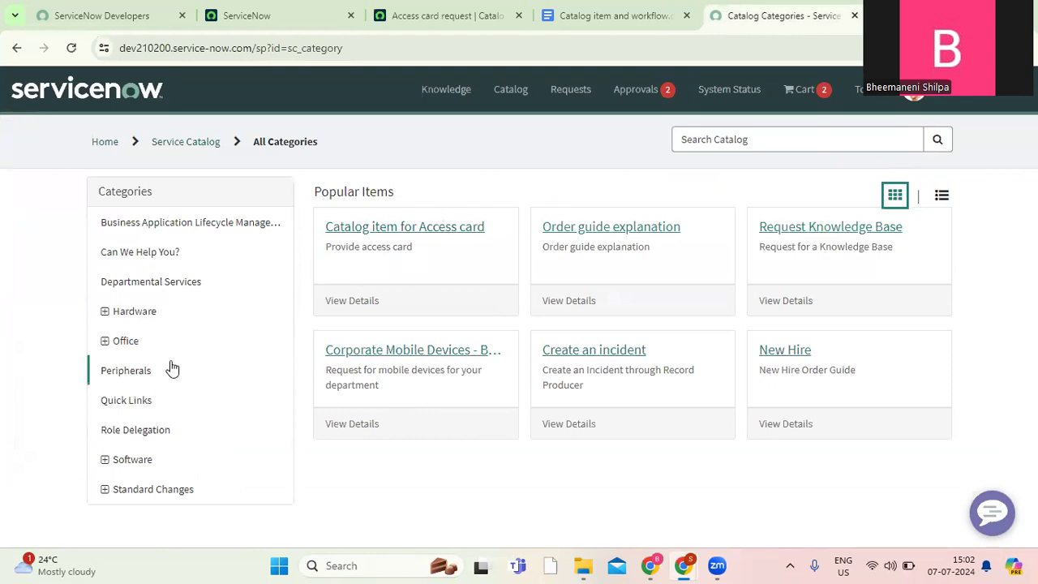
{"action": "left_click", "coordinate": [743, 145]}
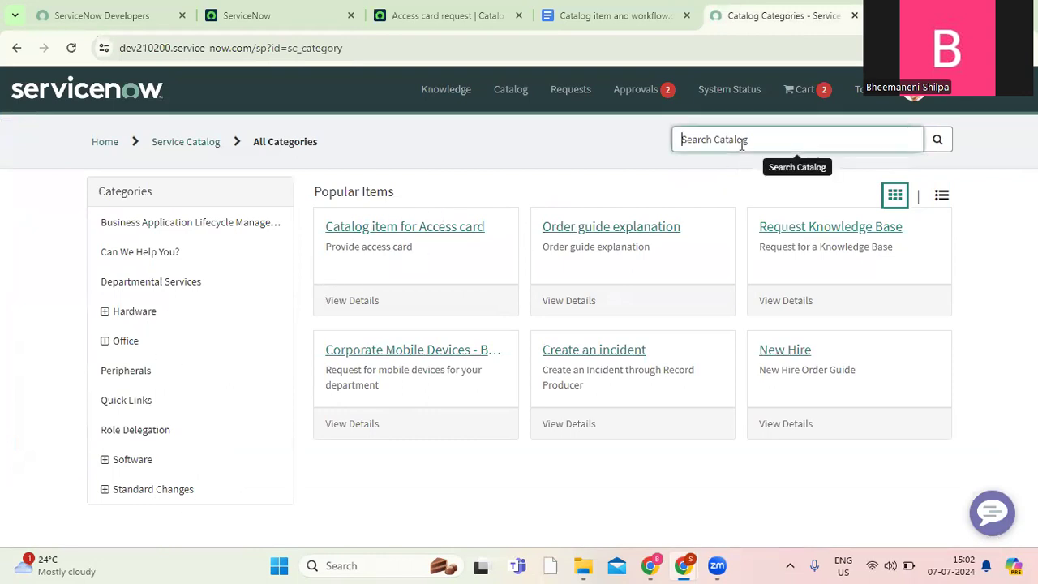
{"action": "type", "text": "acces"}
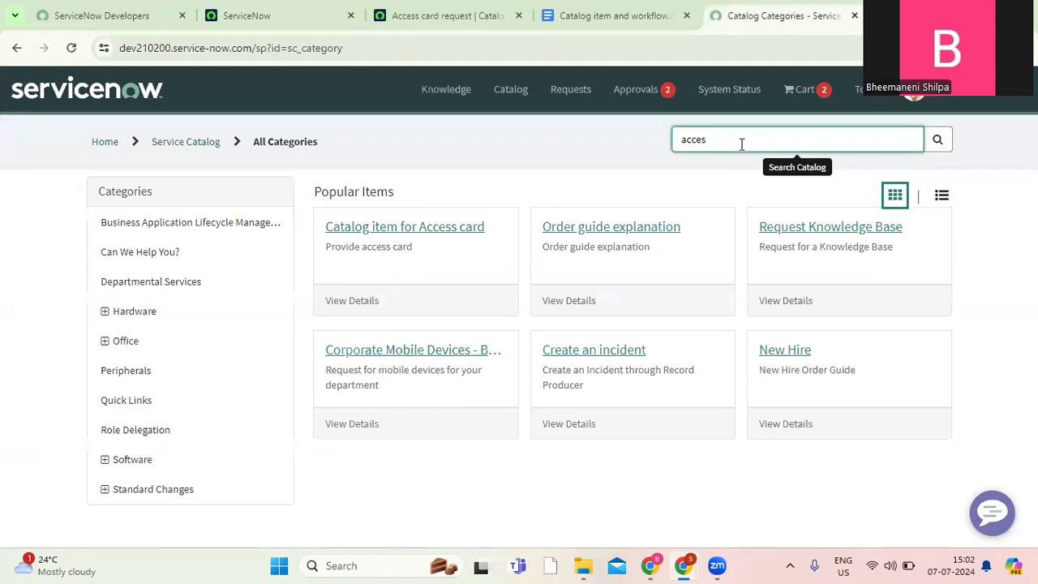
{"action": "key", "text": "Return"}
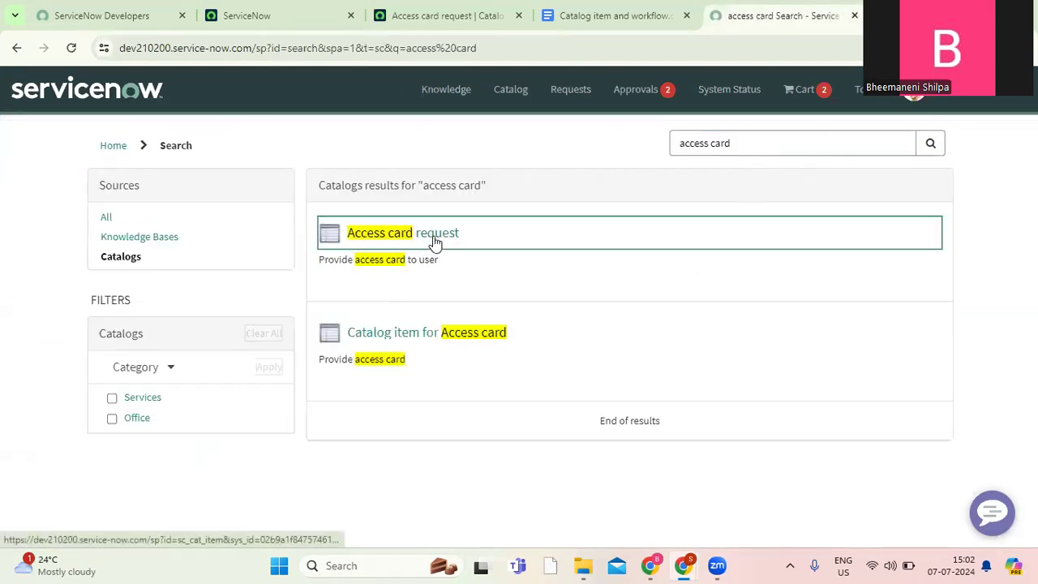
{"action": "left_click", "coordinate": [436, 236]}
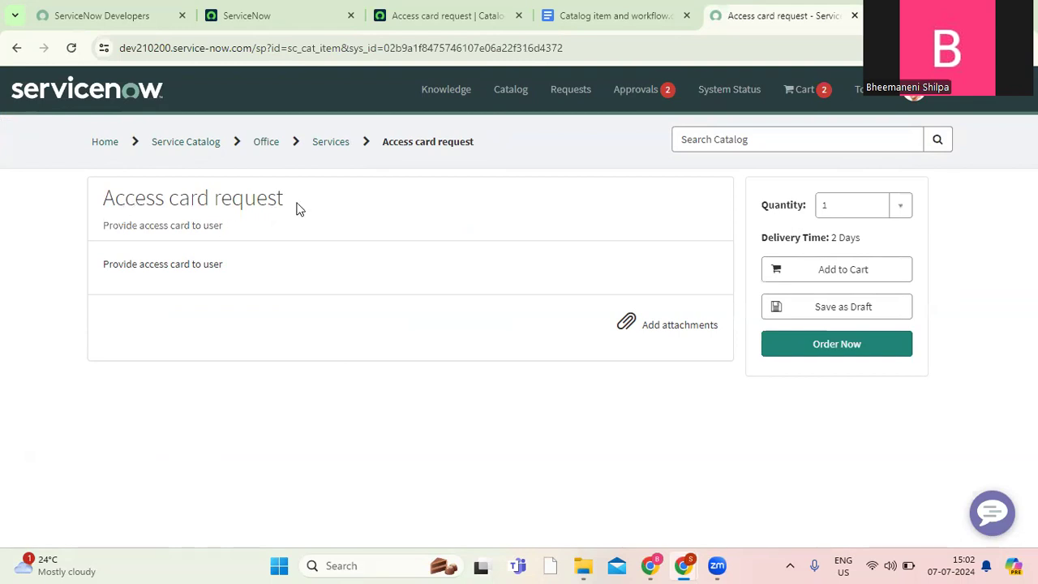
Compare the title, short description and description on the item's portal page with the catalog item record's details.
{"action": "left_click_drag", "start_coordinate": [283, 204], "coordinate": [107, 207]}
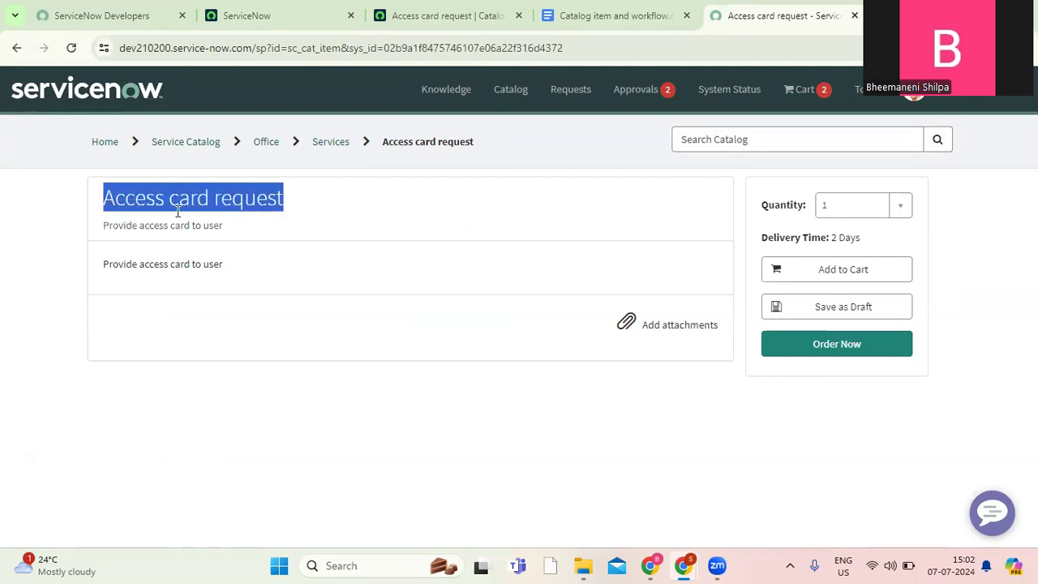
{"action": "left_click", "coordinate": [438, 16]}
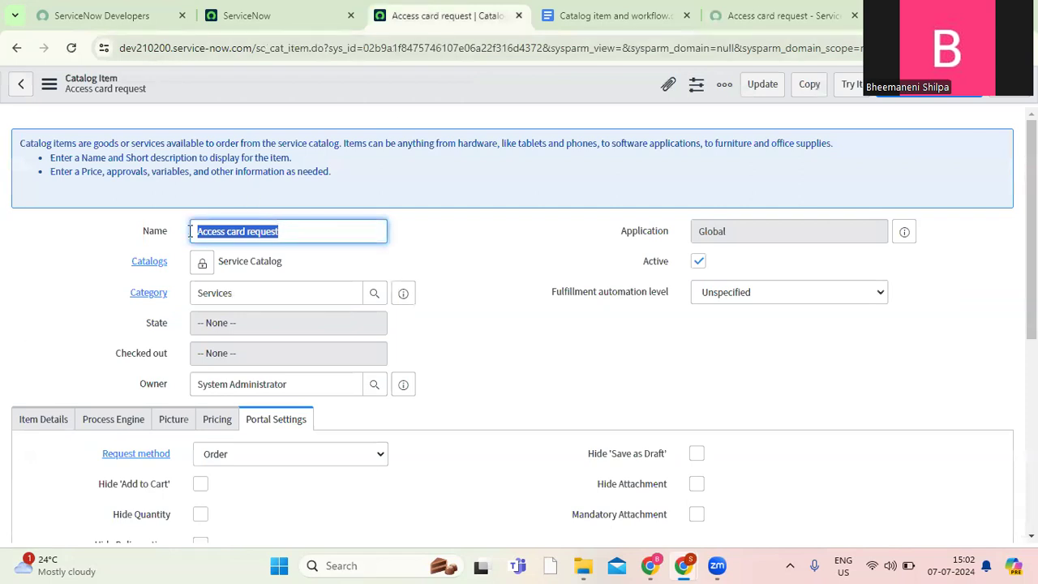
{"action": "left_click", "coordinate": [771, 16]}
{"action": "left_click_drag", "start_coordinate": [104, 226], "coordinate": [255, 221]}
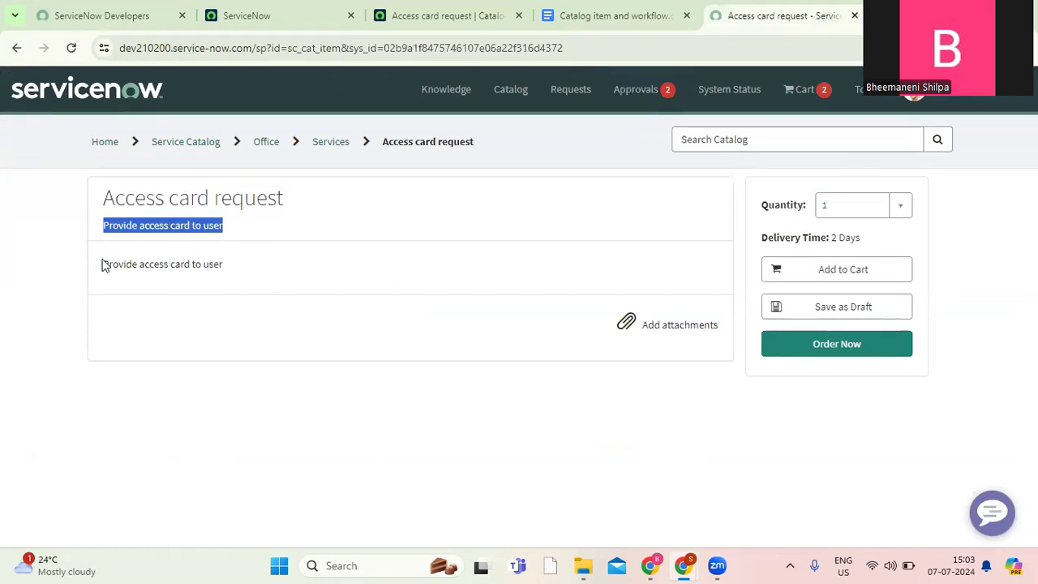
{"action": "left_click_drag", "start_coordinate": [102, 264], "coordinate": [251, 276]}
{"action": "left_click", "coordinate": [448, 16]}
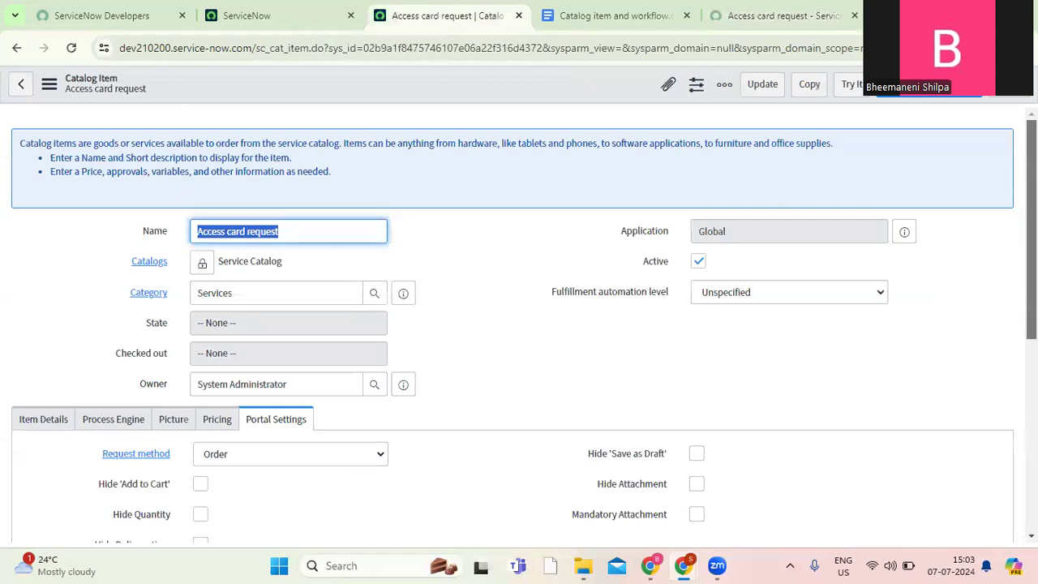
{"action": "scroll", "coordinate": [44, 343], "scroll_direction": "down", "scroll_amount": 2}
{"action": "left_click", "coordinate": [45, 280]}
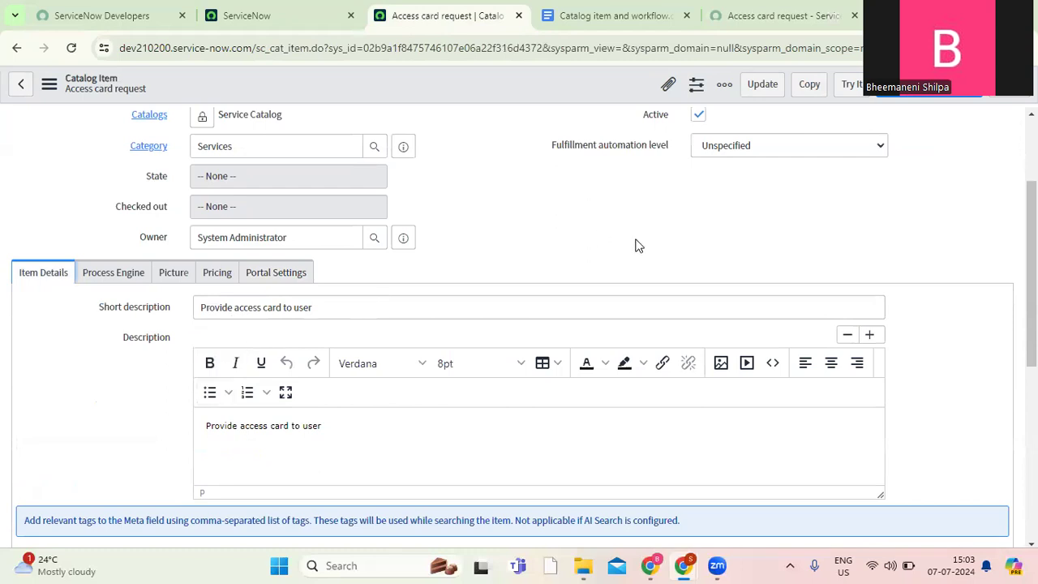
Review the item's request method and its cart, quantity, delivery time, draft and attachment settings against the ordering options on its portal page.
{"action": "left_click", "coordinate": [276, 276]}
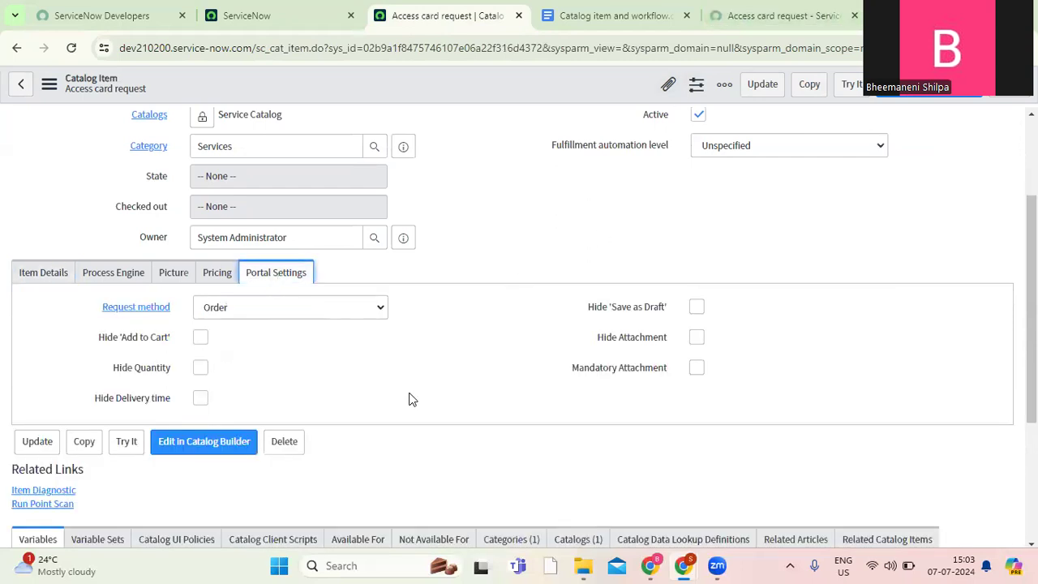
{"action": "left_click", "coordinate": [276, 315]}
{"action": "left_click", "coordinate": [248, 309]}
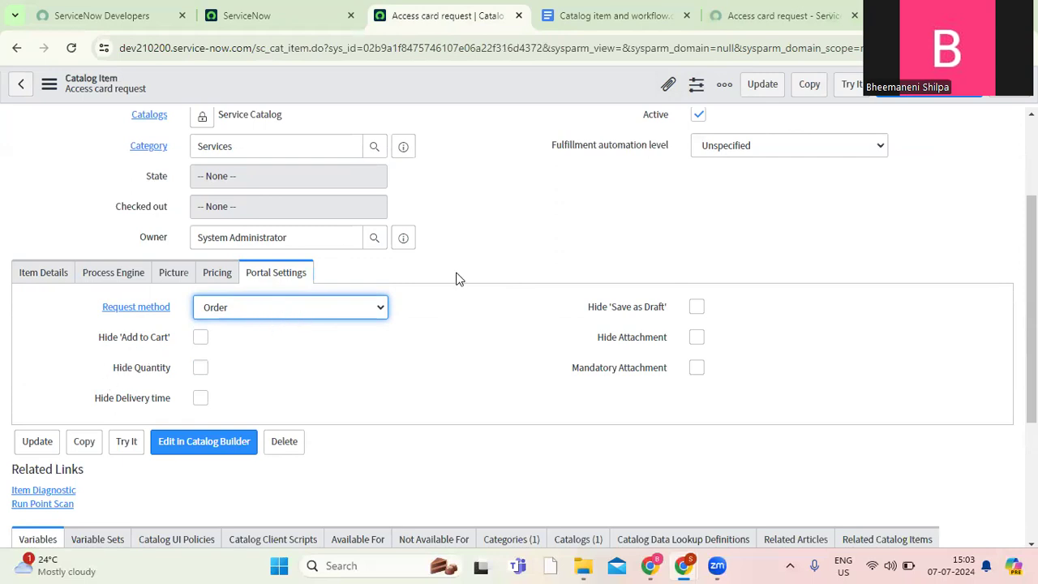
{"action": "left_click", "coordinate": [750, 15]}
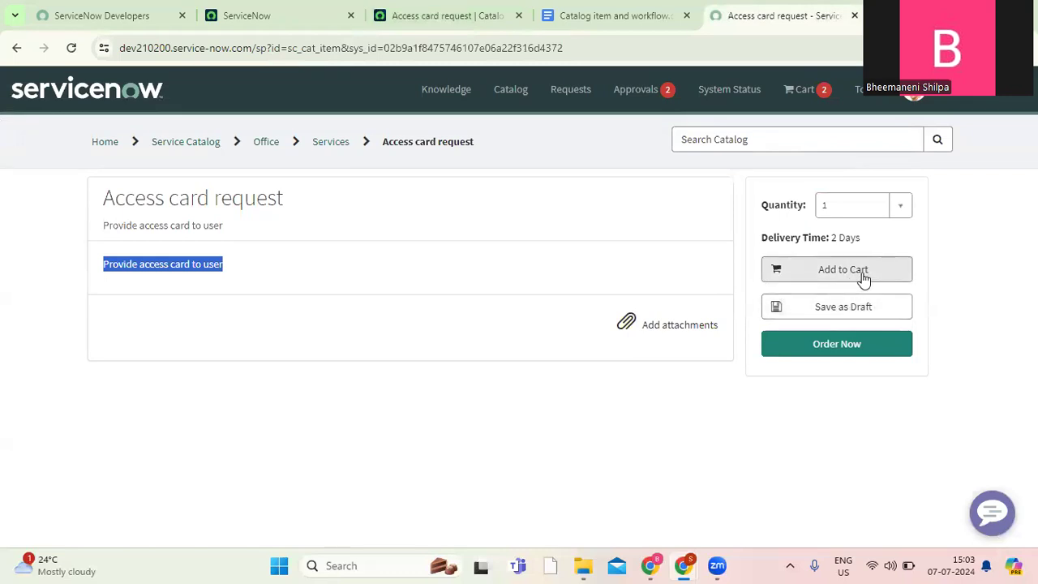
{"action": "left_click", "coordinate": [598, 16]}
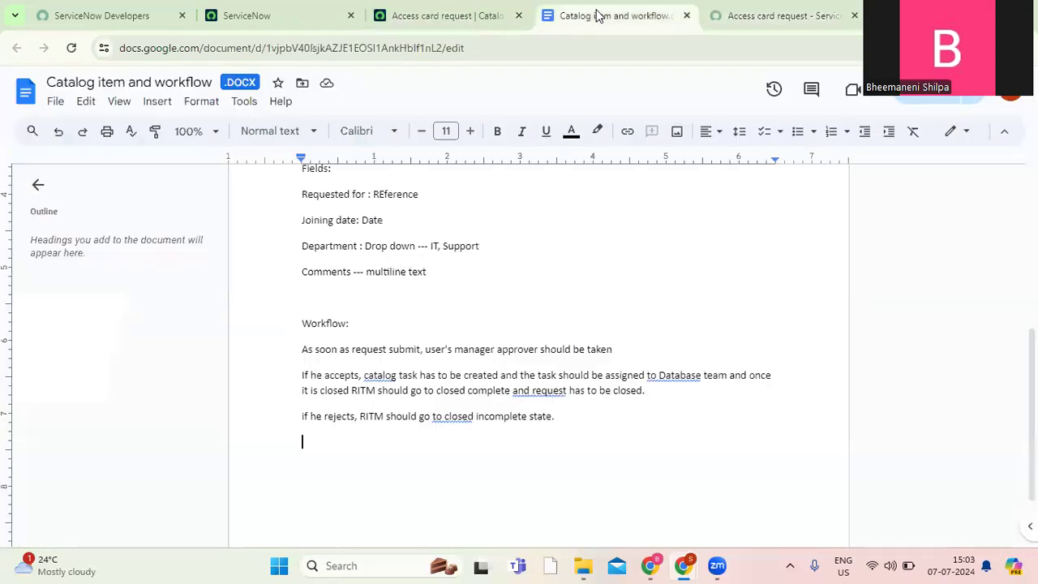
{"action": "left_click", "coordinate": [445, 16]}
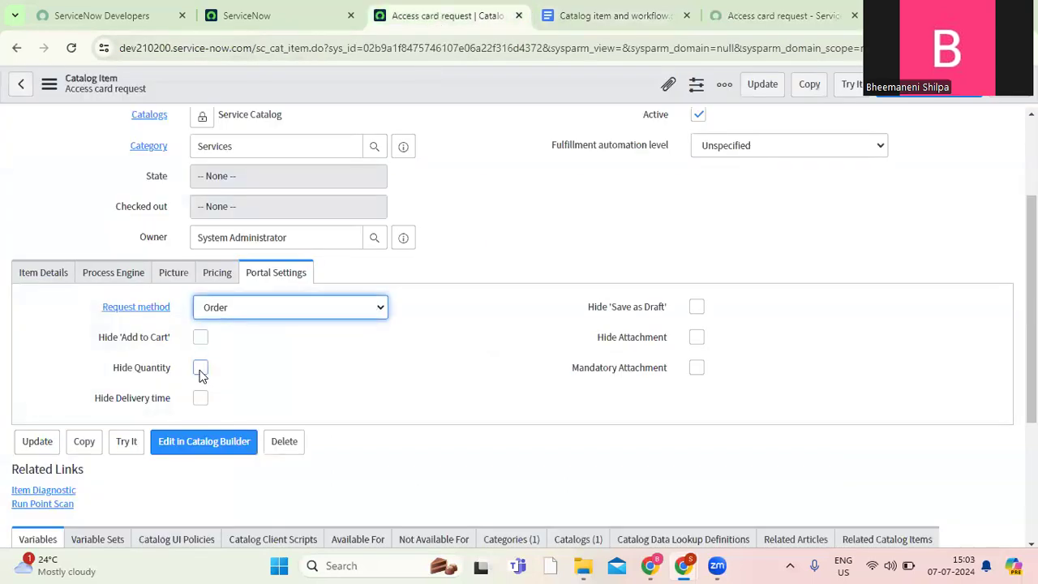
{"action": "left_click", "coordinate": [773, 24]}
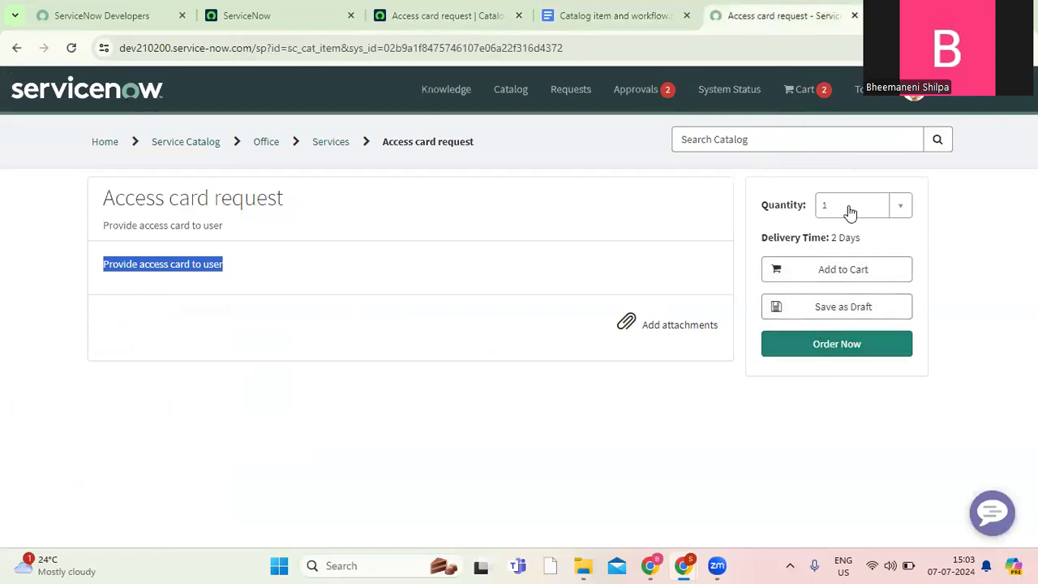
{"action": "left_click", "coordinate": [445, 15]}
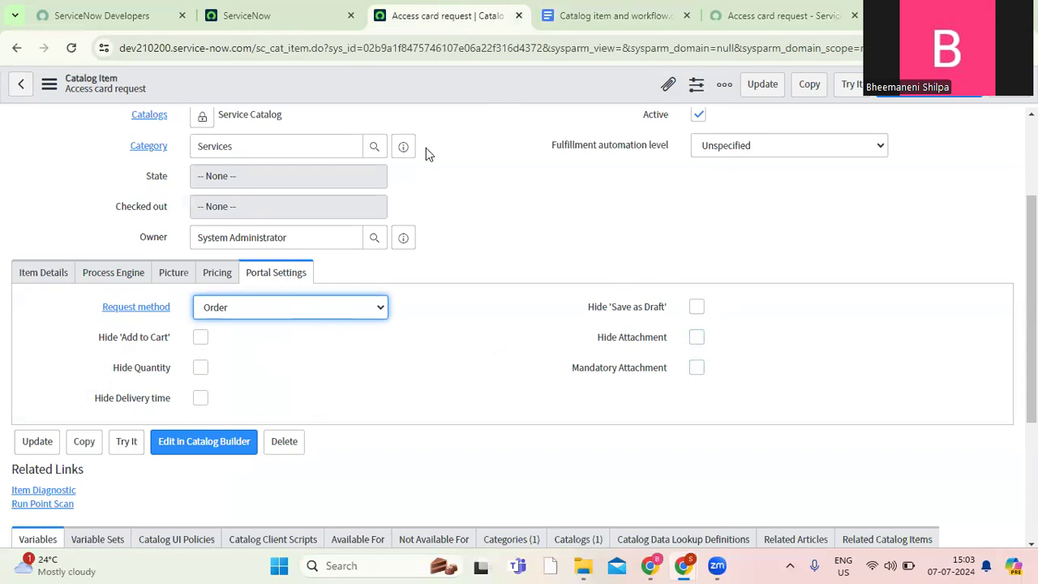
{"action": "left_click", "coordinate": [749, 23]}
{"action": "left_click", "coordinate": [454, 18]}
{"action": "left_click", "coordinate": [459, 313]}
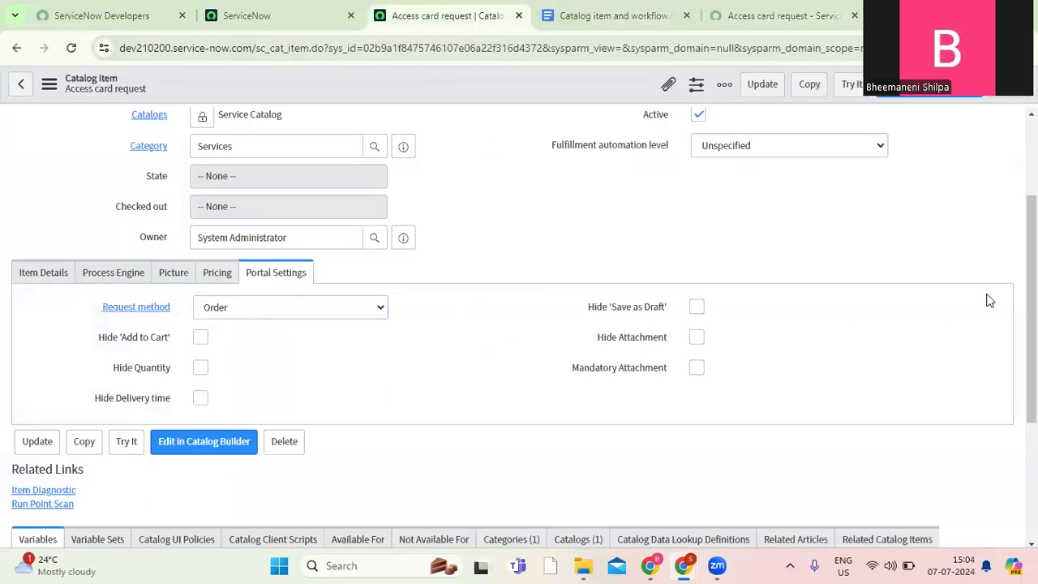
Start a new variable for the Access card request item, consulting the "Requested for" field in the requirements document.
{"action": "left_click_drag", "start_coordinate": [1030, 272], "coordinate": [1031, 394]}
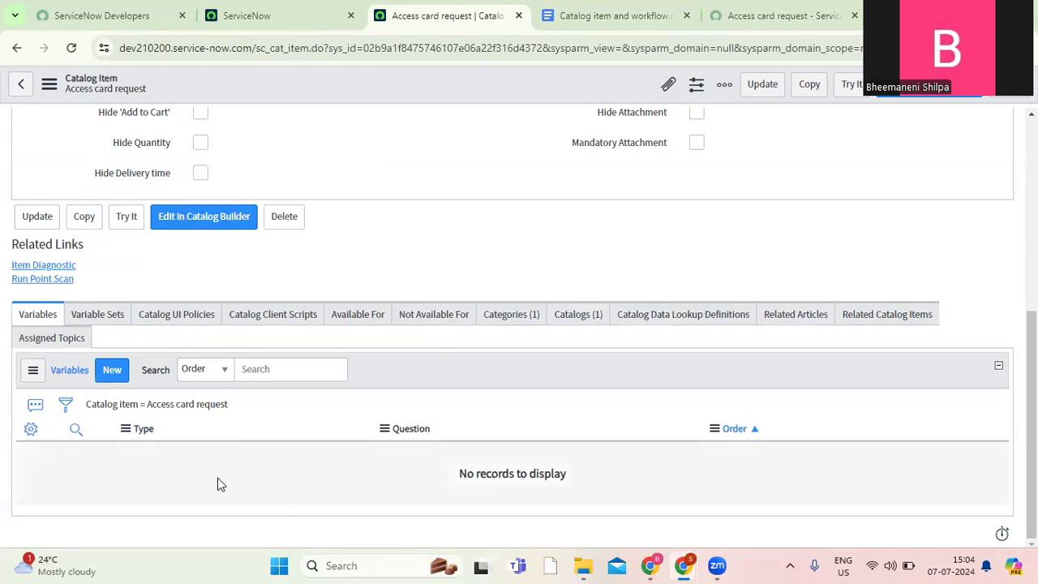
{"action": "left_click", "coordinate": [609, 18]}
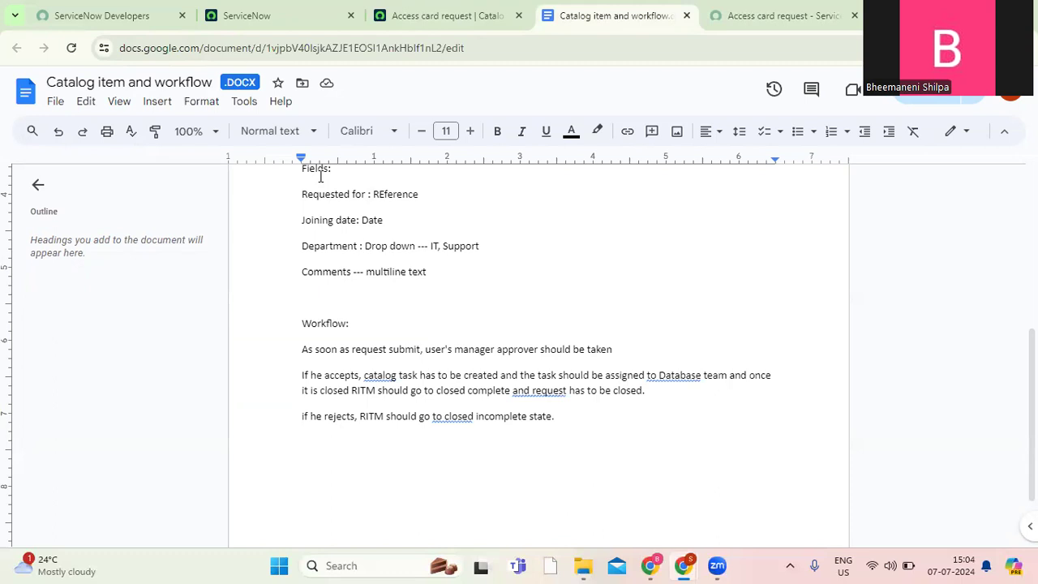
{"action": "left_click_drag", "start_coordinate": [365, 194], "coordinate": [301, 203]}
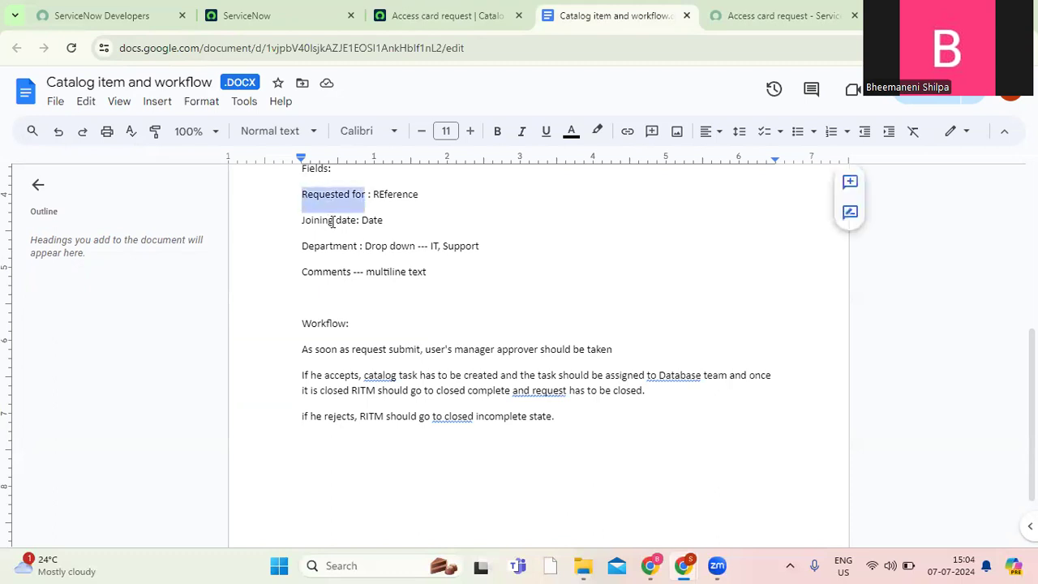
{"action": "left_click", "coordinate": [412, 18]}
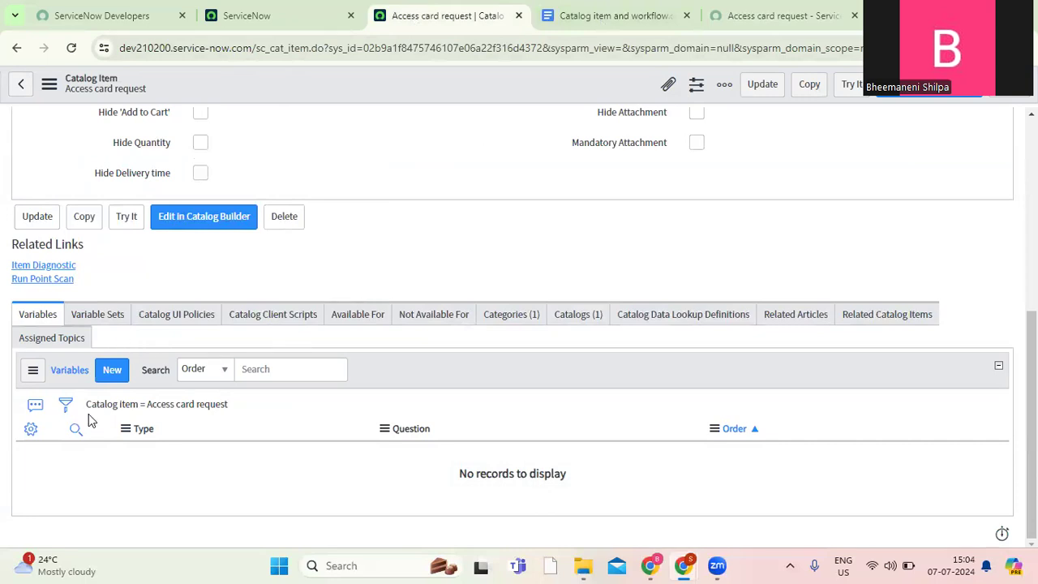
{"action": "left_click", "coordinate": [112, 372]}
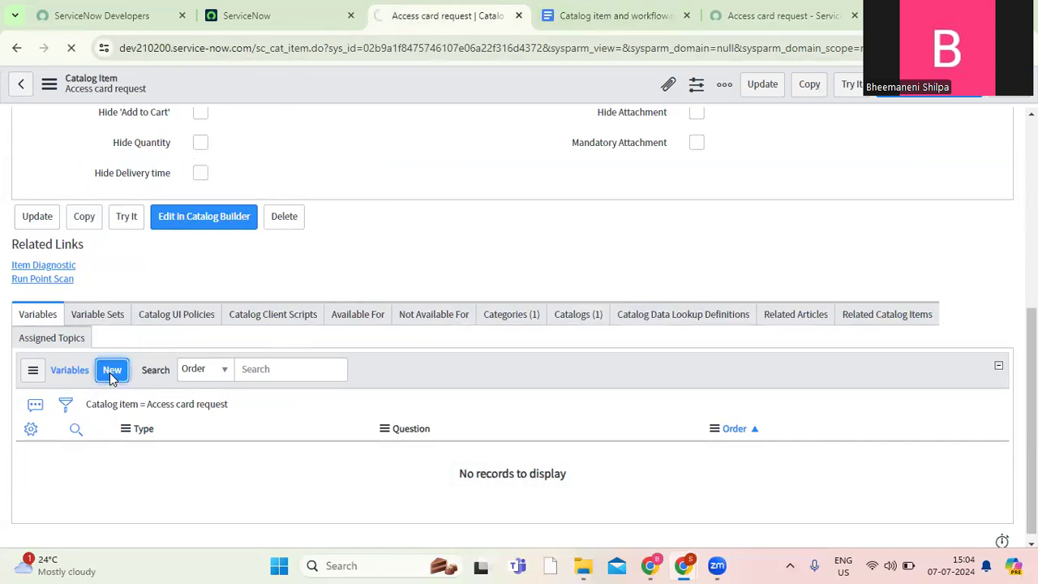
{"action": "left_click", "coordinate": [610, 15]}
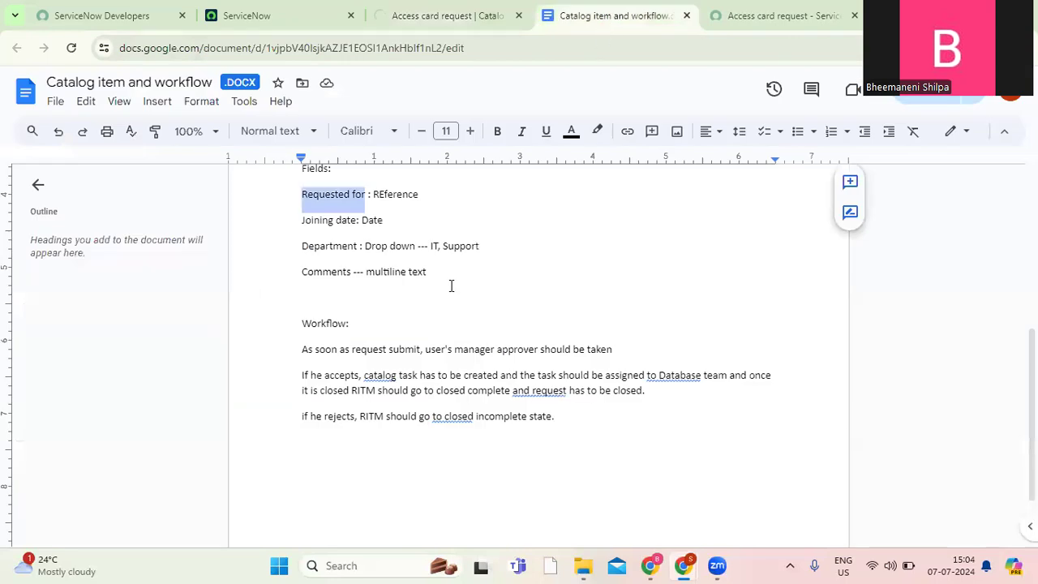
{"action": "left_click", "coordinate": [441, 17]}
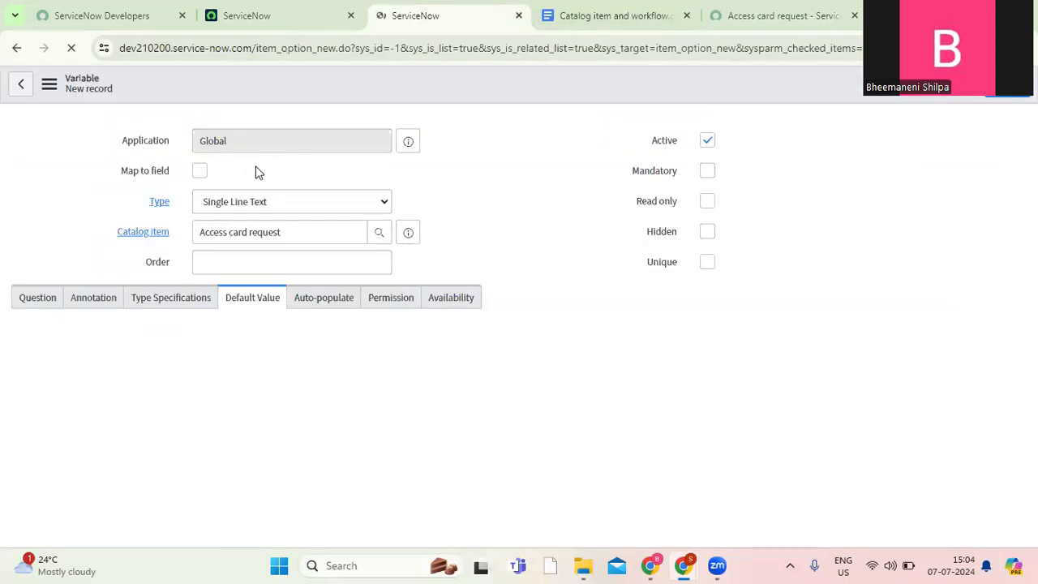
Set the new variable's type to Reference and its order to 100.
{"action": "left_click", "coordinate": [276, 205]}
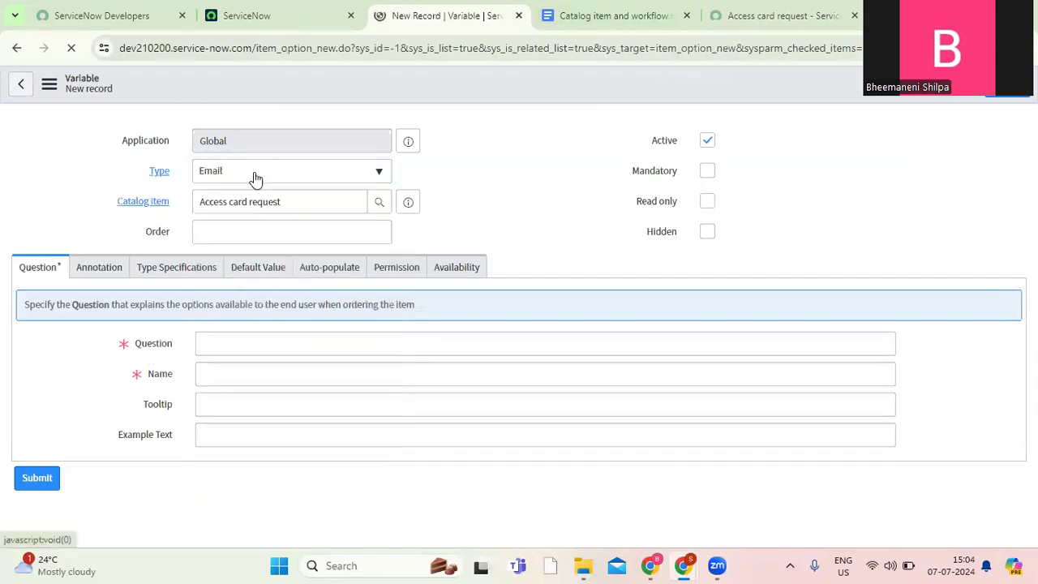
{"action": "left_click", "coordinate": [254, 172]}
{"action": "type", "text": "refe"}
{"action": "key", "text": "Return"}
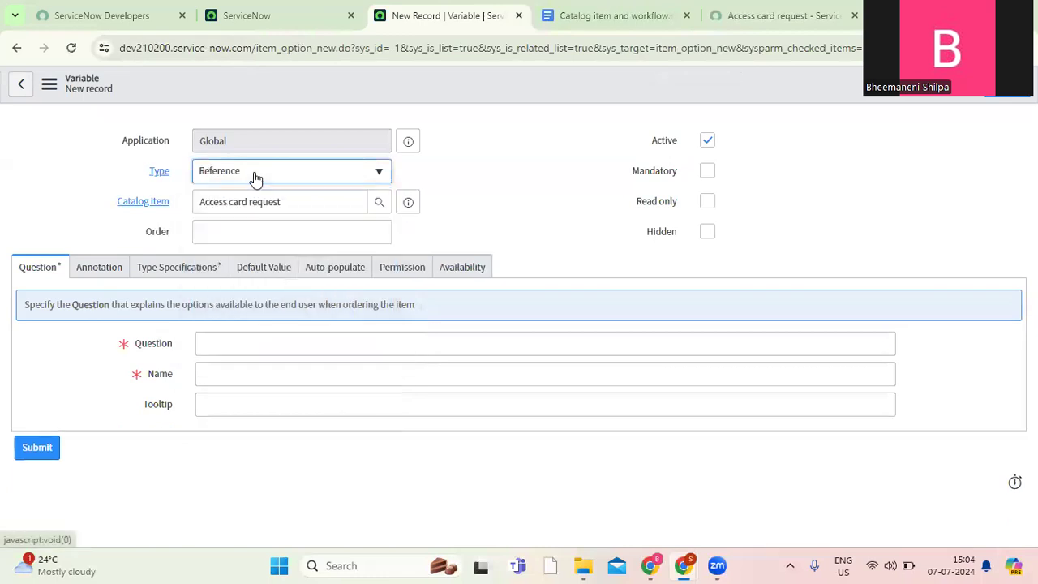
{"action": "left_click", "coordinate": [218, 230]}
{"action": "type", "text": "100"}
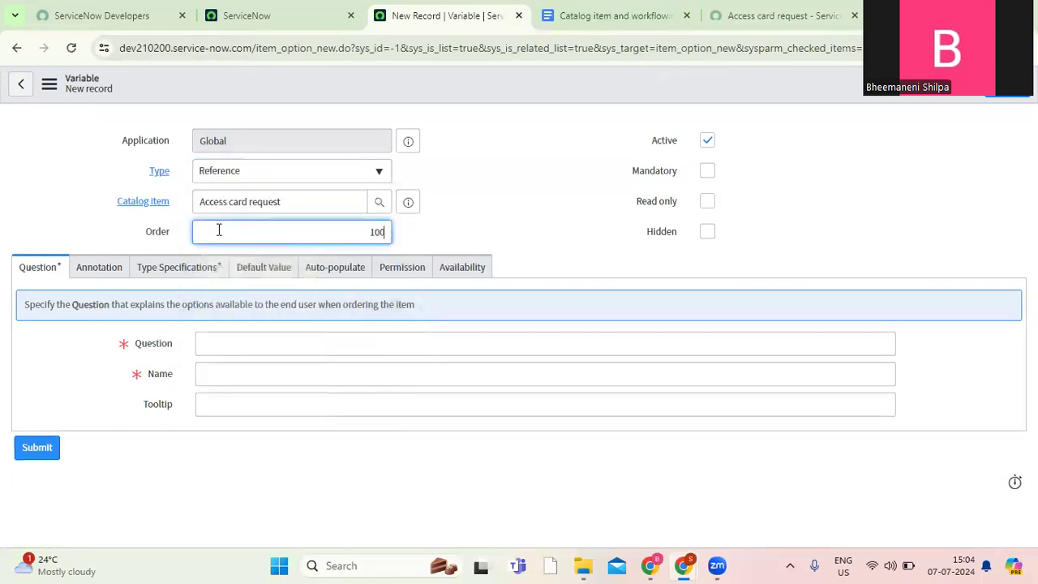
Enter "Requested For" as the variable's question, check its name, and open its type specifications.
{"action": "left_click", "coordinate": [254, 352]}
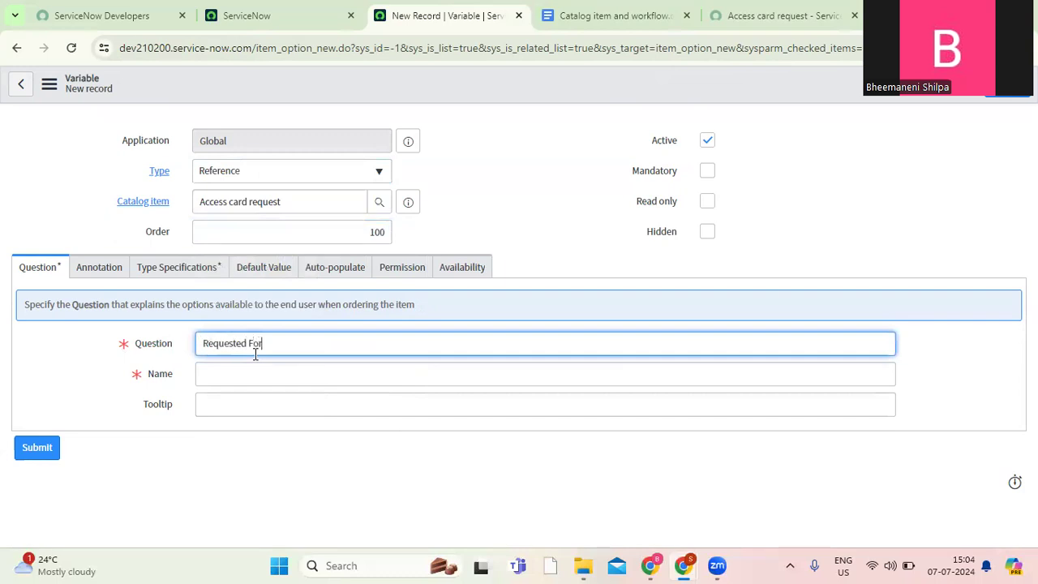
{"action": "left_click", "coordinate": [225, 375]}
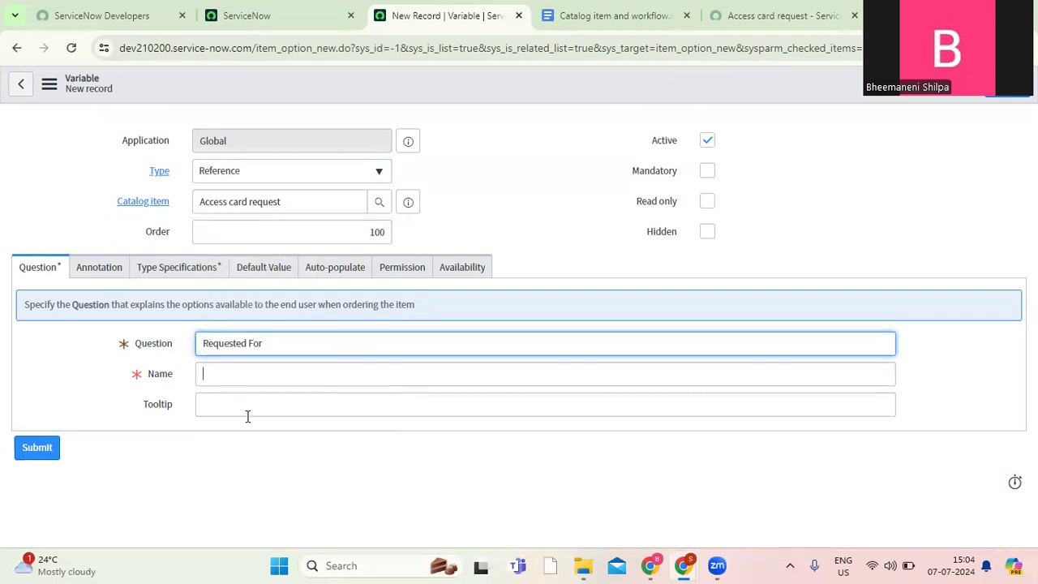
{"action": "left_click_drag", "start_coordinate": [268, 372], "coordinate": [181, 376]}
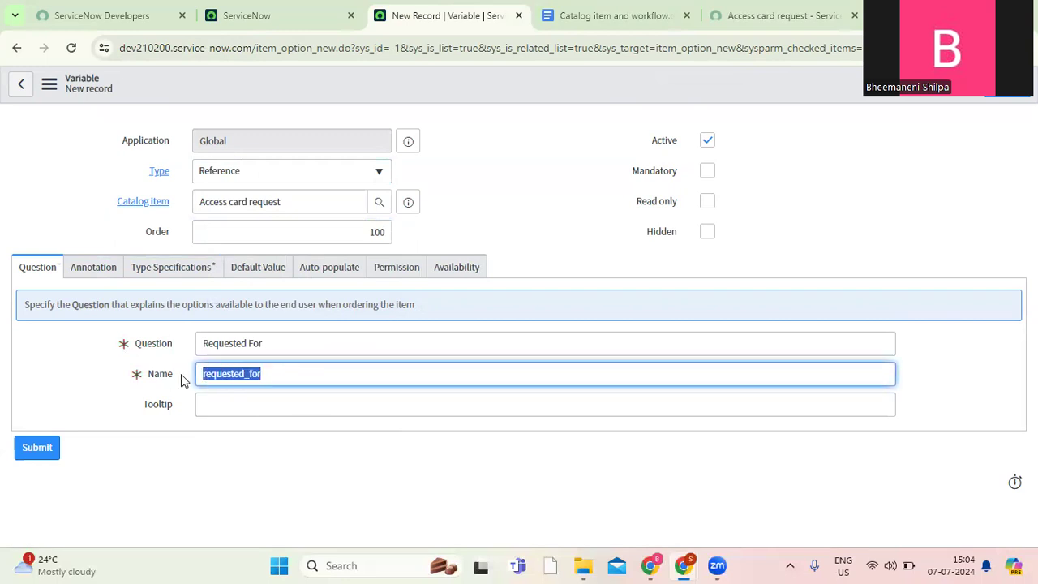
{"action": "left_click", "coordinate": [167, 270]}
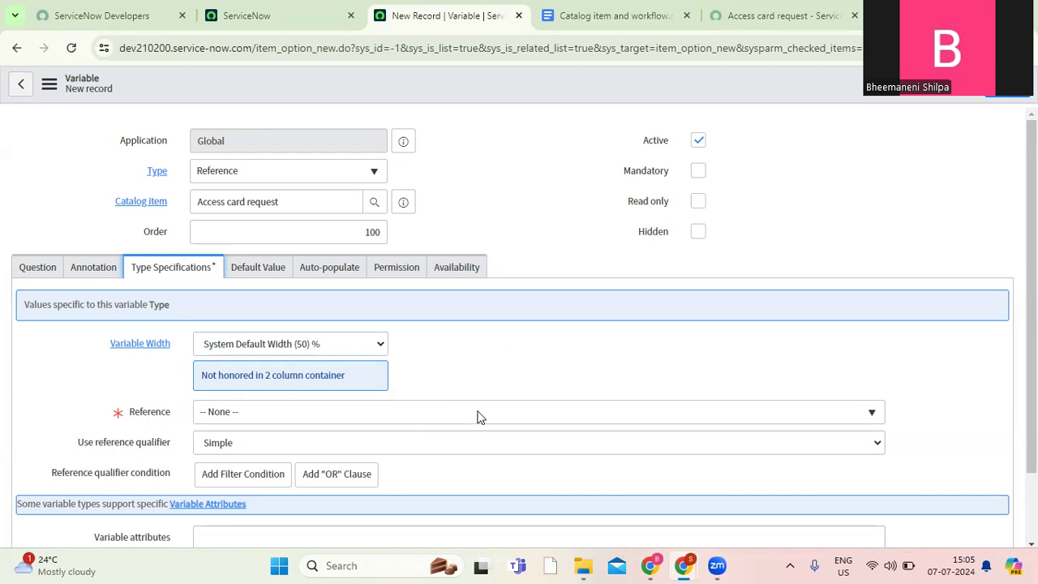
{"action": "left_click", "coordinate": [616, 416]}
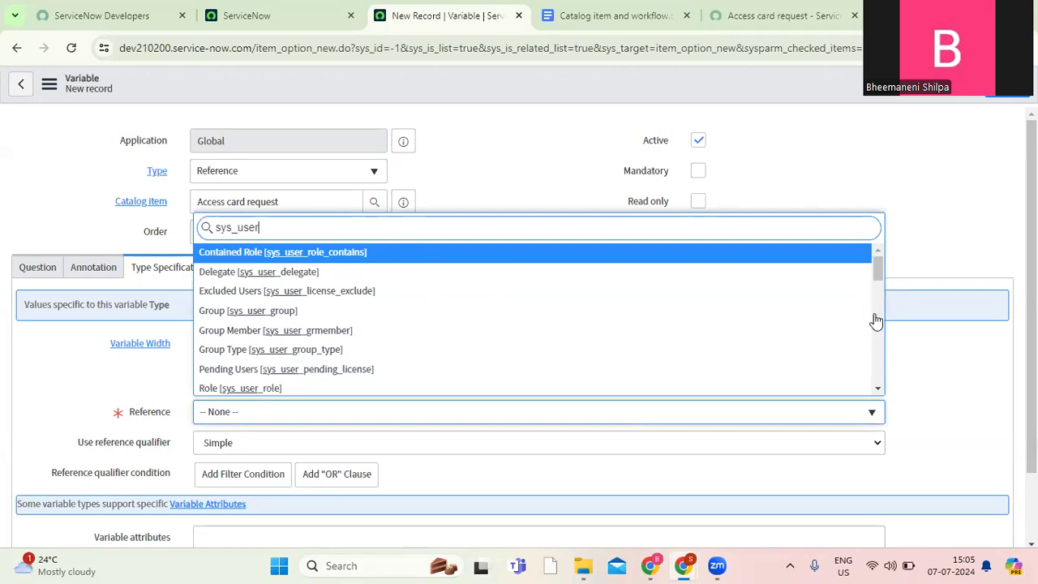
{"action": "key", "text": "Escape"}
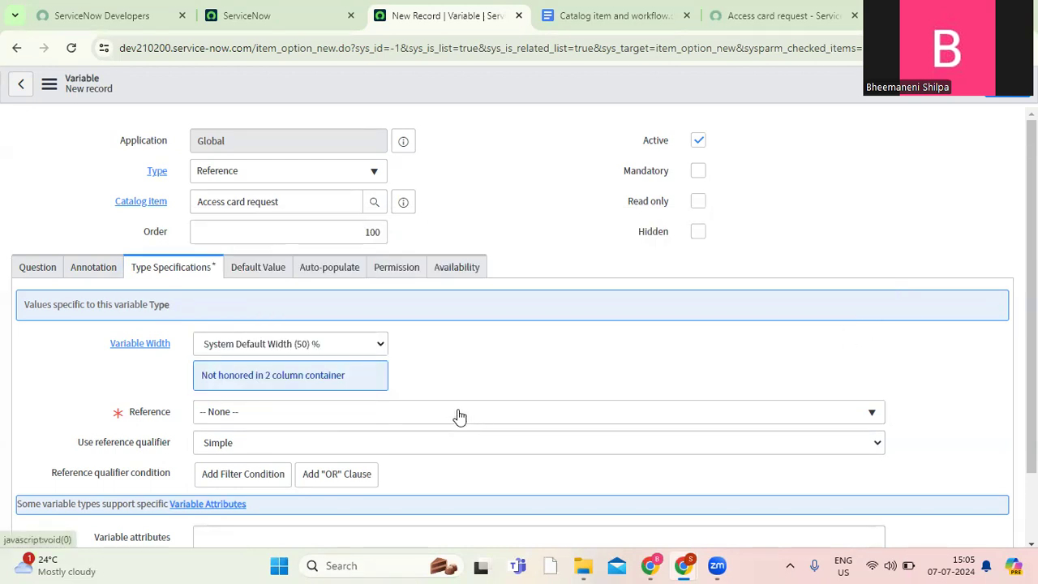
{"action": "left_click", "coordinate": [264, 417]}
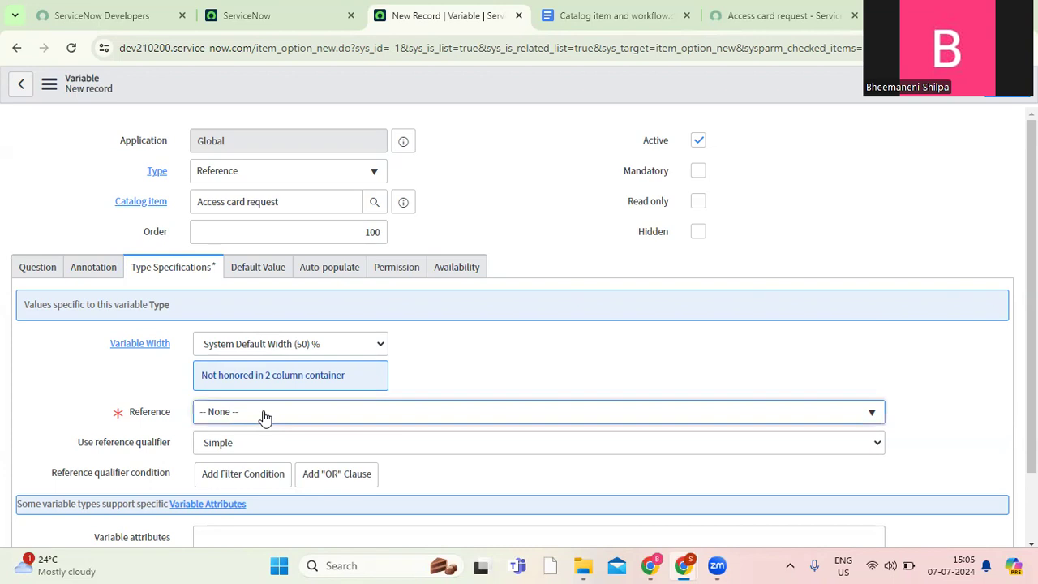
{"action": "left_click", "coordinate": [538, 419]}
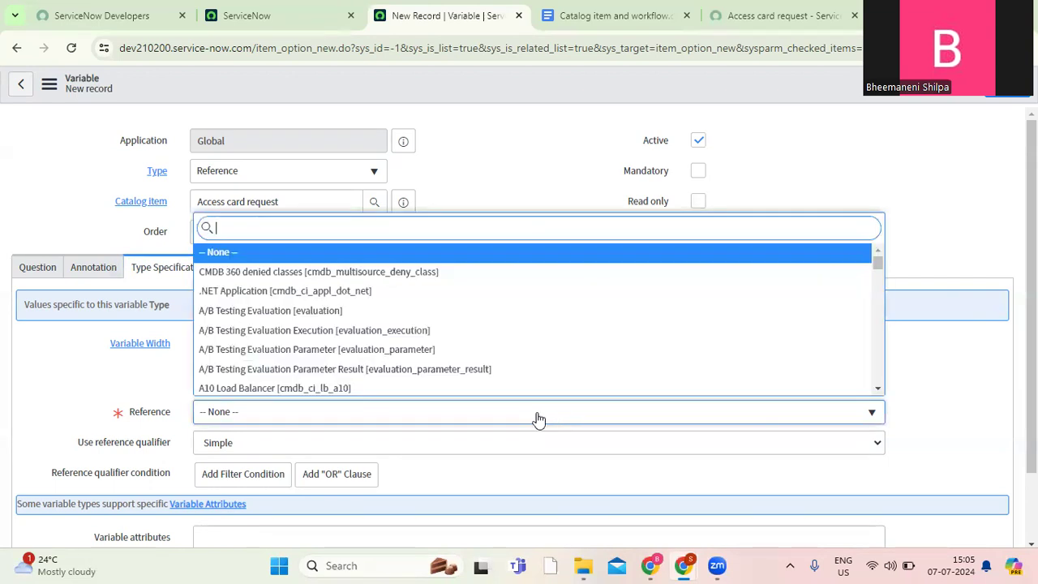
{"action": "left_click", "coordinate": [538, 418]}
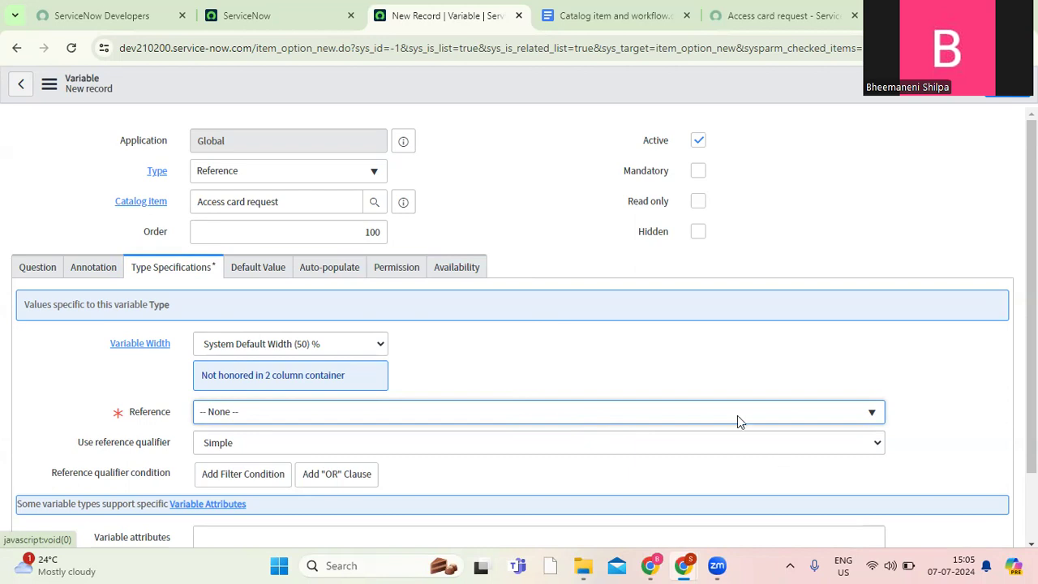
{"action": "scroll", "coordinate": [729, 418], "scroll_direction": "down", "scroll_amount": 1}
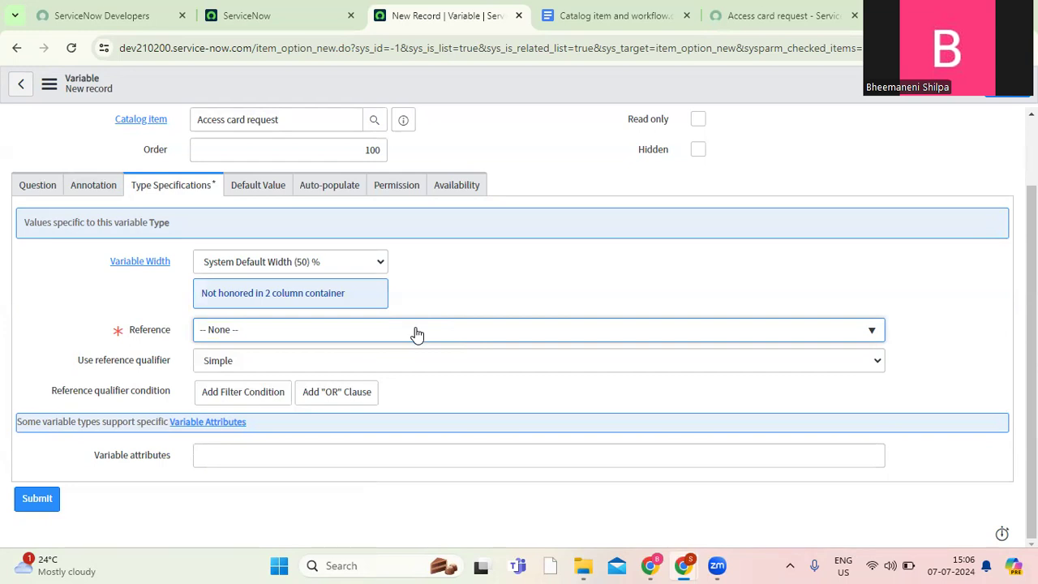
Consult the "Joining date" entry in the requirements document, and return to the variable form.
{"action": "left_click", "coordinate": [616, 17]}
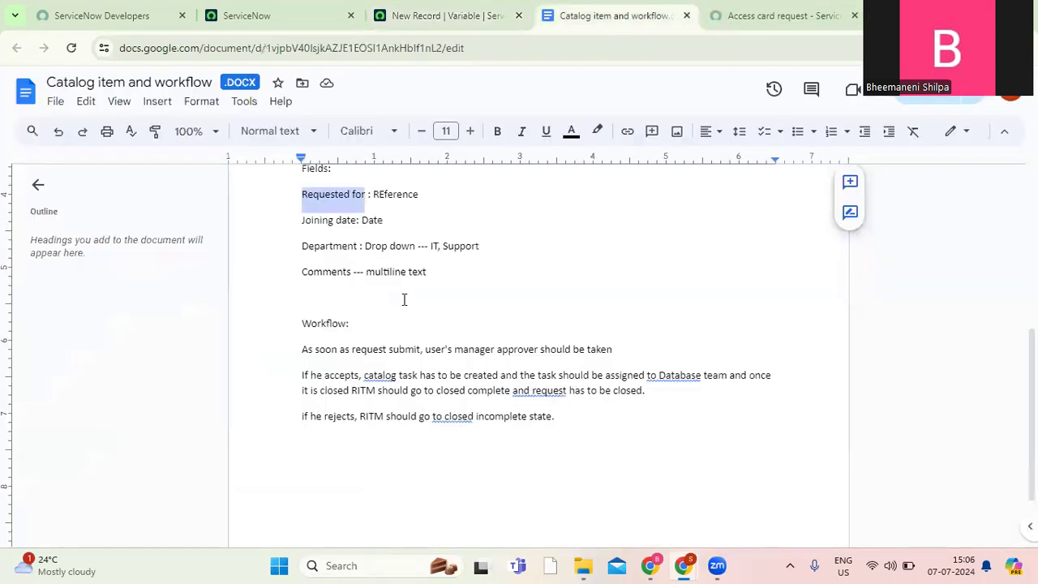
{"action": "left_click", "coordinate": [329, 220]}
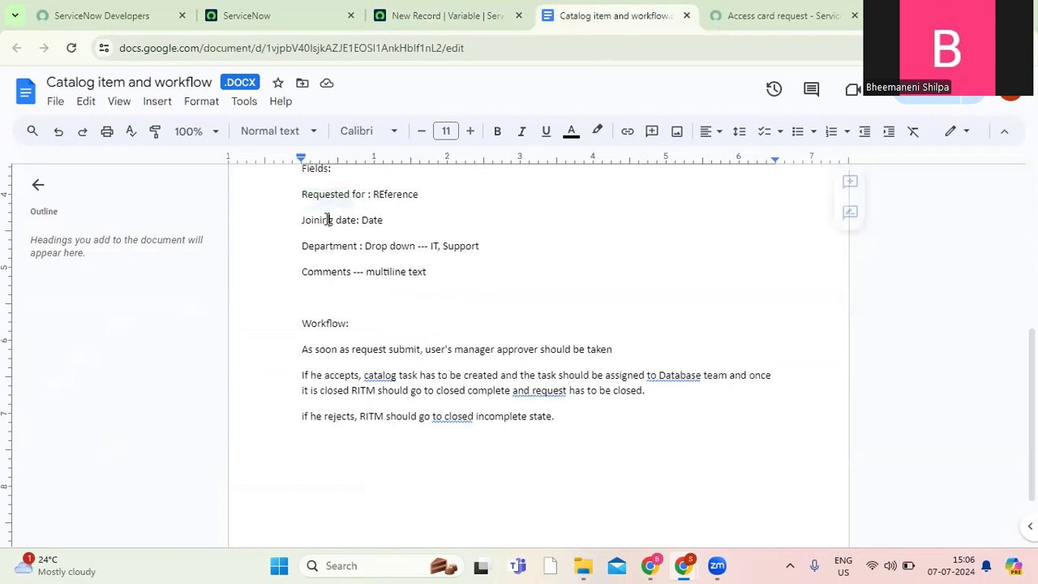
{"action": "double_click", "coordinate": [329, 220]}
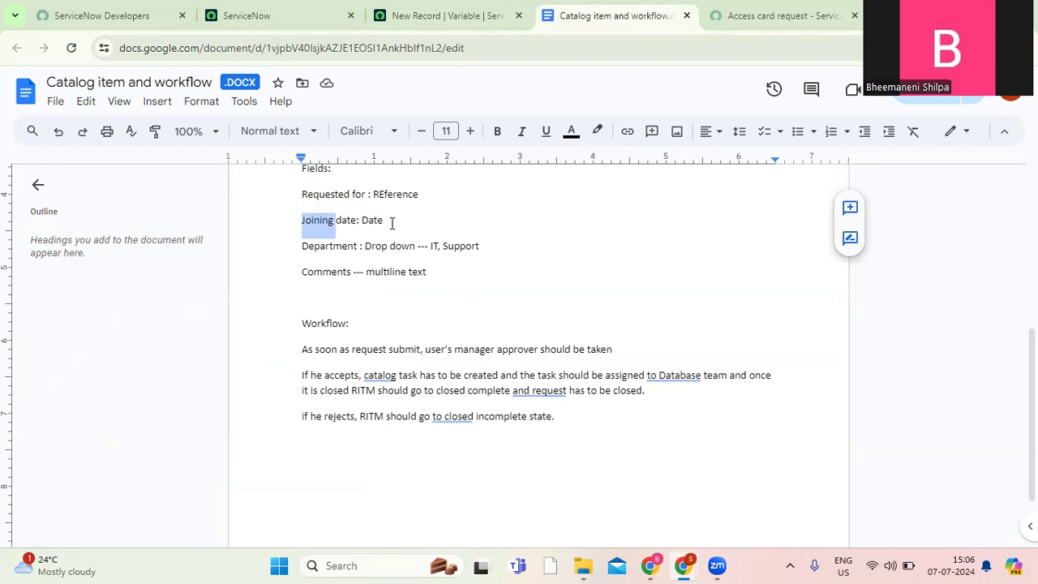
{"action": "left_click", "coordinate": [431, 17]}
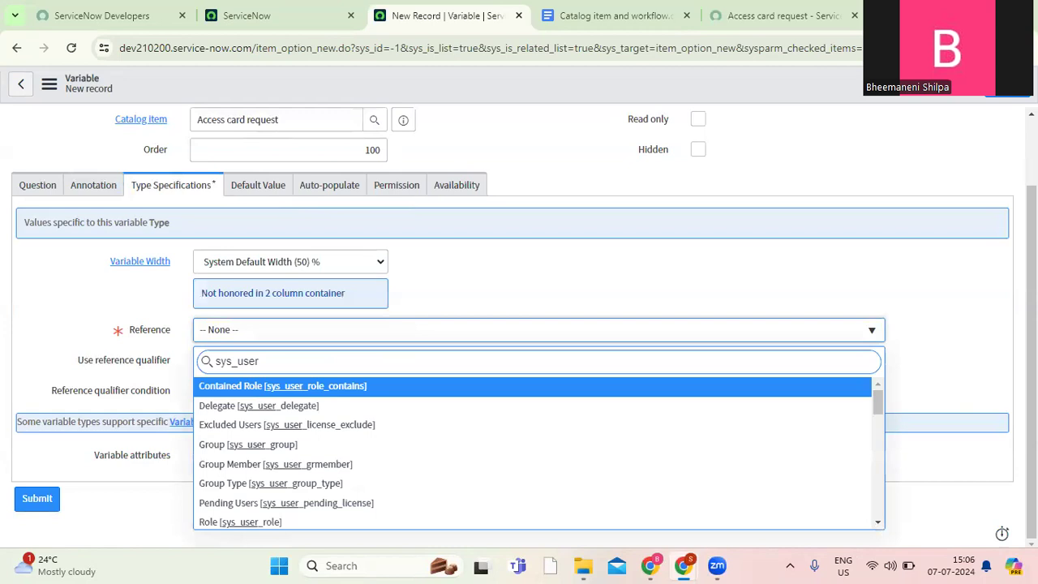
Search the reference tables for "sys_user" and set the variable's reference to User [sys_user].
{"action": "key", "text": "Escape"}
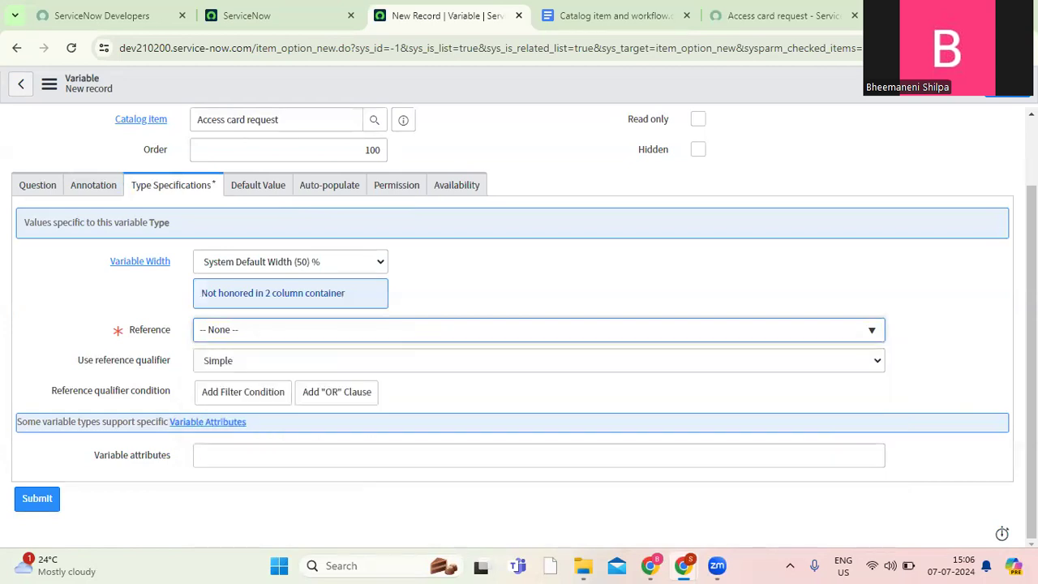
{"action": "left_click", "coordinate": [568, 337]}
{"action": "type", "text": "s"}
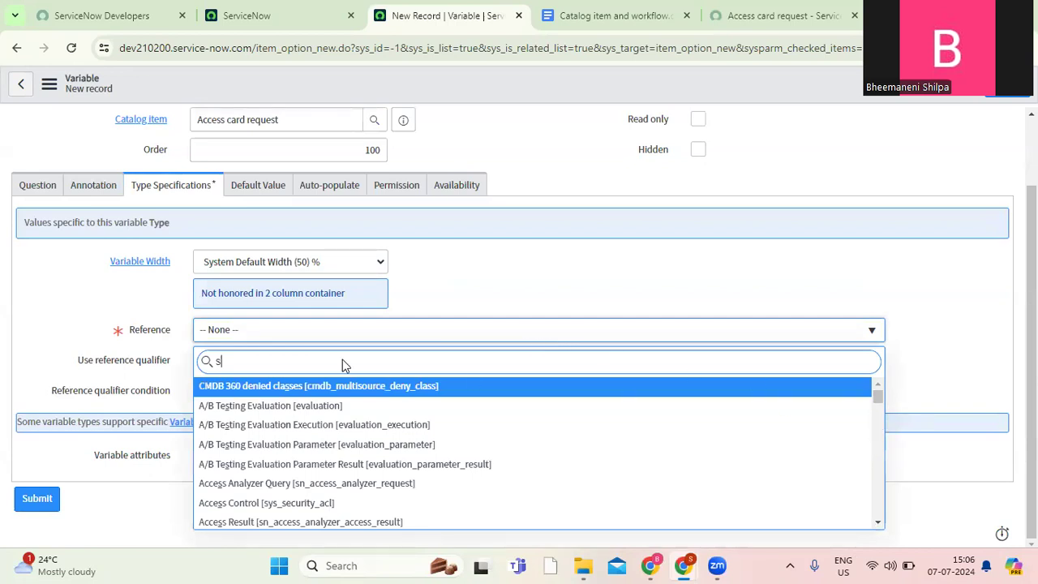
{"action": "type", "text": "ys_user"}
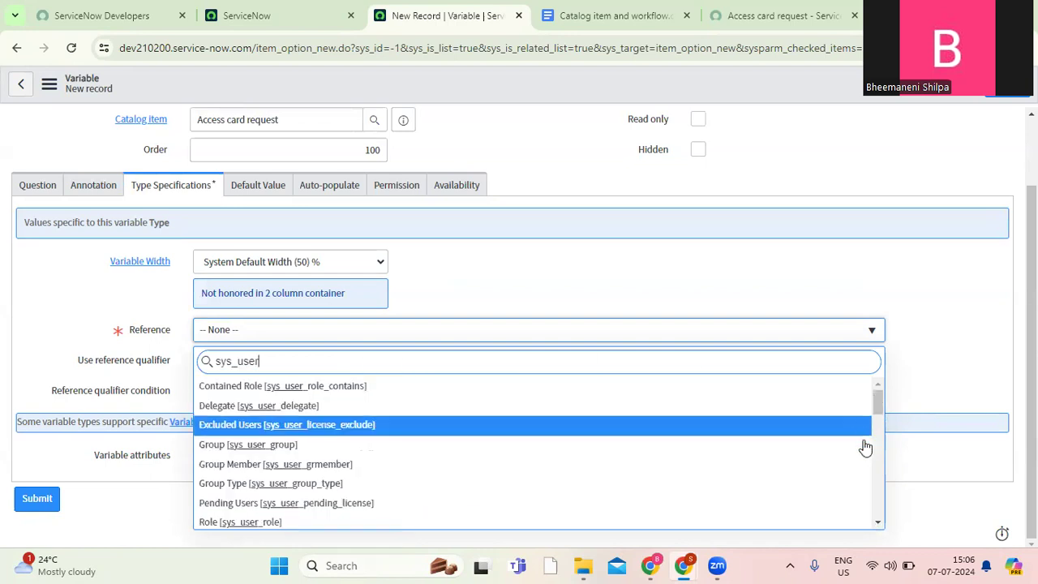
{"action": "left_click_drag", "start_coordinate": [877, 400], "coordinate": [877, 474]}
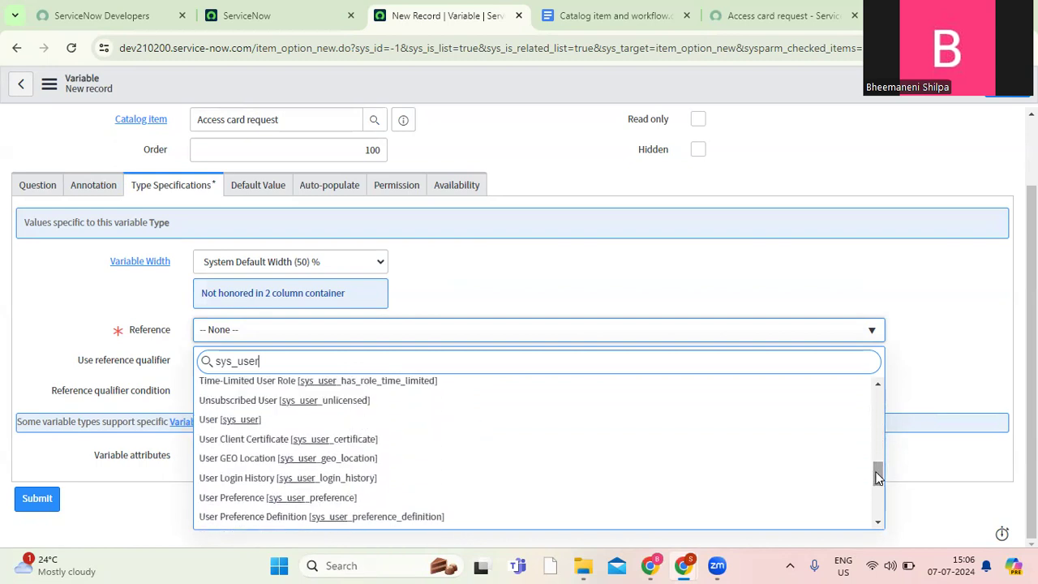
{"action": "left_click", "coordinate": [273, 422]}
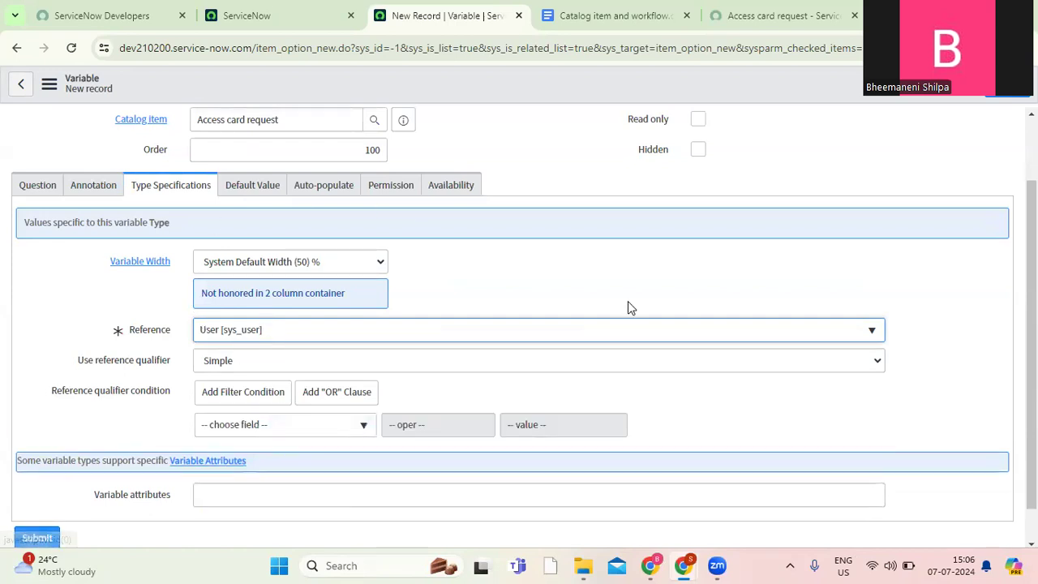
Recheck the "Requested For" variable's question details, make the variable mandatory and submit it.
{"action": "scroll", "coordinate": [282, 348], "scroll_direction": "up", "scroll_amount": 1}
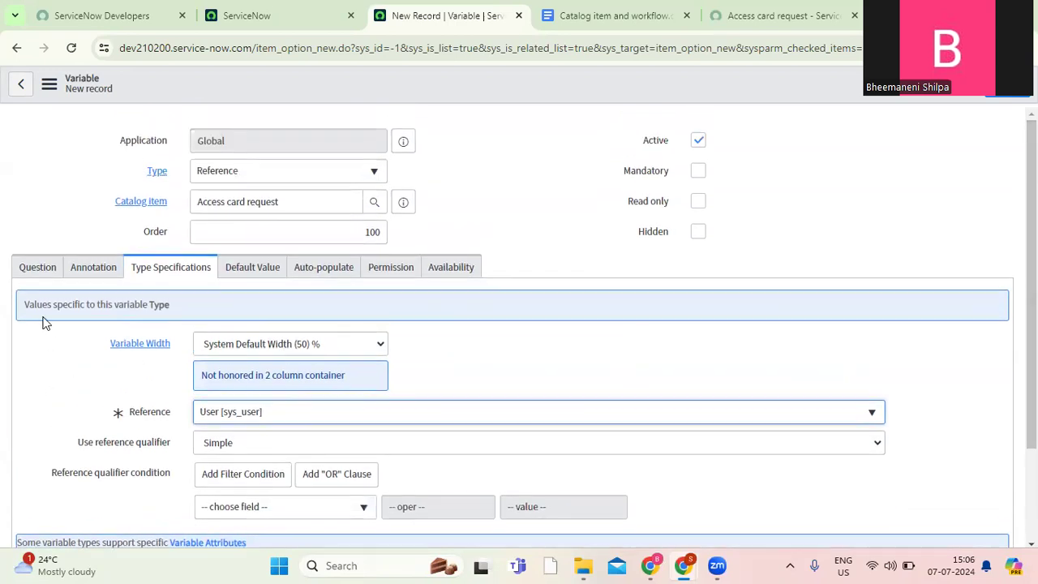
{"action": "left_click", "coordinate": [39, 269]}
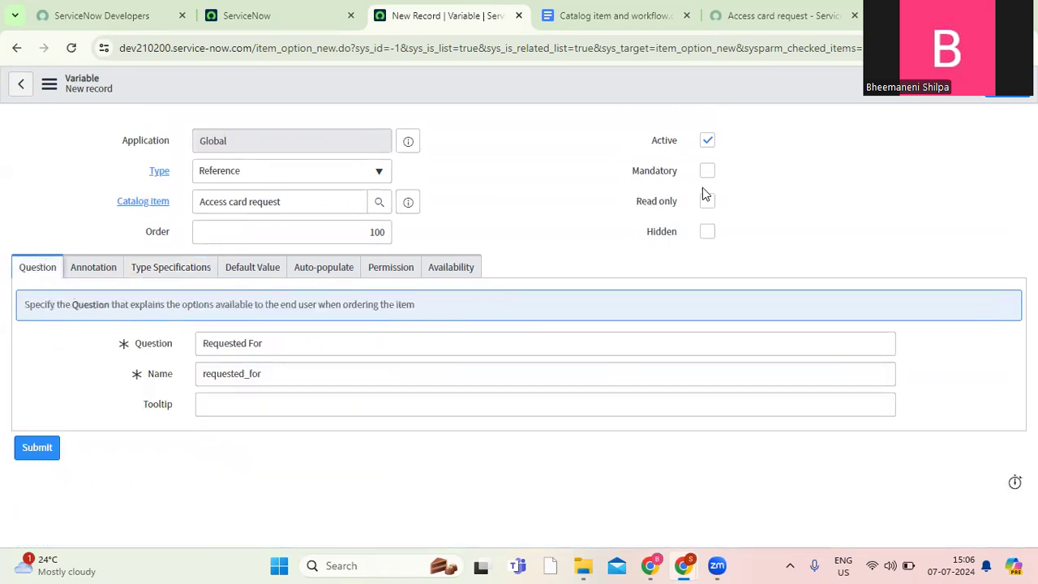
{"action": "left_click", "coordinate": [707, 173]}
{"action": "left_click", "coordinate": [1008, 99]}
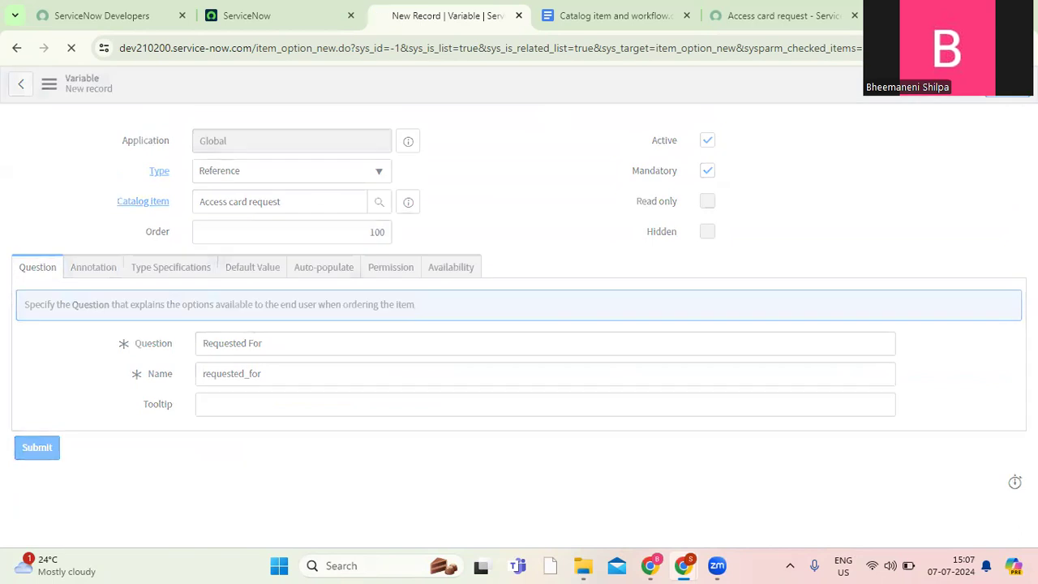
Consult the requirements document, start another variable for the Access card request item, and set its type to Date.
{"action": "left_click", "coordinate": [605, 18]}
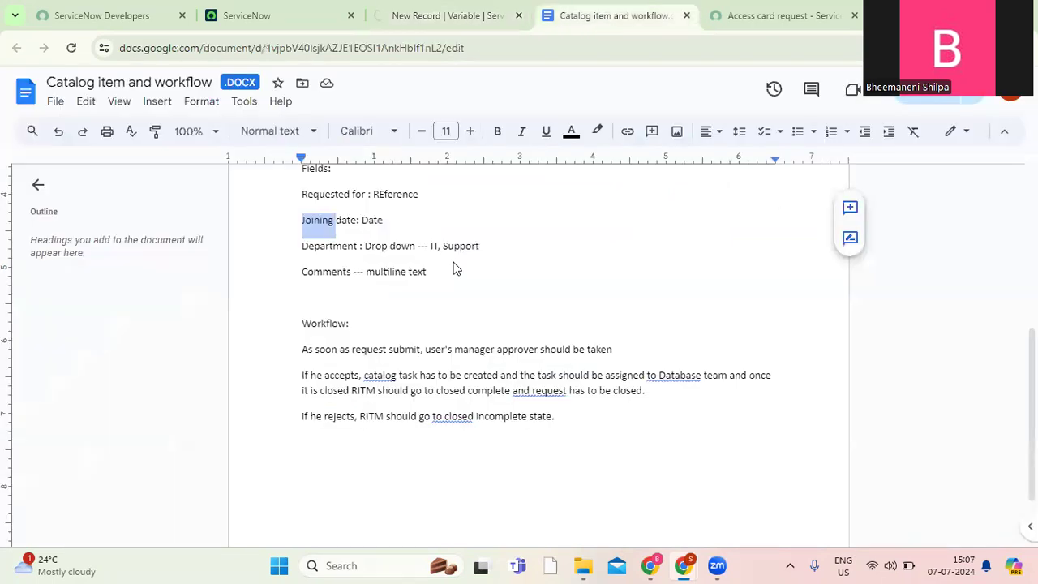
{"action": "left_click", "coordinate": [433, 16]}
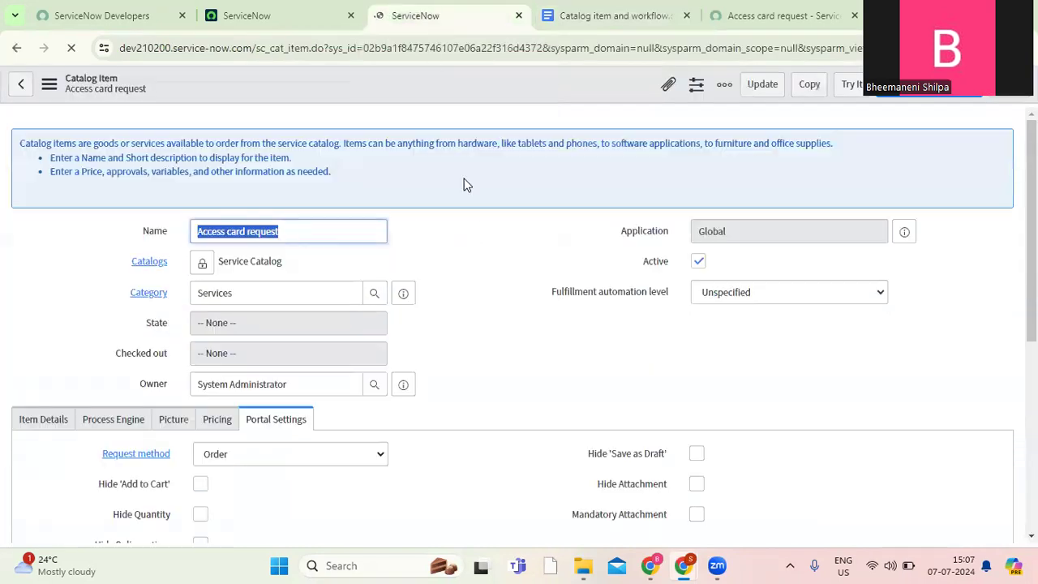
{"action": "left_click_drag", "start_coordinate": [1031, 298], "coordinate": [1031, 497]}
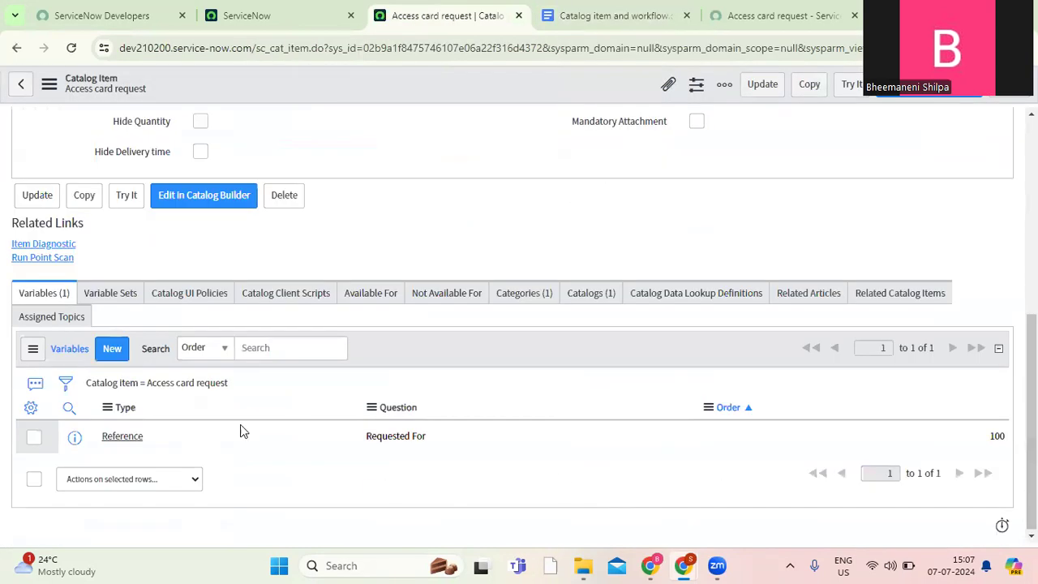
{"action": "left_click", "coordinate": [111, 351]}
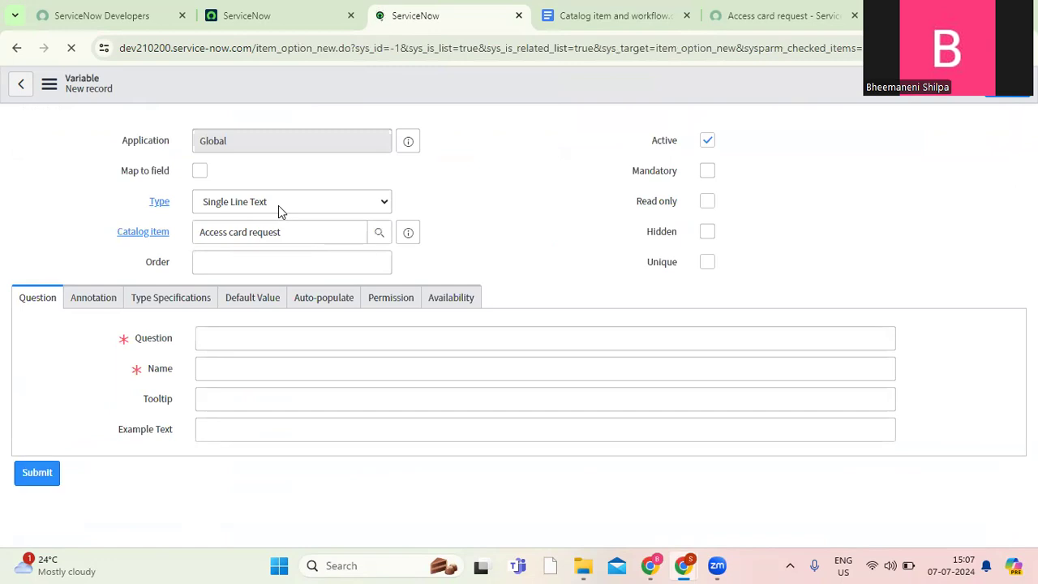
{"action": "left_click", "coordinate": [300, 178]}
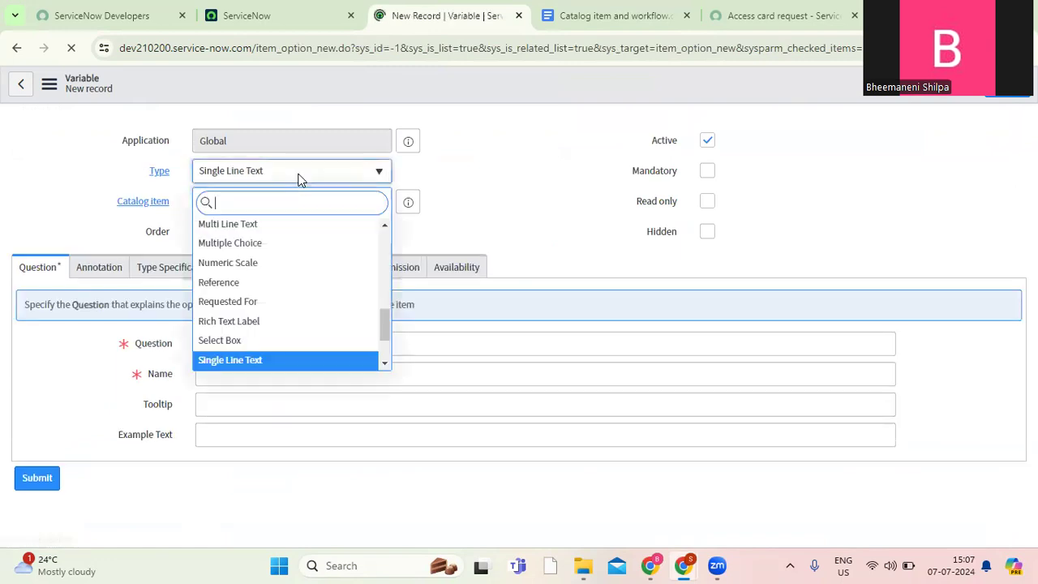
{"action": "type", "text": "date"}
{"action": "key", "text": "Return"}
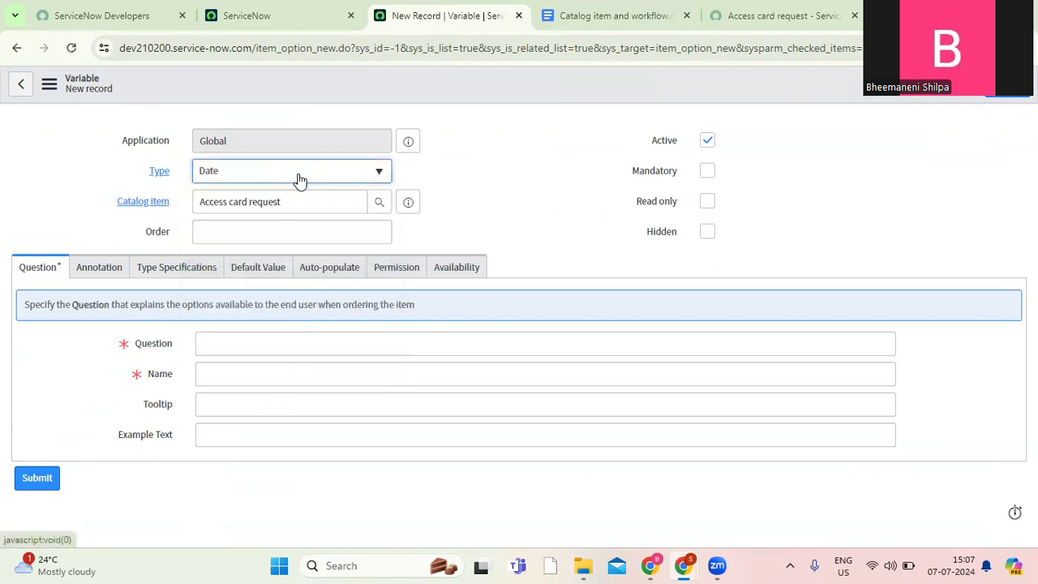
Enter "Joining date" as the question with the name joining_date, make the variable mandatory and submit it.
{"action": "left_click", "coordinate": [245, 341]}
{"action": "type", "text": "Joining date"}
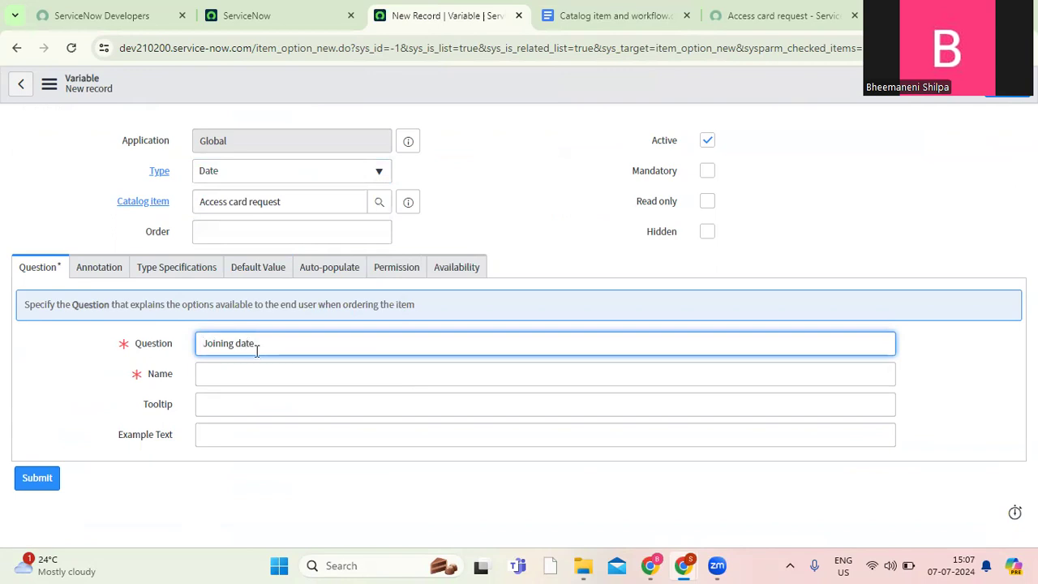
{"action": "left_click", "coordinate": [264, 376]}
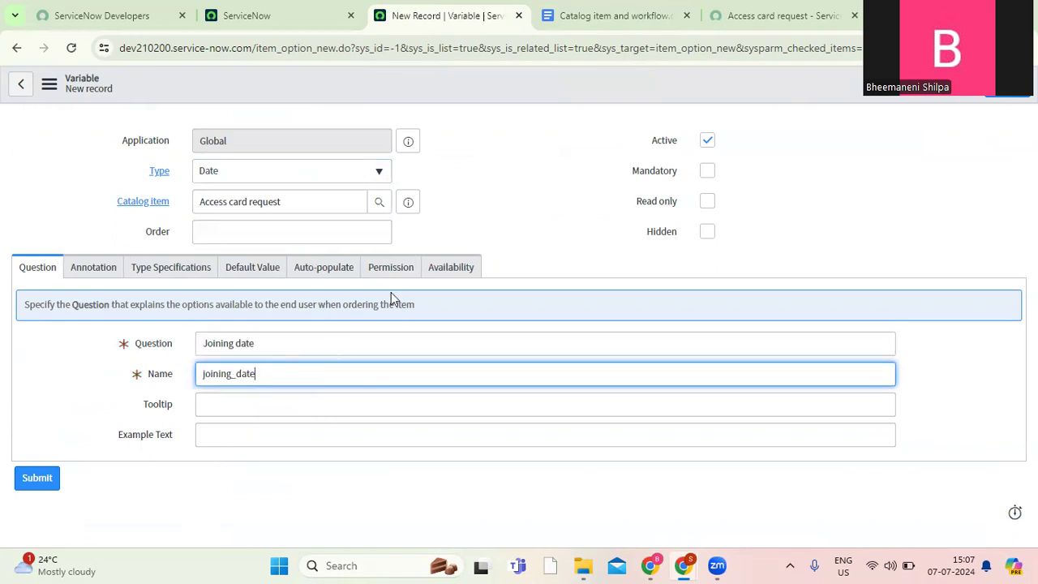
{"action": "left_click", "coordinate": [710, 171]}
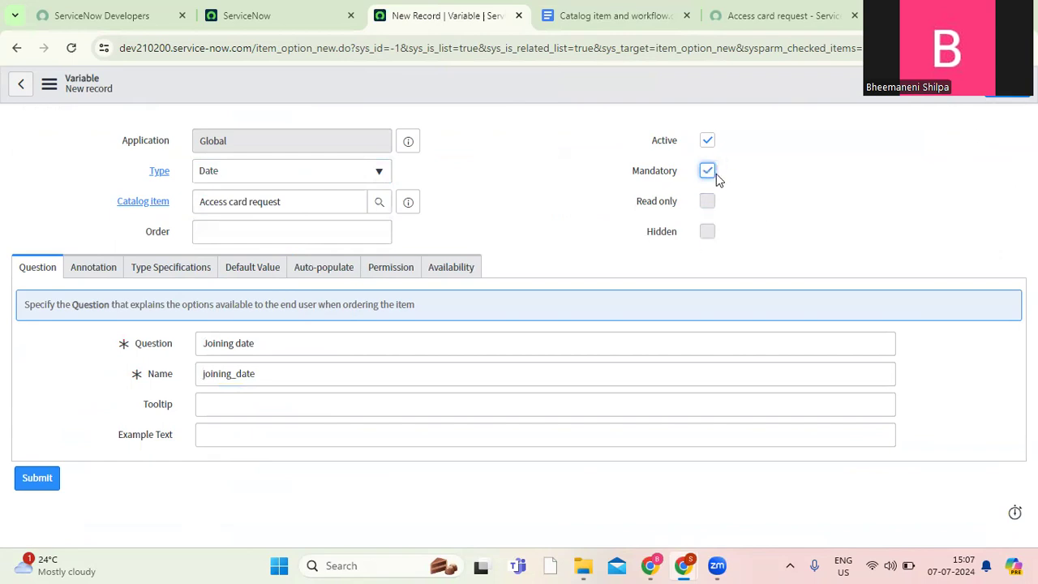
{"action": "left_click", "coordinate": [1006, 97]}
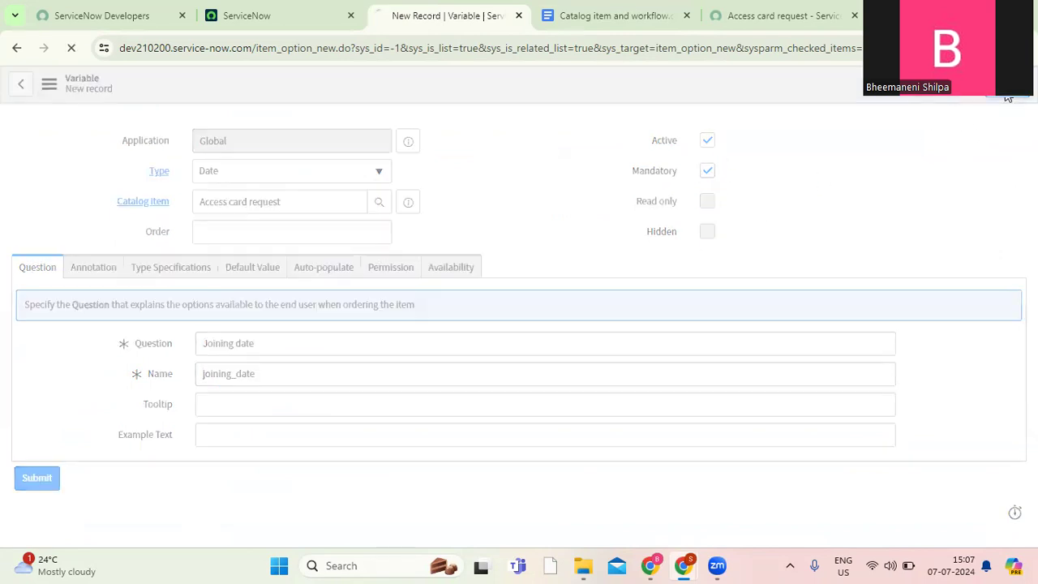
Consult the "Department" entry in the requirements document and start another Access card request variable of type Select Box.
{"action": "left_click", "coordinate": [601, 20]}
{"action": "left_click_drag", "start_coordinate": [358, 246], "coordinate": [301, 250]}
{"action": "key", "text": "ctrl+c"}
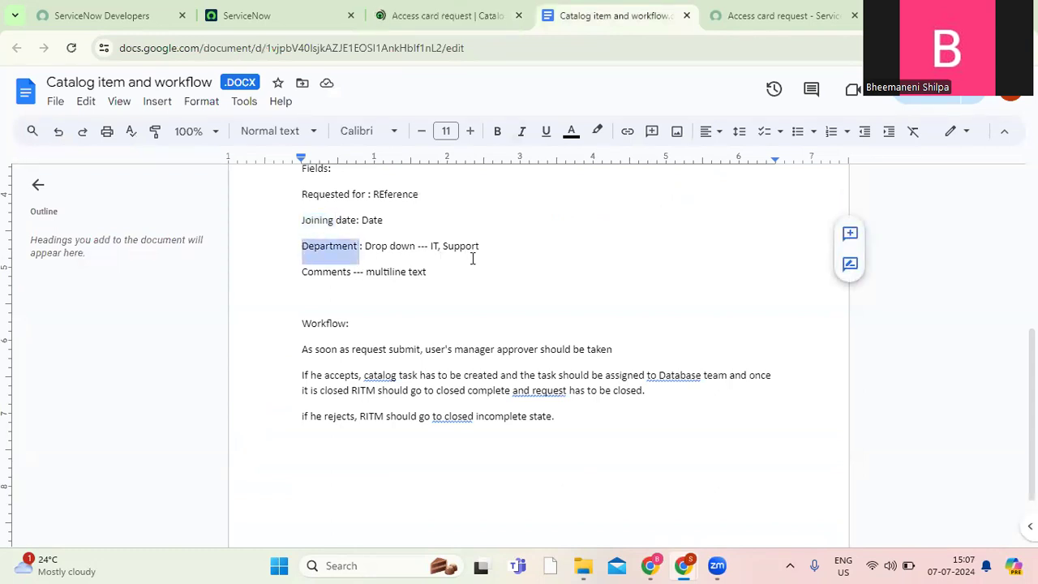
{"action": "left_click", "coordinate": [453, 19]}
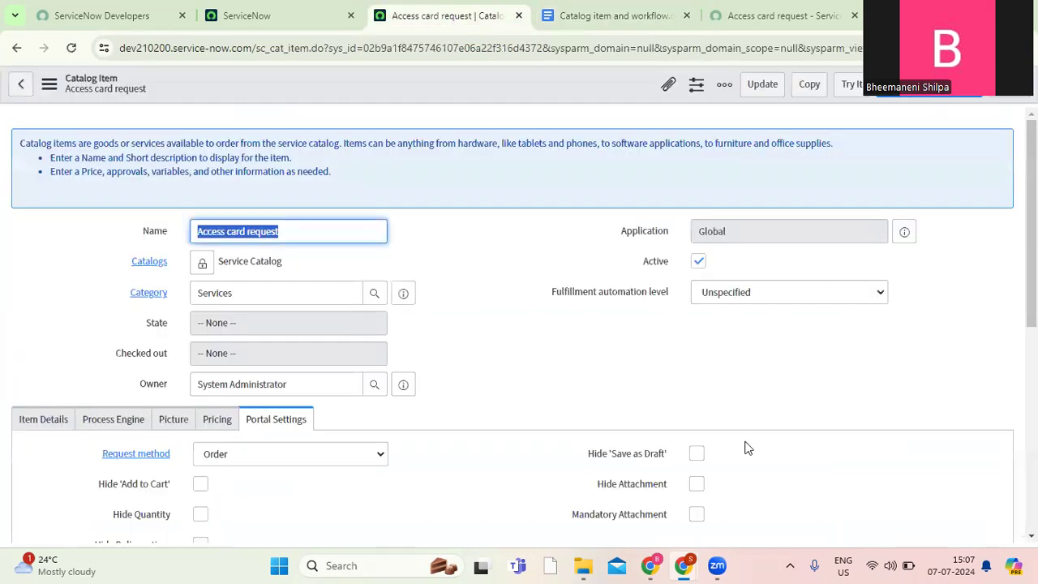
{"action": "left_click_drag", "start_coordinate": [1033, 300], "coordinate": [1033, 502]}
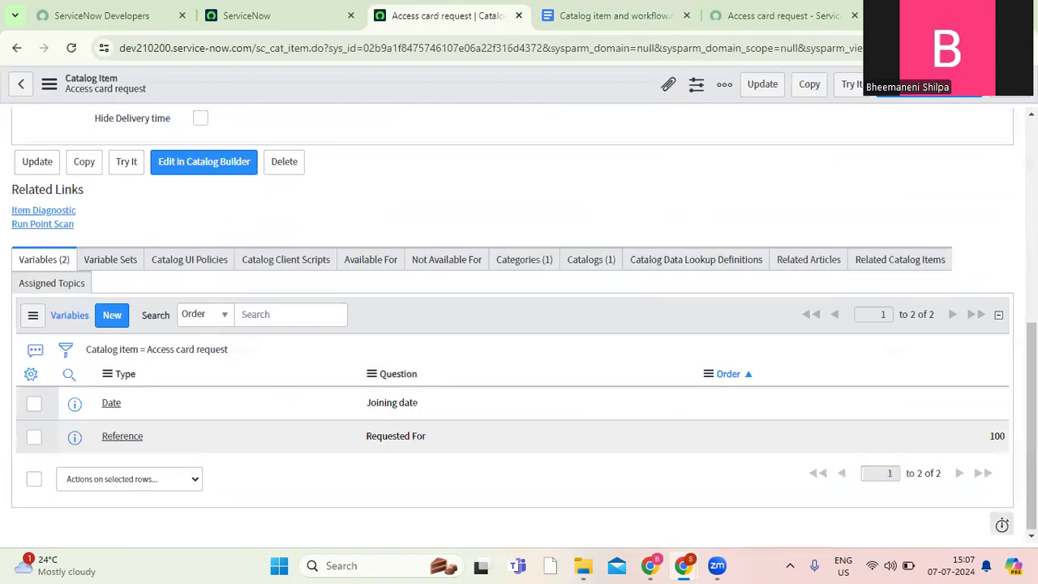
{"action": "left_click", "coordinate": [114, 318]}
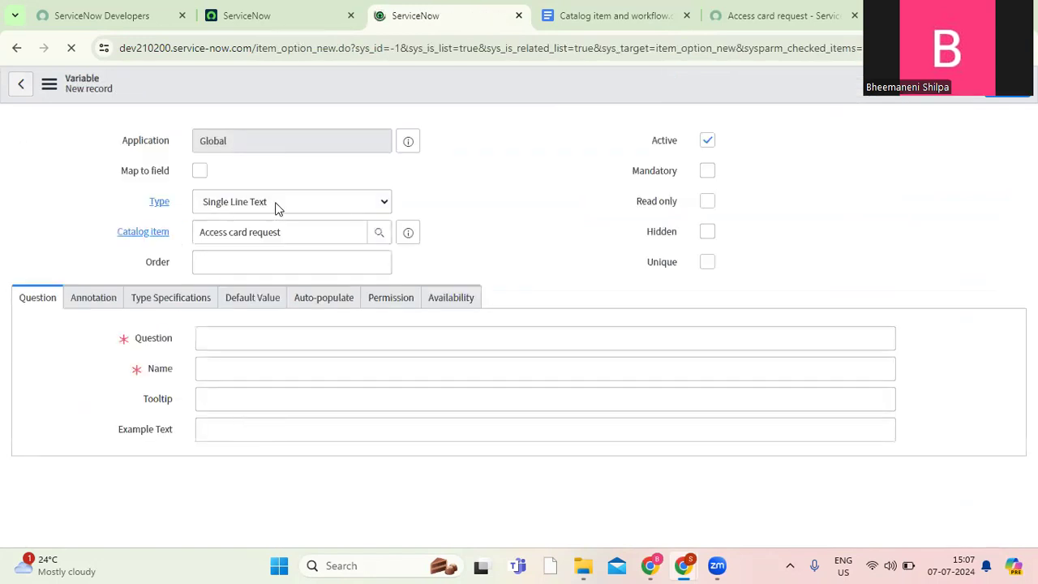
{"action": "left_click", "coordinate": [276, 208]}
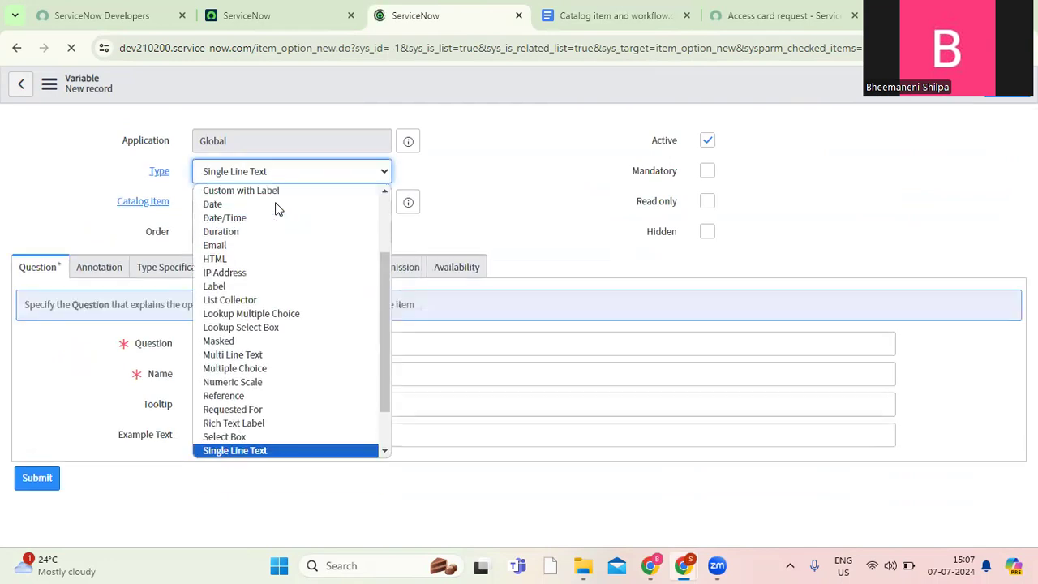
{"action": "key", "text": "s"}
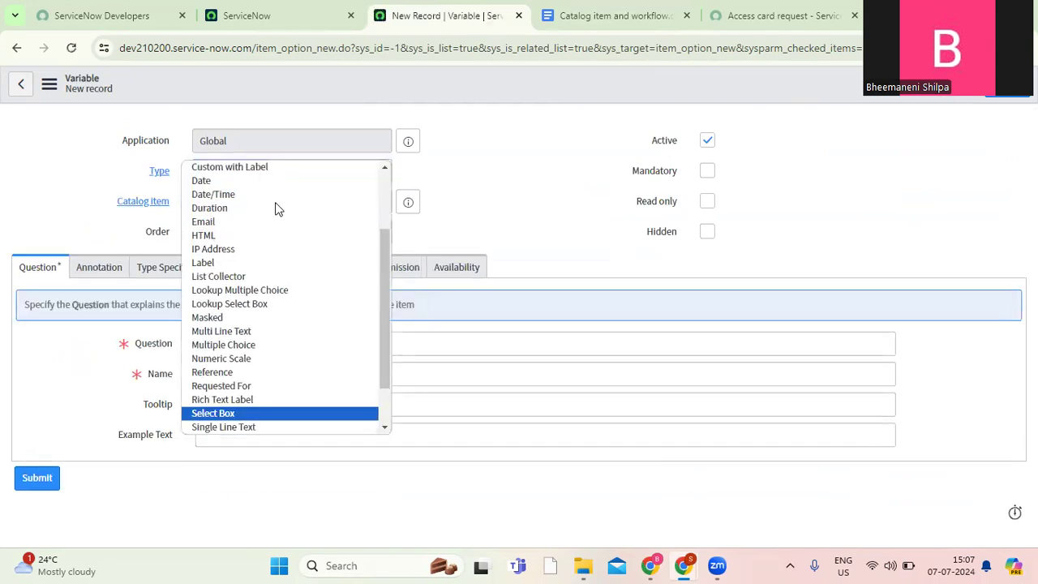
{"action": "key", "text": "Return"}
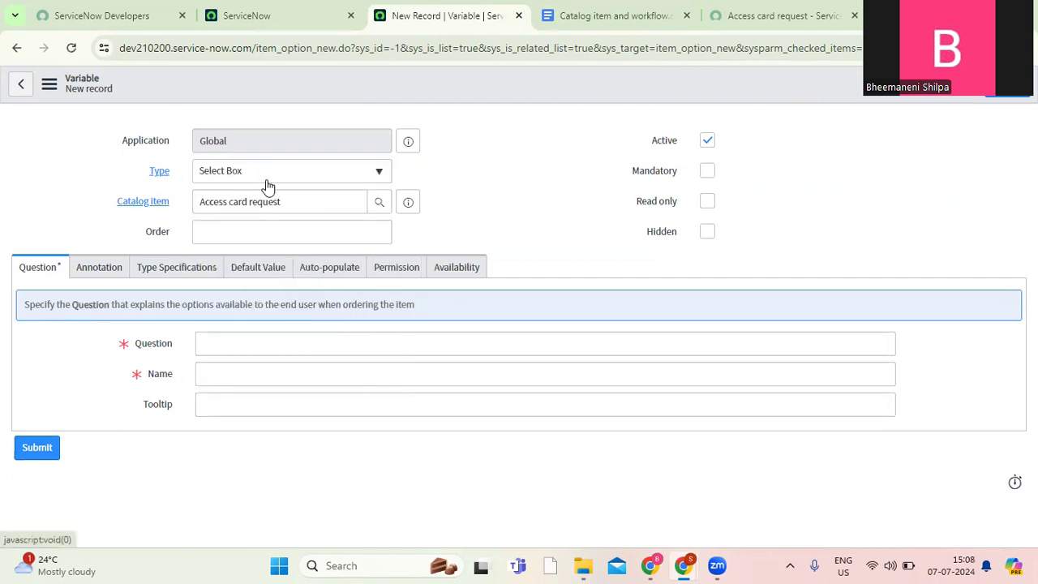
Set the Select Box variable's order to 300, enter "Department" as the question with the name department, and save the record.
{"action": "left_click", "coordinate": [281, 234]}
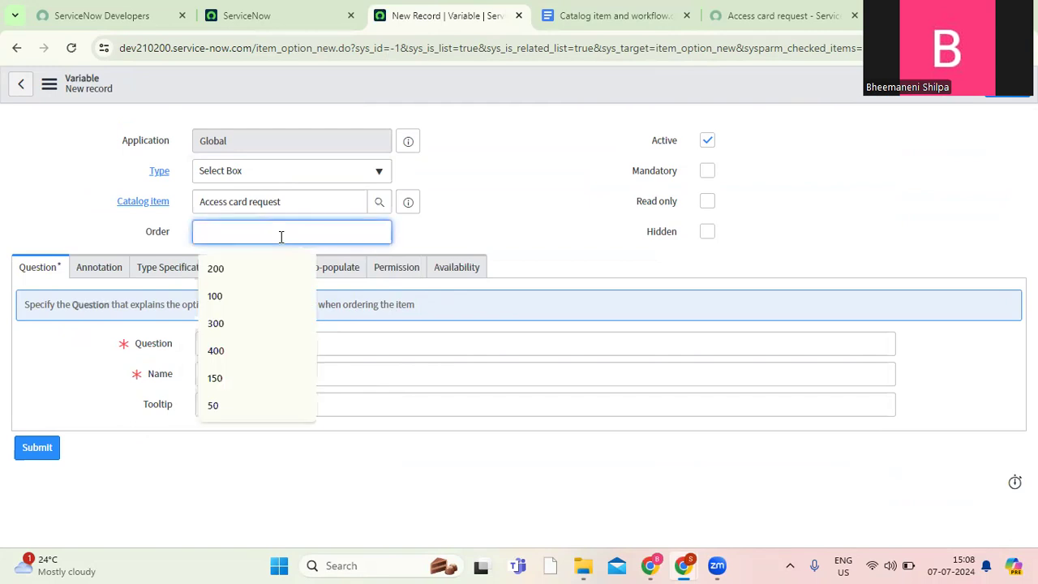
{"action": "type", "text": "300"}
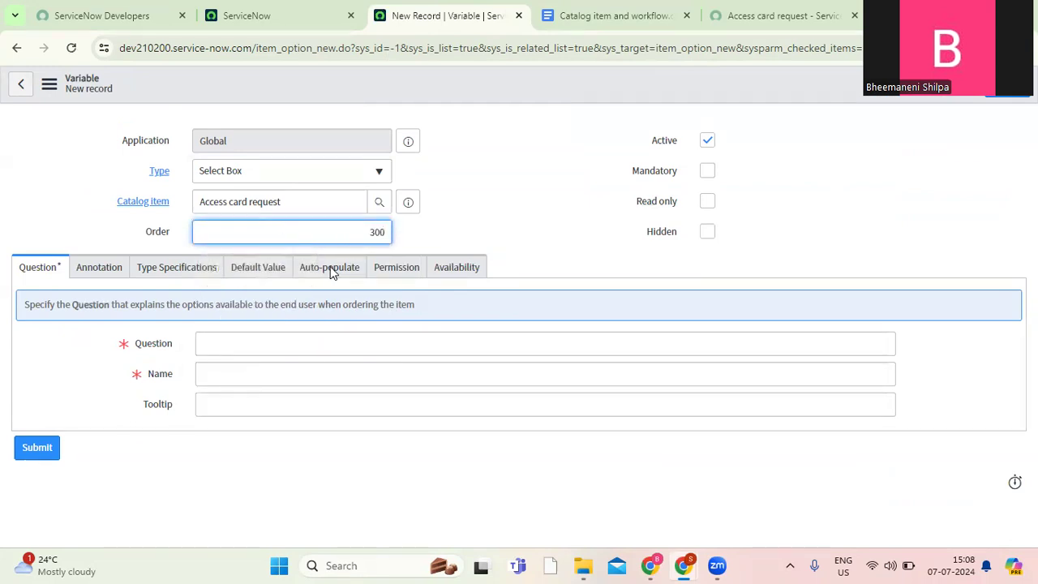
{"action": "left_click", "coordinate": [247, 348]}
{"action": "key", "text": "ctrl+v"}
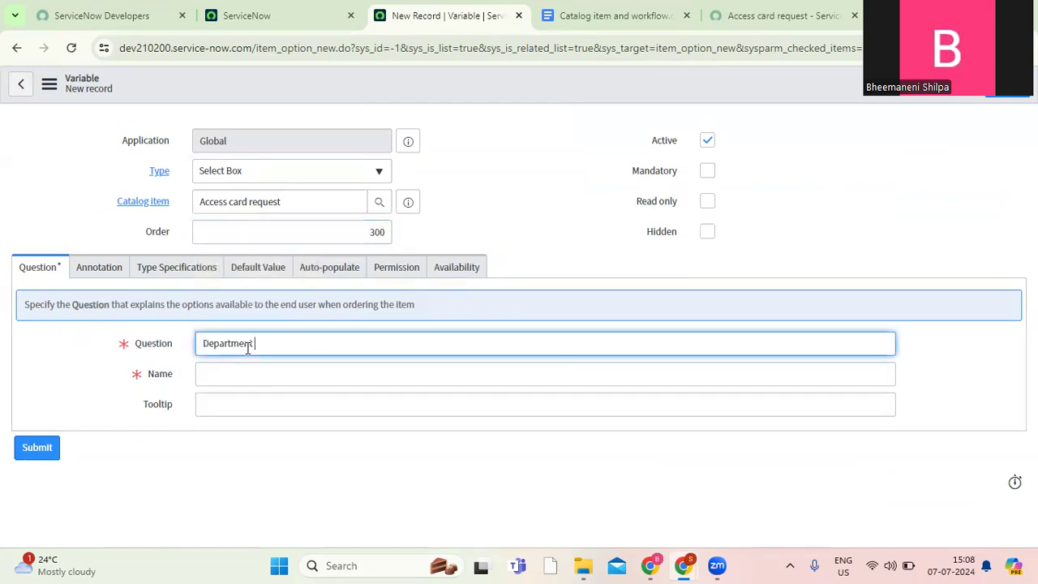
{"action": "left_click", "coordinate": [251, 378]}
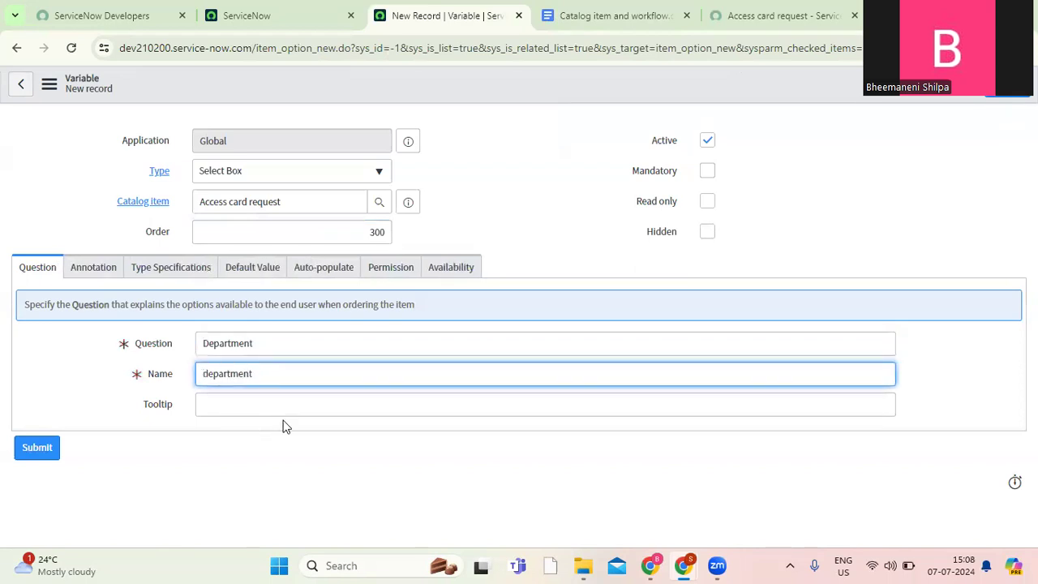
{"action": "right_click", "coordinate": [513, 87]}
{"action": "left_click", "coordinate": [538, 98]}
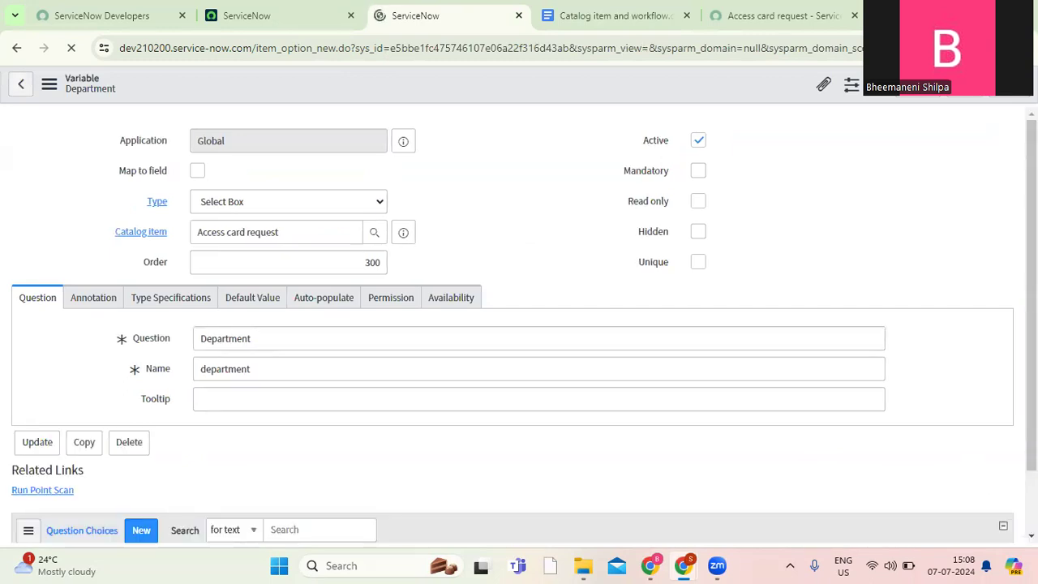
Consult the documented Department options, then add a question choice with the text IT and the value it.
{"action": "scroll", "coordinate": [568, 325], "scroll_direction": "down", "scroll_amount": 2}
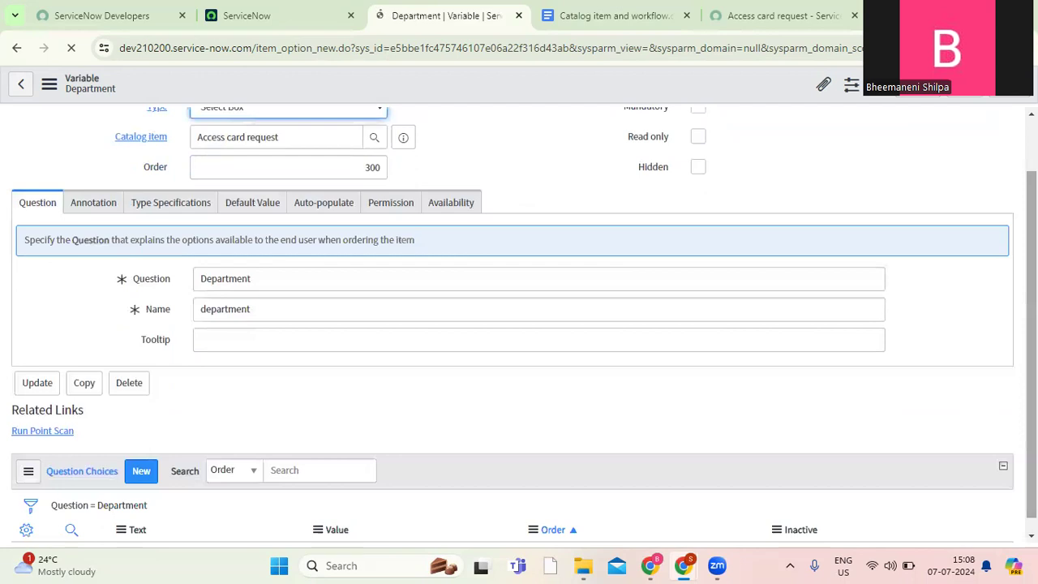
{"action": "left_click", "coordinate": [593, 16]}
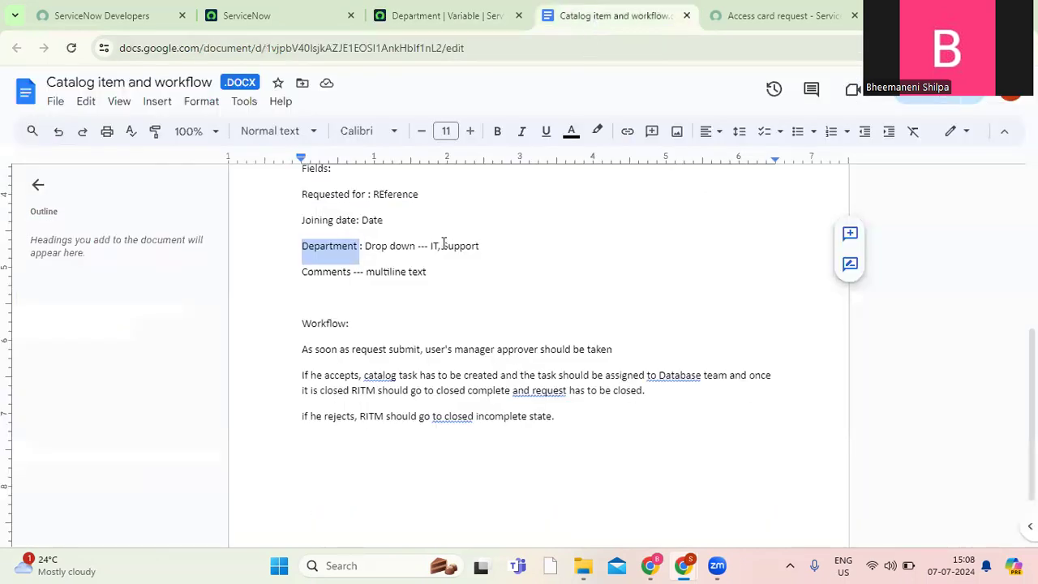
{"action": "left_click", "coordinate": [430, 16]}
{"action": "left_click", "coordinate": [140, 461]}
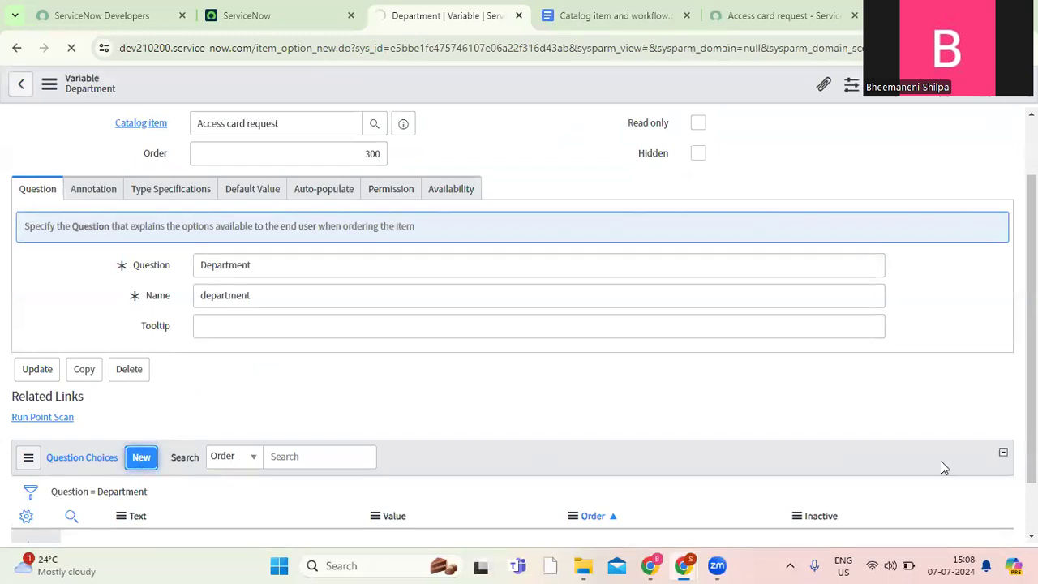
{"action": "left_click", "coordinate": [206, 294]}
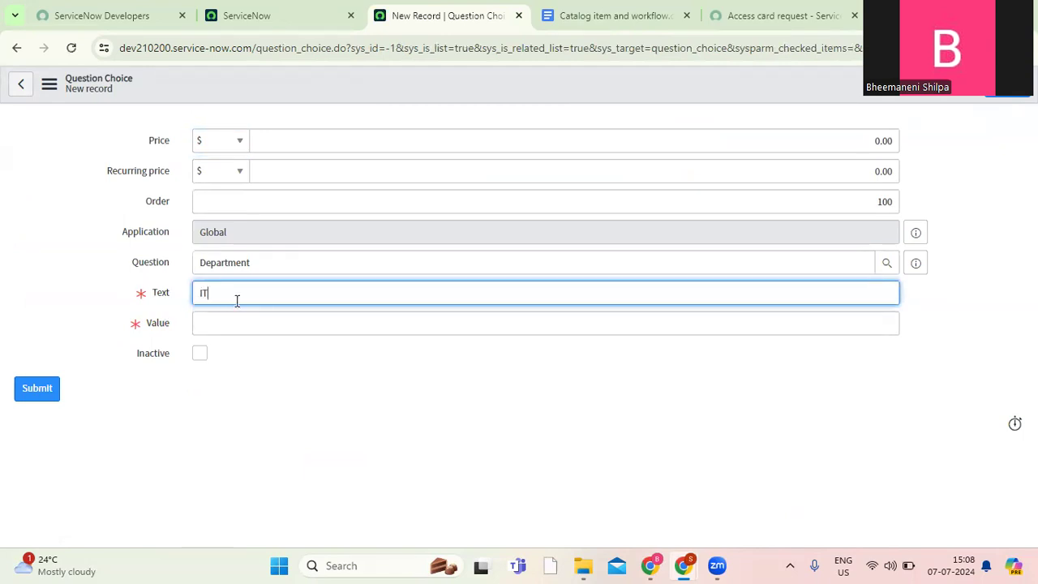
{"action": "left_click", "coordinate": [784, 18]}
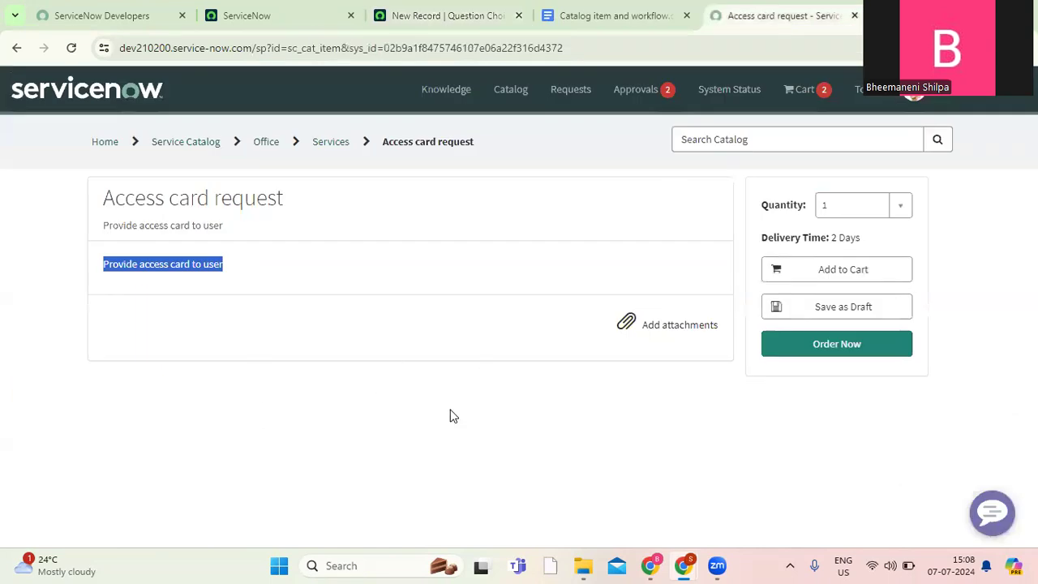
{"action": "left_click", "coordinate": [437, 16]}
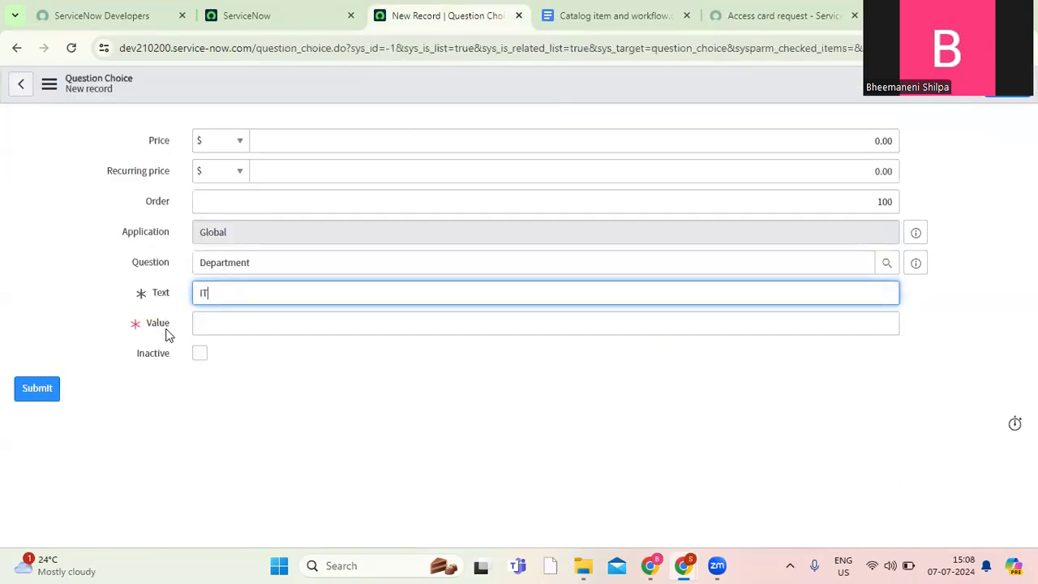
{"action": "left_click", "coordinate": [209, 324]}
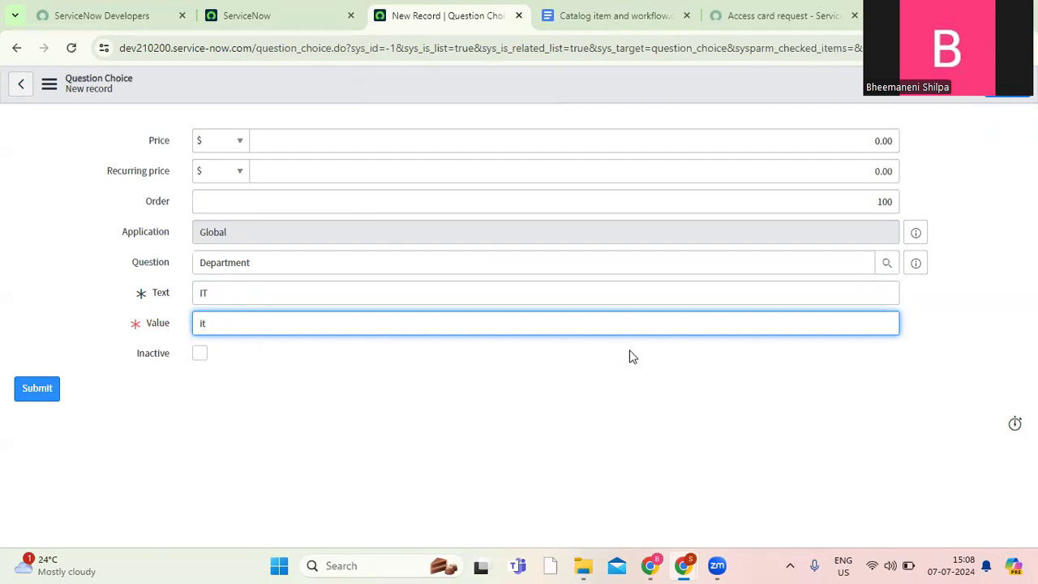
{"action": "key", "text": "Return"}
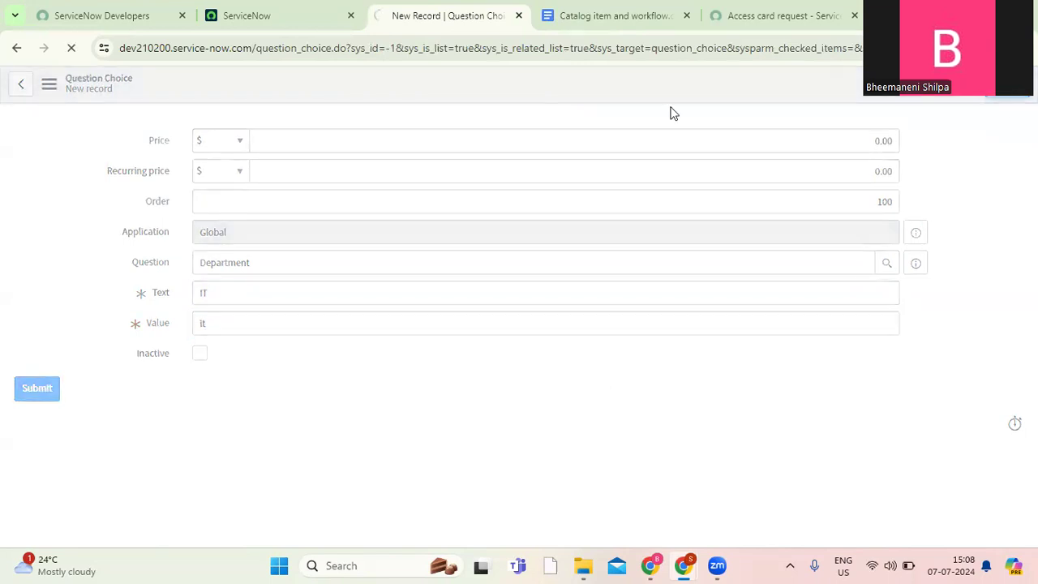
Copy "Support" from the requirements document and add a second Department choice with the text Support and the value support.
{"action": "left_click", "coordinate": [613, 23]}
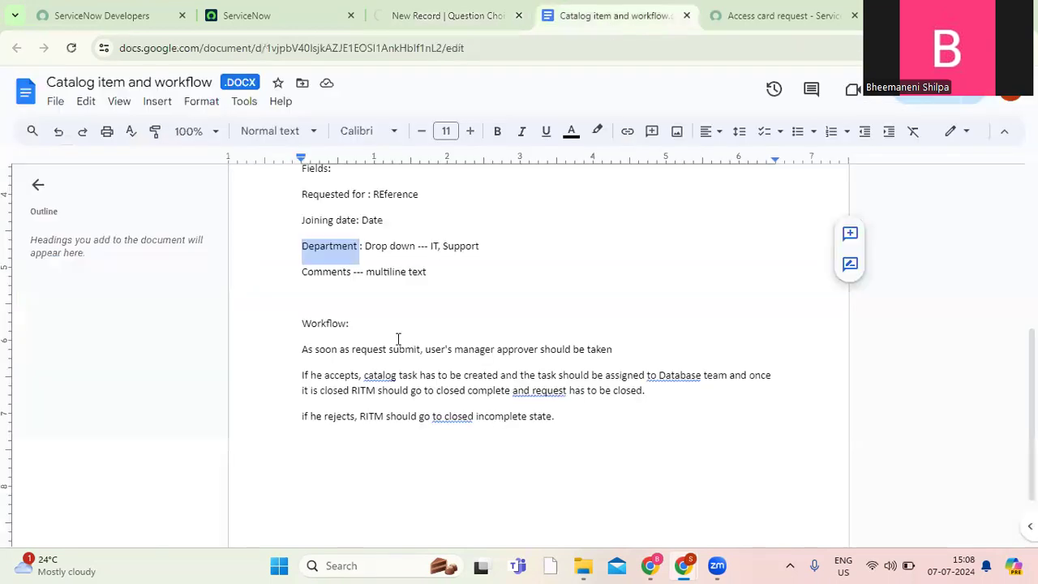
{"action": "double_click", "coordinate": [452, 245]}
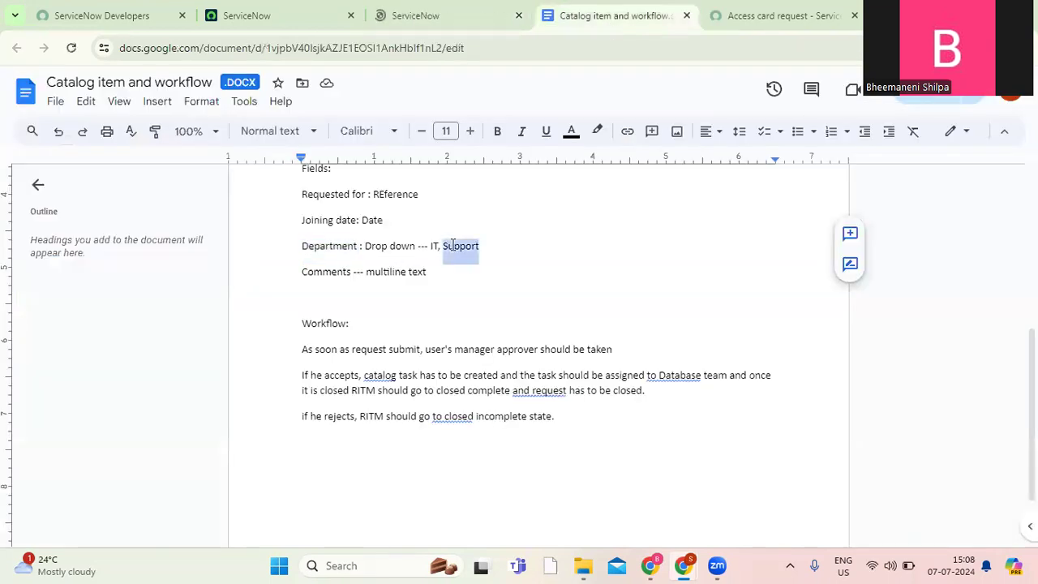
{"action": "left_click", "coordinate": [442, 18]}
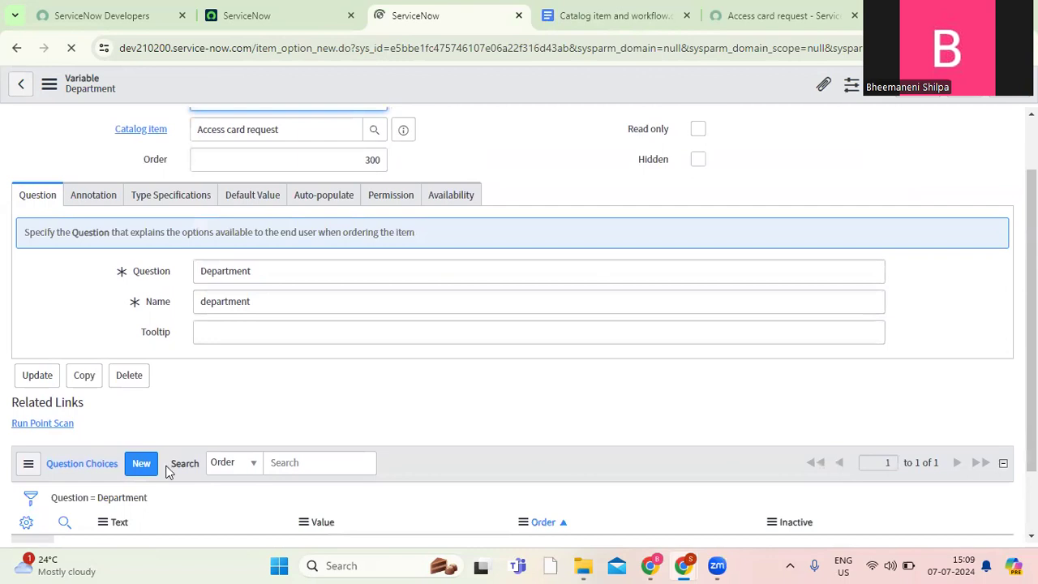
{"action": "left_click", "coordinate": [141, 465]}
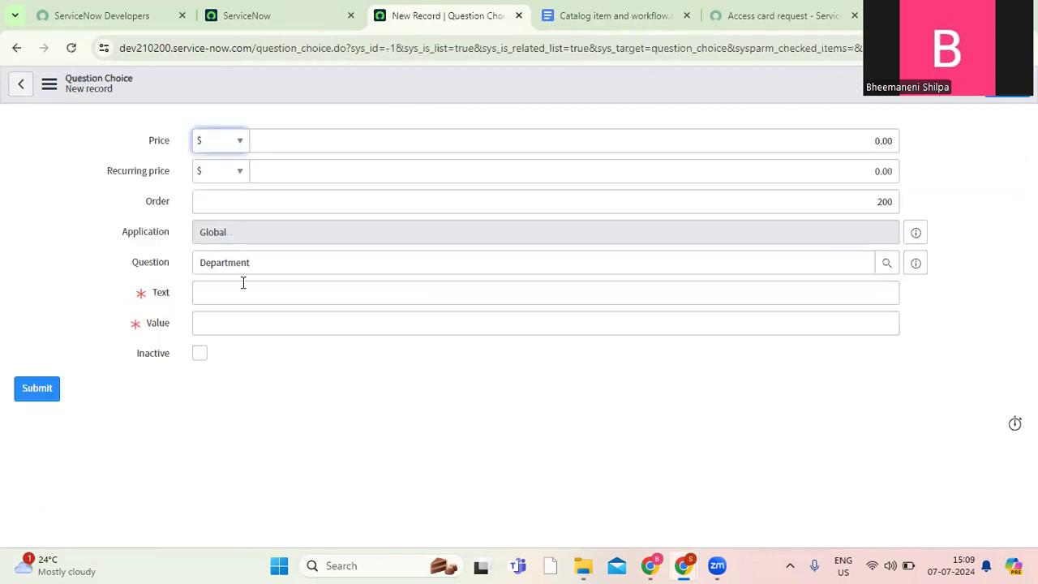
{"action": "left_click", "coordinate": [224, 293]}
{"action": "type", "text": "Support"}
{"action": "left_click", "coordinate": [219, 332]}
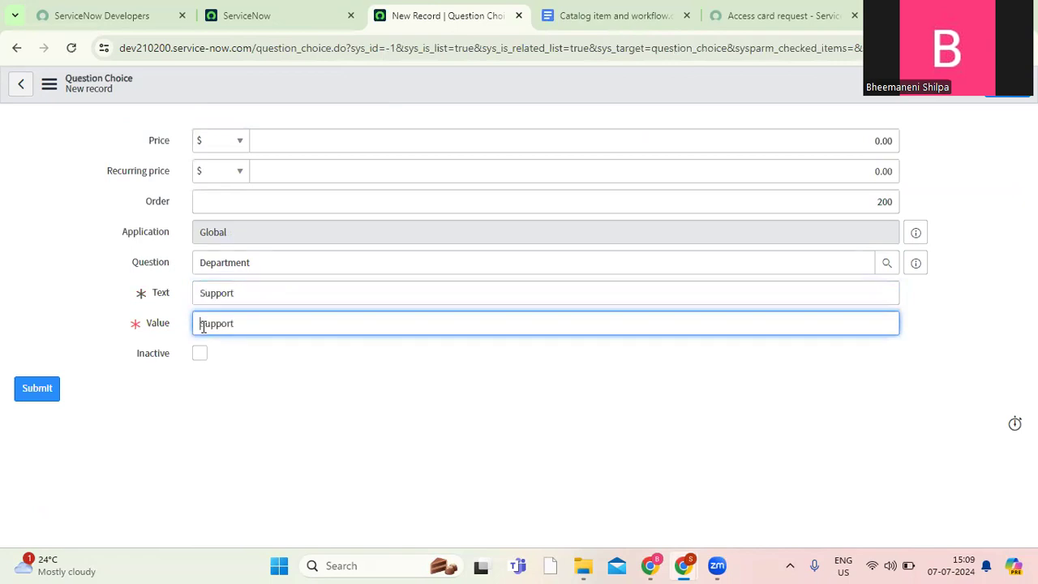
{"action": "type", "text": "s"}
{"action": "left_click", "coordinate": [1011, 97]}
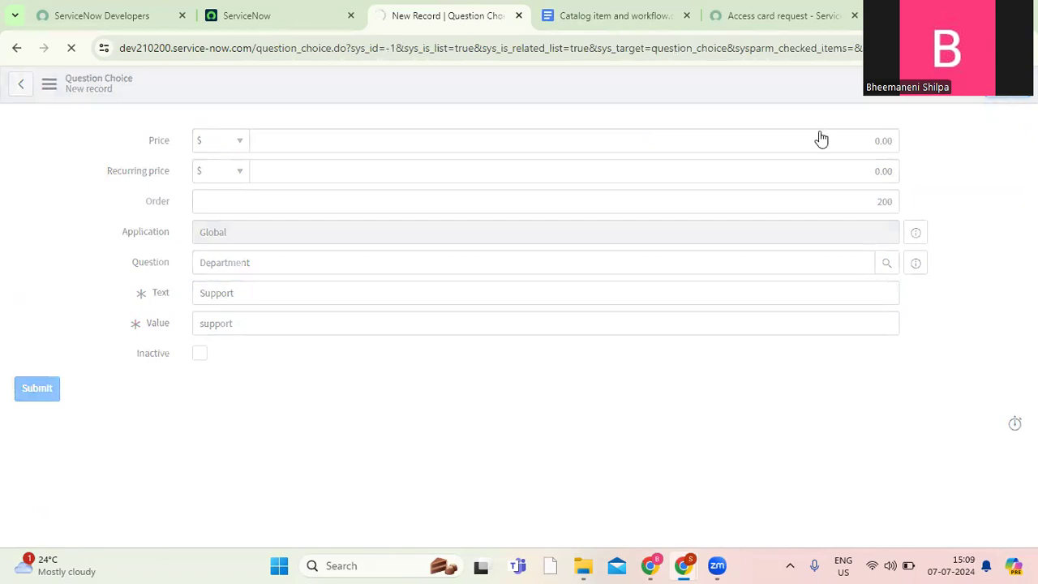
Copy the "Comments" field name from the requirements document and open the Access card request item from Maintain Items in a separate tab.
{"action": "left_click", "coordinate": [616, 18]}
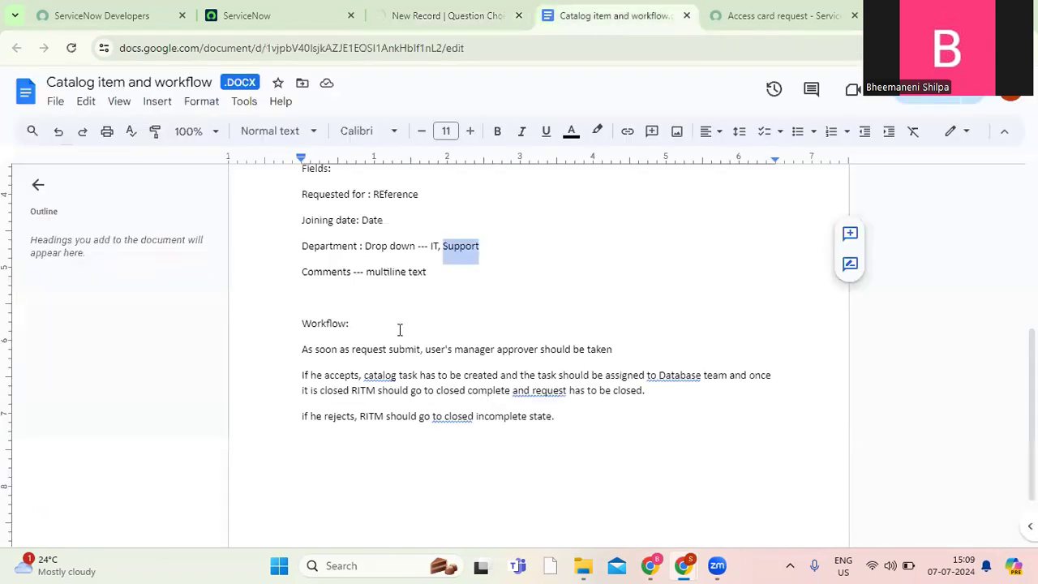
{"action": "double_click", "coordinate": [322, 273]}
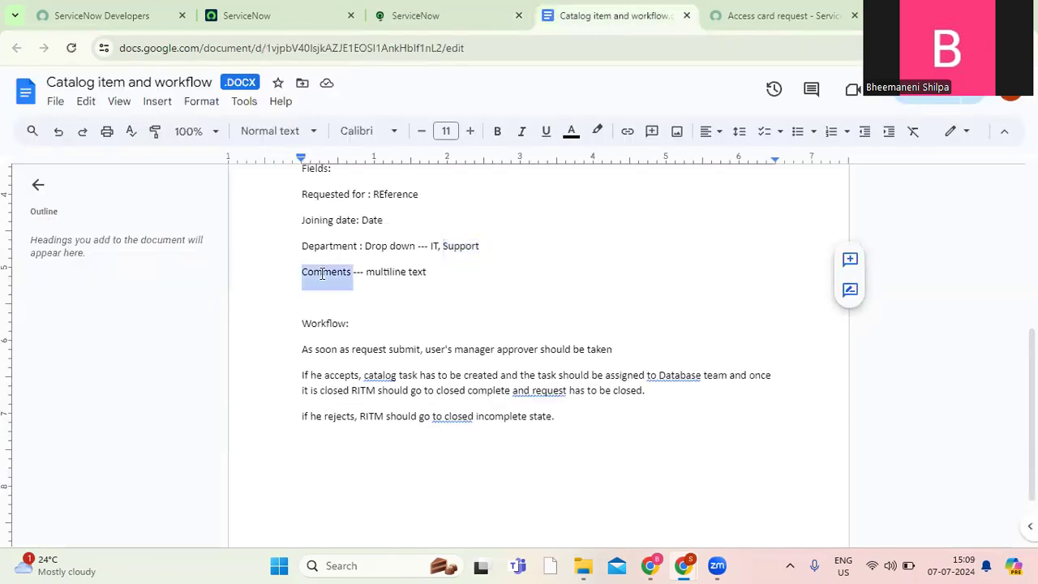
{"action": "left_click", "coordinate": [439, 18]}
{"action": "left_click", "coordinate": [294, 14]}
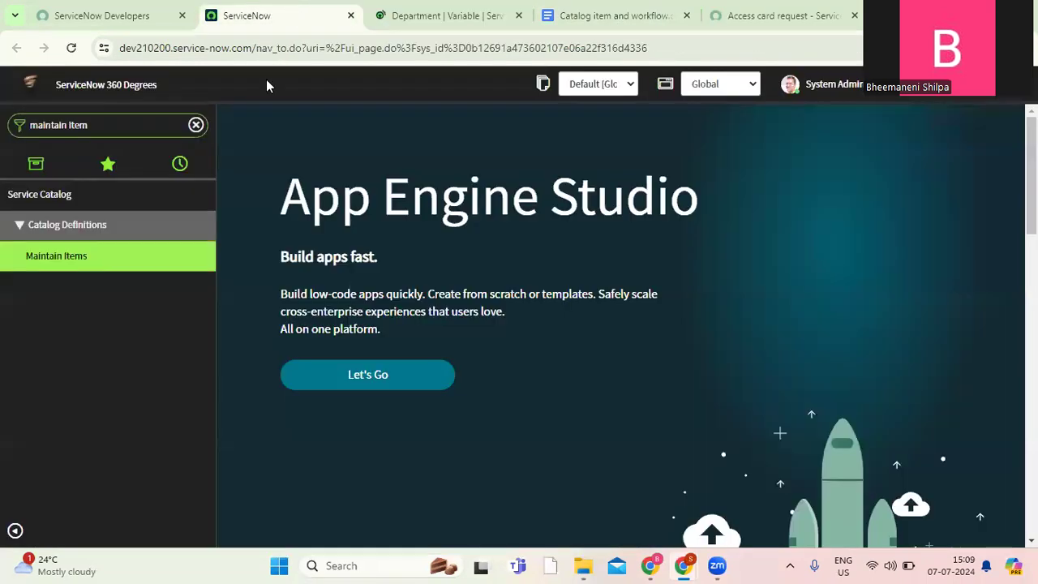
{"action": "middle_click", "coordinate": [101, 258]}
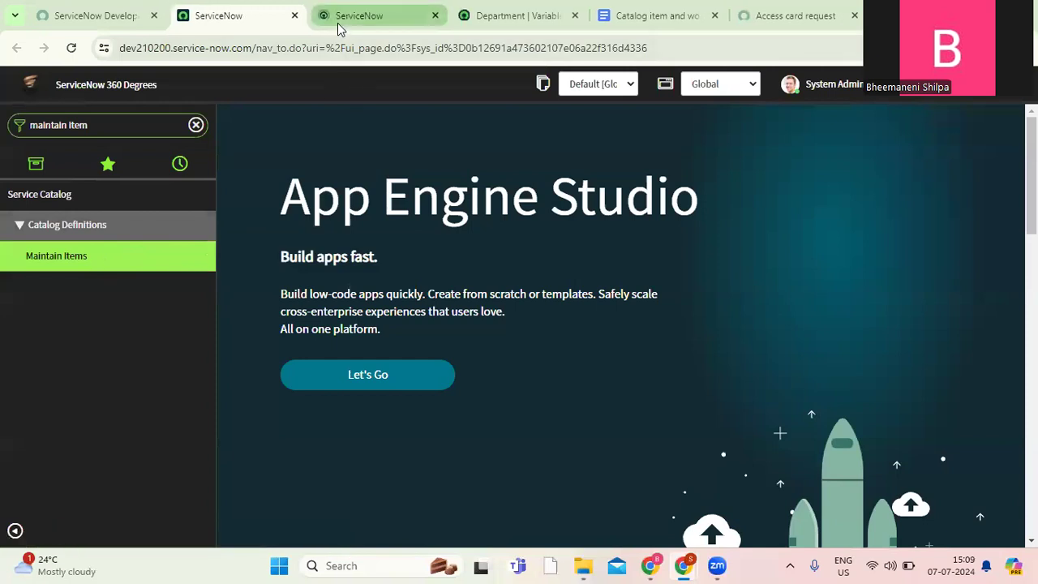
{"action": "left_click", "coordinate": [337, 23]}
{"action": "left_click", "coordinate": [524, 18]}
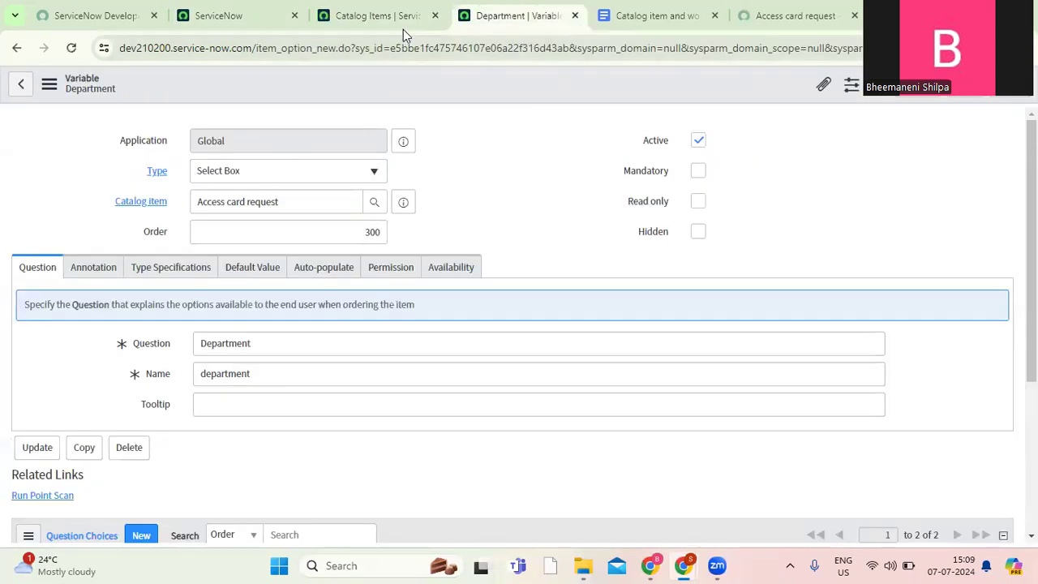
{"action": "left_click", "coordinate": [382, 18]}
{"action": "left_click", "coordinate": [150, 207]}
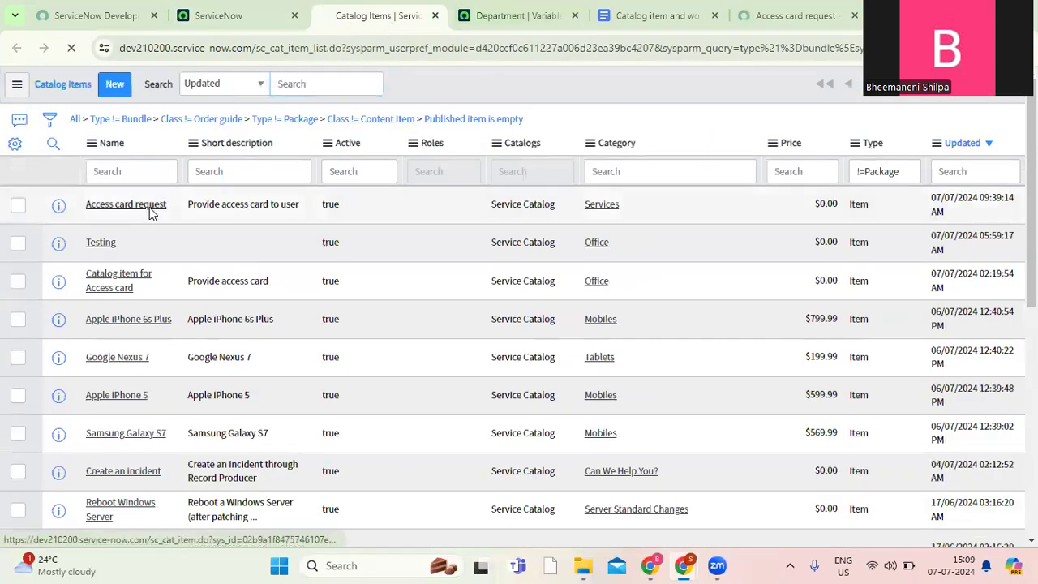
Check the Department variable's question choices, close its tab and return to the Access card request item's variables list.
{"action": "left_click", "coordinate": [521, 18]}
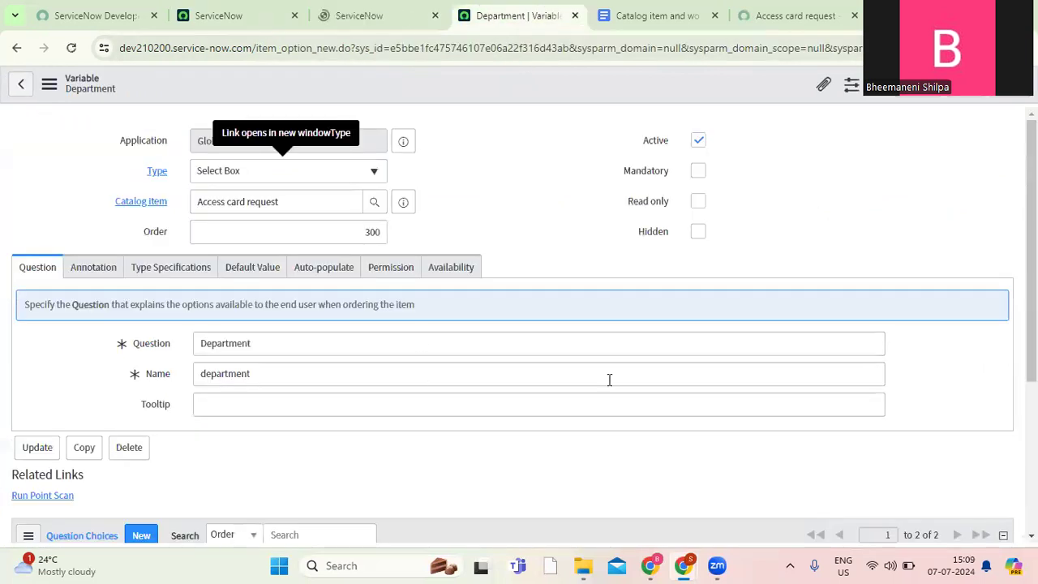
{"action": "scroll", "coordinate": [519, 324], "scroll_direction": "down", "scroll_amount": 3}
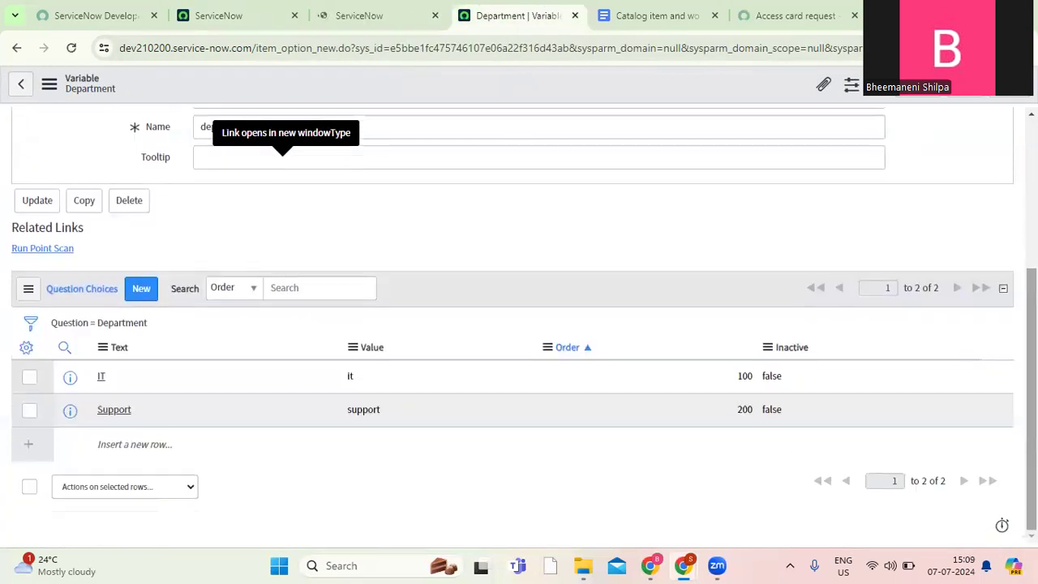
{"action": "left_click", "coordinate": [575, 18]}
{"action": "left_click", "coordinate": [390, 13]}
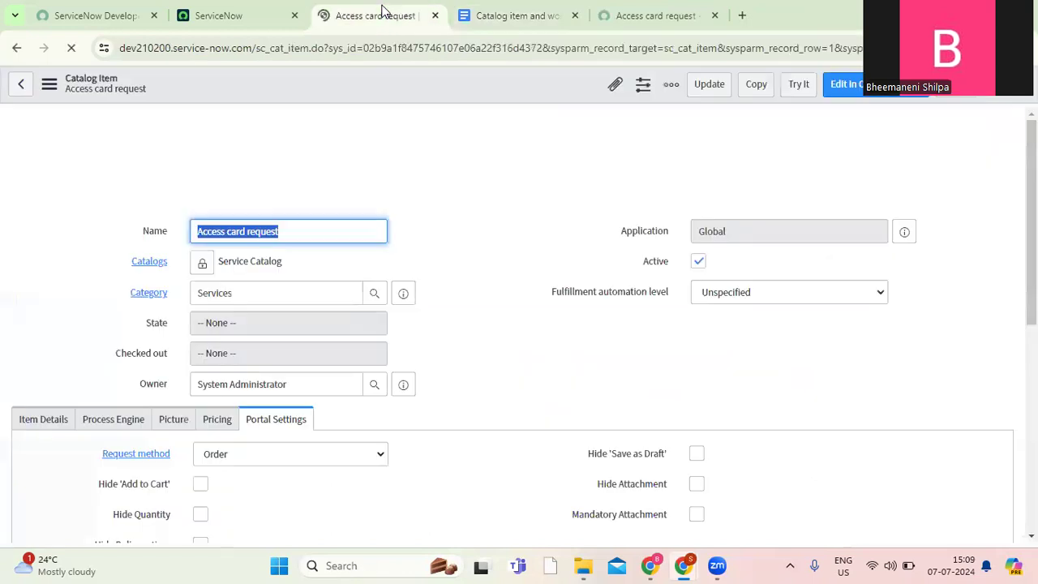
{"action": "scroll", "coordinate": [519, 324], "scroll_direction": "down", "scroll_amount": 10}
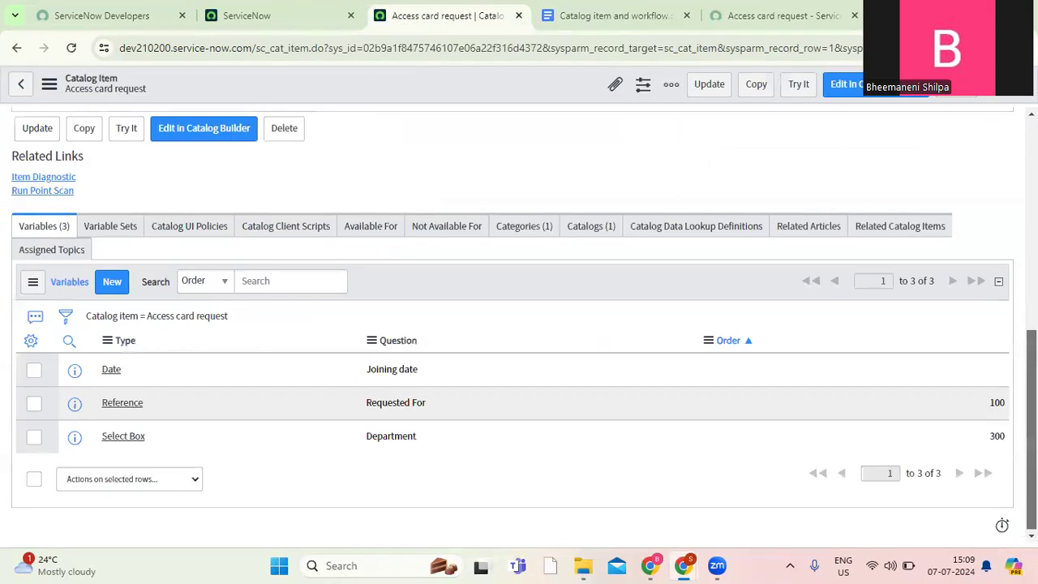
Add a Multi Line Text variable with order 400, the question "Comments" and the name comments to the Access card request item.
{"action": "left_click", "coordinate": [112, 282]}
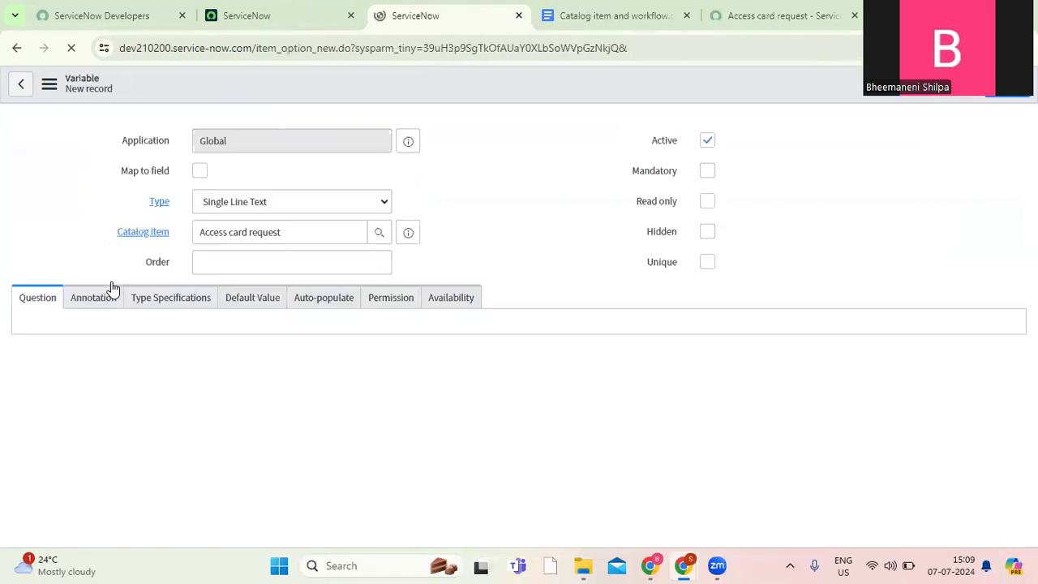
{"action": "left_click", "coordinate": [308, 265]}
{"action": "type", "text": "400"}
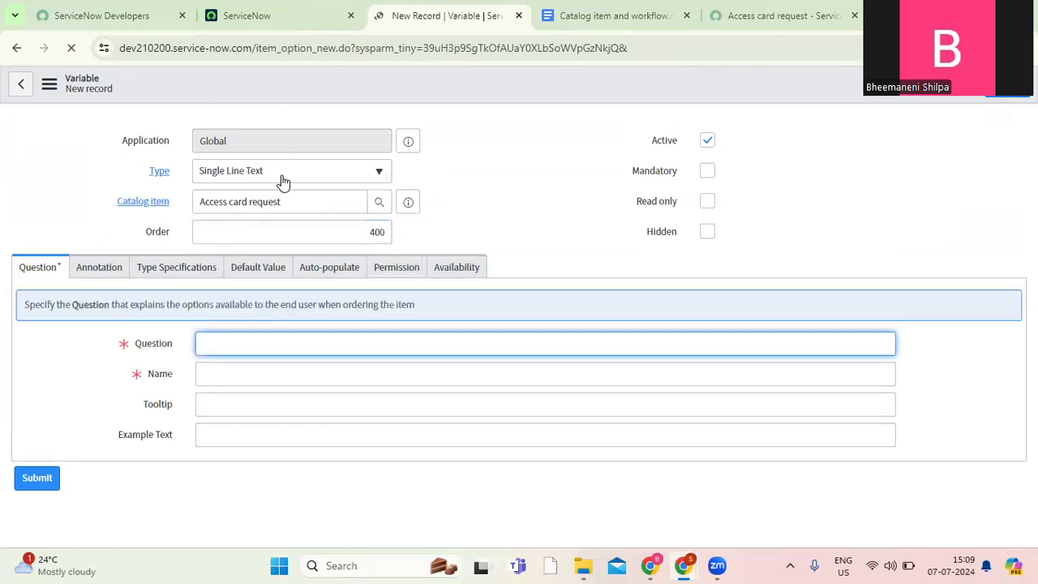
{"action": "left_click", "coordinate": [281, 173]}
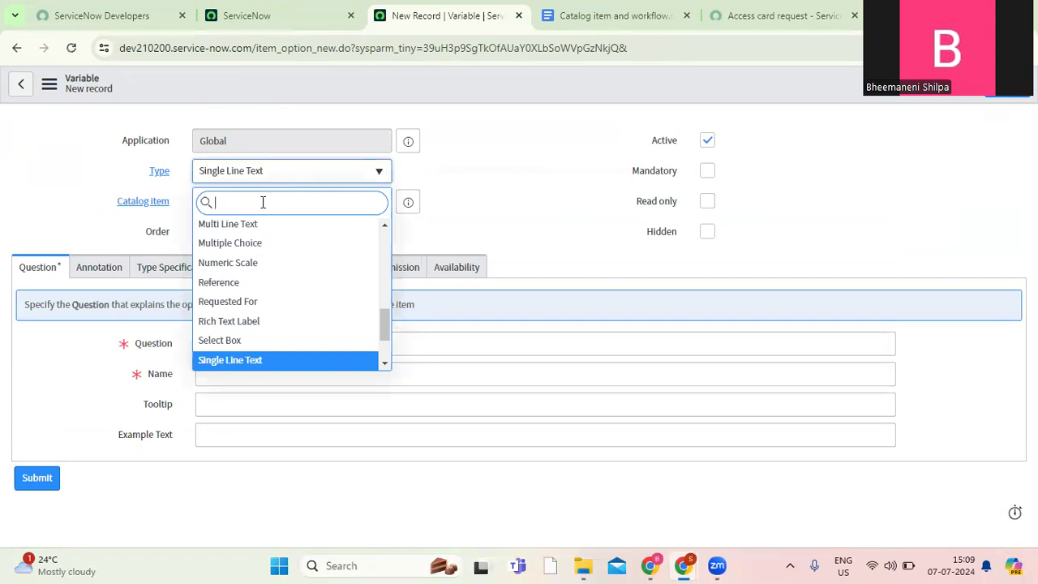
{"action": "left_click", "coordinate": [243, 230]}
{"action": "left_click", "coordinate": [231, 351]}
{"action": "type", "text": "Comments"}
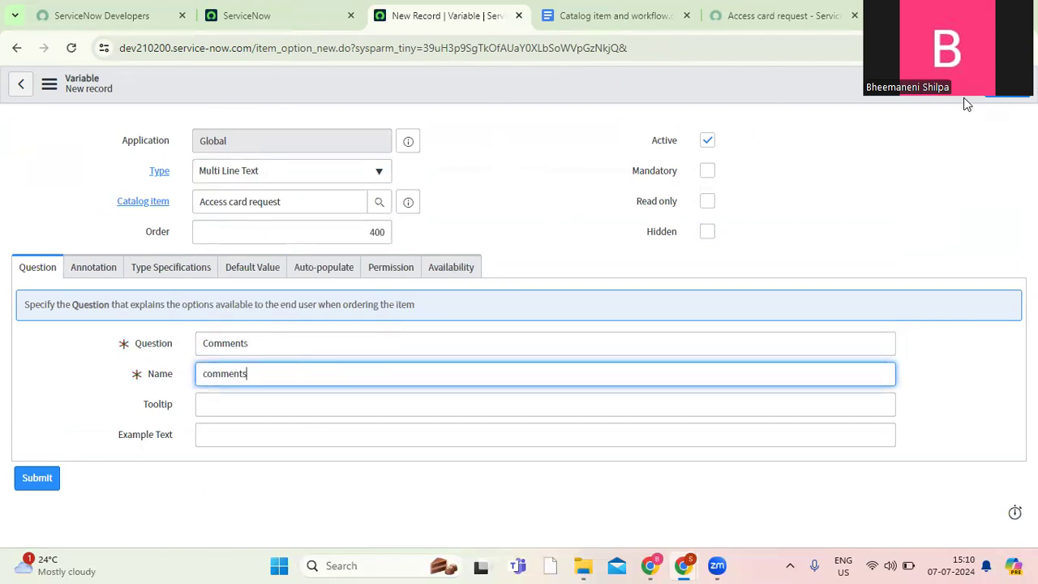
{"action": "left_click", "coordinate": [1009, 97]}
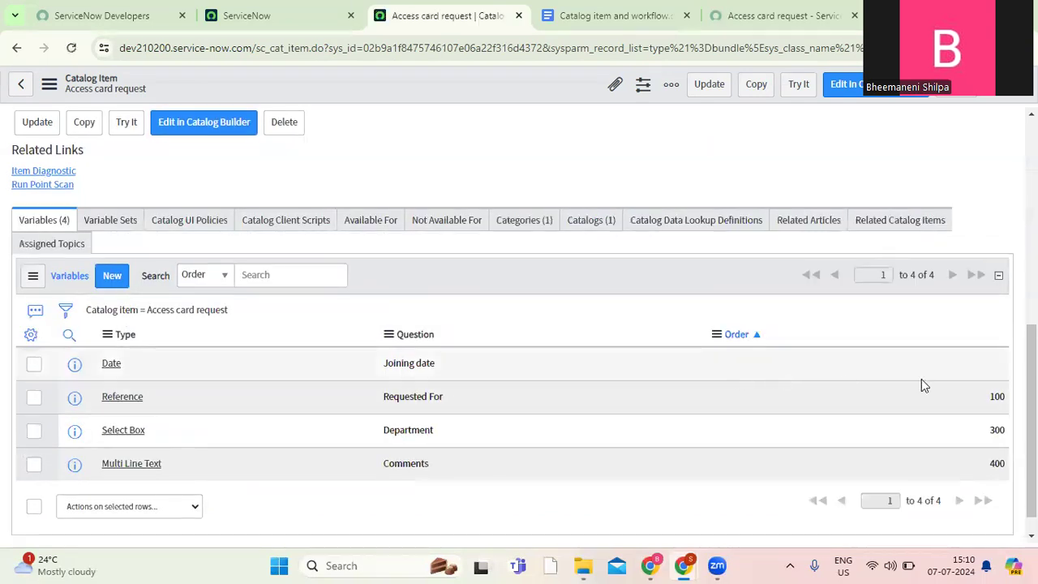
Set the Joining date variable's order to 200 in the variables list and save the Access card request item.
{"action": "double_click", "coordinate": [988, 371]}
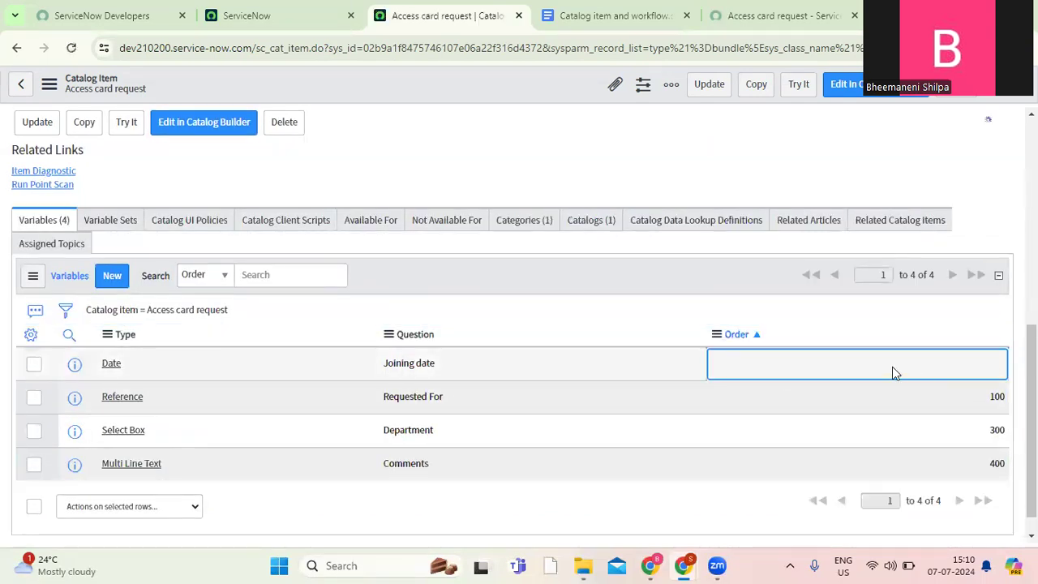
{"action": "type", "text": "200"}
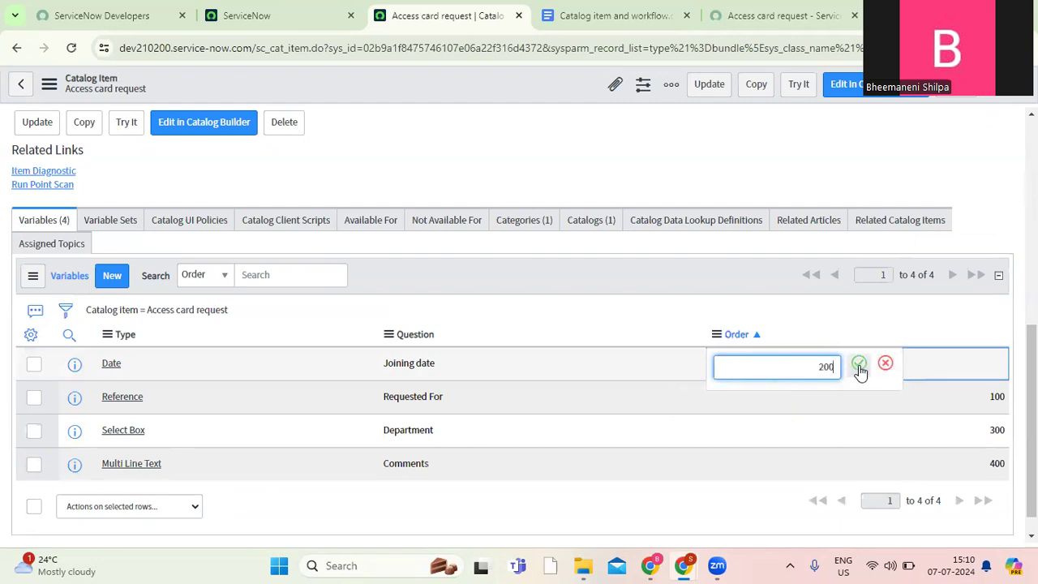
{"action": "left_click", "coordinate": [859, 364]}
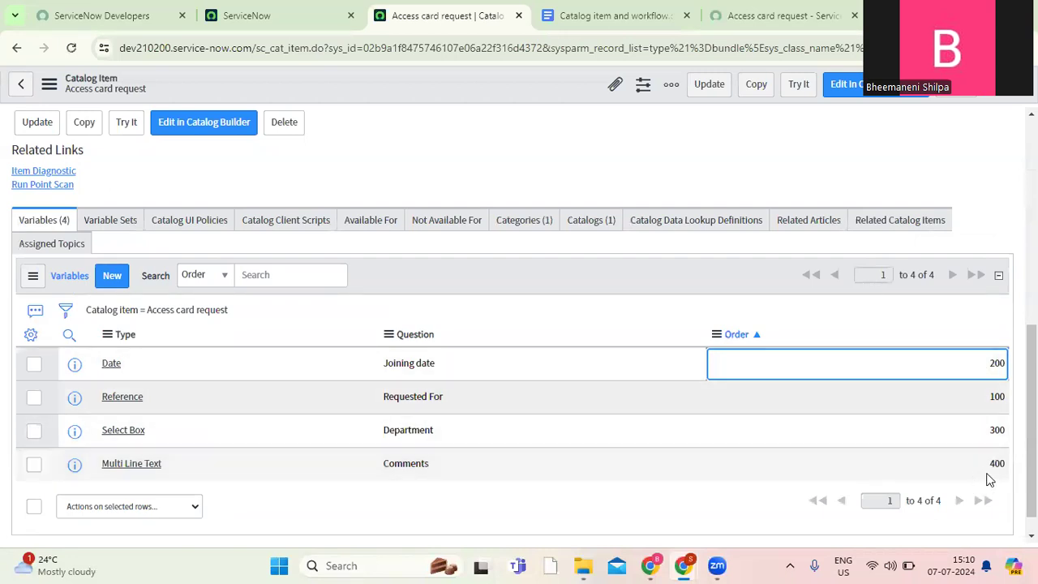
{"action": "right_click", "coordinate": [501, 100]}
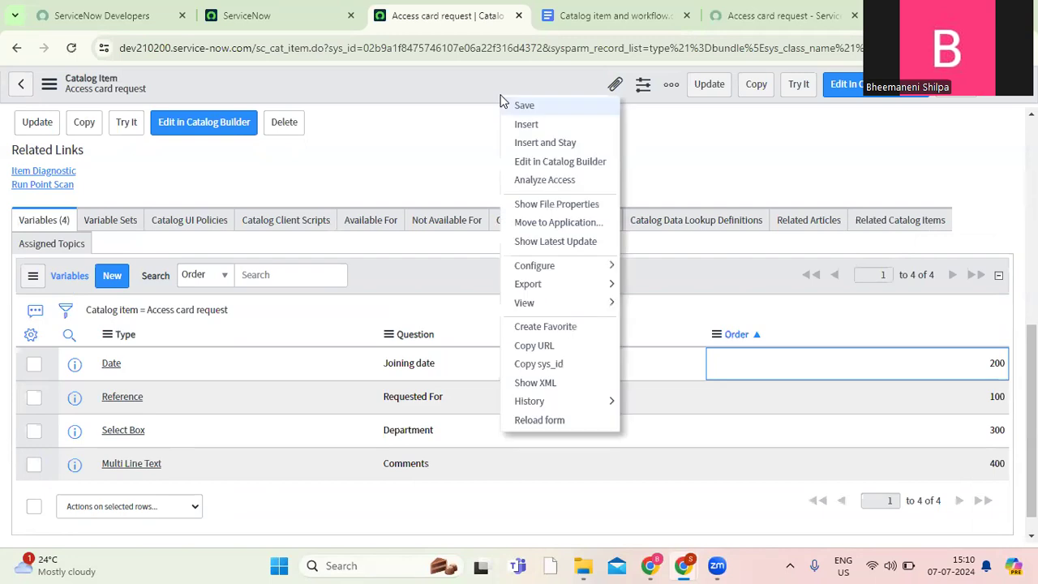
{"action": "left_click", "coordinate": [524, 107]}
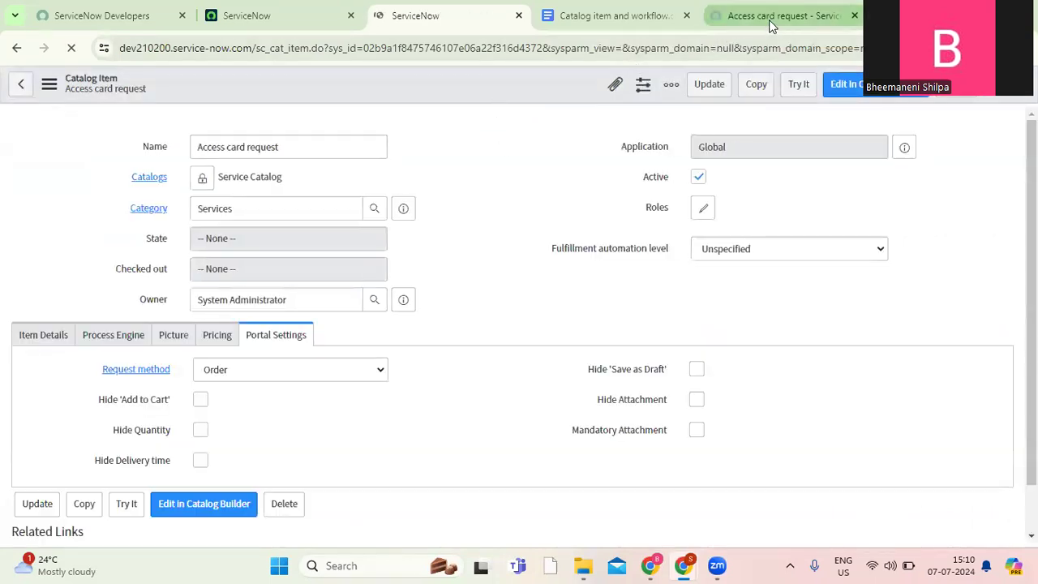
Reload the Access card request page in the service portal and review the variables on its form.
{"action": "left_click", "coordinate": [773, 26]}
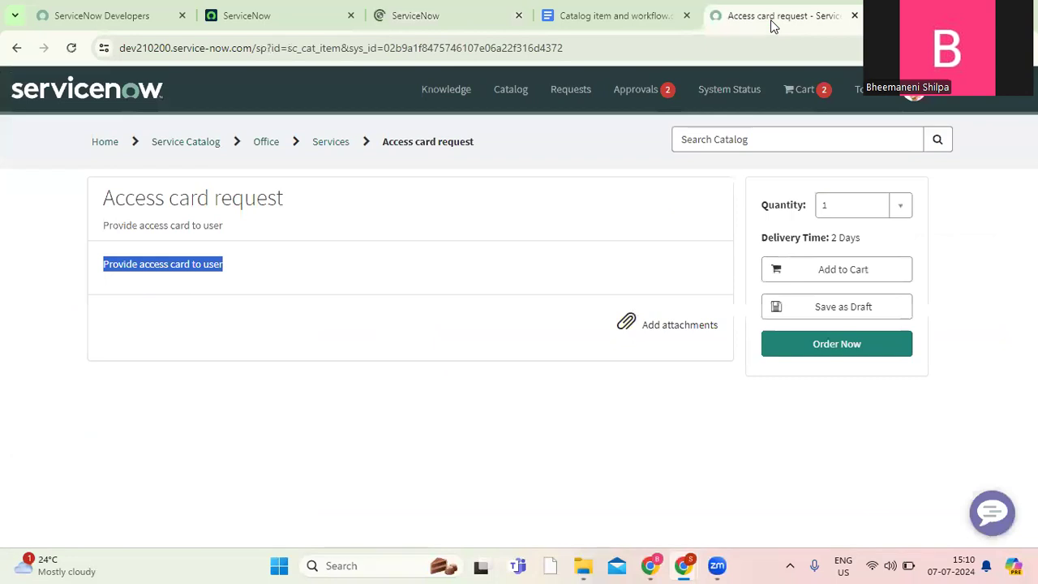
{"action": "left_click", "coordinate": [71, 48]}
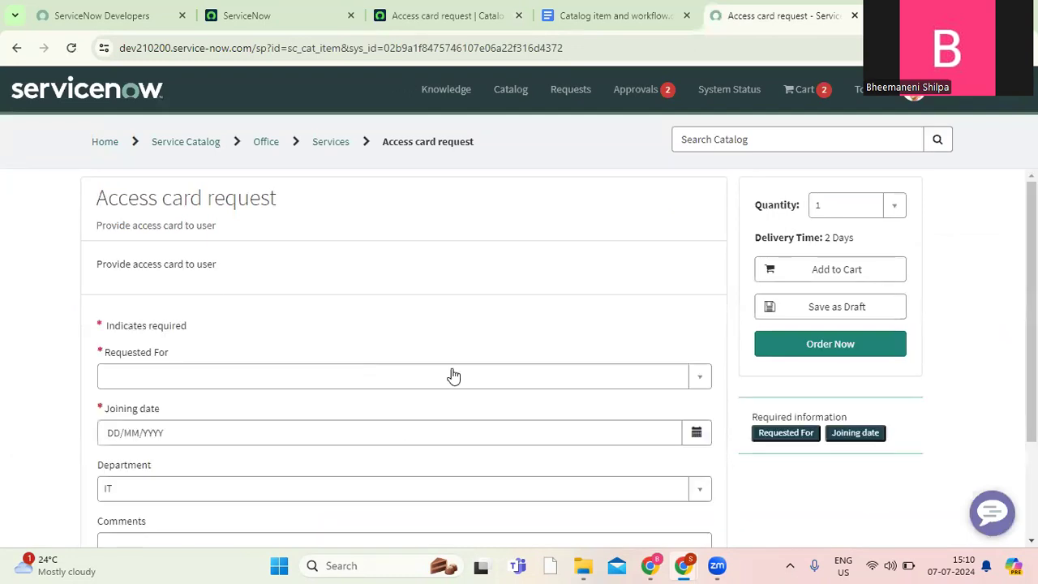
{"action": "scroll", "coordinate": [404, 357], "scroll_direction": "down", "scroll_amount": 2}
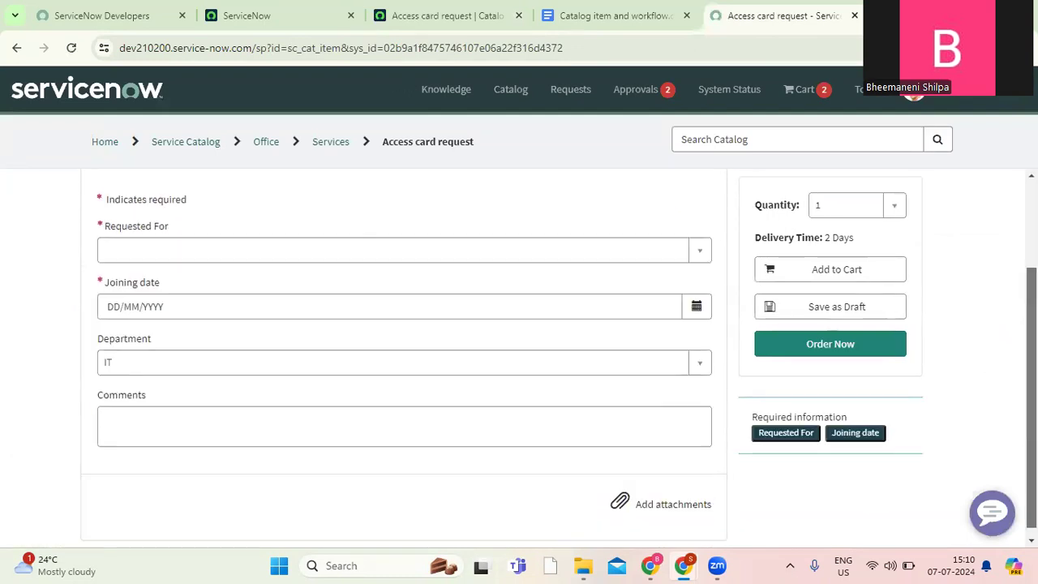
{"action": "scroll", "coordinate": [404, 357], "scroll_direction": "up", "scroll_amount": 1}
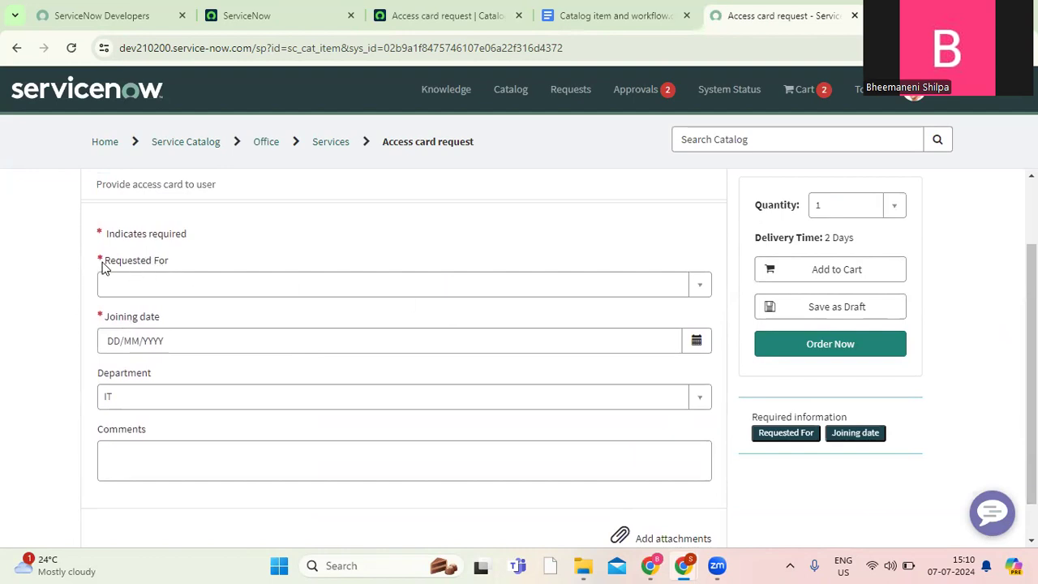
Check the Requested For user list, the Joining date calendar, and the Department and Comments fields on the portal form.
{"action": "left_click", "coordinate": [701, 286]}
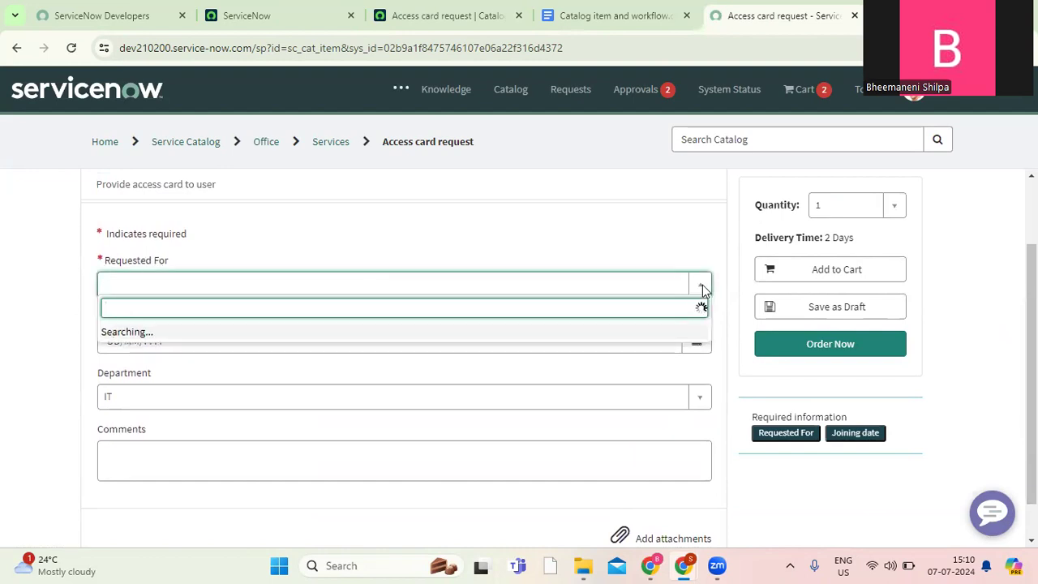
{"action": "left_click_drag", "start_coordinate": [704, 341], "coordinate": [590, 180]}
{"action": "left_click", "coordinate": [589, 181]}
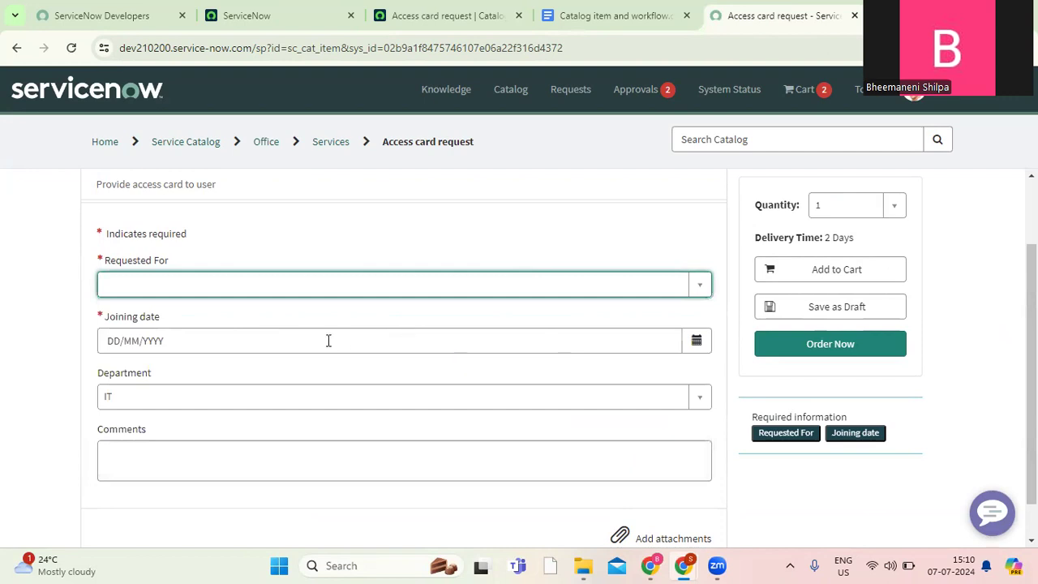
{"action": "left_click", "coordinate": [702, 344]}
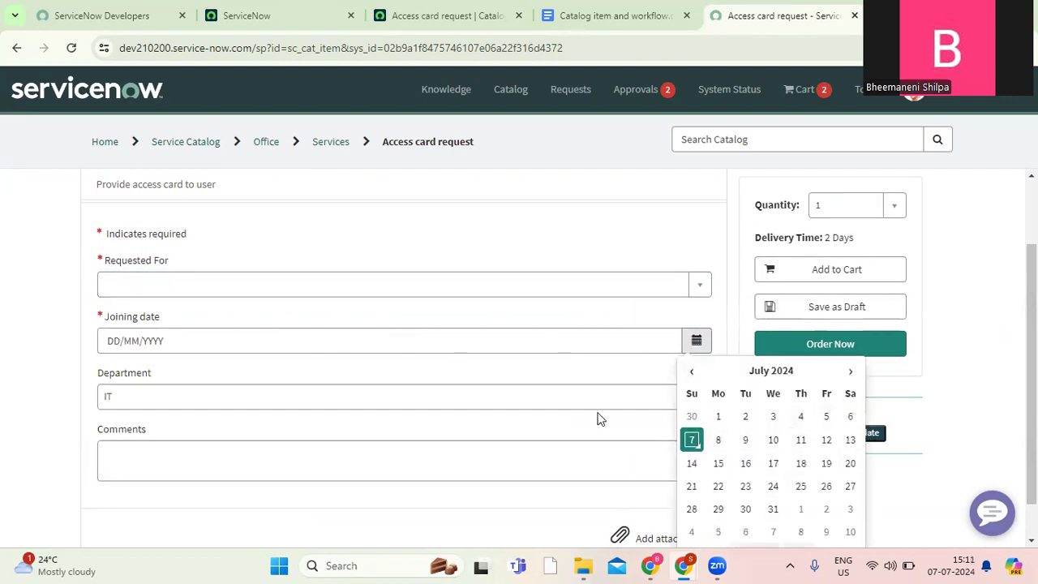
{"action": "left_click", "coordinate": [526, 378]}
{"action": "left_click", "coordinate": [496, 396]}
{"action": "left_click", "coordinate": [499, 397]}
{"action": "left_click", "coordinate": [366, 454]}
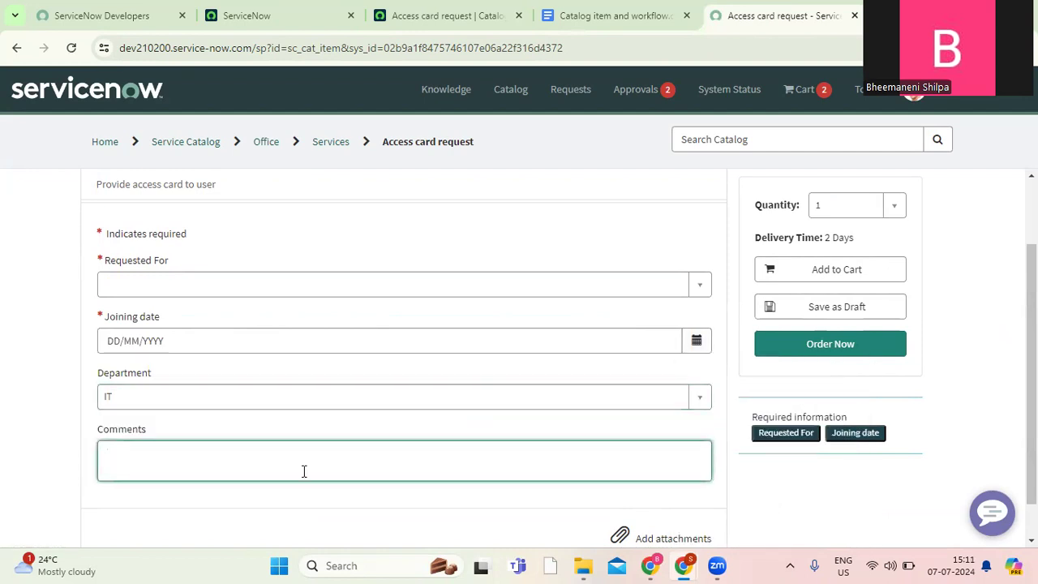
Choose the first listed user in the Requested For field of the portal form.
{"action": "left_click", "coordinate": [438, 295]}
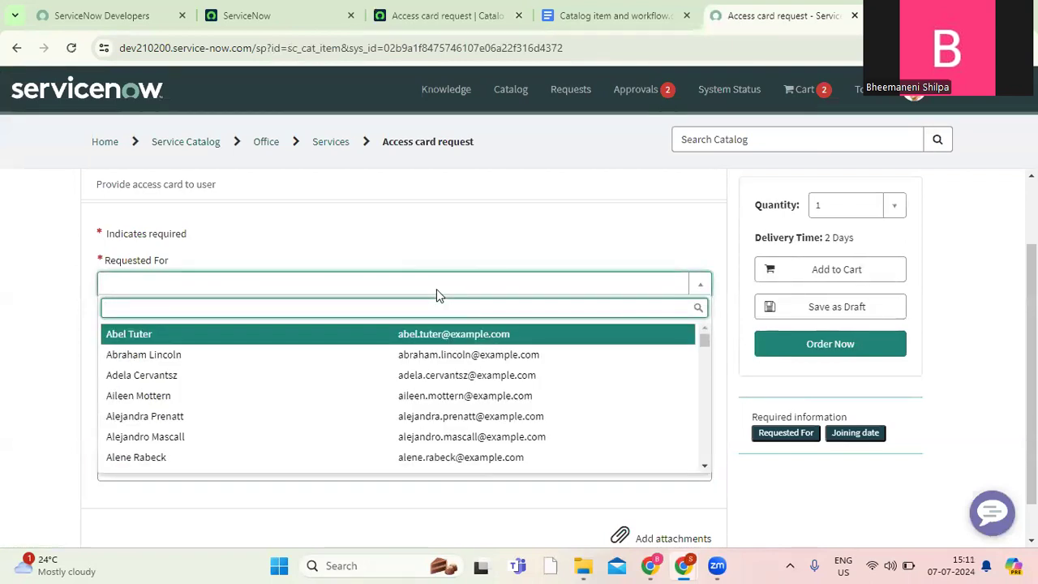
{"action": "left_click", "coordinate": [449, 209]}
{"action": "left_click", "coordinate": [429, 287]}
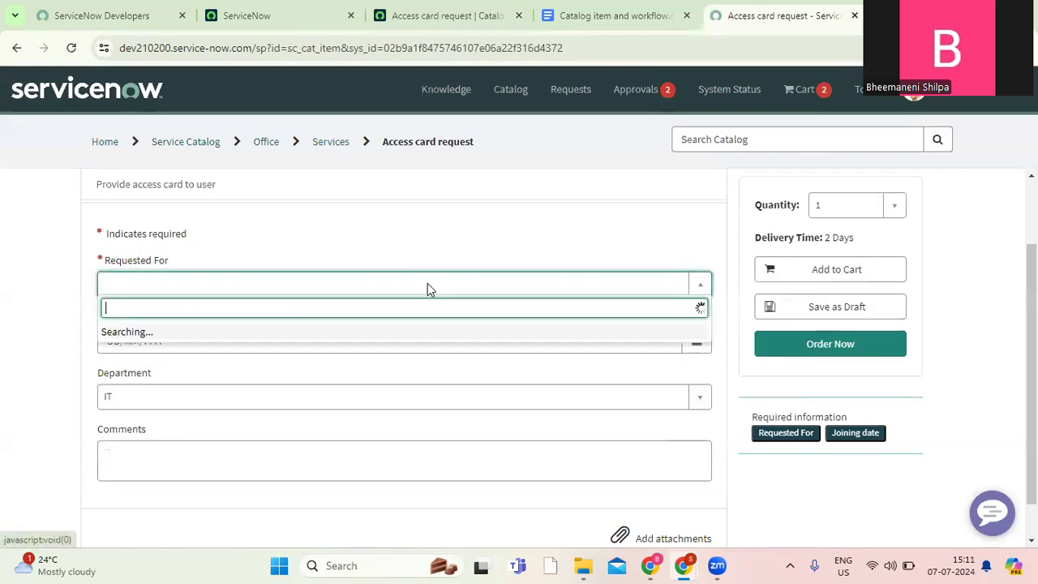
{"action": "left_click", "coordinate": [344, 336]}
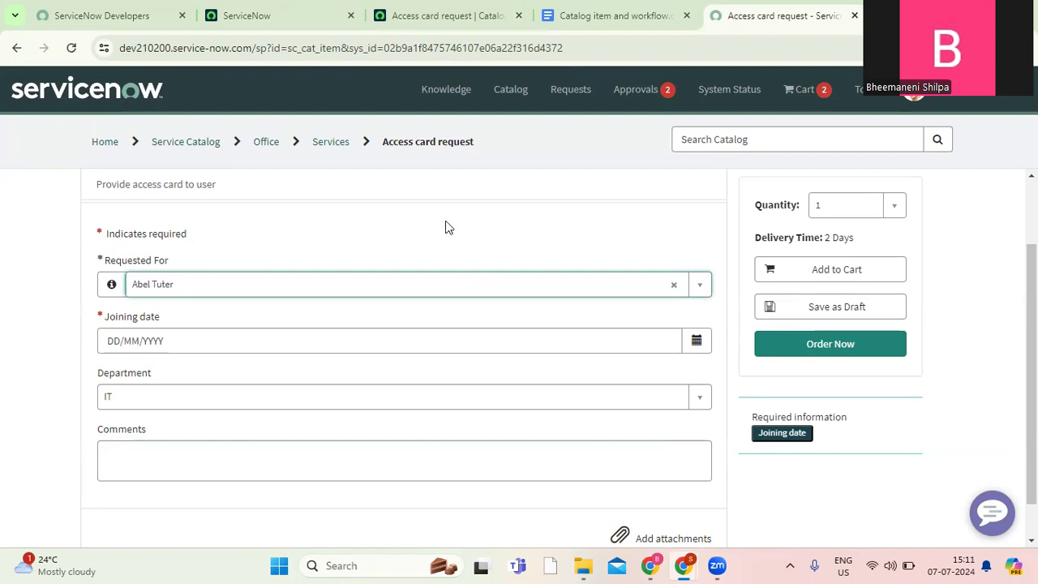
Return to the ServiceNow main page and filter the application navigator for "workflow".
{"action": "left_click", "coordinate": [418, 27]}
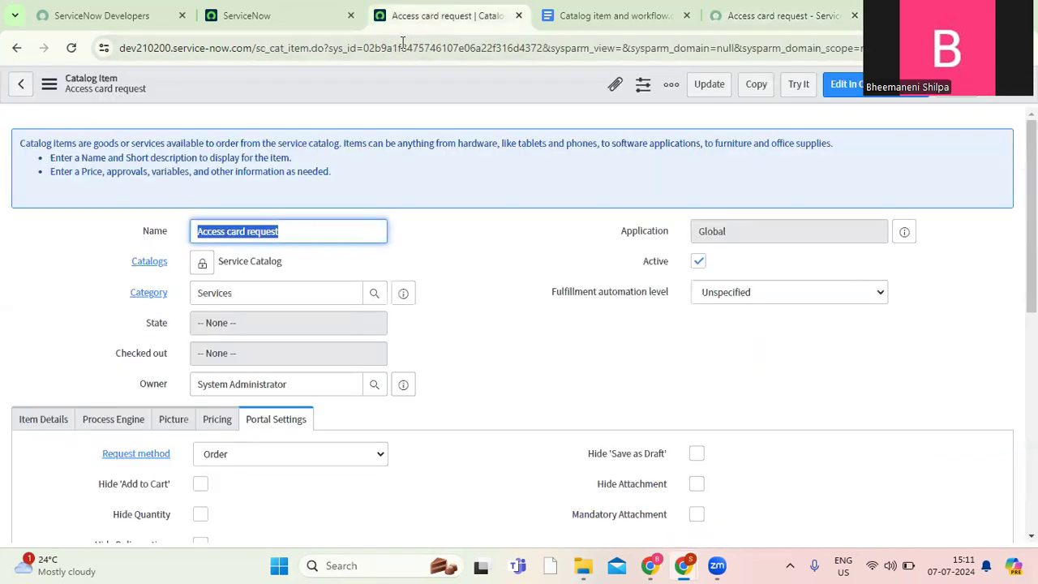
{"action": "left_click", "coordinate": [281, 25]}
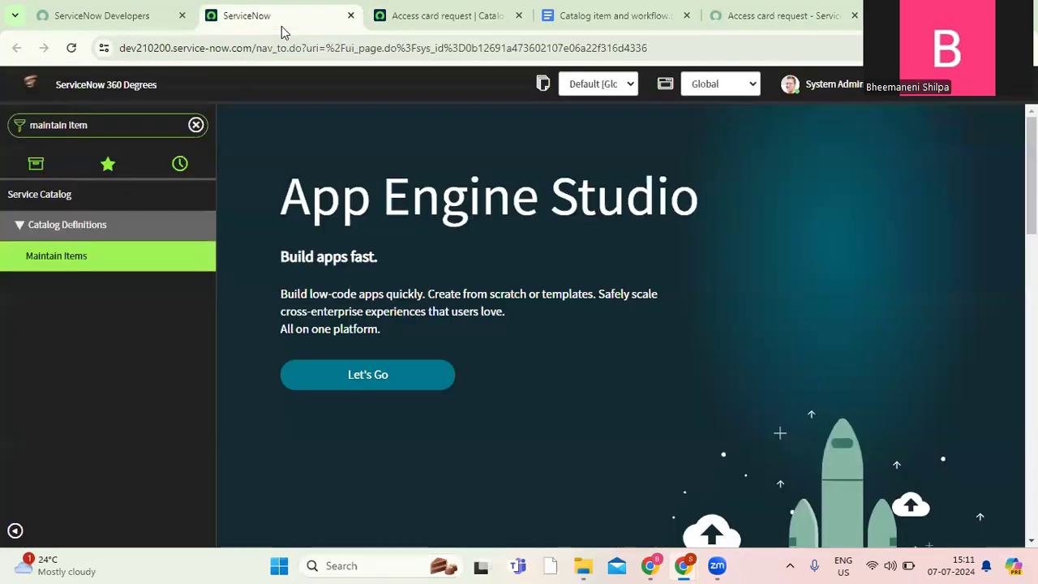
{"action": "left_click", "coordinate": [195, 124]}
{"action": "type", "text": "workflow"}
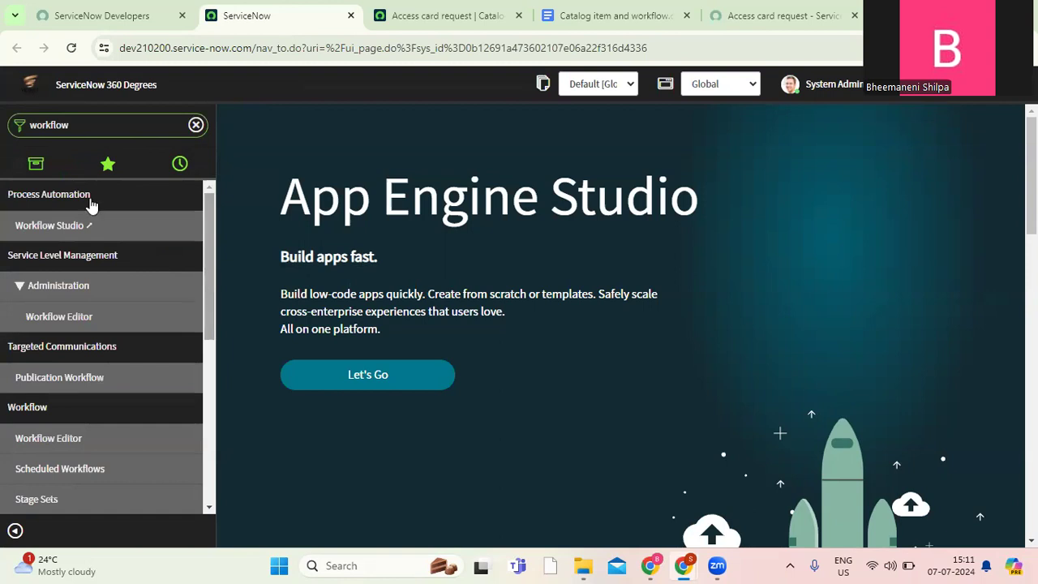
{"action": "double_click", "coordinate": [88, 126]}
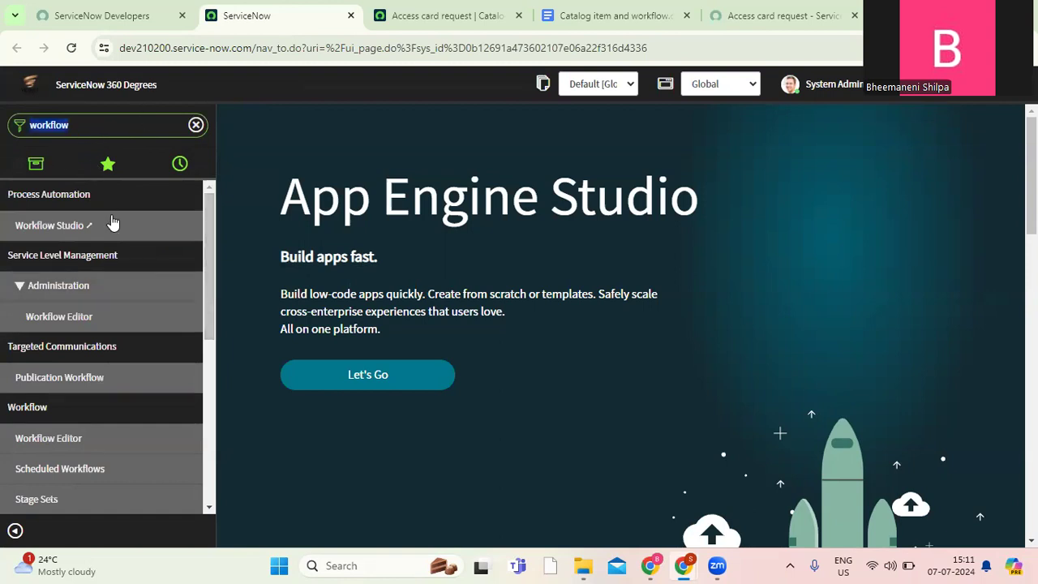
{"action": "left_click", "coordinate": [212, 321]}
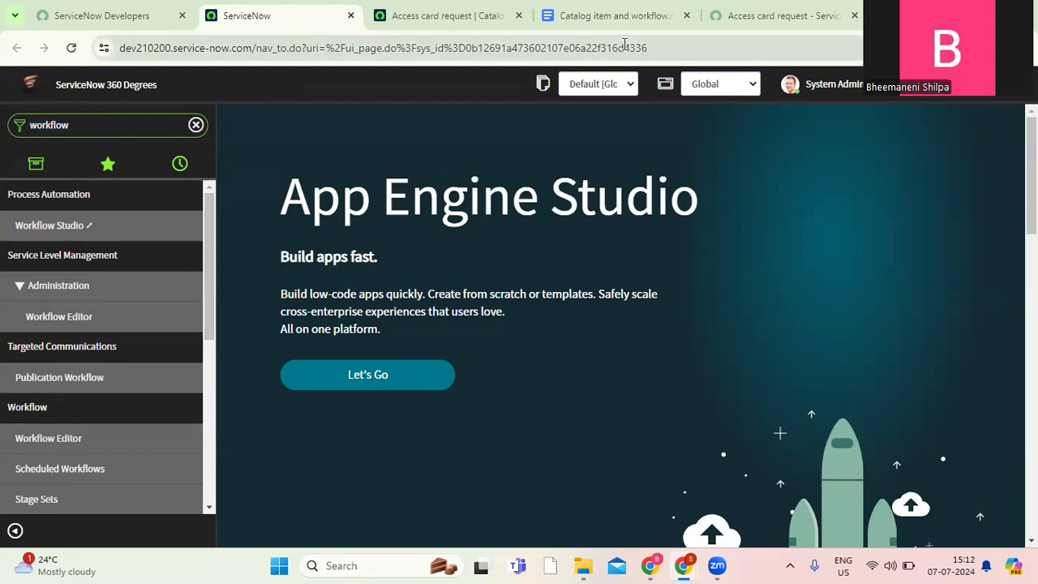
Review the workflow section of the requirements document covering manager approval, the catalog task and the rejection outcome.
{"action": "left_click", "coordinate": [617, 16]}
{"action": "left_click_drag", "start_coordinate": [302, 349], "coordinate": [580, 412]}
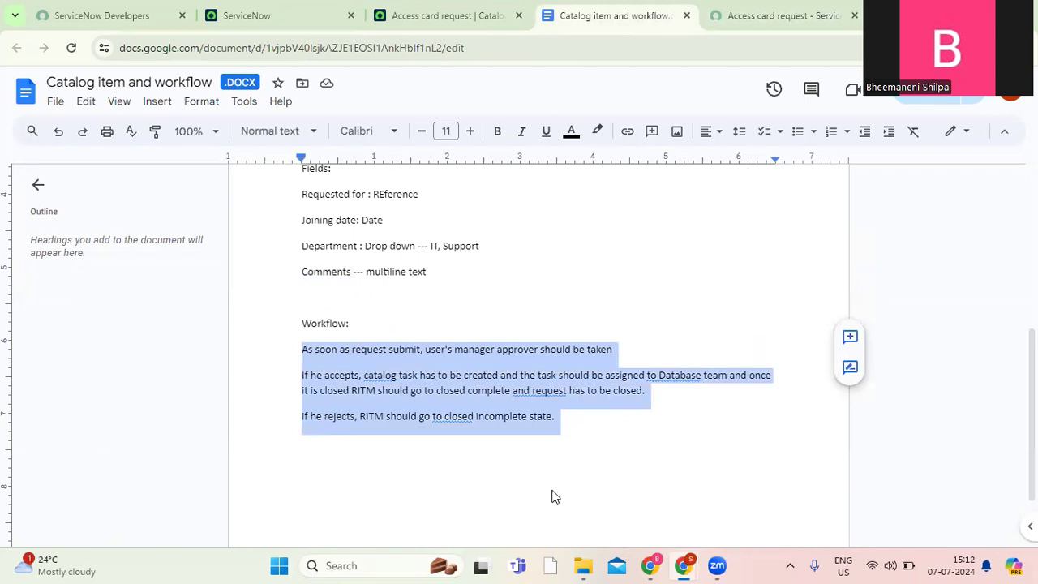
{"action": "left_click", "coordinate": [427, 23]}
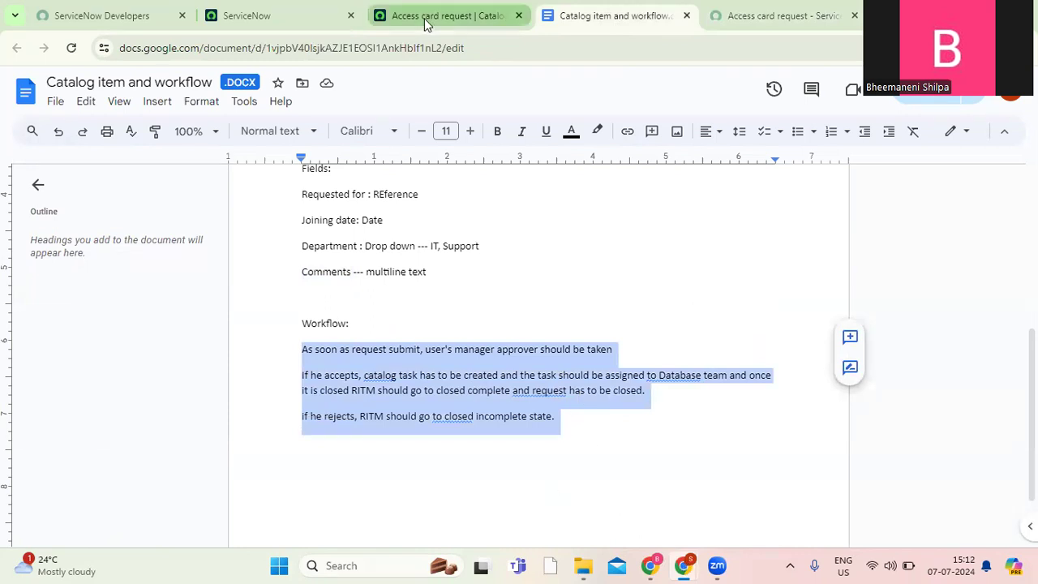
Return to the ServiceNow main page and open the Workflow Editor in its own tab.
{"action": "left_click", "coordinate": [276, 16]}
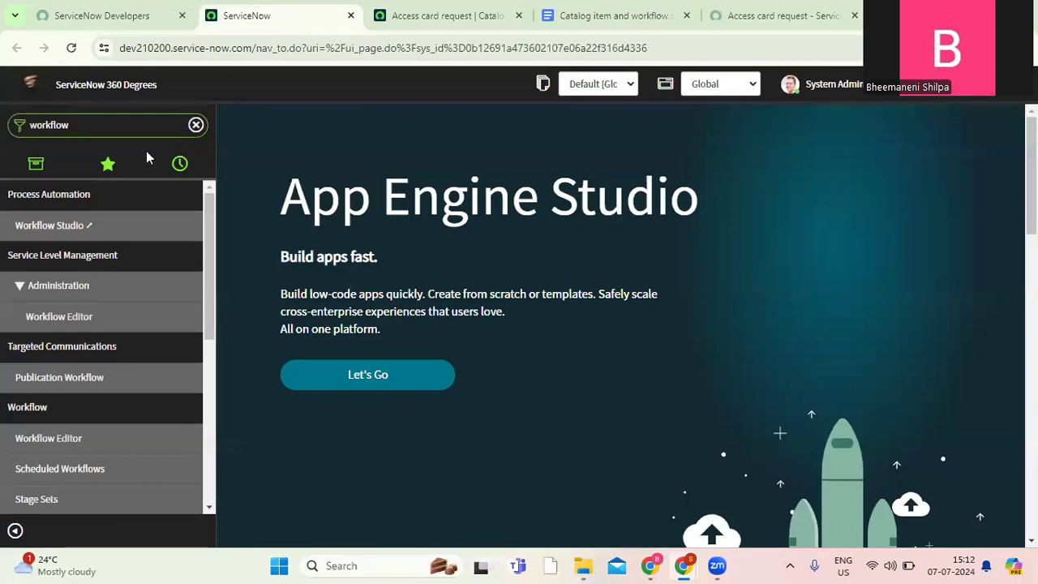
{"action": "left_click", "coordinate": [85, 131]}
{"action": "left_click", "coordinate": [84, 131]}
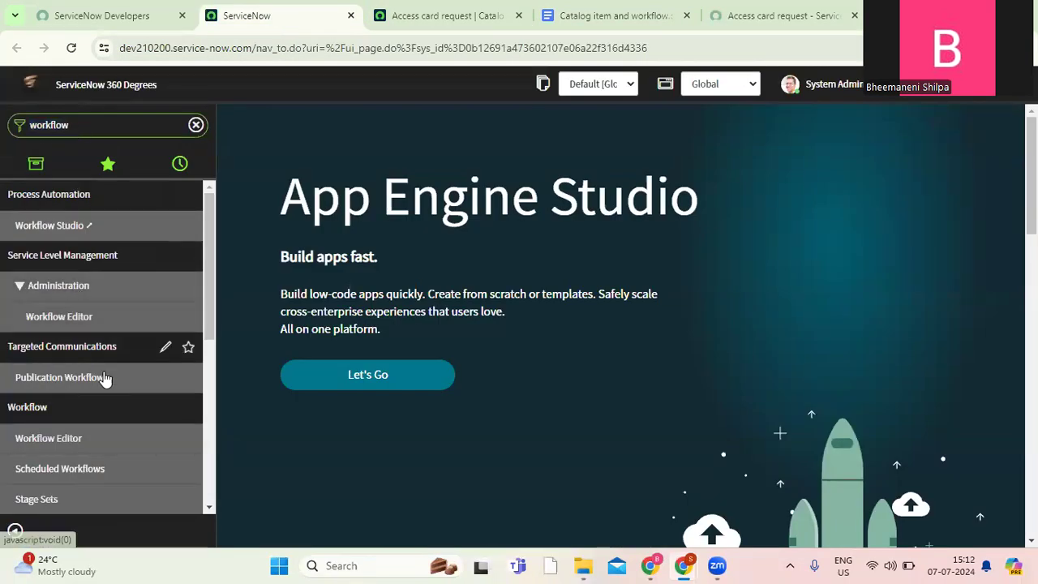
{"action": "left_click", "coordinate": [49, 439]}
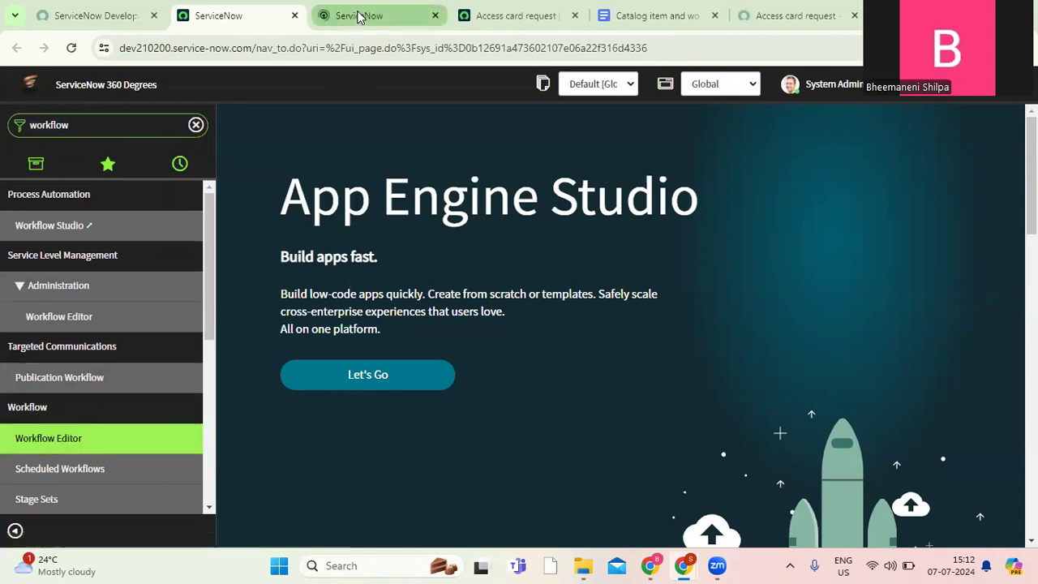
{"action": "left_click", "coordinate": [359, 17]}
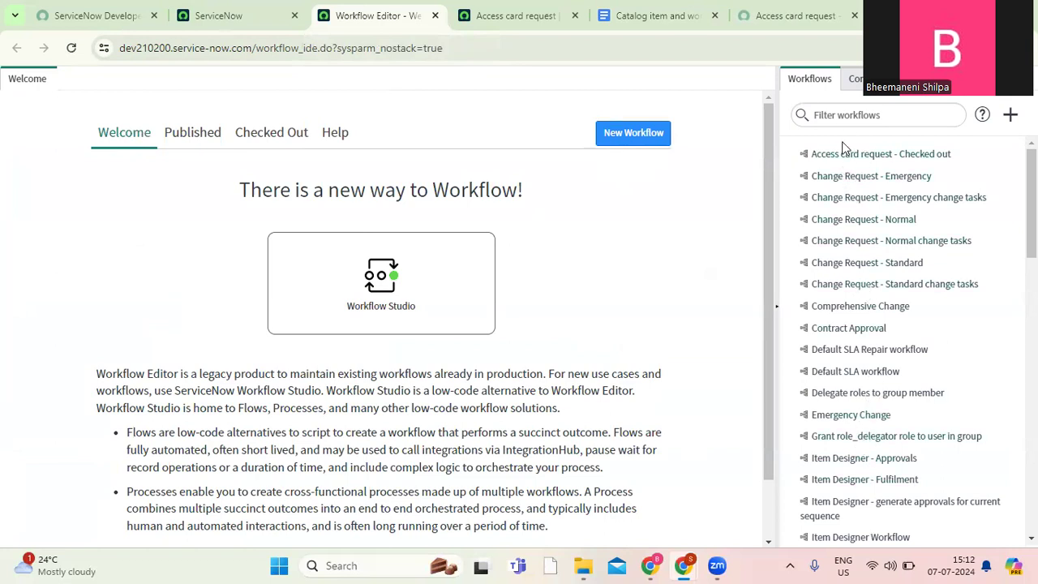
Start a new workflow and name it "Workflow for access card".
{"action": "left_click", "coordinate": [648, 136]}
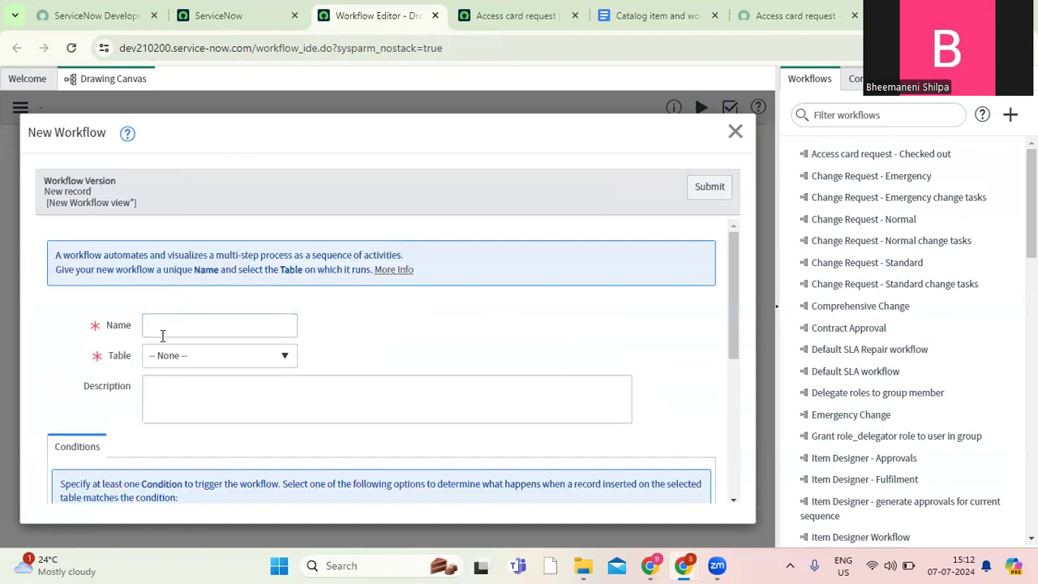
{"action": "left_click", "coordinate": [172, 331]}
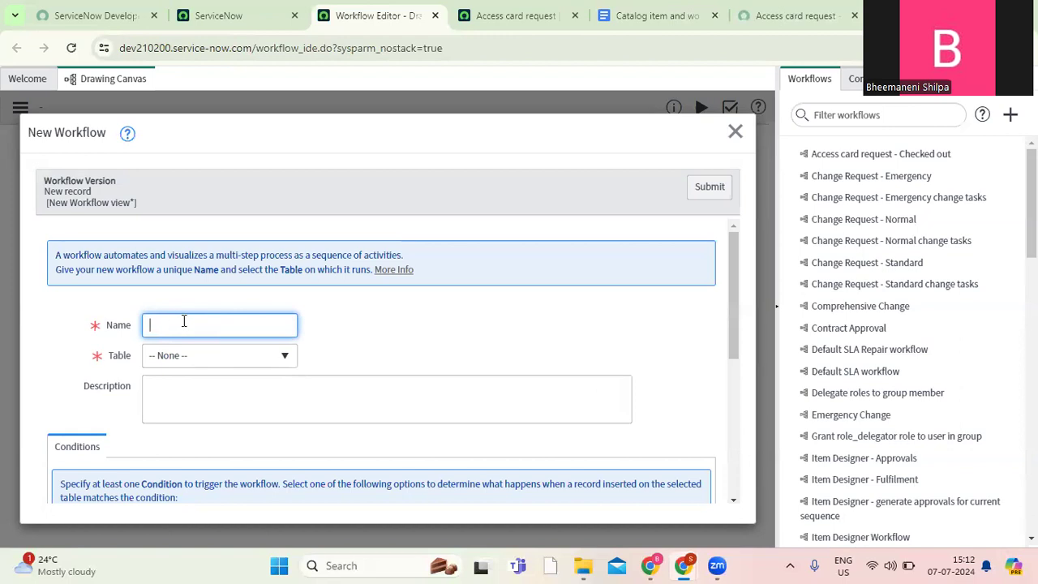
{"action": "left_click", "coordinate": [516, 18]}
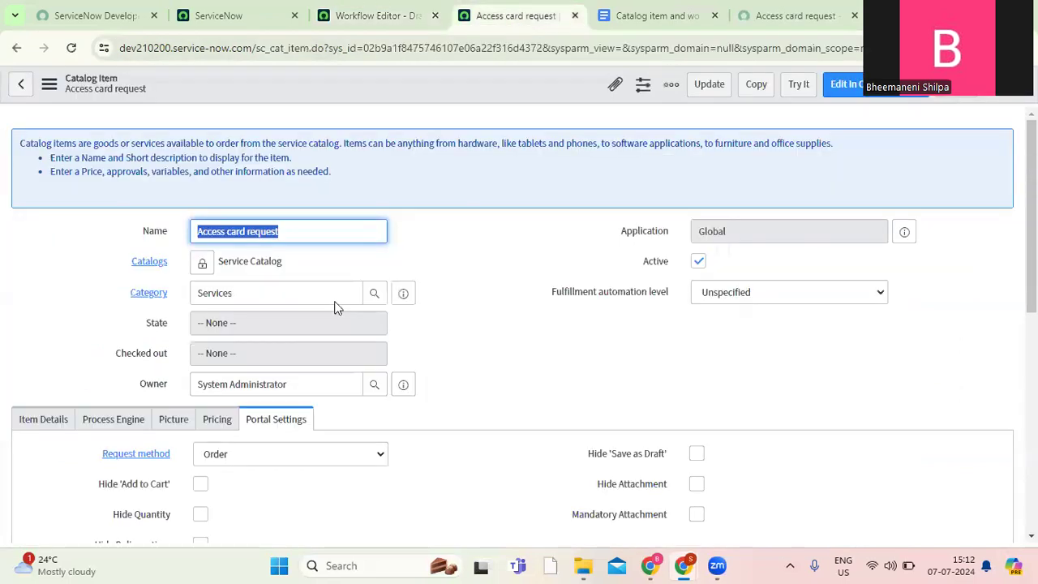
{"action": "left_click", "coordinate": [365, 16]}
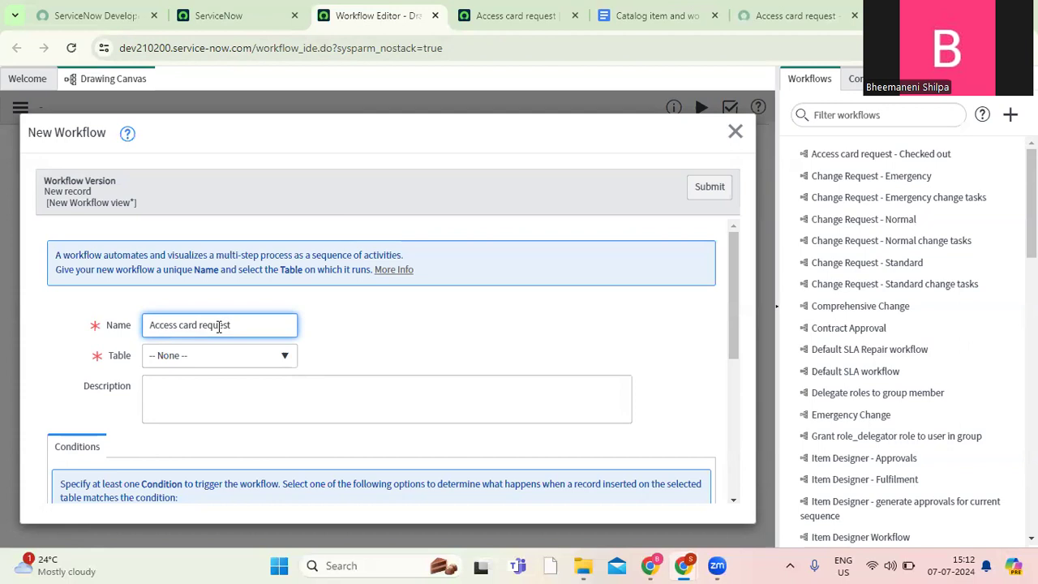
{"action": "key", "text": "BackSpace"}
{"action": "key", "text": "BackSpace"}
{"action": "key", "text": "BackSpace"}
{"action": "key", "text": "BackSpace"}
{"action": "key", "text": "BackSpace"}
{"action": "key", "text": "BackSpace"}
{"action": "key", "text": "BackSpace"}
{"action": "key", "text": "BackSpace"}
{"action": "key", "text": "BackSpace"}
{"action": "key", "text": "BackSpace"}
{"action": "key", "text": "BackSpace"}
{"action": "key", "text": "BackSpace"}
{"action": "key", "text": "BackSpace"}
{"action": "key", "text": "BackSpace"}
{"action": "key", "text": "BackSpace"}
{"action": "key", "text": "BackSpace"}
{"action": "key", "text": "BackSpace"}
{"action": "key", "text": "BackSpace"}
{"action": "key", "text": "BackSpace"}
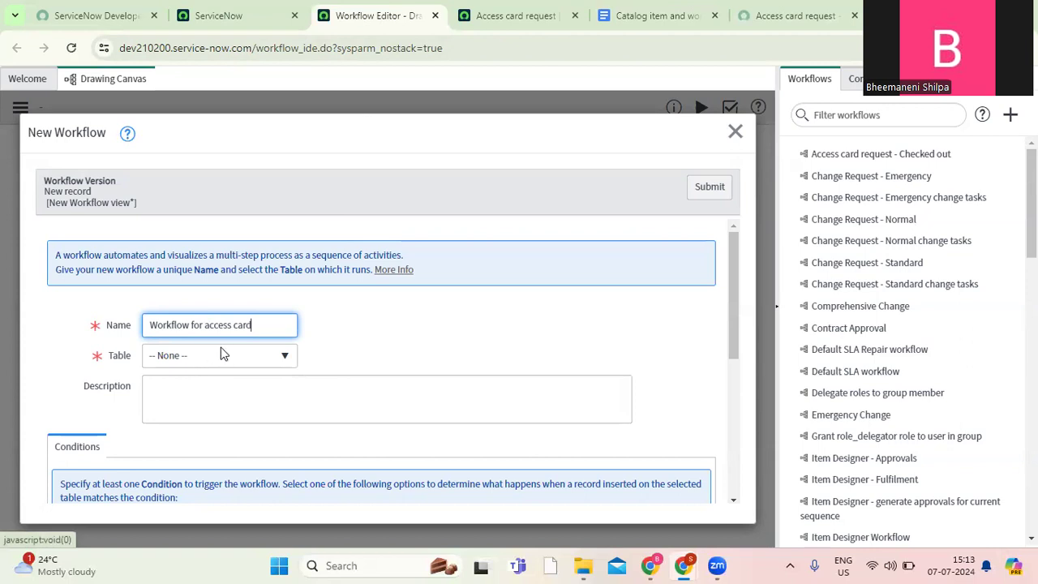
Set the new workflow's table to Requested Item [sc_req_item] and submit it with the default stage settings.
{"action": "left_click", "coordinate": [232, 356]}
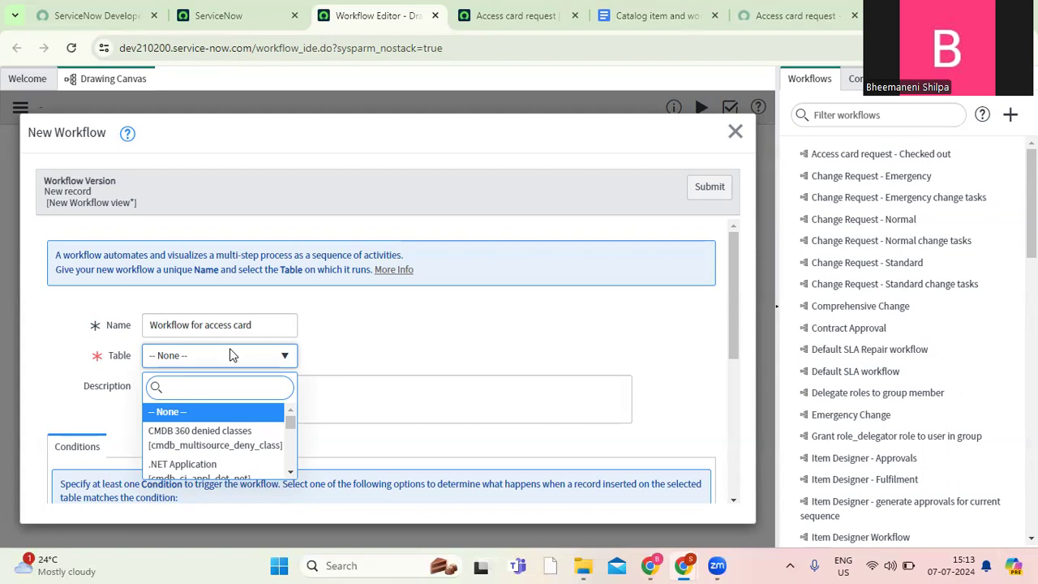
{"action": "type", "text": "sc_req_item"}
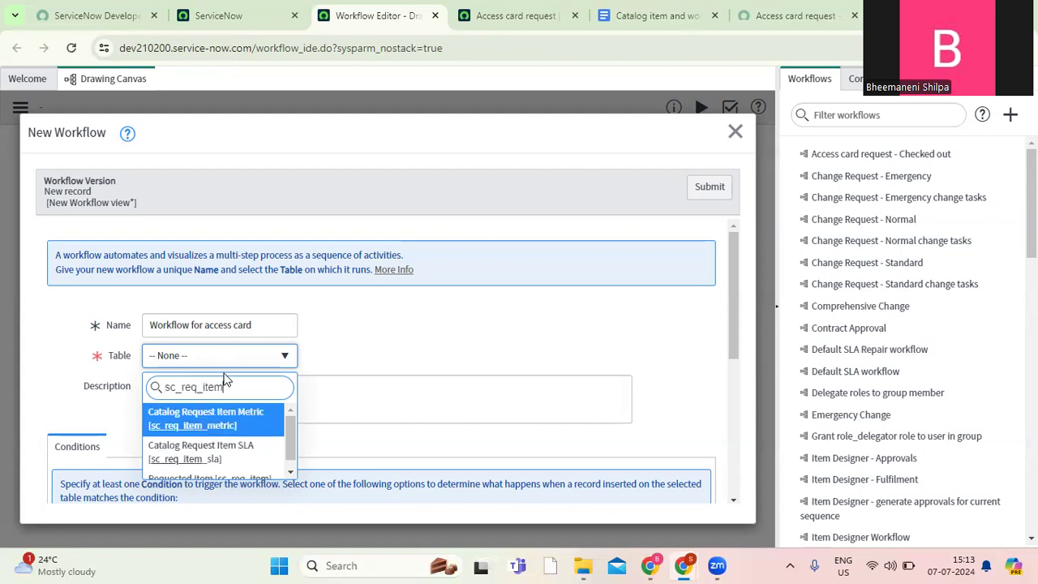
{"action": "left_click_drag", "start_coordinate": [293, 442], "coordinate": [293, 469]}
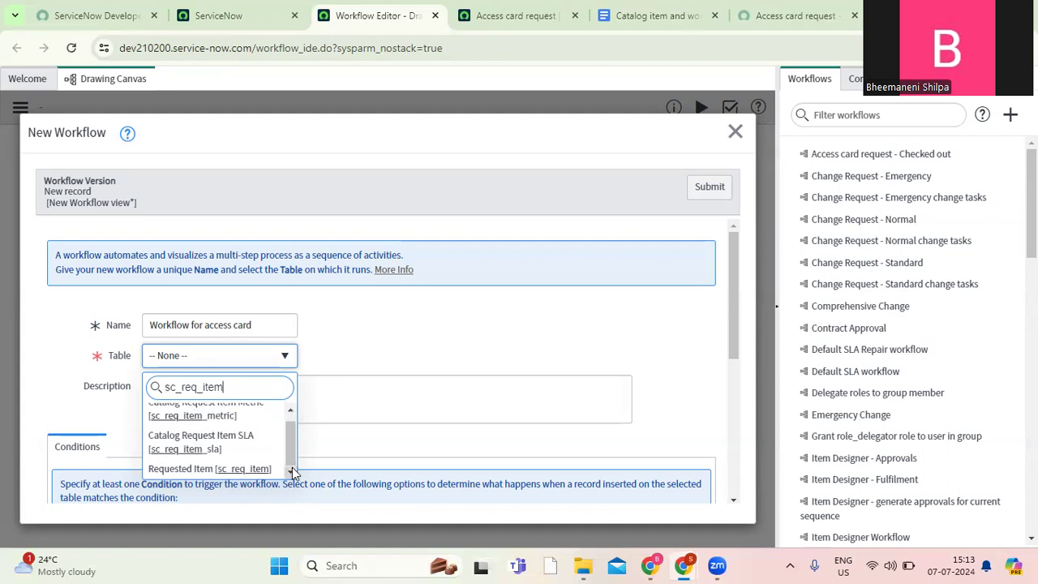
{"action": "left_click", "coordinate": [245, 470]}
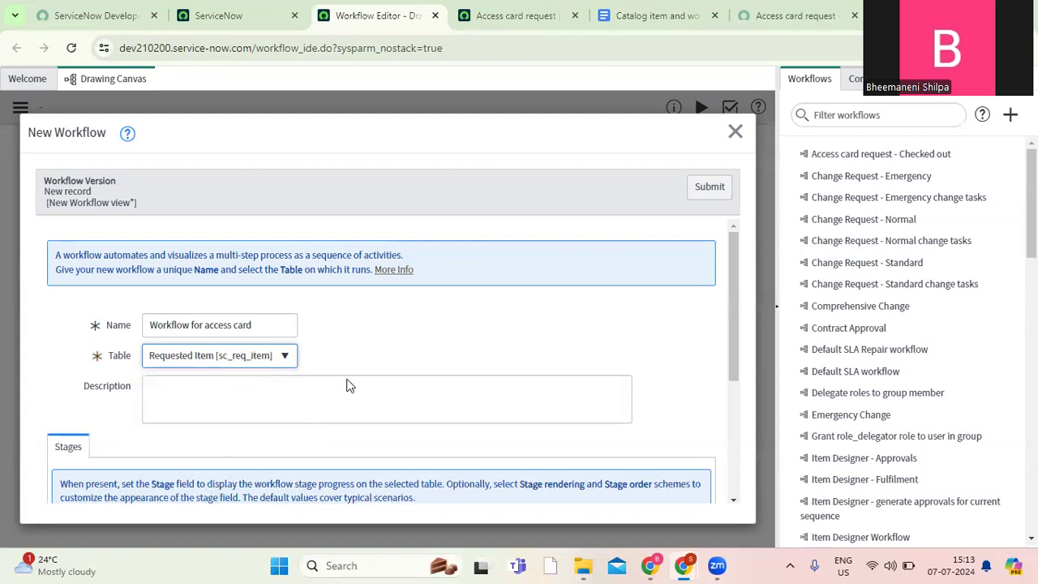
{"action": "left_click_drag", "start_coordinate": [732, 302], "coordinate": [739, 342]}
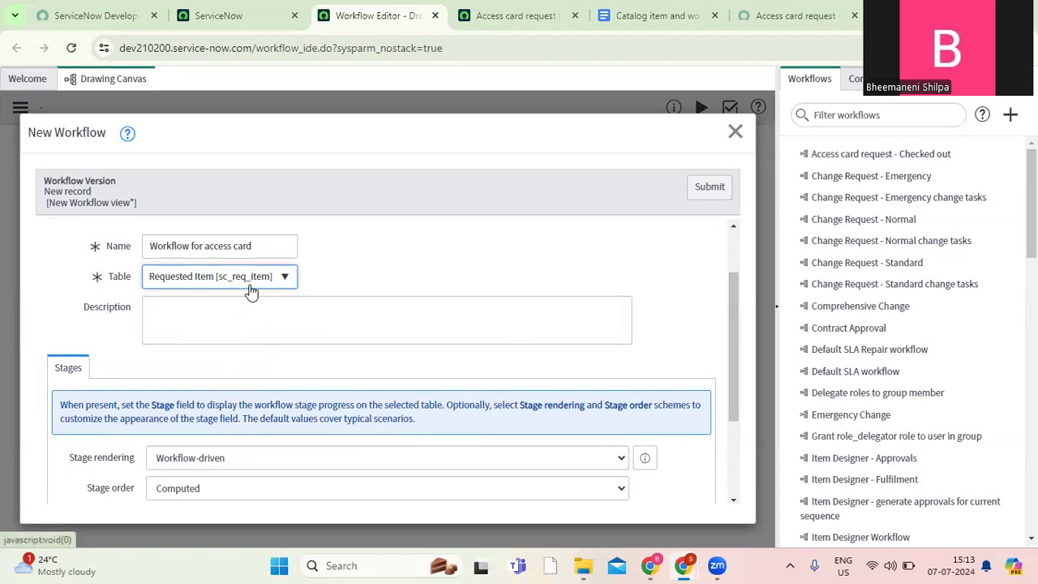
{"action": "mouse_move", "coordinate": [735, 338]}
{"action": "left_mouse_down"}
{"action": "mouse_move", "coordinate": [733, 408]}
{"action": "mouse_move", "coordinate": [730, 341]}
{"action": "left_mouse_up"}
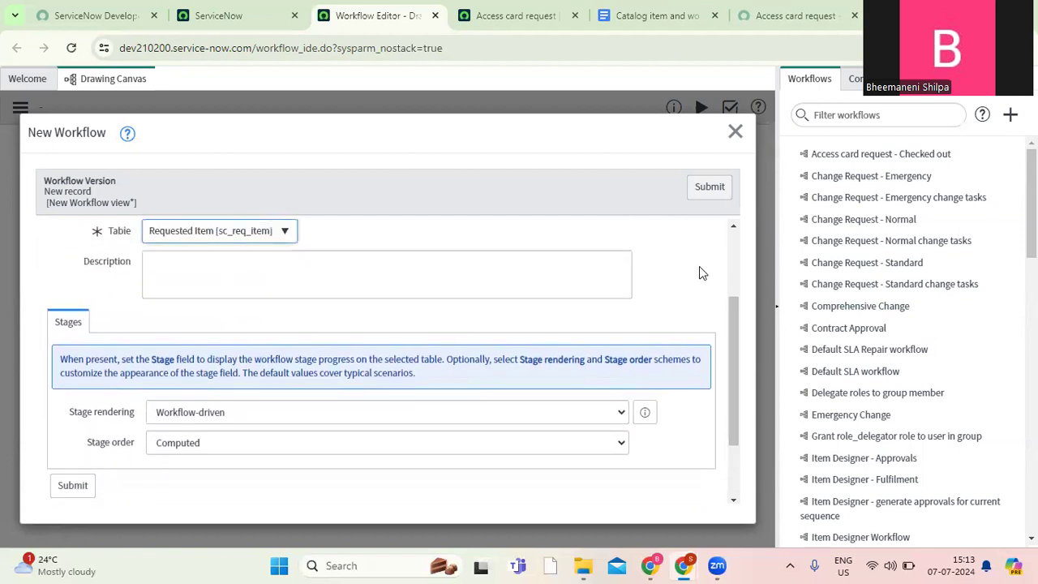
{"action": "left_click", "coordinate": [702, 195]}
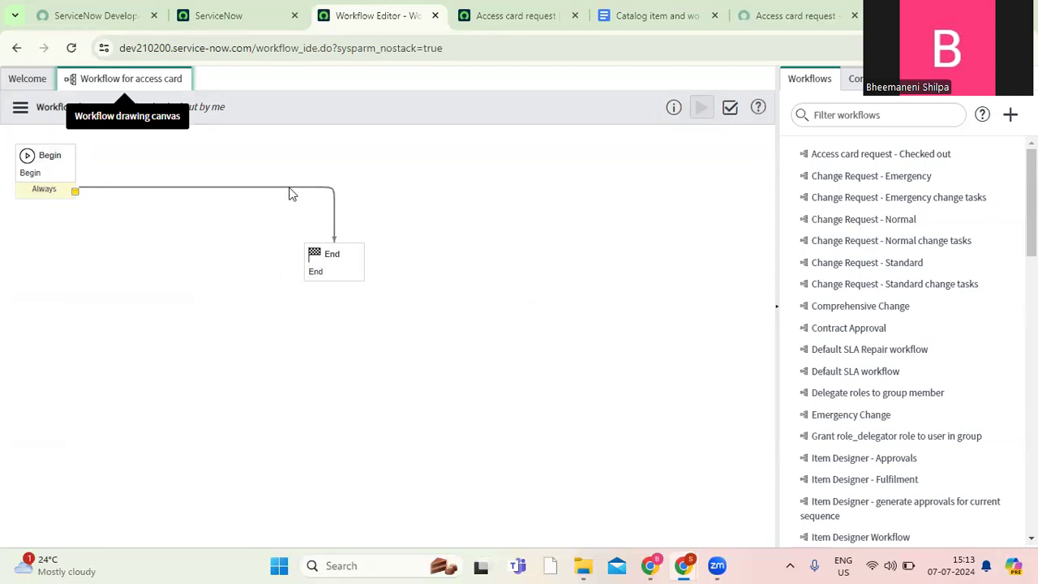
Move the End activity farther away from Begin and remove the connection between the two activities.
{"action": "left_click_drag", "start_coordinate": [335, 260], "coordinate": [707, 428]}
{"action": "left_click", "coordinate": [365, 198]}
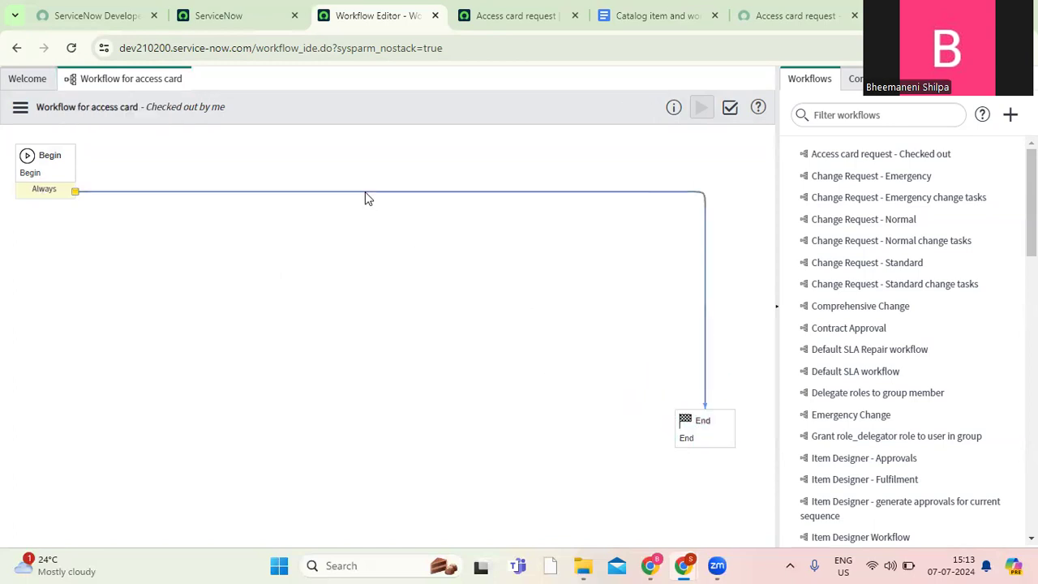
Review the manager approval requirement in the Catalog item and workflow document, and return to the Workflow Editor.
{"action": "left_click", "coordinate": [649, 16]}
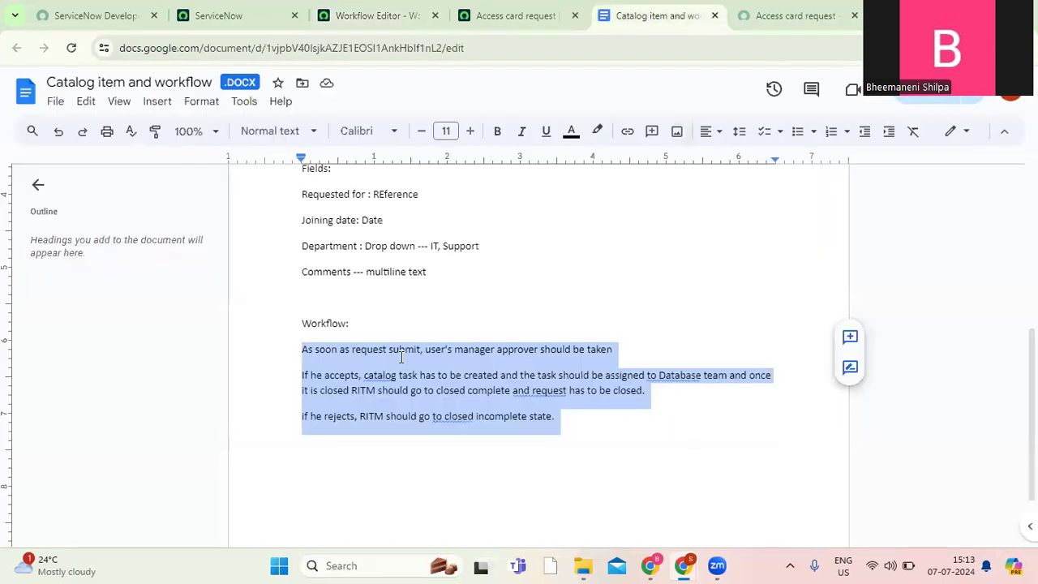
{"action": "left_click", "coordinate": [373, 354]}
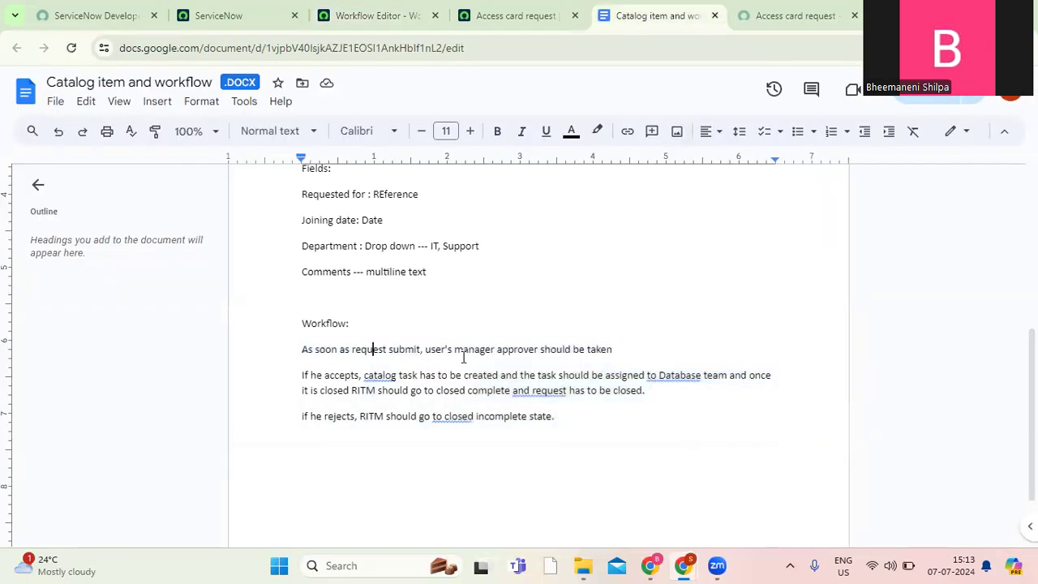
{"action": "left_click_drag", "start_coordinate": [432, 350], "coordinate": [625, 341]}
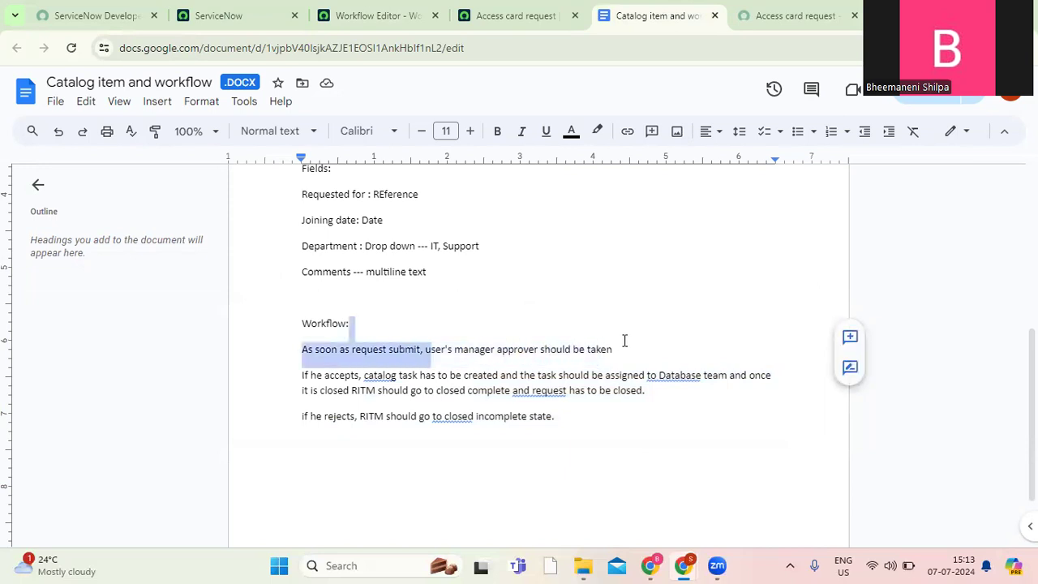
{"action": "left_click", "coordinate": [624, 340]}
{"action": "mouse_move", "coordinate": [684, 568]}
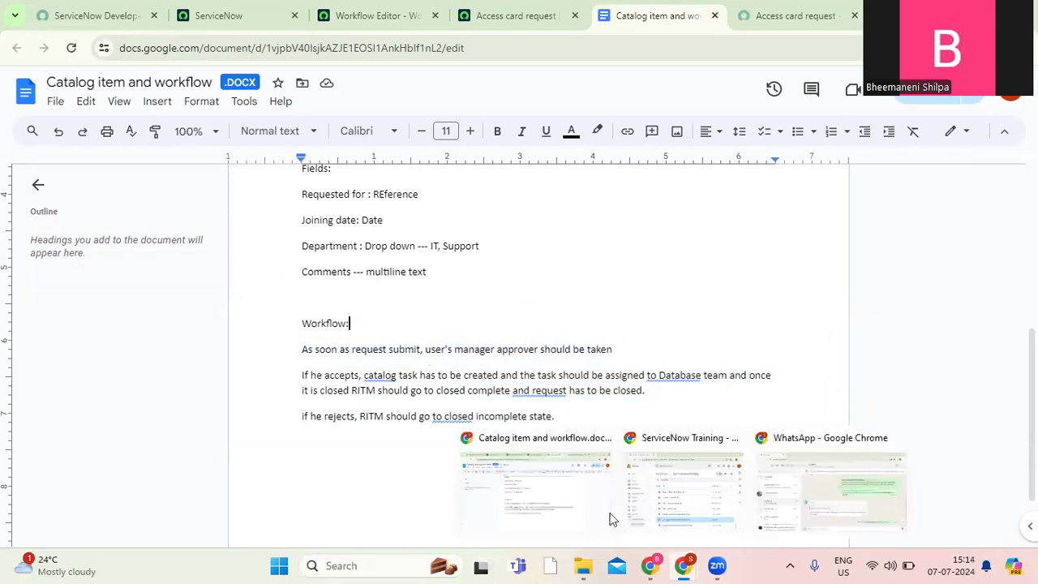
{"action": "left_click", "coordinate": [505, 18]}
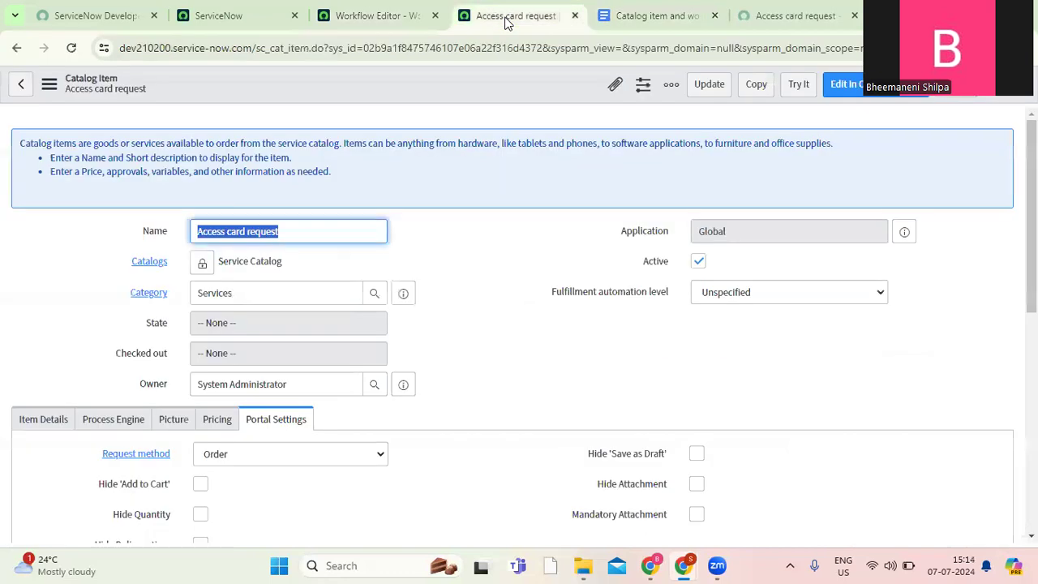
{"action": "left_click", "coordinate": [389, 25]}
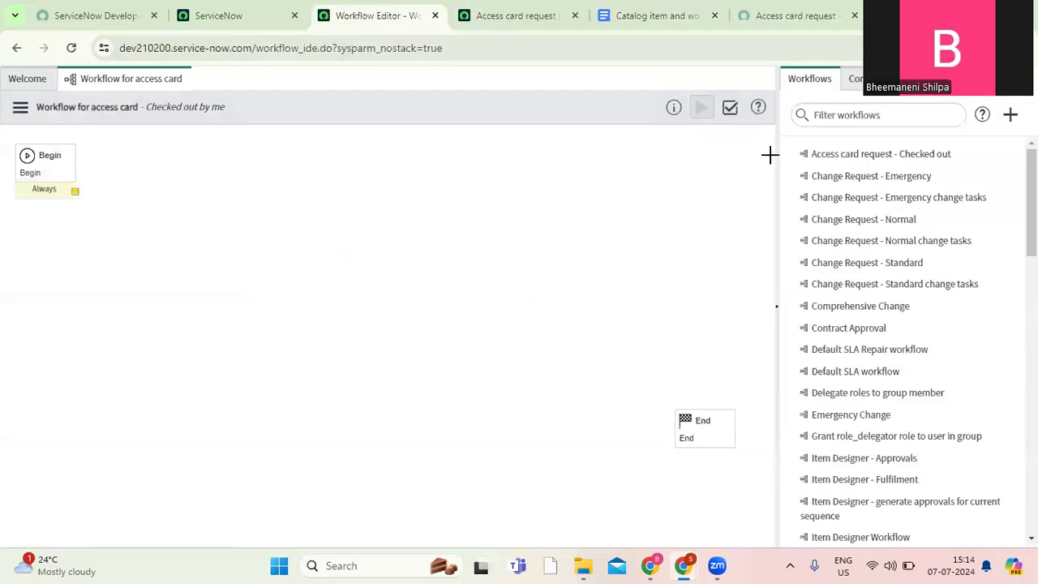
Add an Approval - User activity to the canvas between Begin and End and name it "Approvers".
{"action": "left_click", "coordinate": [860, 84]}
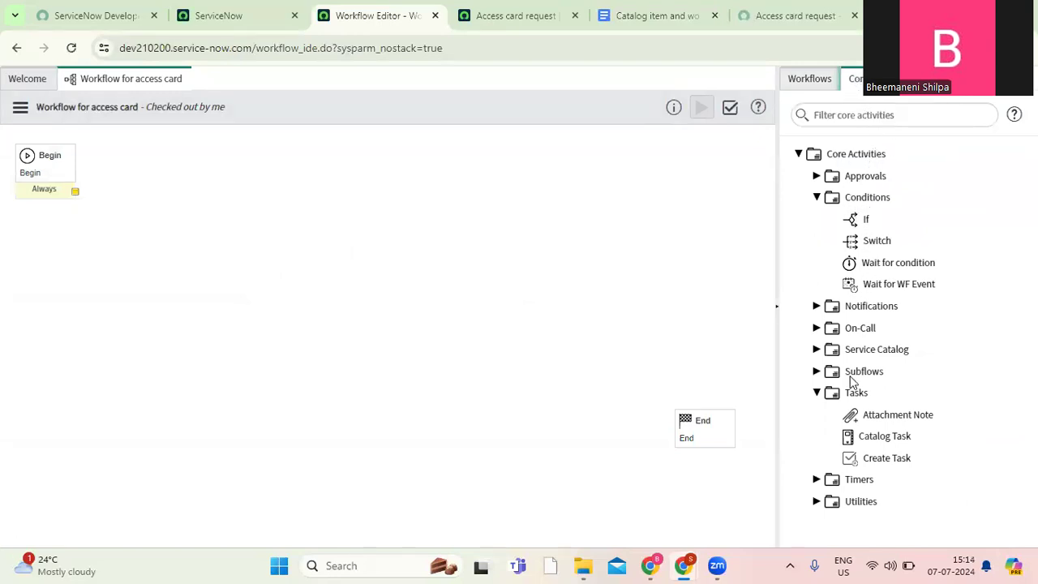
{"action": "left_click", "coordinate": [817, 176]}
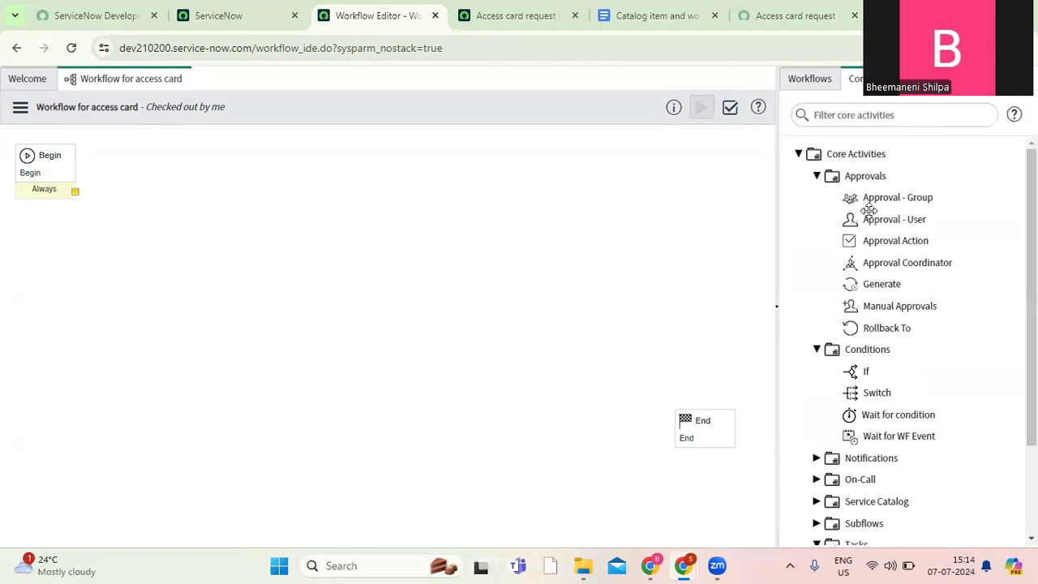
{"action": "mouse_move", "coordinate": [925, 204]}
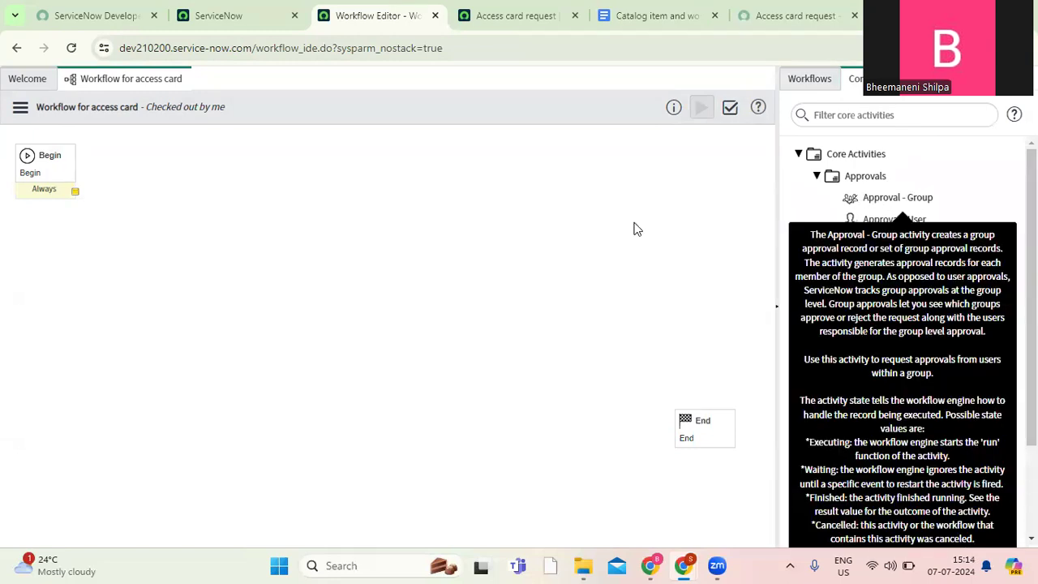
{"action": "mouse_move", "coordinate": [890, 221]}
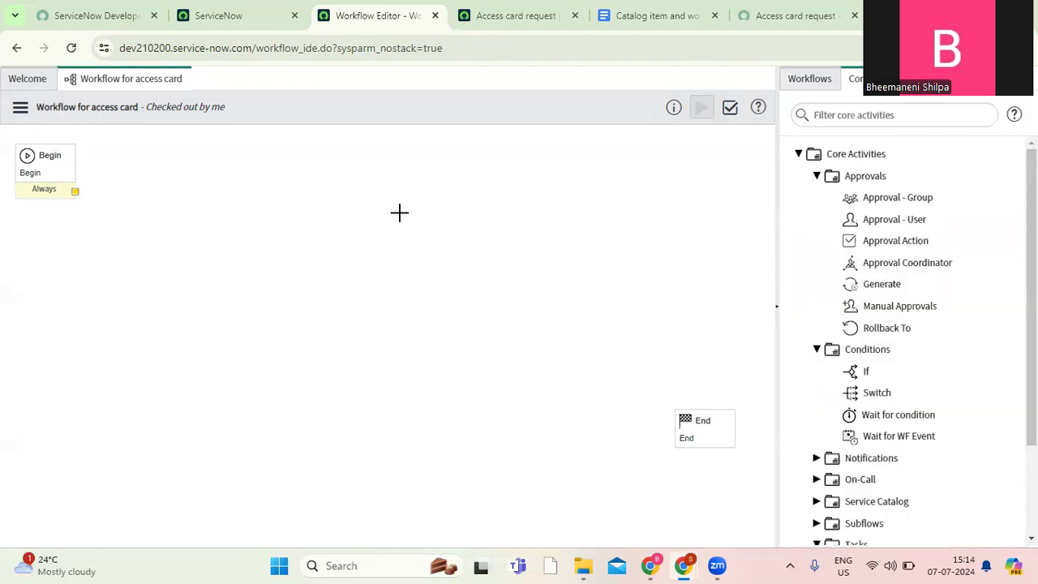
{"action": "mouse_move", "coordinate": [897, 222]}
{"action": "left_mouse_down"}
{"action": "mouse_move", "coordinate": [457, 209]}
{"action": "mouse_move", "coordinate": [910, 224]}
{"action": "left_mouse_up"}
{"action": "mouse_move", "coordinate": [915, 219]}
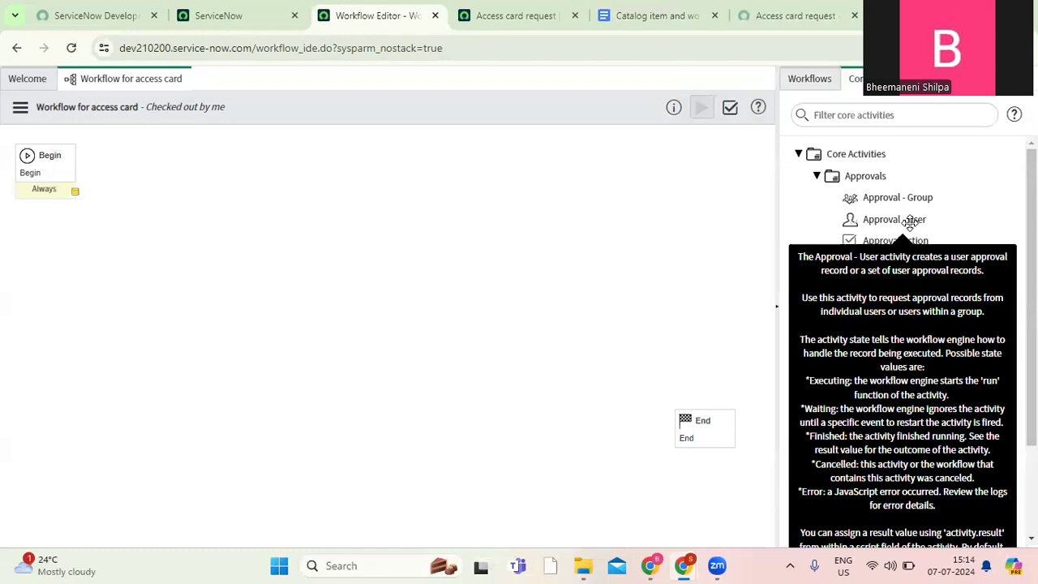
{"action": "left_click_drag", "start_coordinate": [908, 220], "coordinate": [321, 209]}
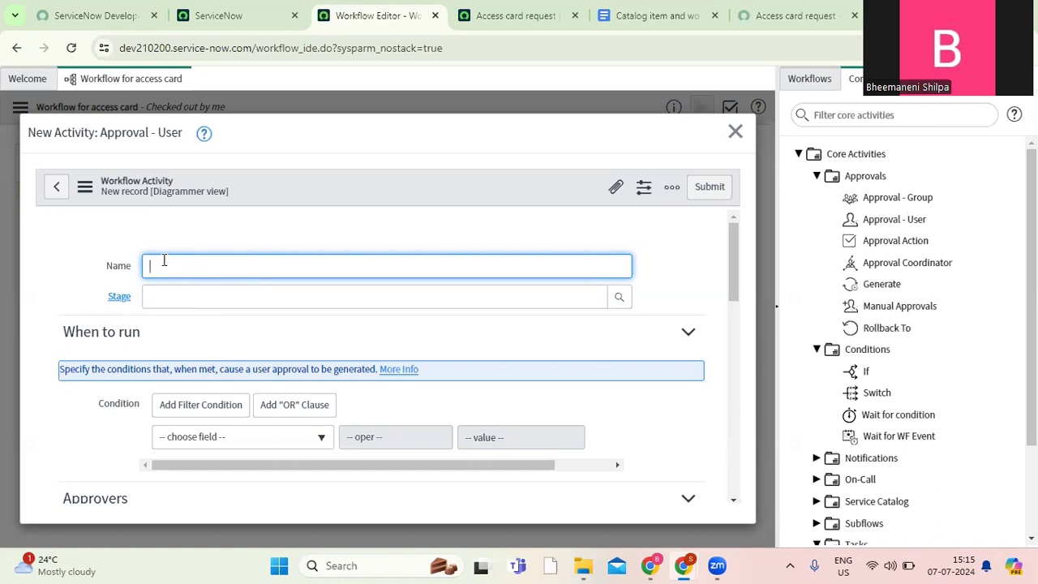
{"action": "type", "text": "Approvers"}
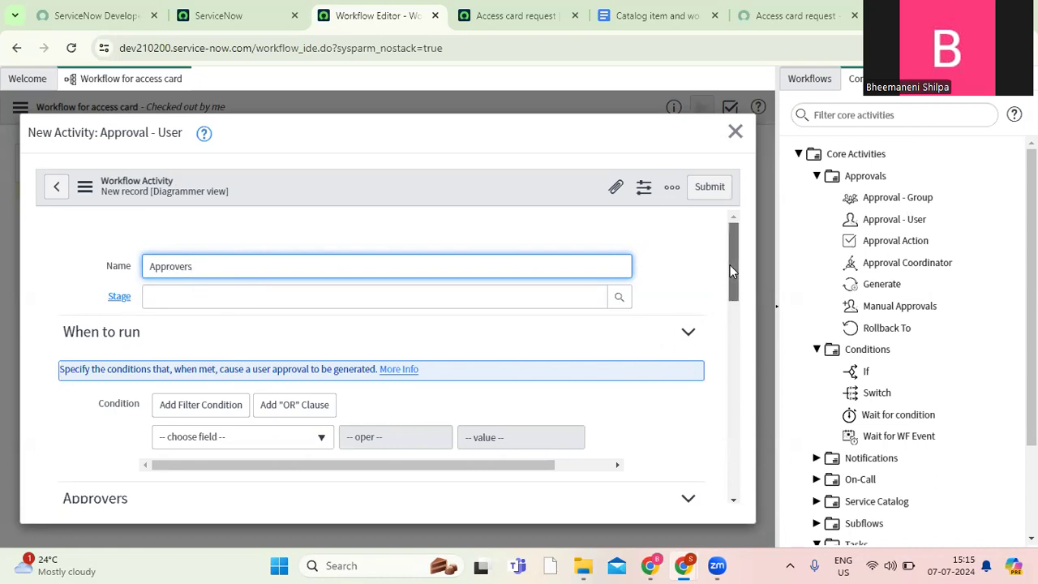
Set the activity's approving user to the Manager field of Requested for and lock the users list.
{"action": "scroll", "coordinate": [730, 299], "scroll_direction": "down", "scroll_amount": 2}
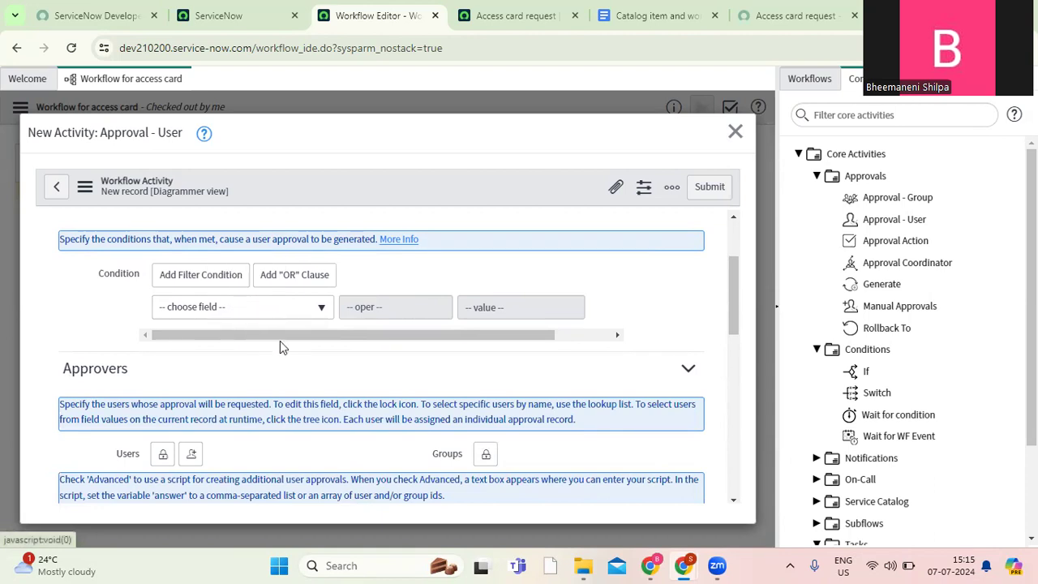
{"action": "left_click_drag", "start_coordinate": [733, 308], "coordinate": [732, 338]}
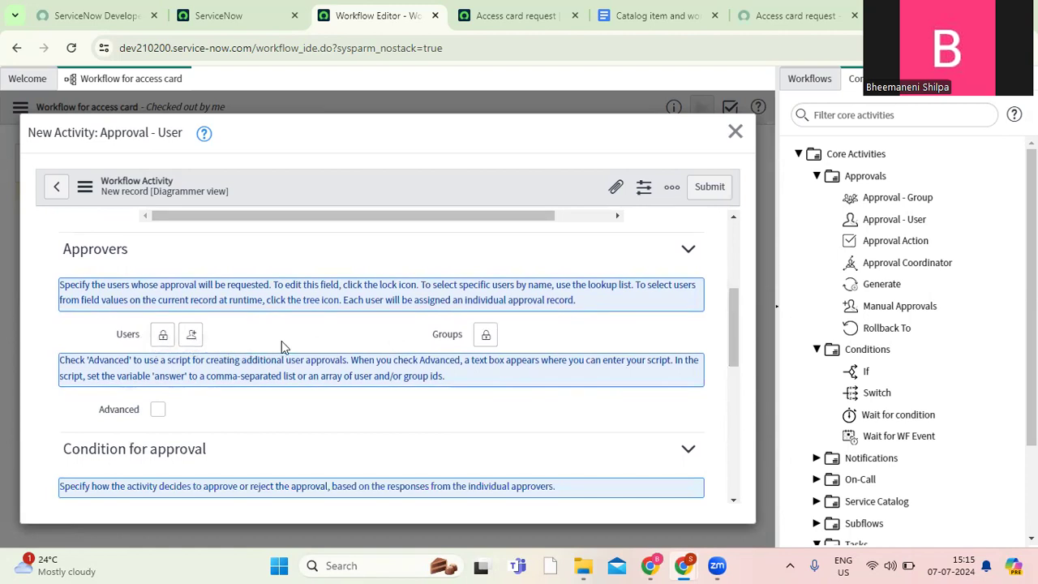
{"action": "left_click", "coordinate": [162, 338]}
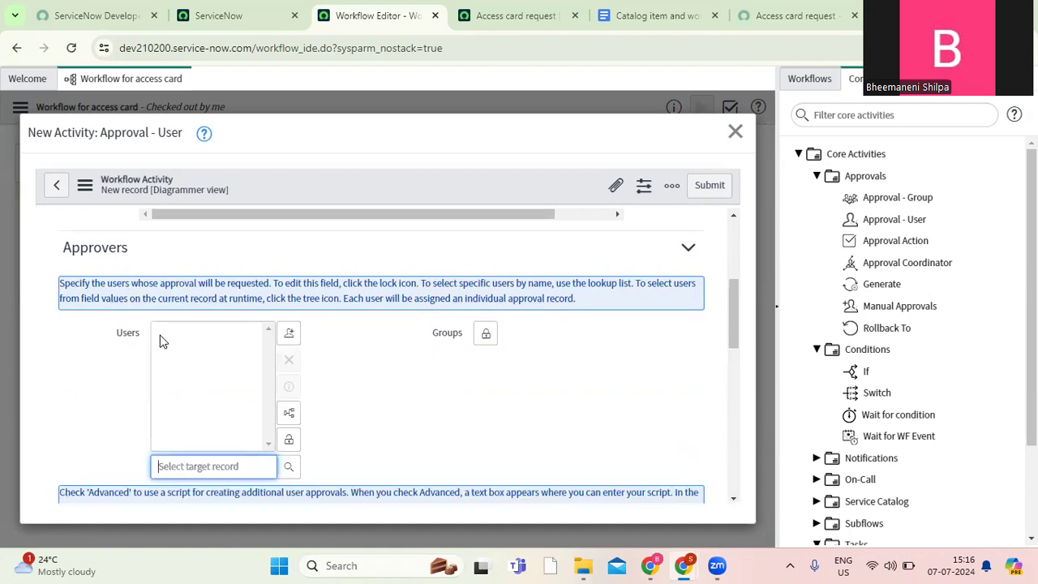
{"action": "left_click_drag", "start_coordinate": [732, 335], "coordinate": [735, 354]}
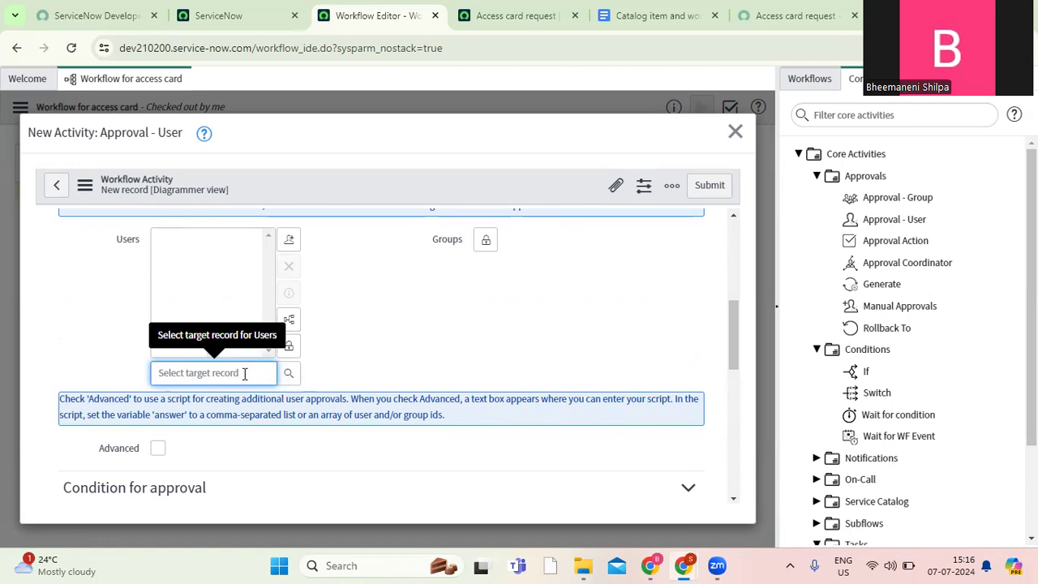
{"action": "left_click", "coordinate": [289, 374]}
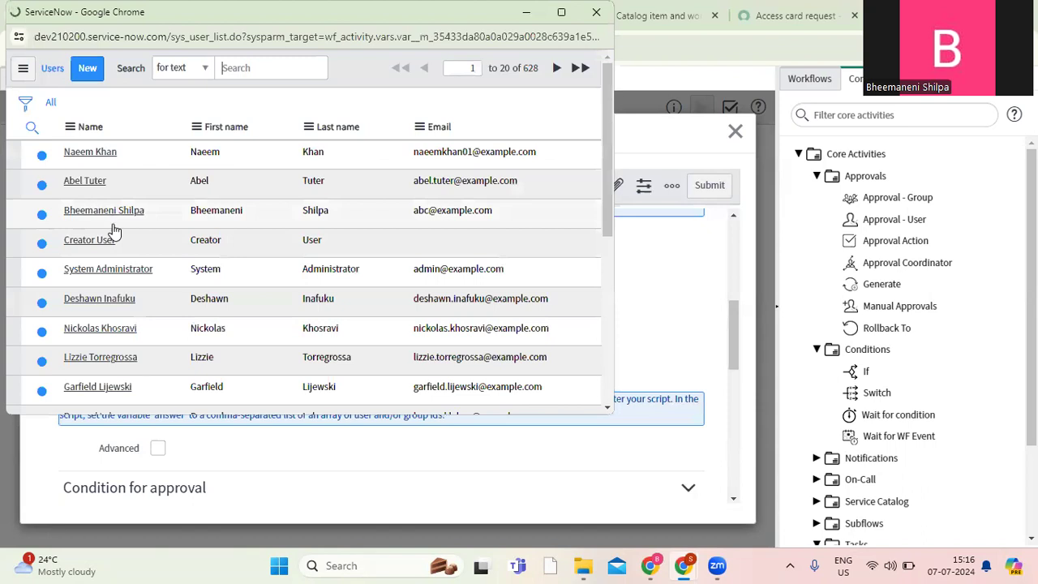
{"action": "left_click", "coordinate": [589, 17]}
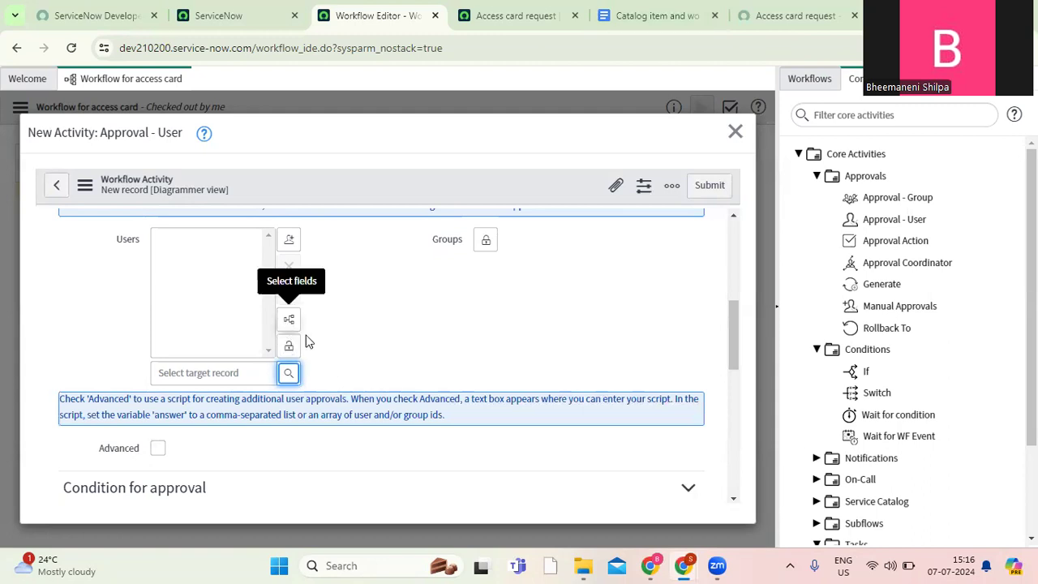
{"action": "left_click", "coordinate": [289, 320]}
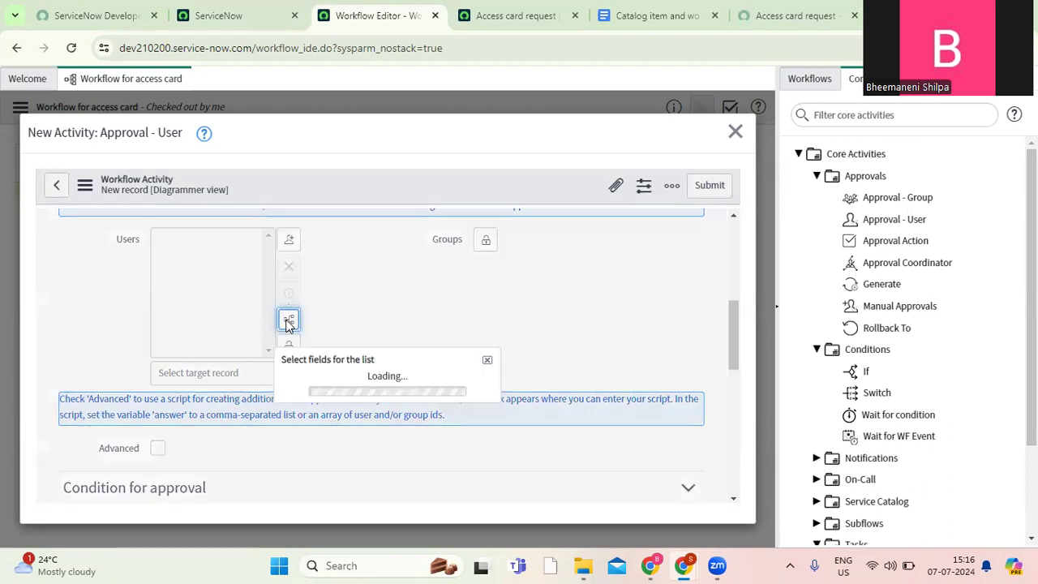
{"action": "left_click_drag", "start_coordinate": [494, 336], "coordinate": [501, 459]}
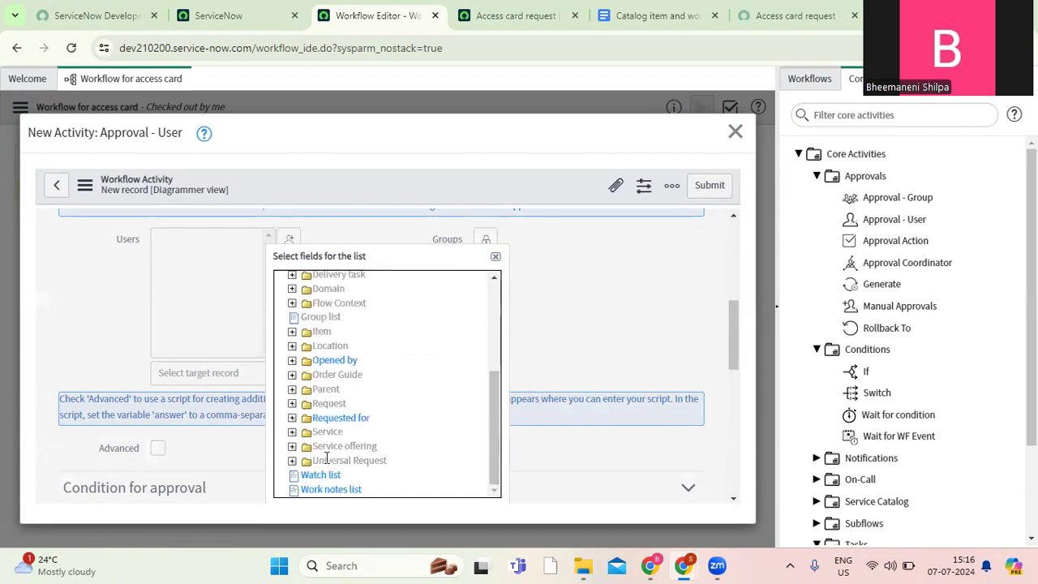
{"action": "left_click", "coordinate": [292, 418]}
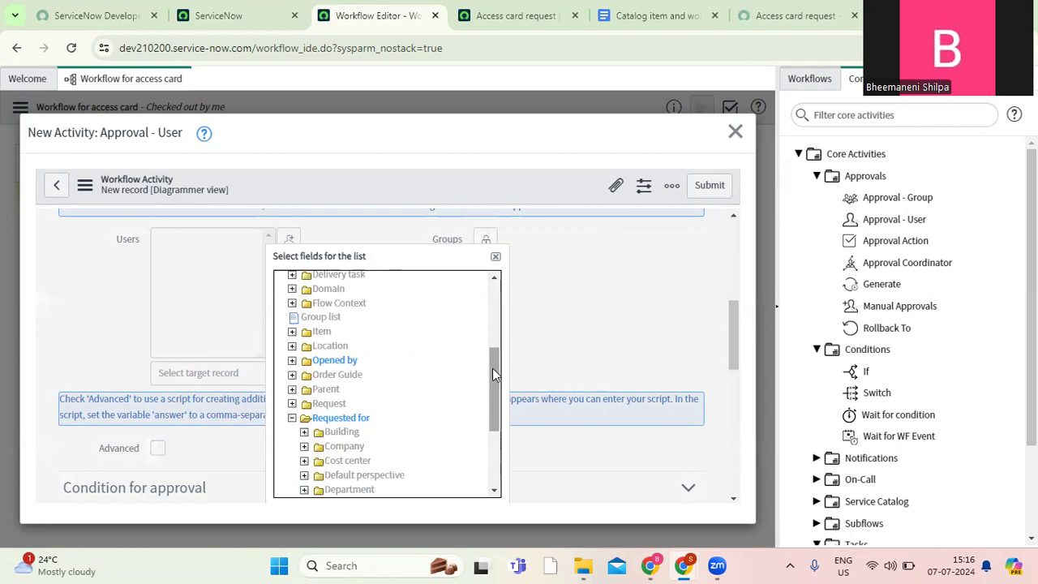
{"action": "left_click_drag", "start_coordinate": [494, 371], "coordinate": [497, 414]}
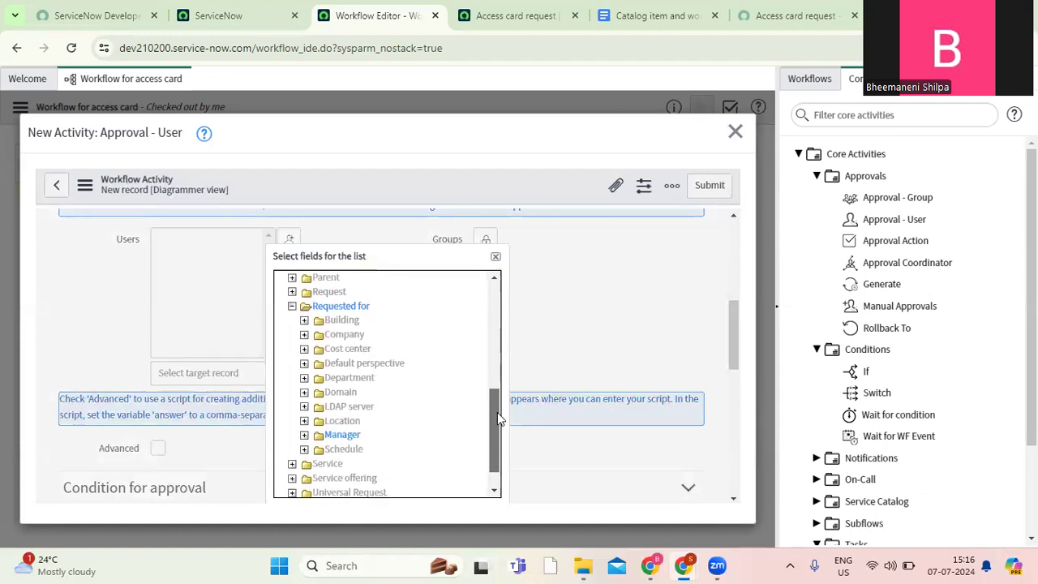
{"action": "left_click", "coordinate": [343, 435]}
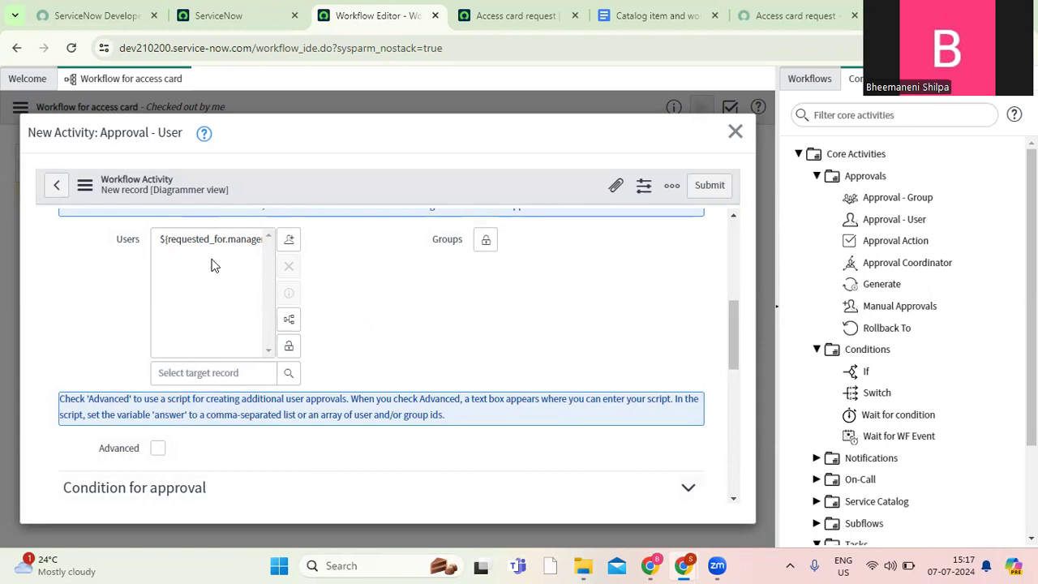
{"action": "left_click", "coordinate": [291, 348]}
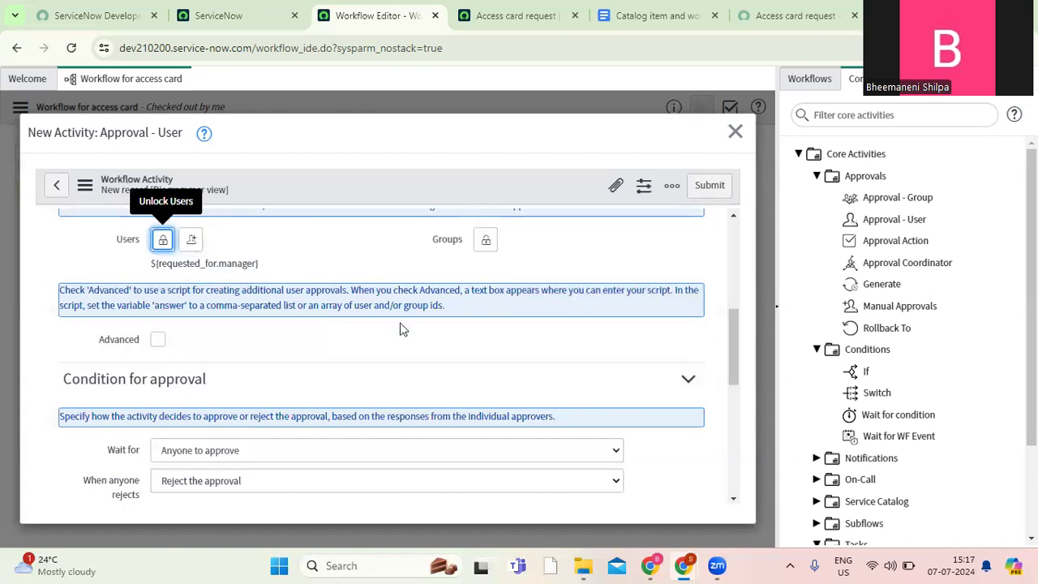
{"action": "left_click", "coordinate": [160, 345]}
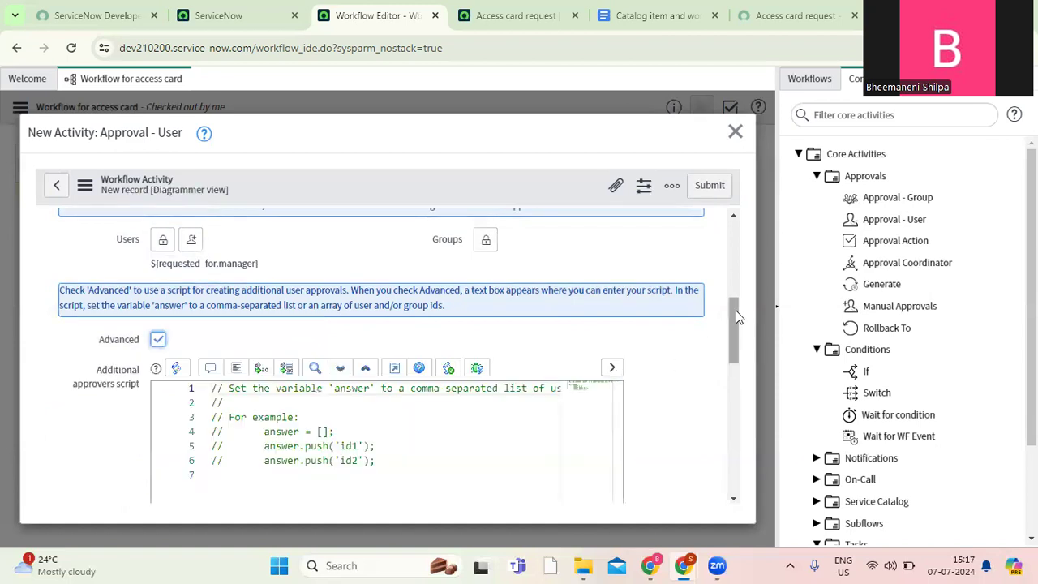
{"action": "mouse_move", "coordinate": [736, 319]}
{"action": "left_mouse_down"}
{"action": "mouse_move", "coordinate": [736, 331]}
{"action": "mouse_move", "coordinate": [732, 311]}
{"action": "left_mouse_up"}
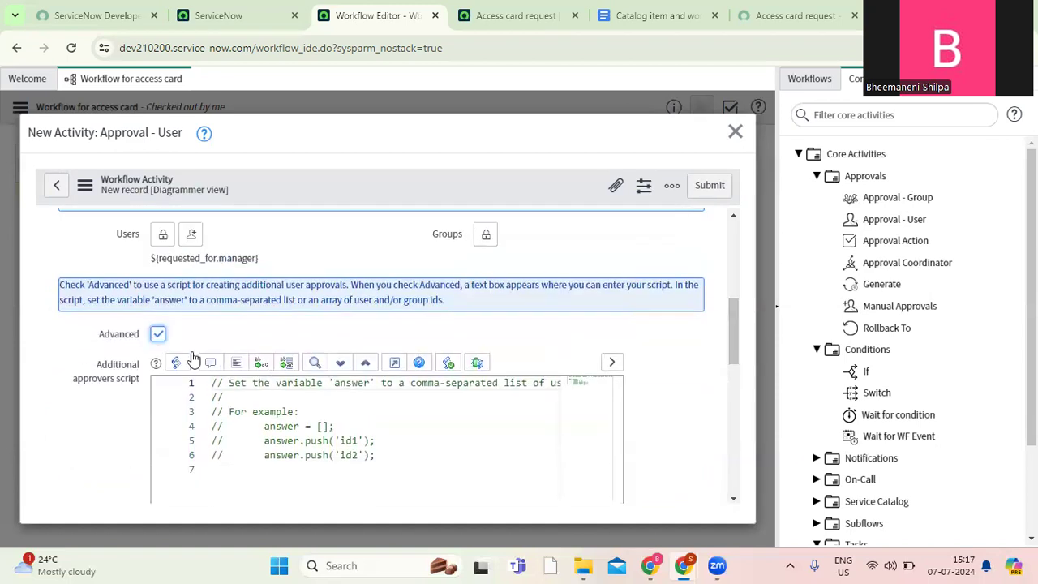
{"action": "left_click", "coordinate": [159, 334]}
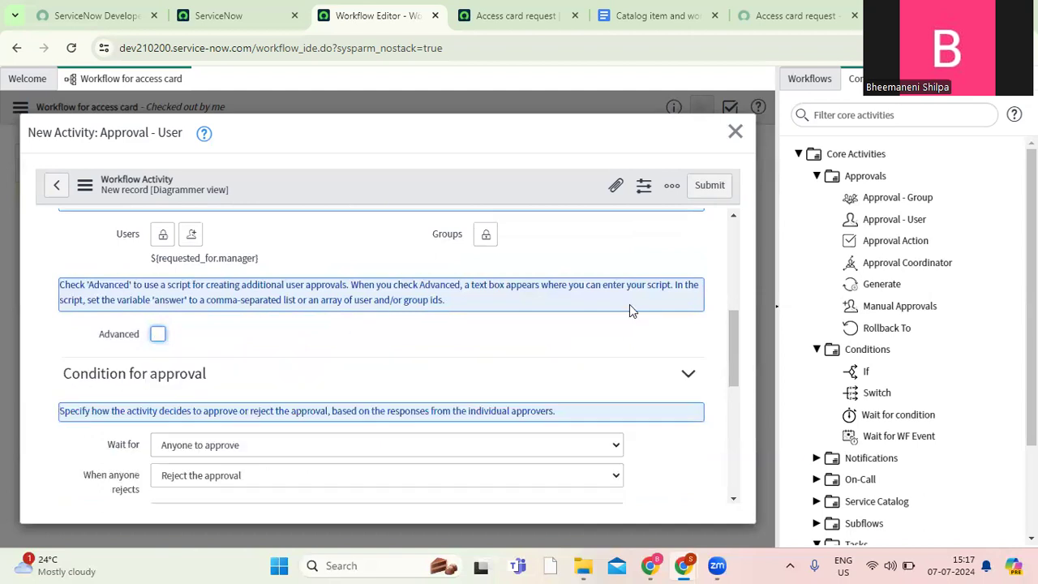
Keep the approval condition as Anyone to approve, submit the Approval - User activity, and move it closer to Begin on the canvas.
{"action": "left_click_drag", "start_coordinate": [730, 330], "coordinate": [730, 372]}
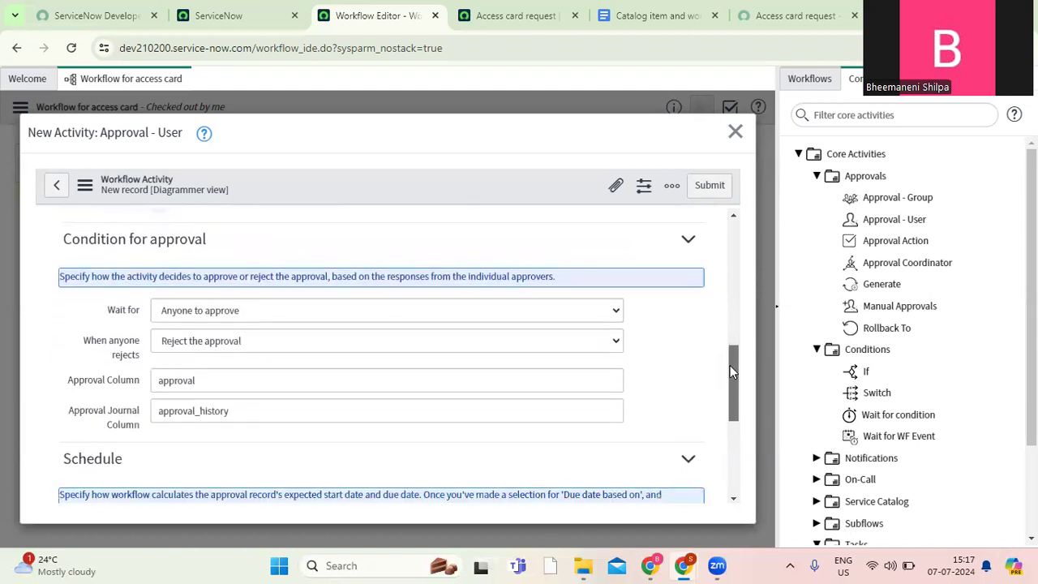
{"action": "mouse_move", "coordinate": [126, 323]}
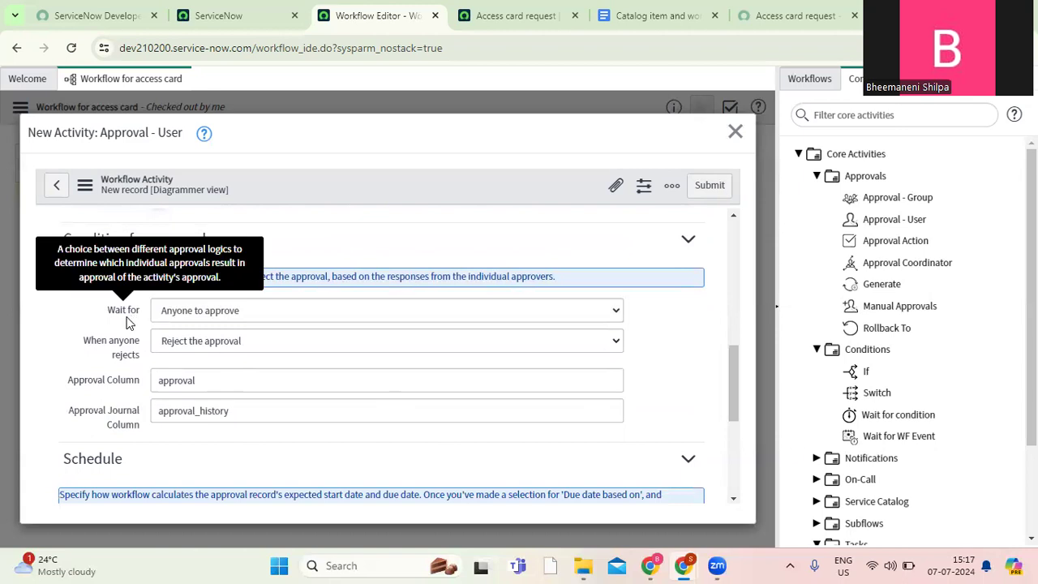
{"action": "left_click", "coordinate": [261, 319]}
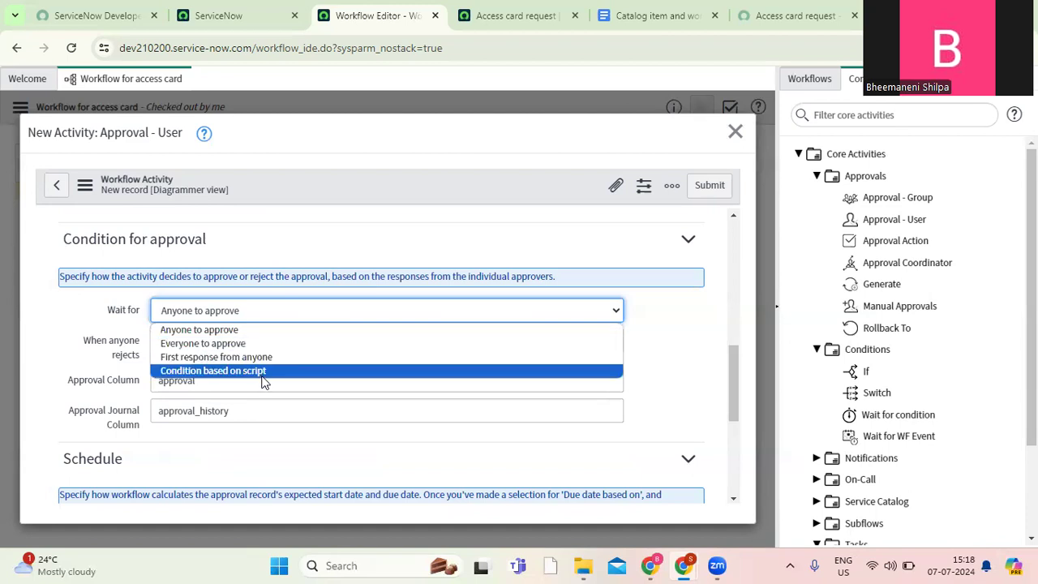
{"action": "left_click", "coordinate": [289, 330]}
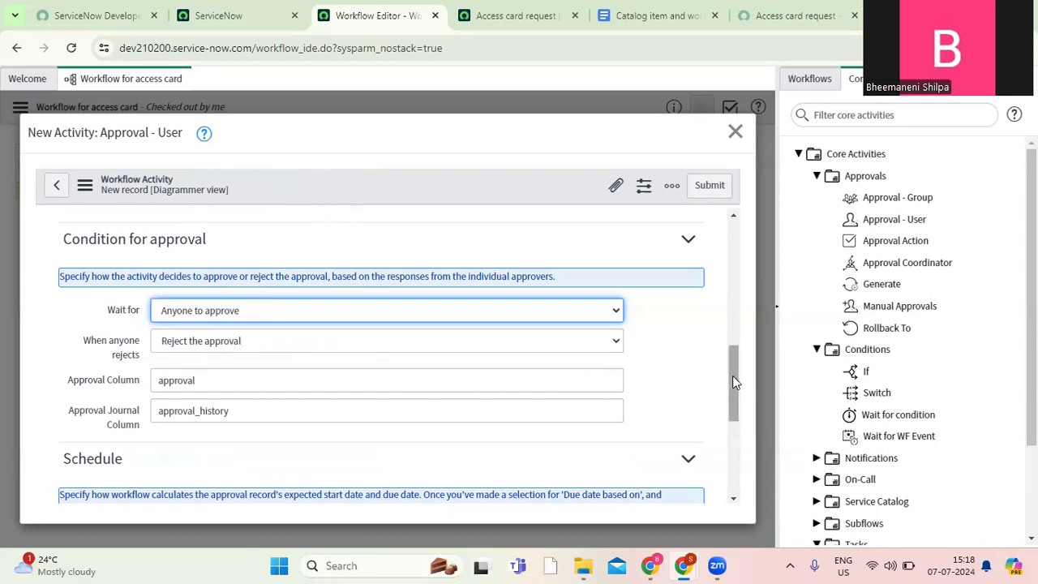
{"action": "left_click_drag", "start_coordinate": [734, 386], "coordinate": [744, 468]}
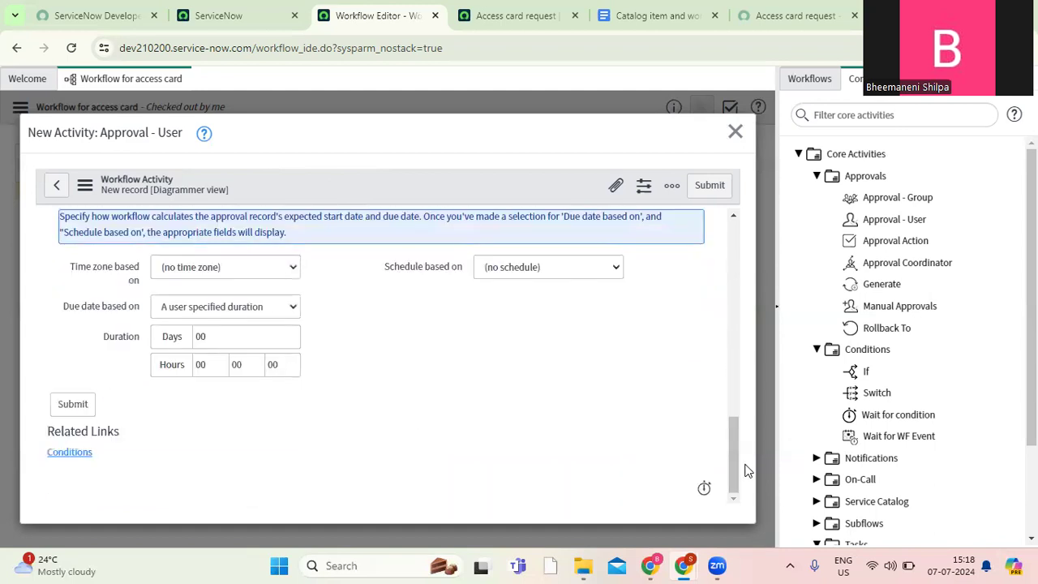
{"action": "left_click", "coordinate": [710, 188]}
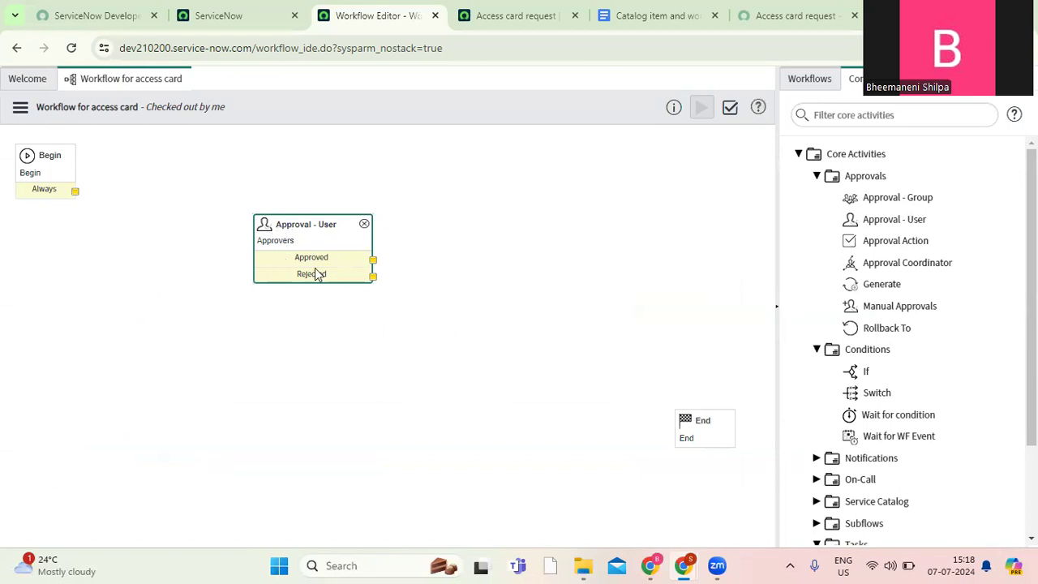
{"action": "left_click_drag", "start_coordinate": [310, 229], "coordinate": [272, 196]}
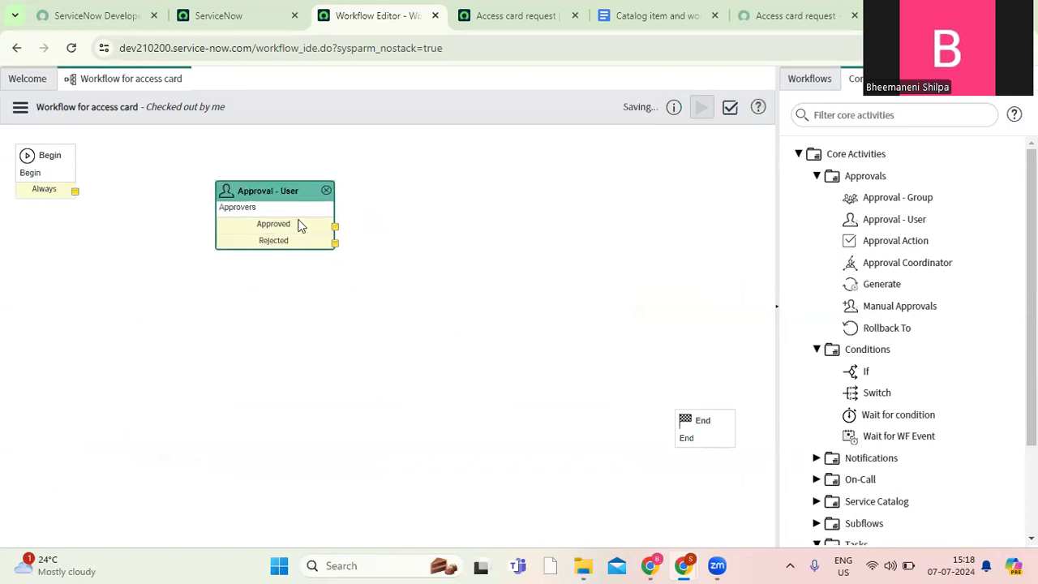
Review the manager approval requirement in the Catalog item and workflow document again and return to the Workflow Editor.
{"action": "left_click", "coordinate": [639, 22]}
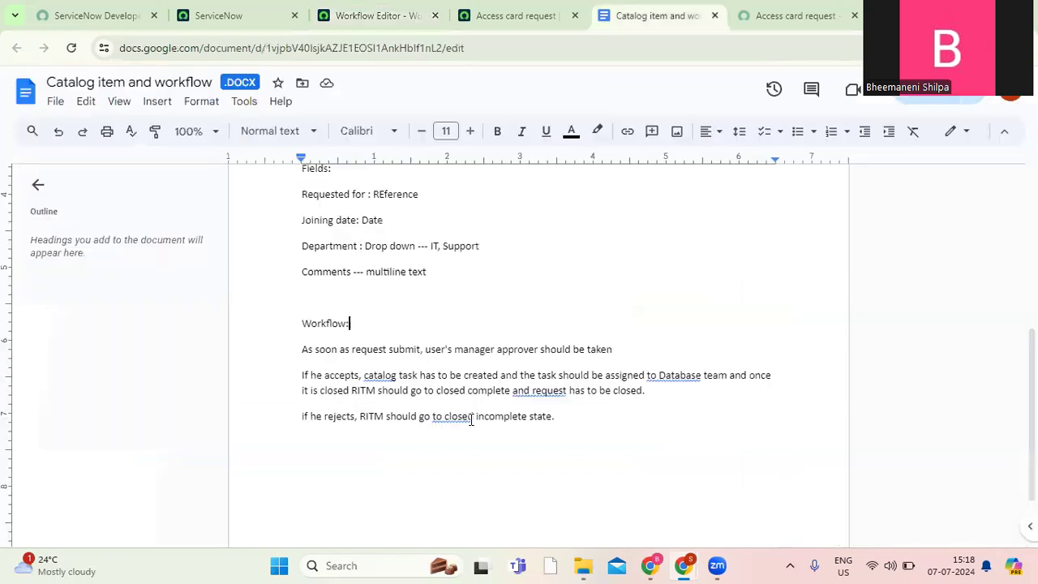
{"action": "triple_click", "coordinate": [621, 349]}
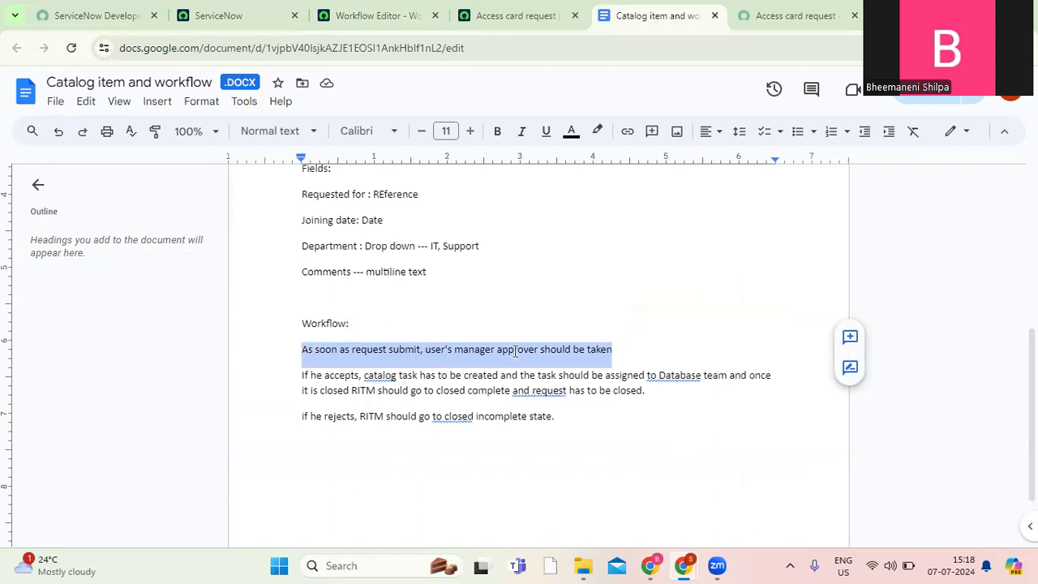
{"action": "left_click", "coordinate": [615, 350]}
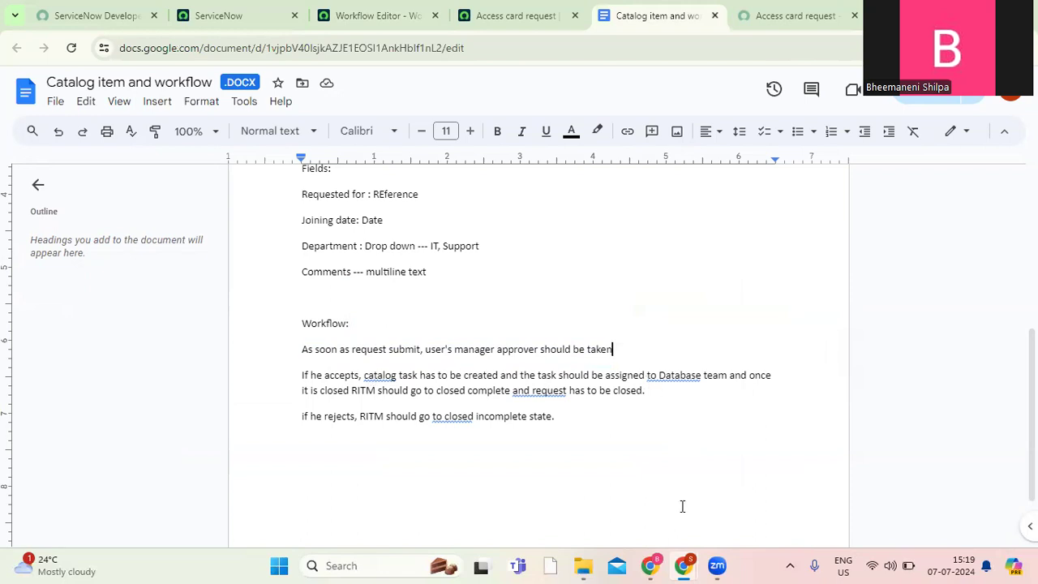
{"action": "left_click", "coordinate": [375, 18]}
{"action": "left_click", "coordinate": [410, 259]}
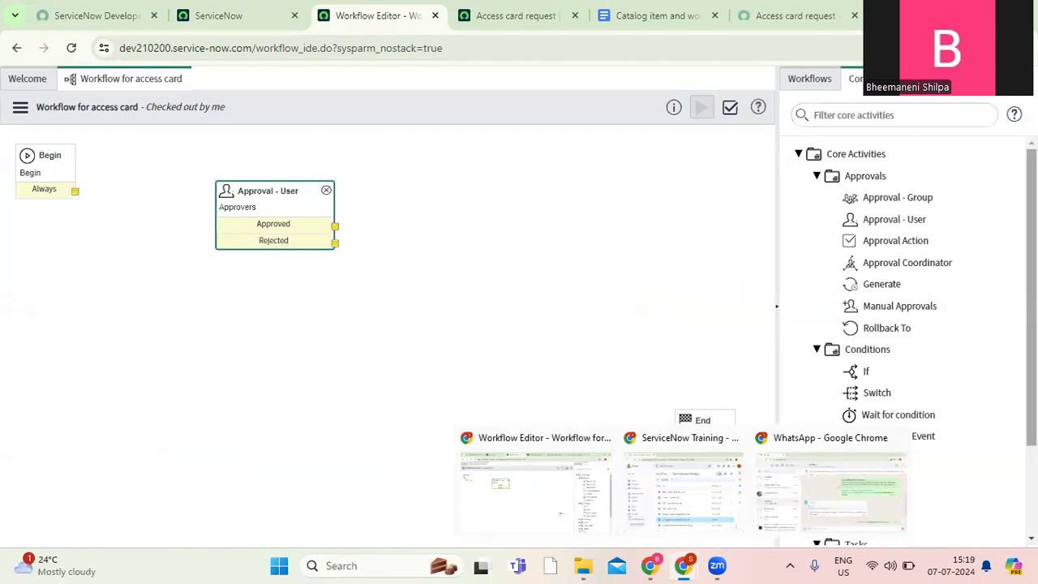
Add a Catalog Task activity to the canvas beyond the approval activity and name it "Catalog item for access car".
{"action": "scroll", "coordinate": [868, 391], "scroll_direction": "down", "scroll_amount": 3}
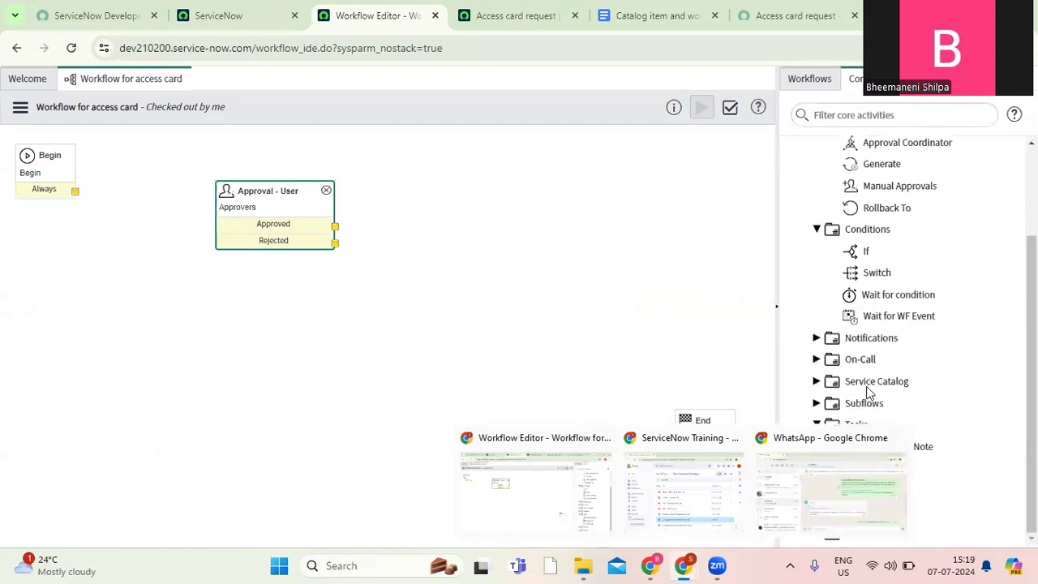
{"action": "left_click", "coordinate": [844, 118]}
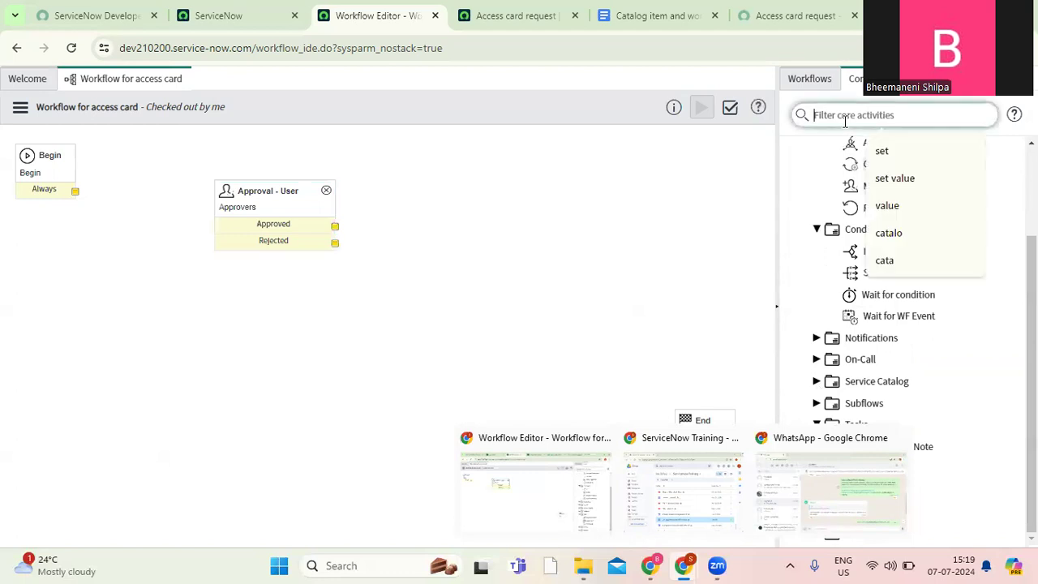
{"action": "type", "text": "catalog"}
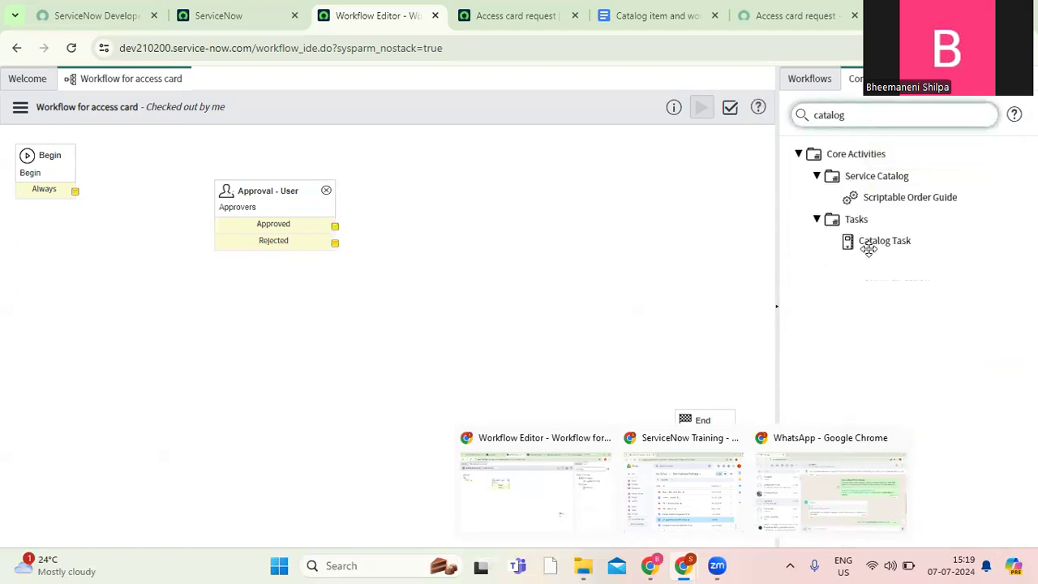
{"action": "left_click_drag", "start_coordinate": [885, 241], "coordinate": [563, 211]}
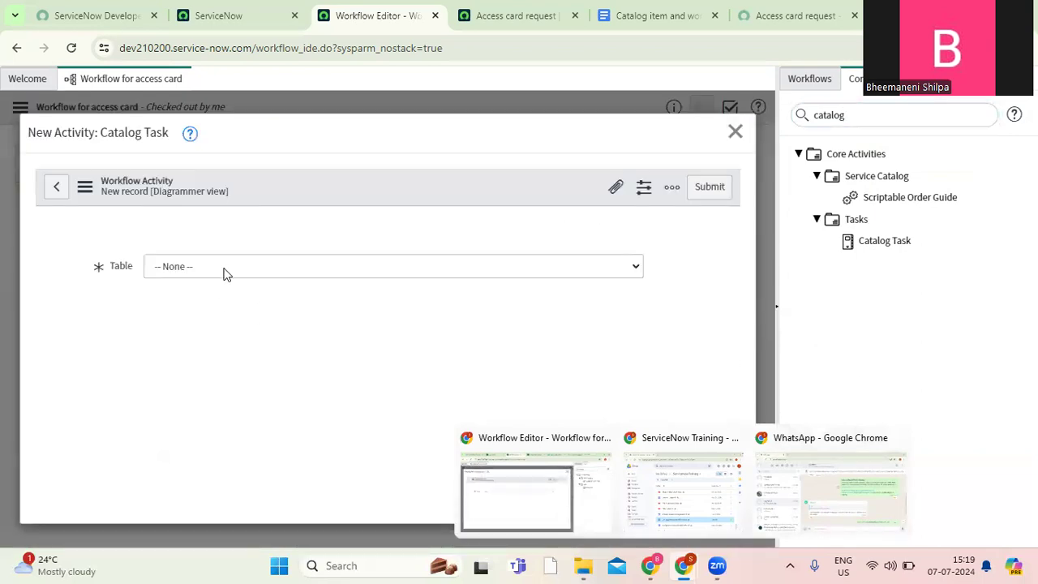
{"action": "left_click", "coordinate": [264, 271]}
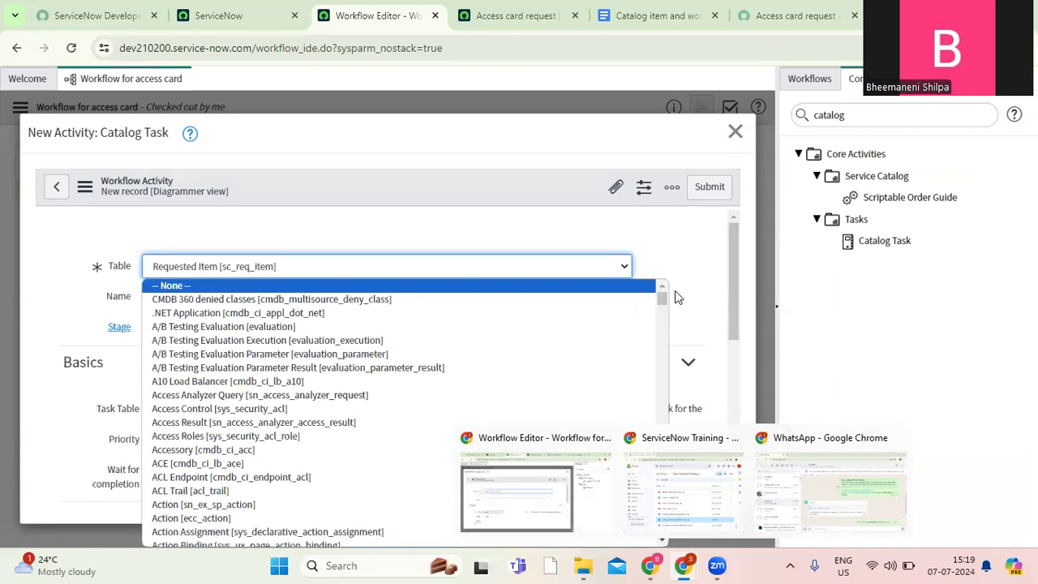
{"action": "left_click", "coordinate": [701, 244]}
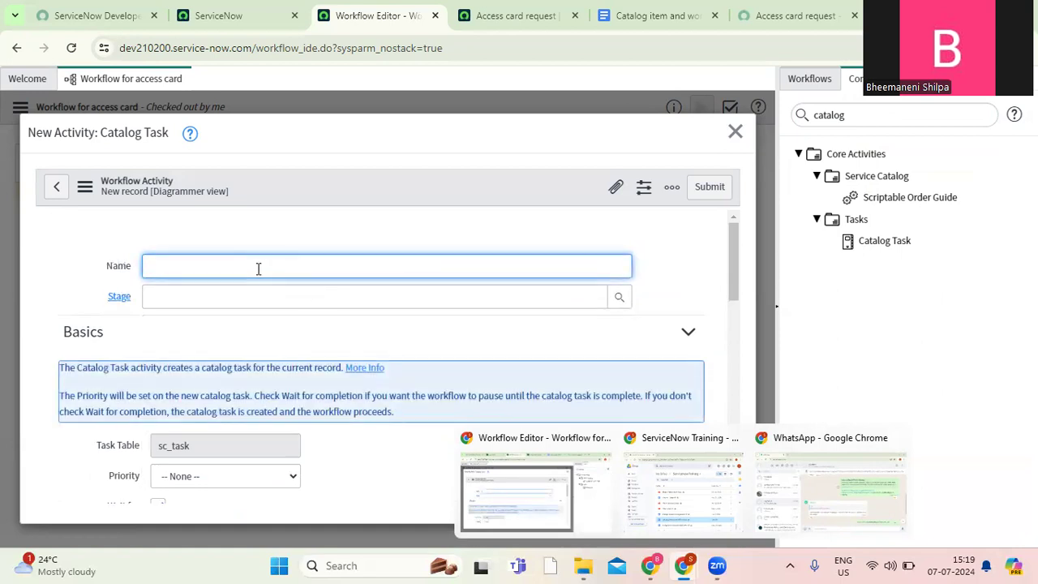
{"action": "type", "text": "Catalog item for acces"}
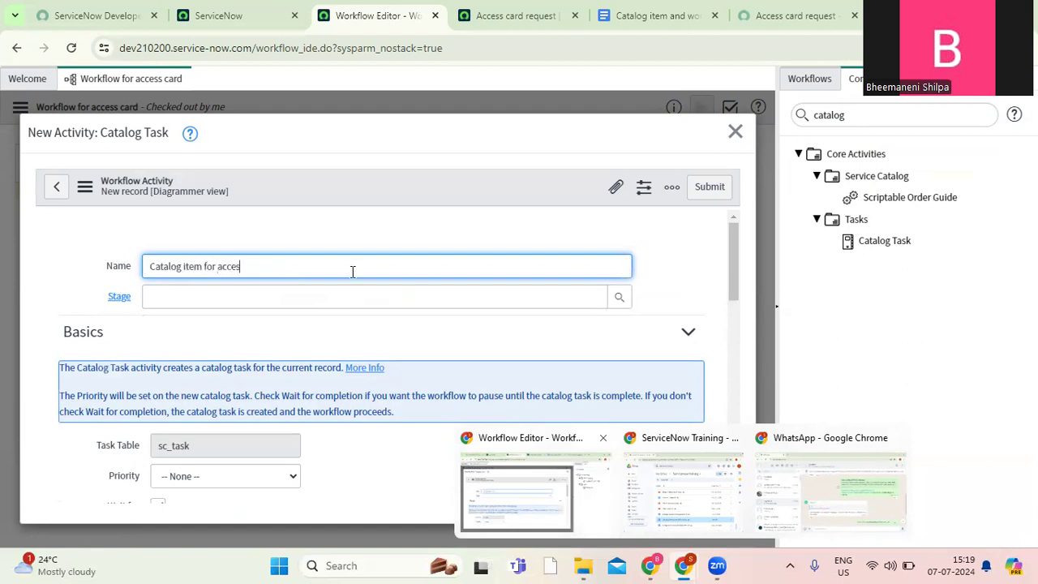
{"action": "type", "text": "s card"}
Check the assigned team in the requirements document and set the catalog task's fulfillment group to Database.
{"action": "left_click_drag", "start_coordinate": [736, 280], "coordinate": [725, 367]}
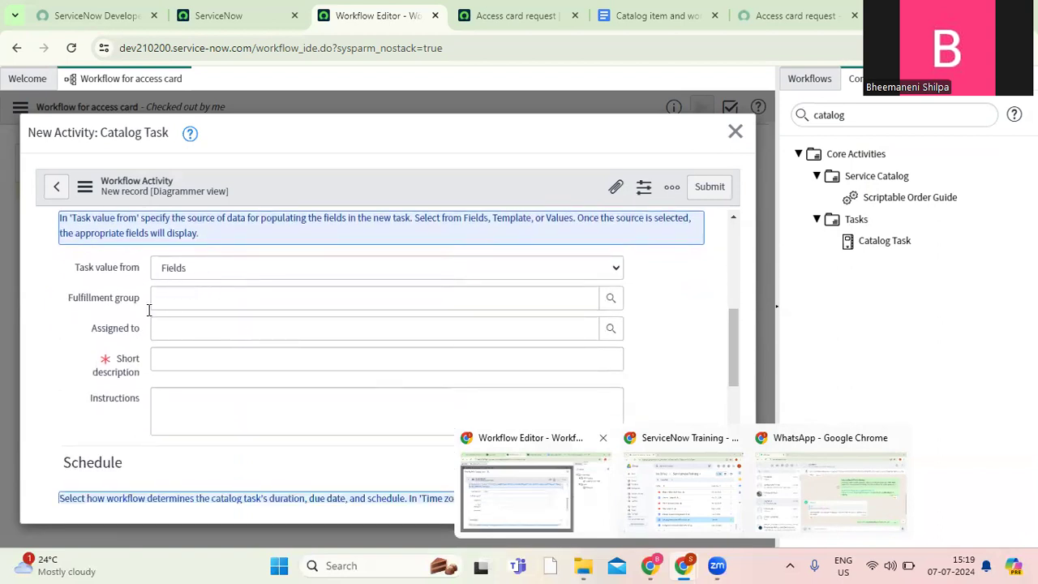
{"action": "left_click", "coordinate": [212, 300]}
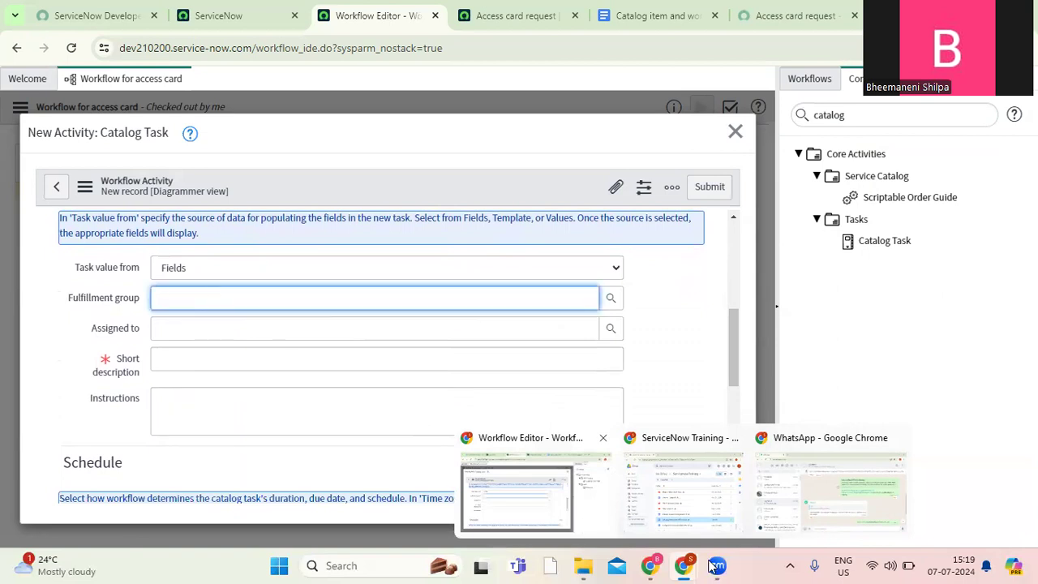
{"action": "left_click", "coordinate": [655, 15]}
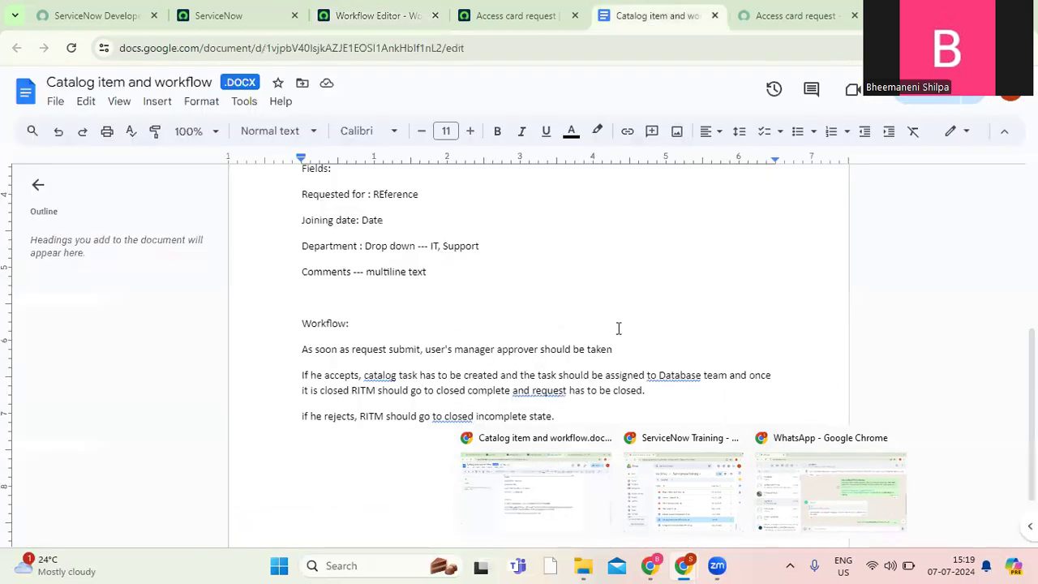
{"action": "double_click", "coordinate": [678, 375]}
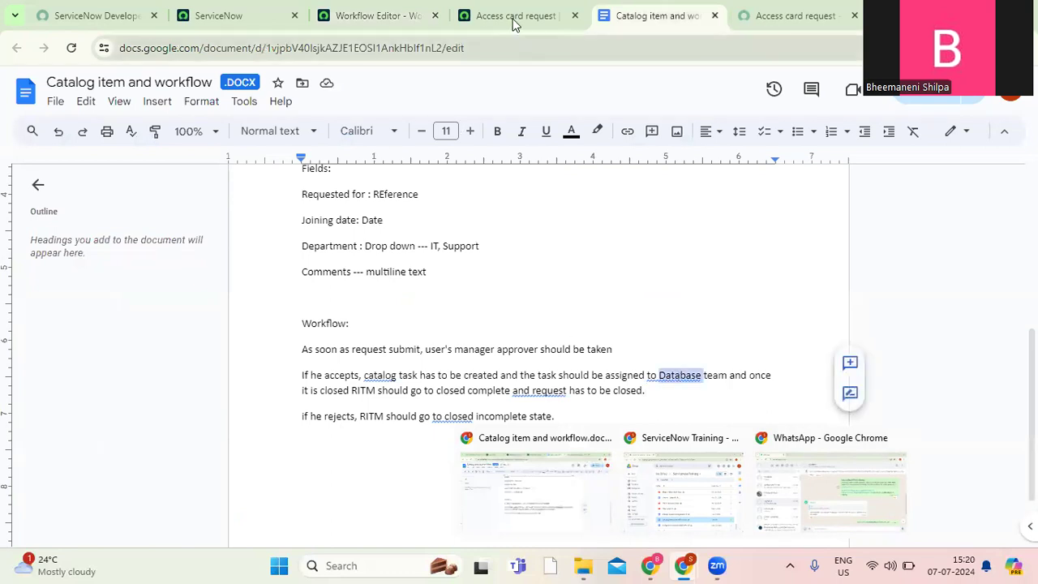
{"action": "left_click", "coordinate": [369, 17]}
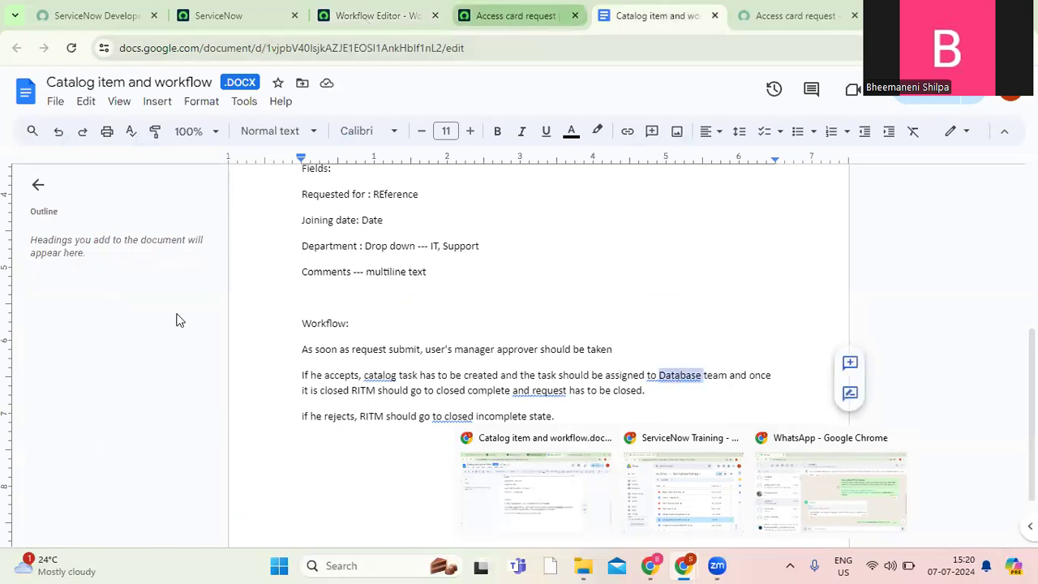
{"action": "type", "text": "database"}
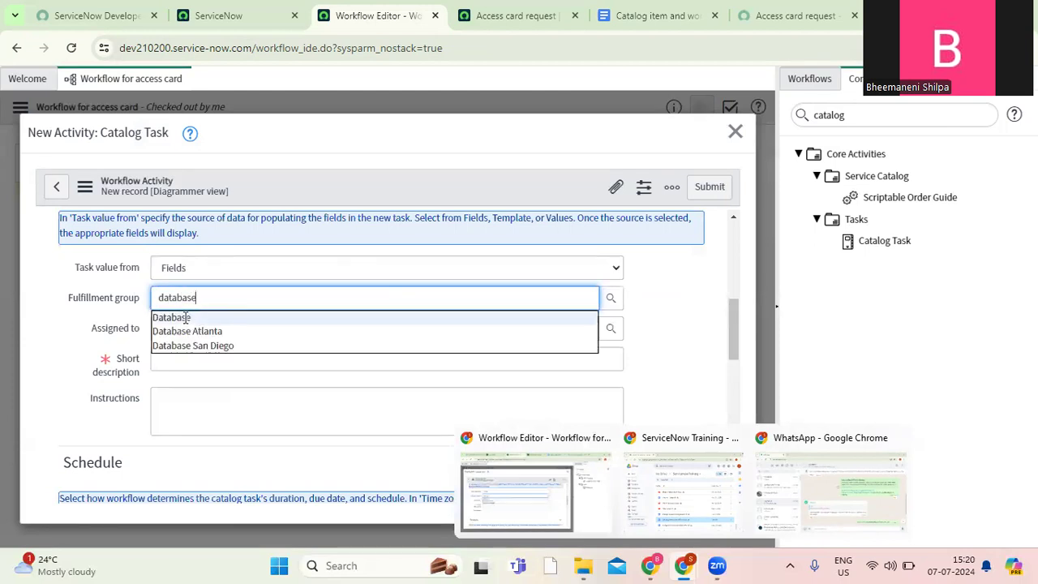
{"action": "left_click", "coordinate": [185, 318]}
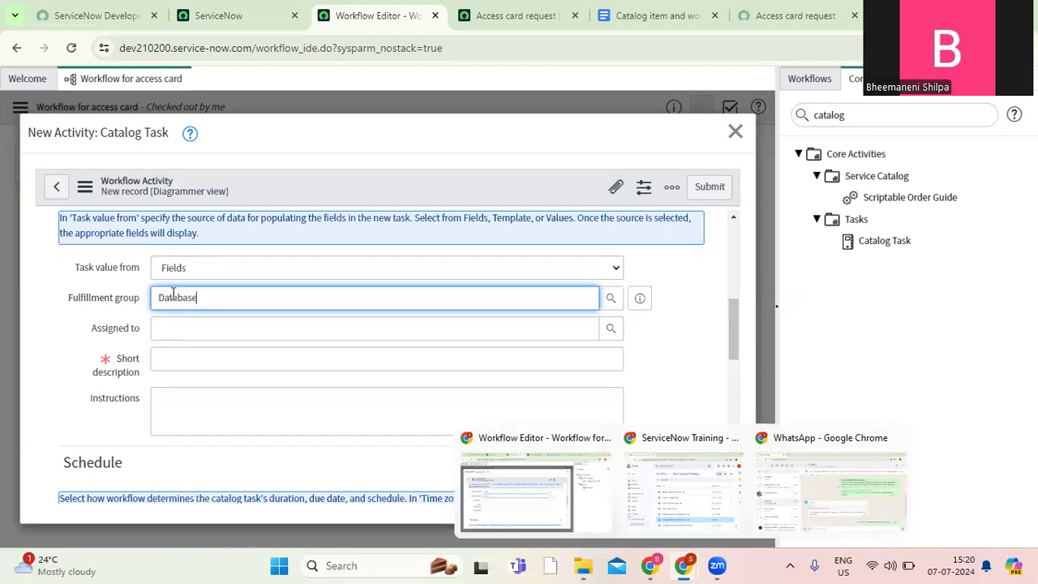
Enter "Please grant the access to user" as the catalog task's short description.
{"action": "left_click", "coordinate": [164, 365]}
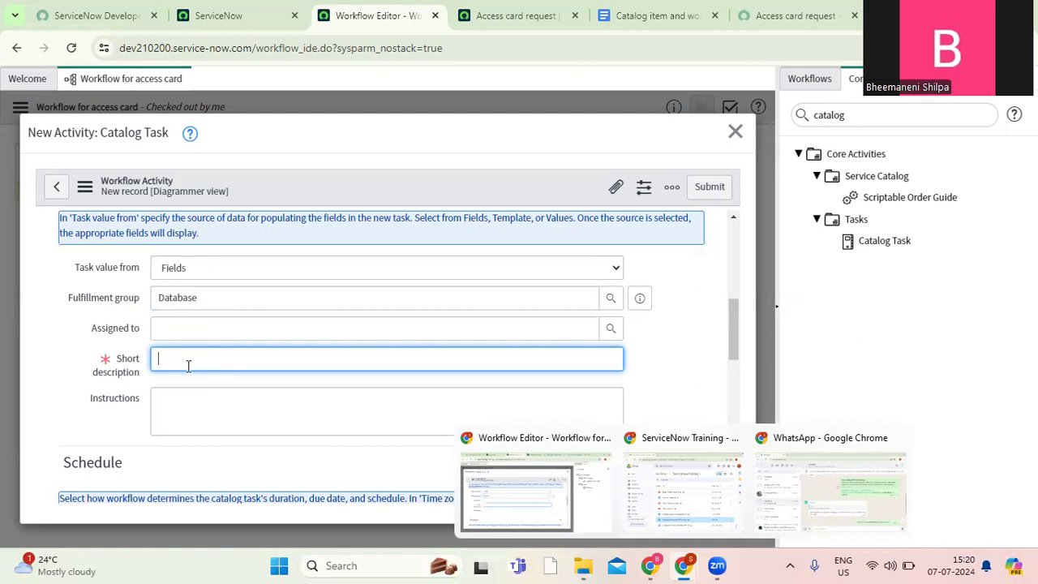
{"action": "type", "text": "Please d"}
{"action": "type", "text": "rant the access to user"}
{"action": "left_click", "coordinate": [165, 402]}
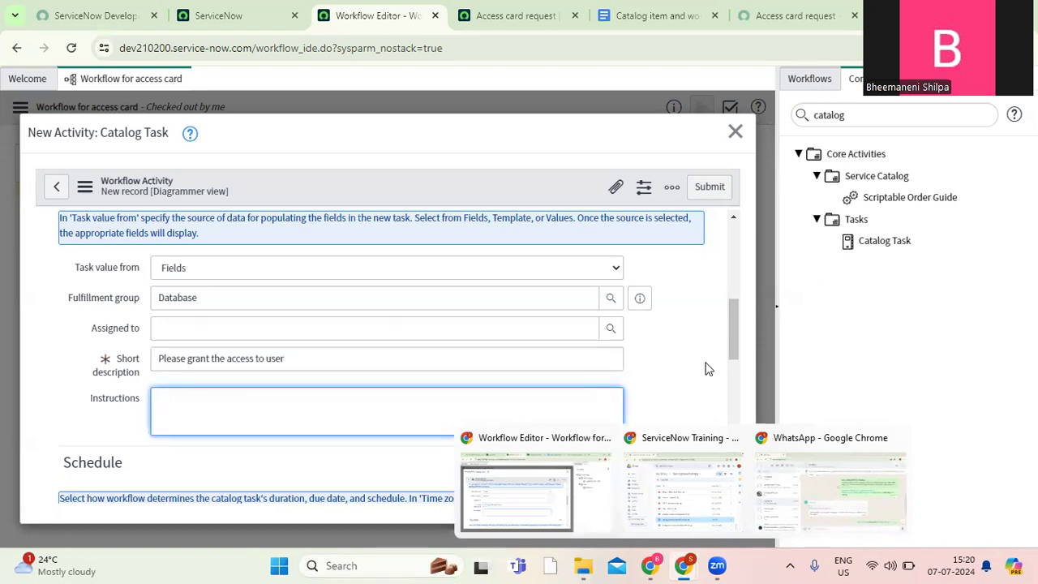
Enable the Advanced option of the catalog task to show its script editor.
{"action": "left_click_drag", "start_coordinate": [733, 324], "coordinate": [734, 379]}
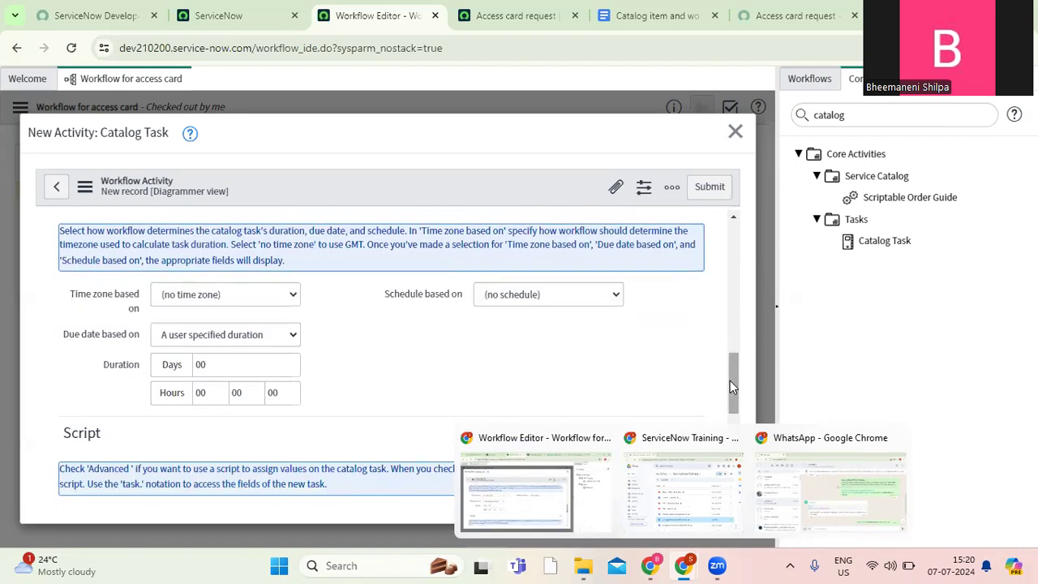
{"action": "scroll", "coordinate": [730, 381], "scroll_direction": "down", "scroll_amount": 5}
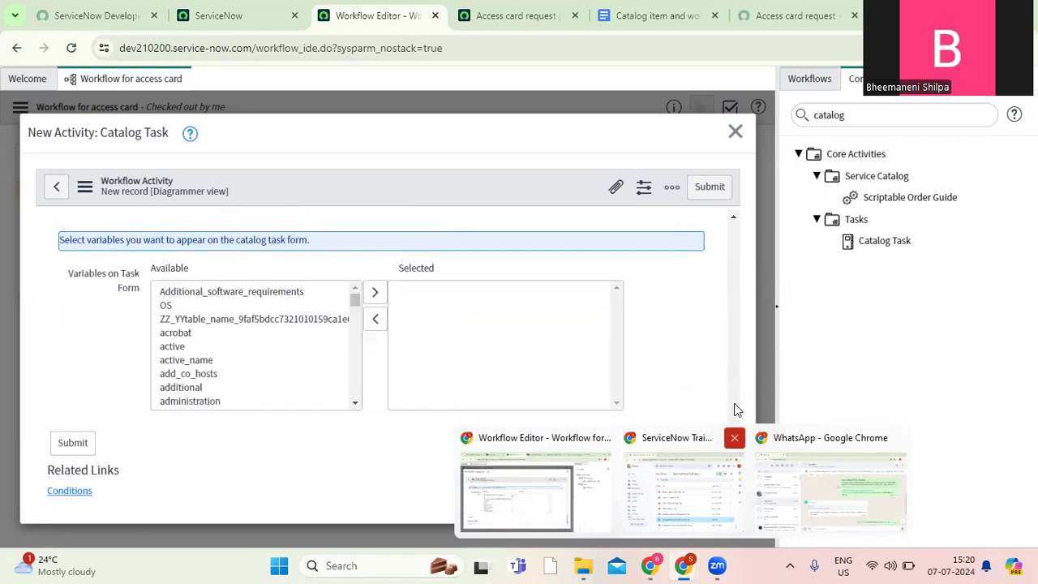
{"action": "scroll", "coordinate": [735, 404], "scroll_direction": "up", "scroll_amount": 3}
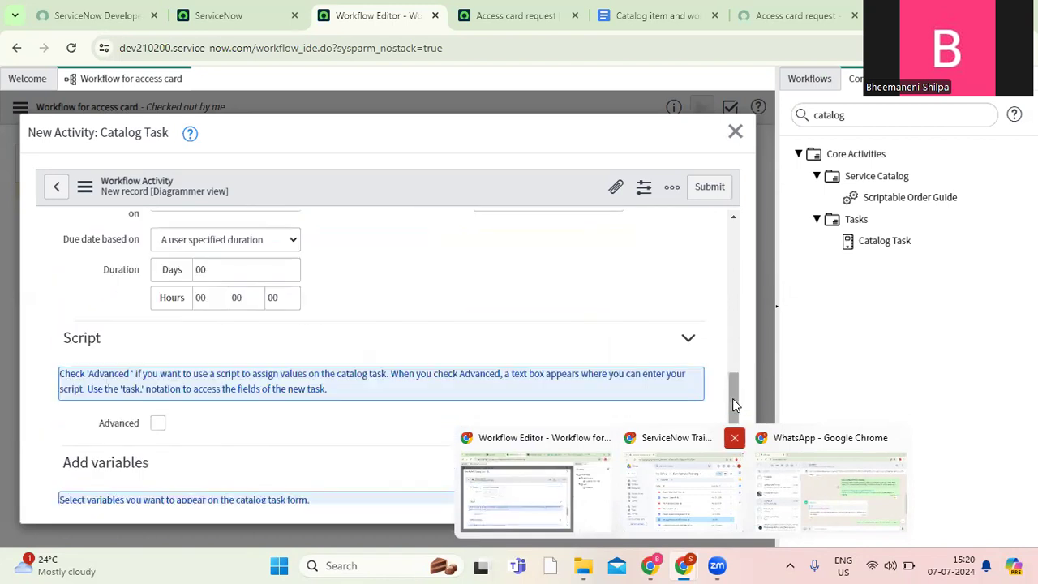
{"action": "left_click", "coordinate": [158, 423]}
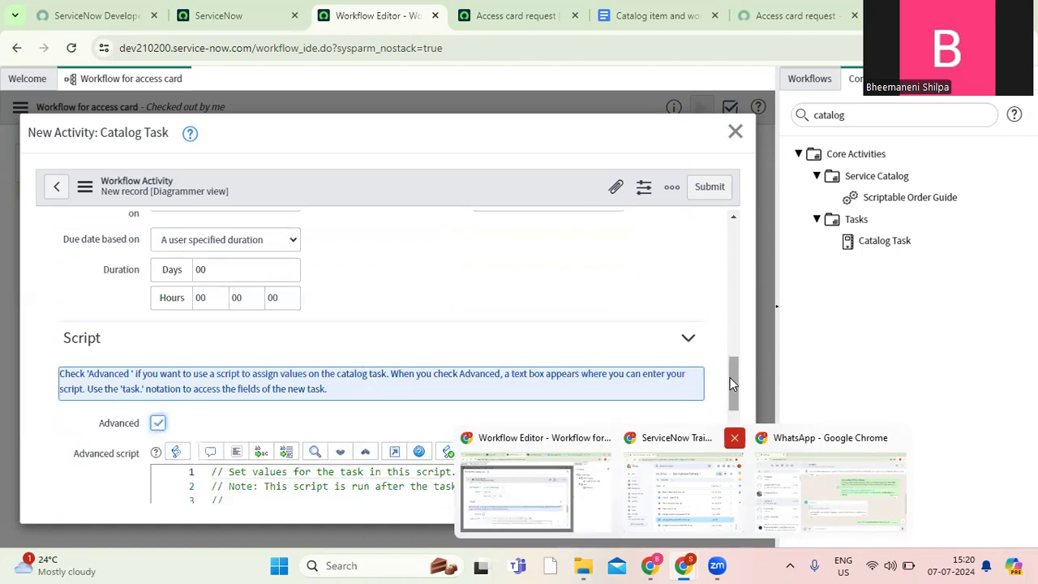
{"action": "scroll", "coordinate": [730, 377], "scroll_direction": "down", "scroll_amount": 1}
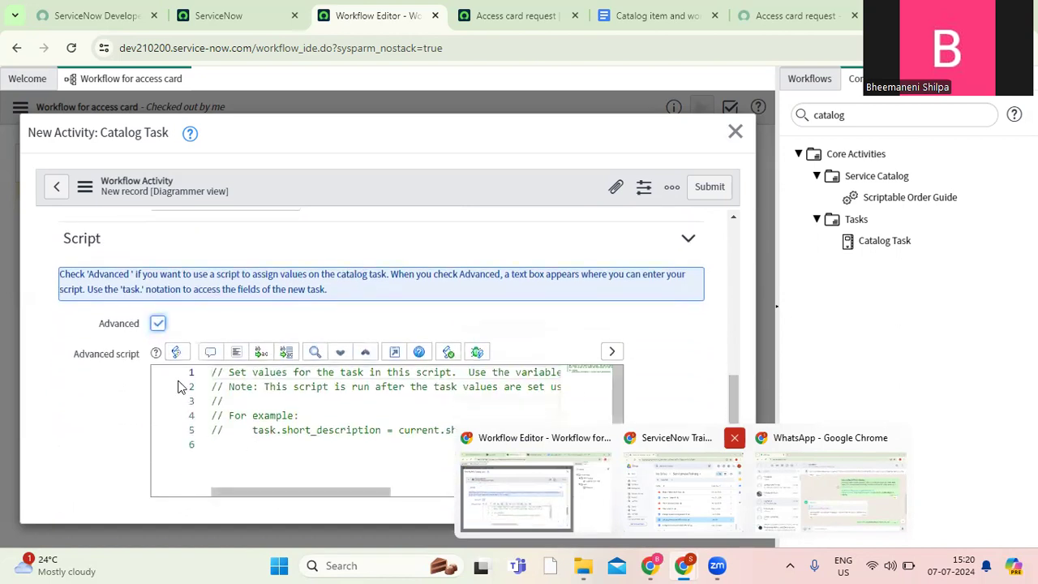
Disable the Advanced script option of the catalog task and submit the activity.
{"action": "left_click", "coordinate": [158, 324]}
{"action": "left_click", "coordinate": [709, 191]}
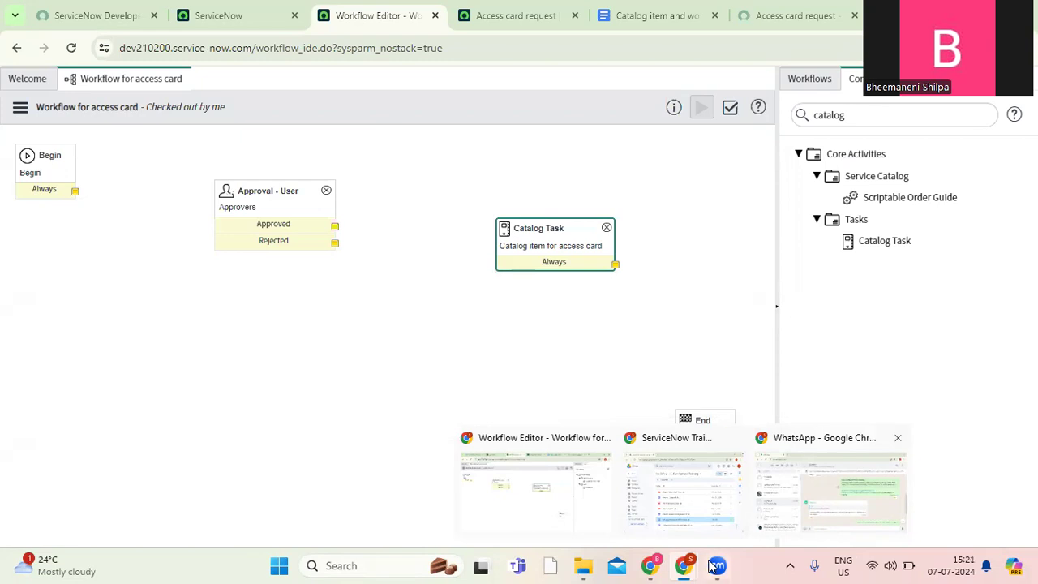
Check the closure rule in the requirements document and add a Set Values activity to the canvas beyond the Catalog Task.
{"action": "left_click", "coordinate": [635, 11]}
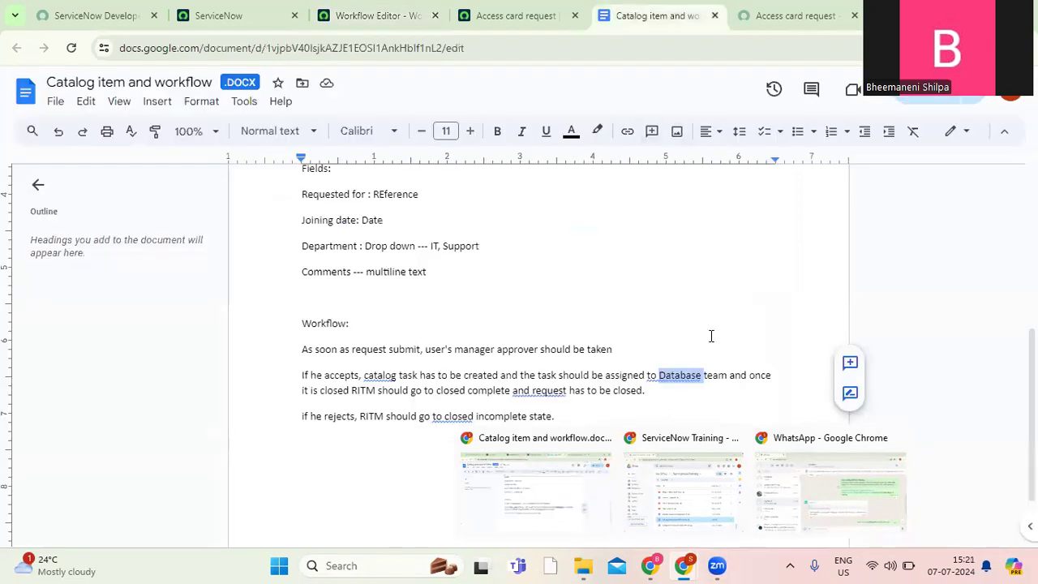
{"action": "left_click", "coordinate": [711, 334]}
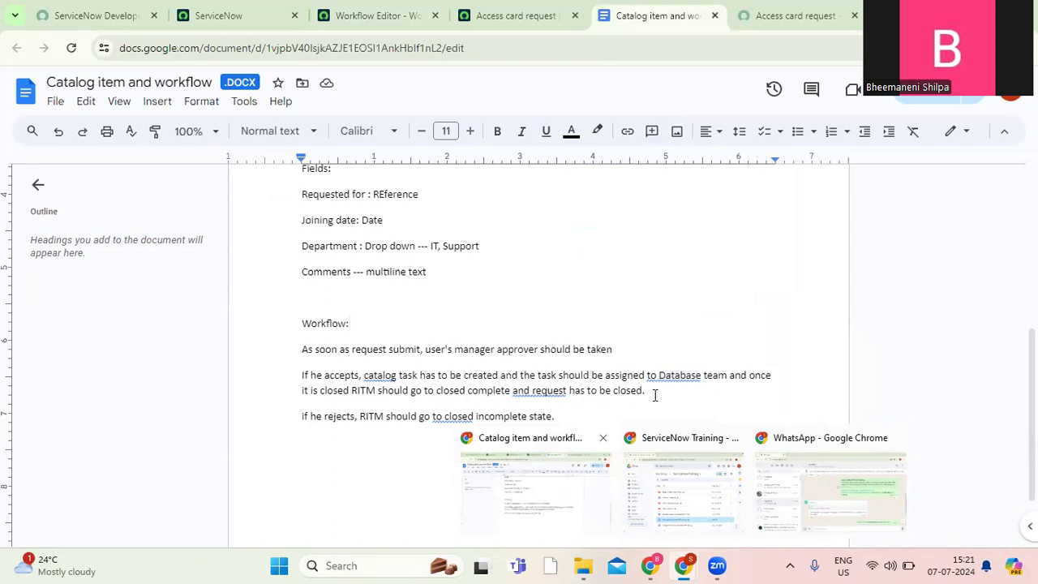
{"action": "left_click", "coordinate": [361, 18]}
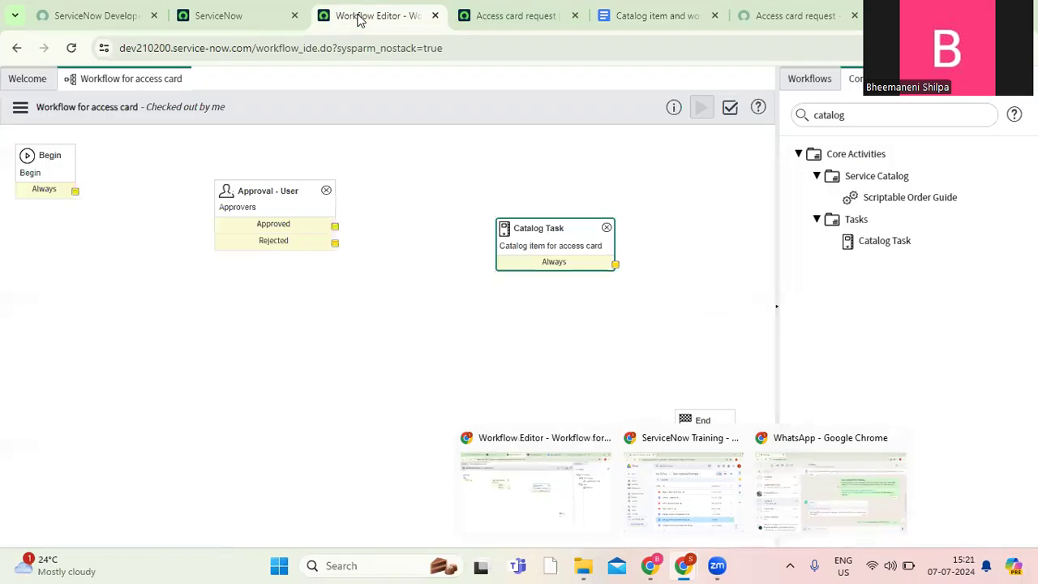
{"action": "left_click", "coordinate": [851, 106]}
{"action": "double_click", "coordinate": [850, 106]}
{"action": "type", "text": "set"}
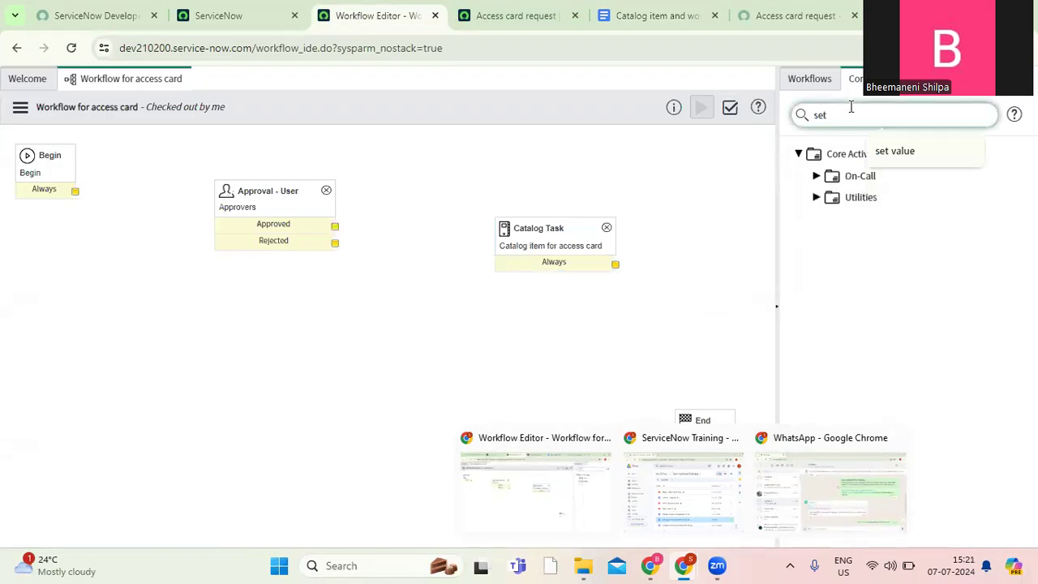
{"action": "type", "text": " v"}
{"action": "left_click", "coordinate": [815, 178]}
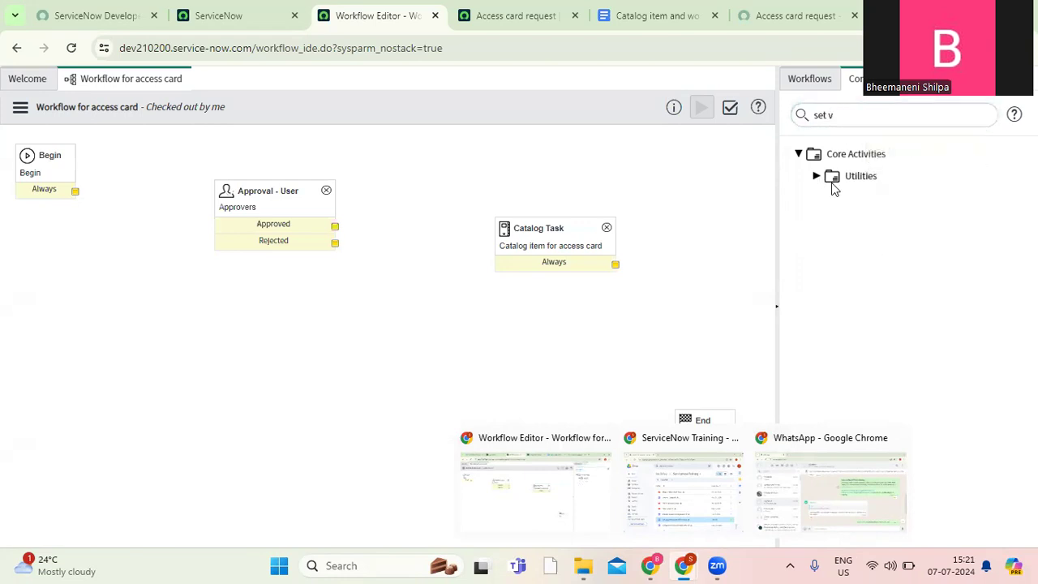
{"action": "left_click", "coordinate": [816, 179]}
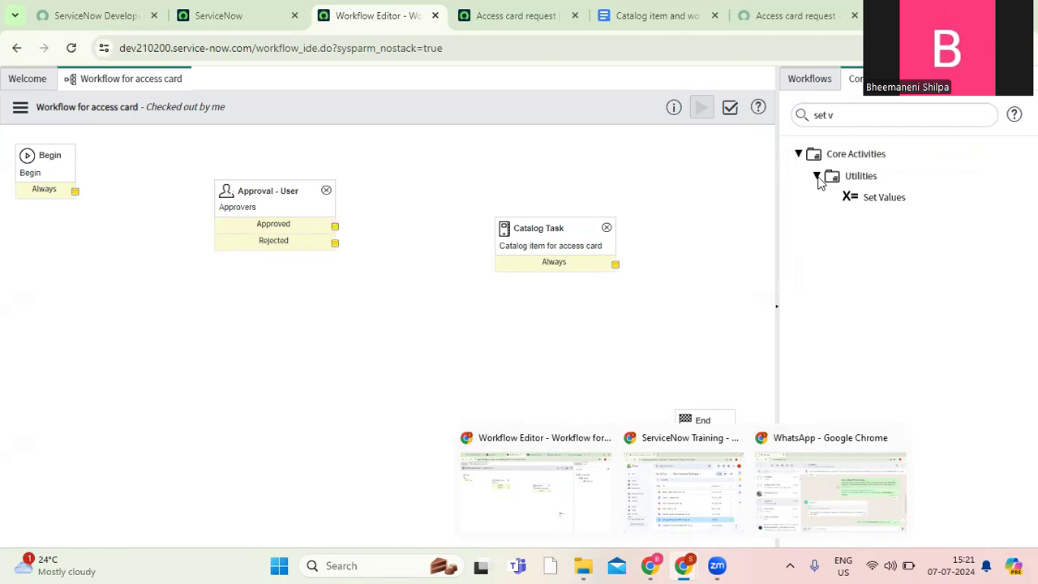
{"action": "left_click_drag", "start_coordinate": [881, 197], "coordinate": [714, 251]}
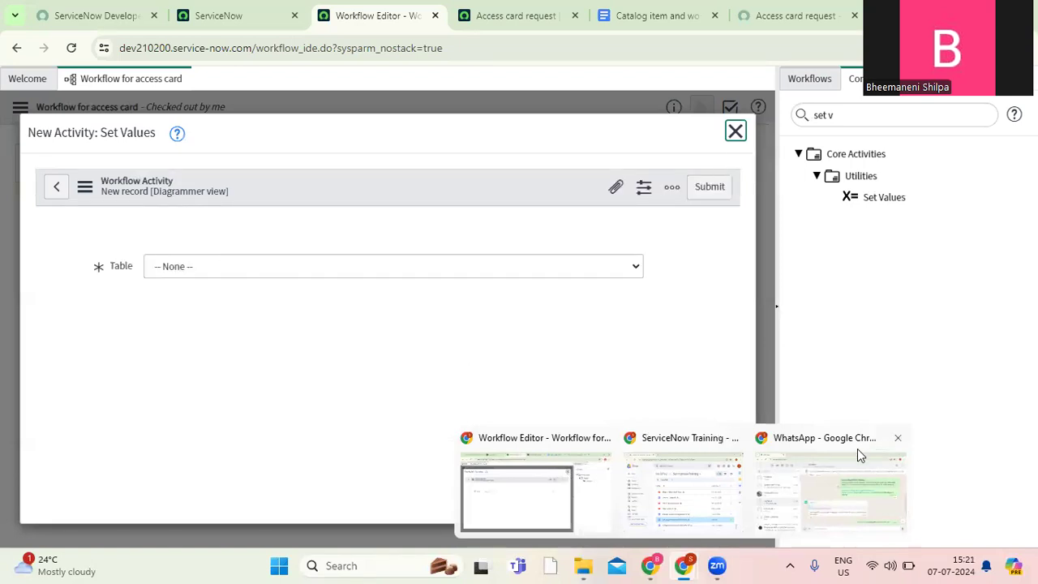
Close the WhatsApp browser window and confirm leaving the site.
{"action": "left_click", "coordinate": [898, 439]}
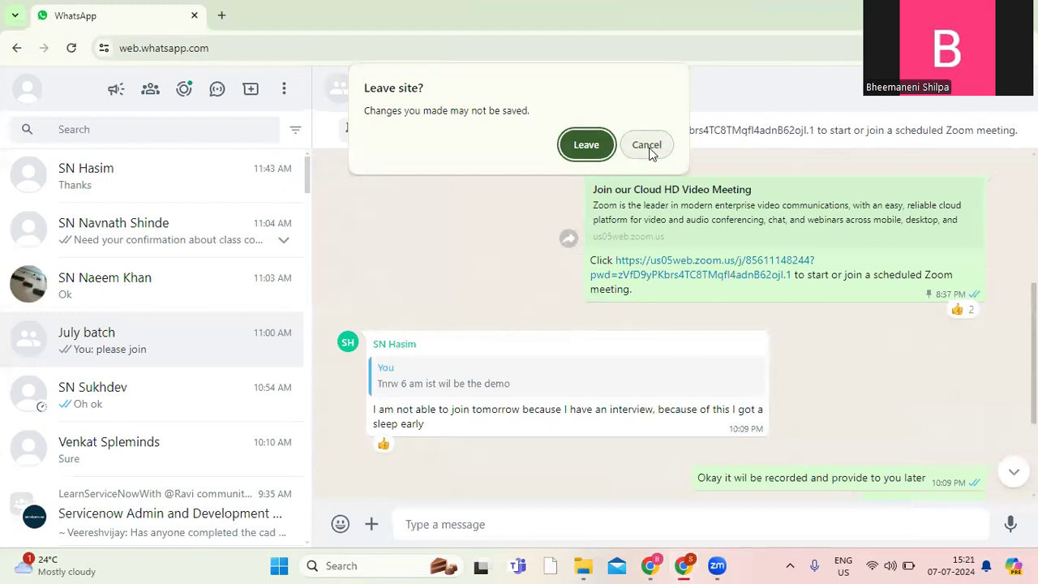
{"action": "left_click", "coordinate": [650, 150]}
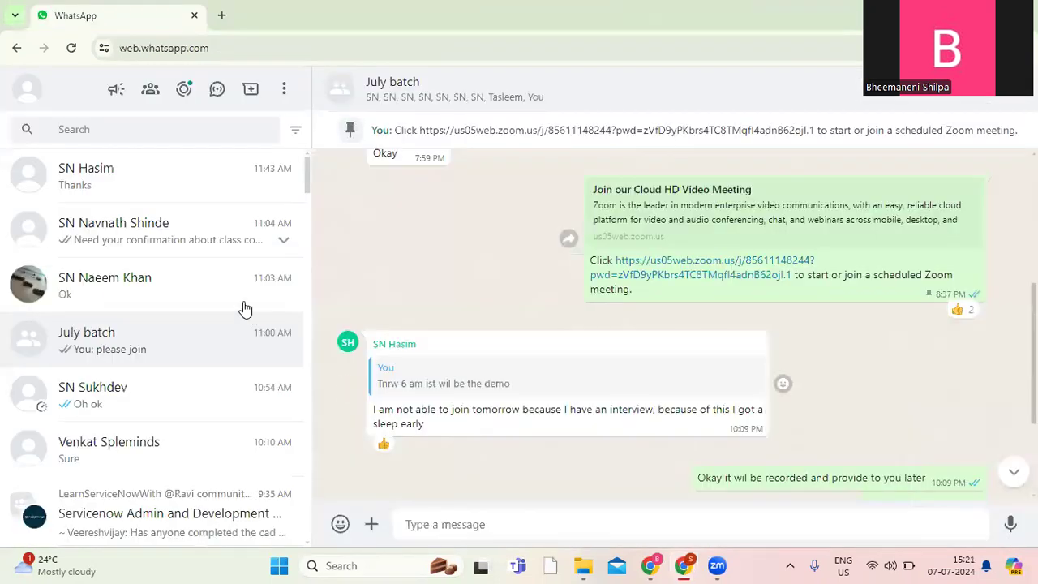
{"action": "left_click", "coordinate": [195, 16]}
{"action": "left_click", "coordinate": [585, 171]}
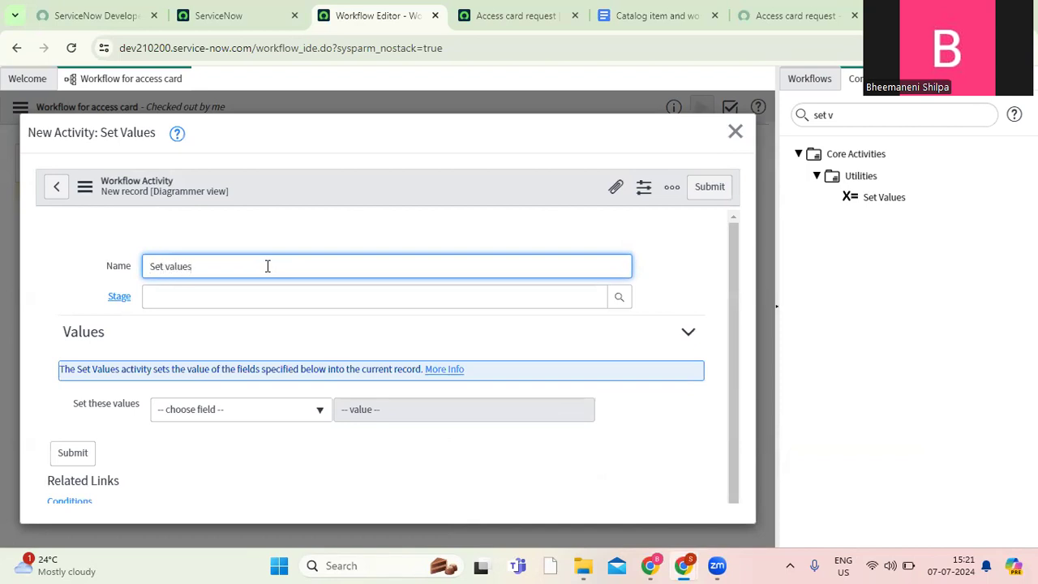
Make the Set Values activity set the Stage field to Completed.
{"action": "left_click", "coordinate": [259, 415]}
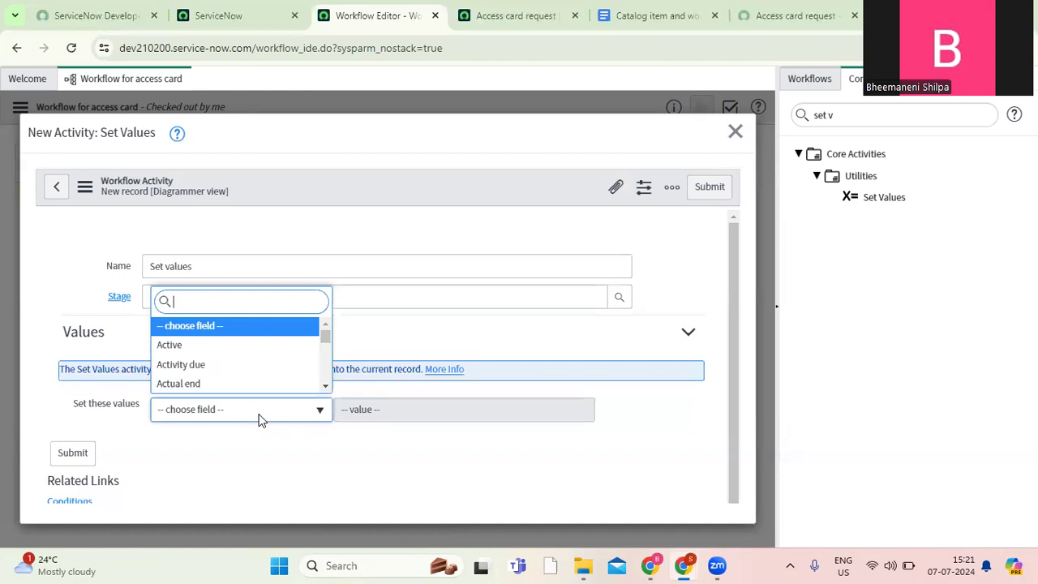
{"action": "type", "text": "stage"}
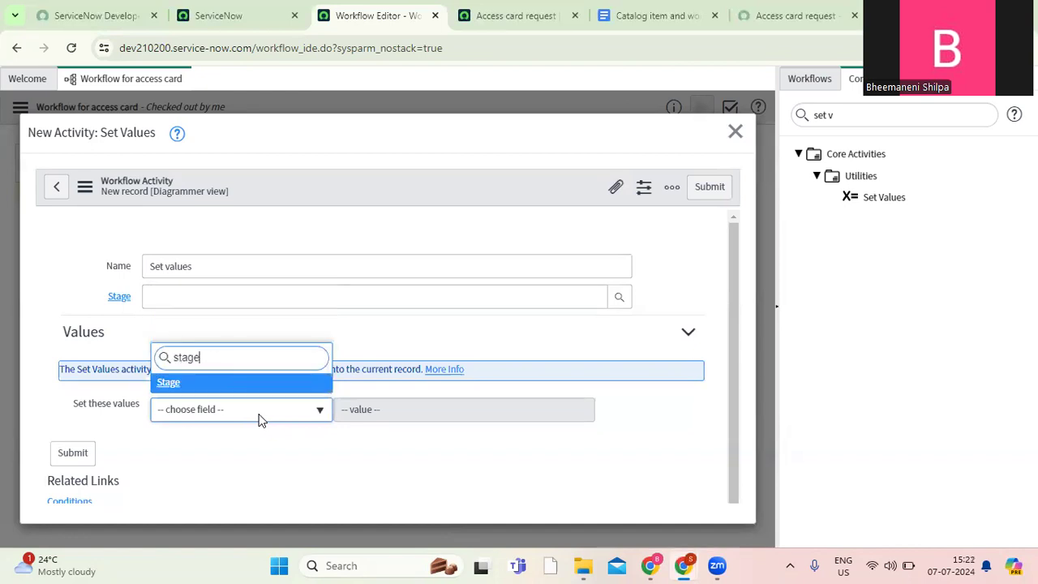
{"action": "left_click", "coordinate": [227, 382]}
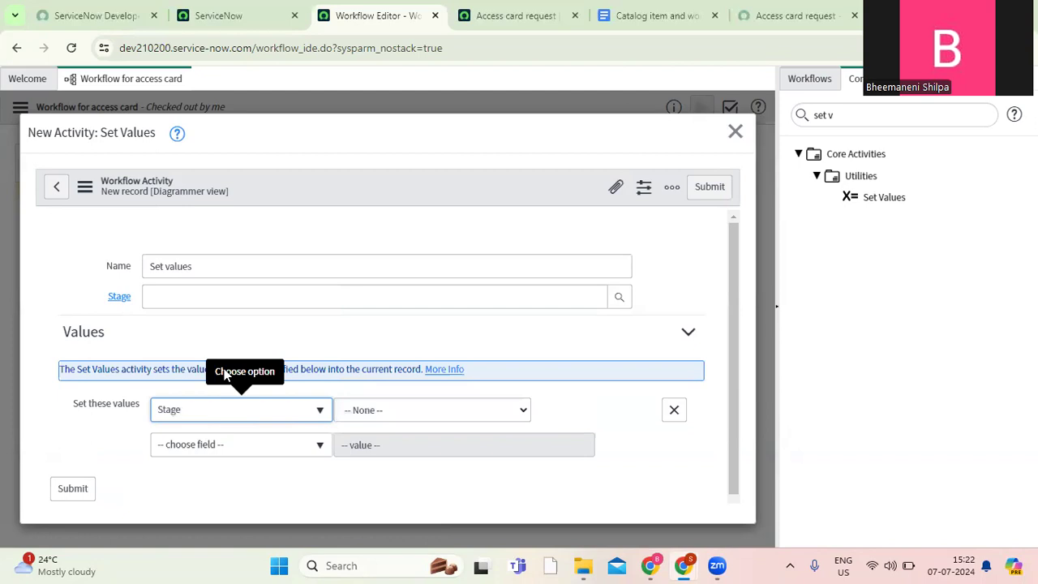
{"action": "left_click", "coordinate": [412, 412]}
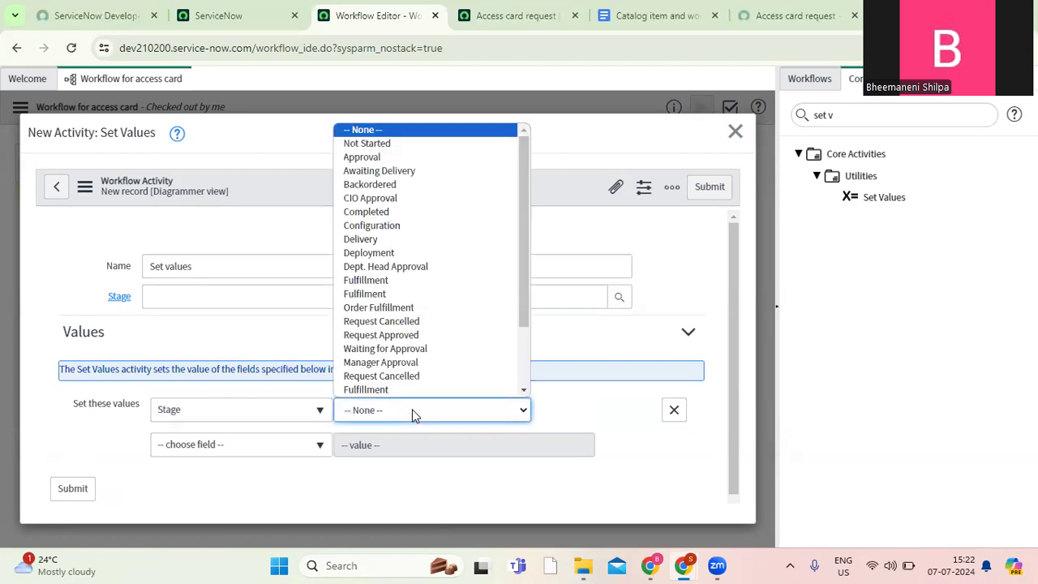
{"action": "type", "text": "co"}
{"action": "key", "text": "Return"}
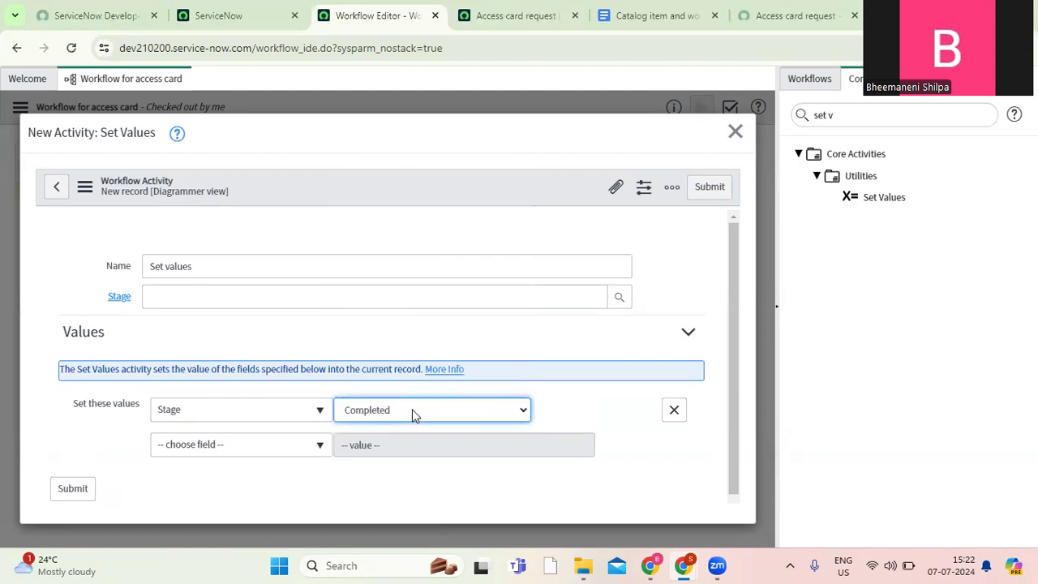
Add the State field with the value Closed Complete to the Set Values activity and submit it.
{"action": "left_click", "coordinate": [251, 452]}
{"action": "type", "text": "stat"}
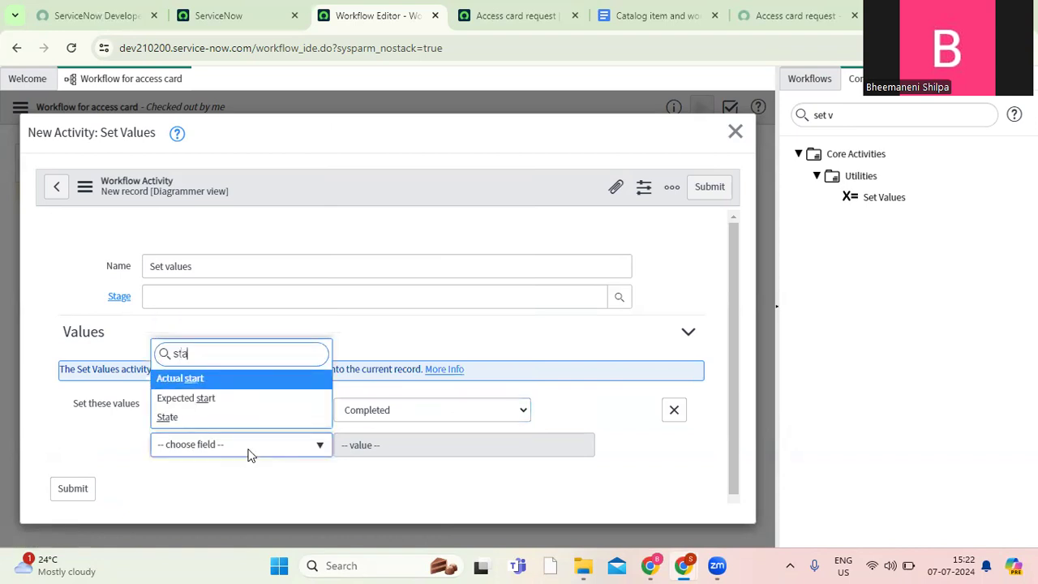
{"action": "left_click", "coordinate": [170, 418]}
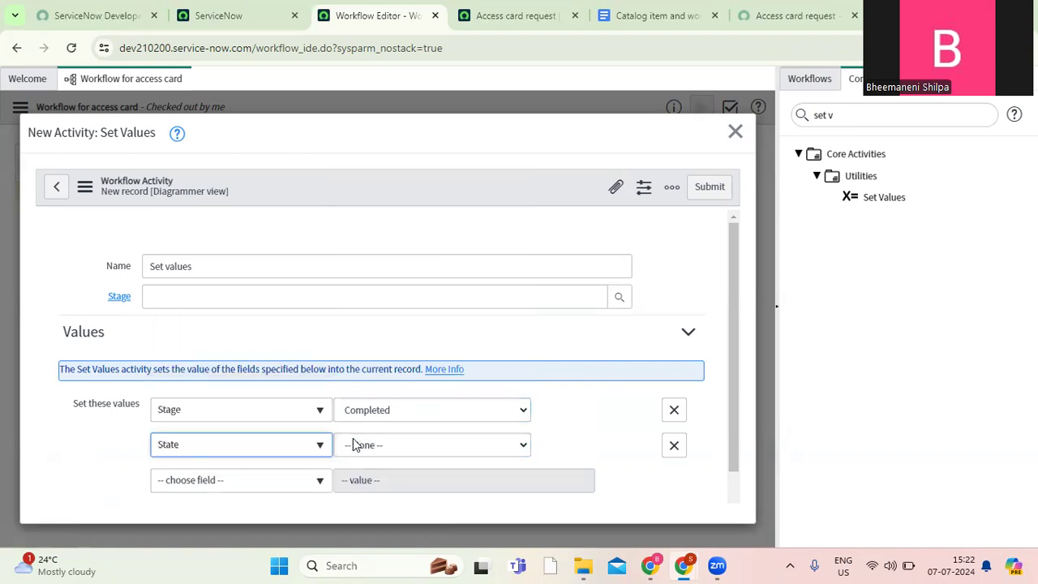
{"action": "left_click", "coordinate": [424, 447]}
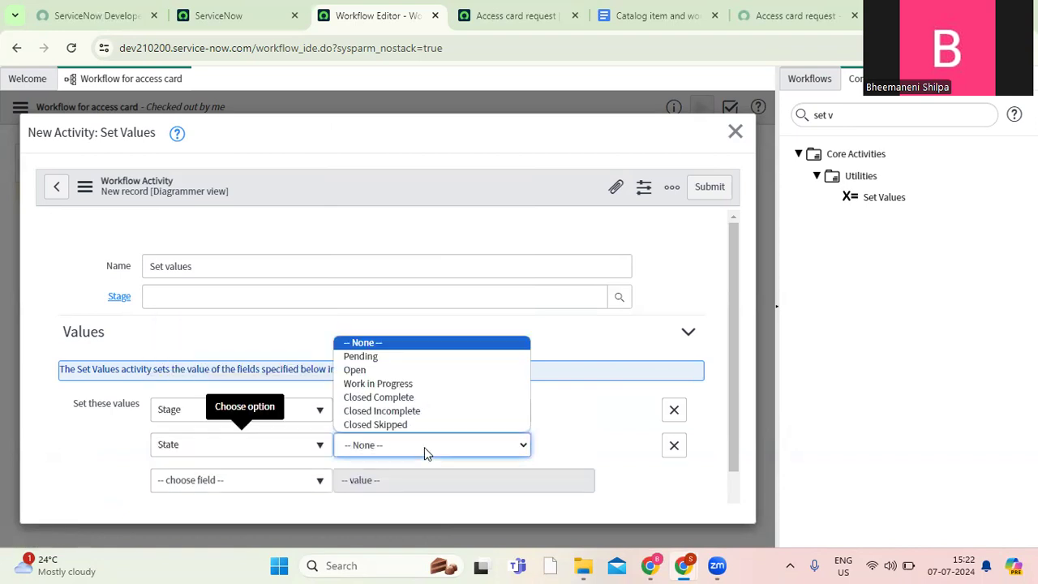
{"action": "left_click", "coordinate": [408, 397]}
{"action": "left_click", "coordinate": [714, 192]}
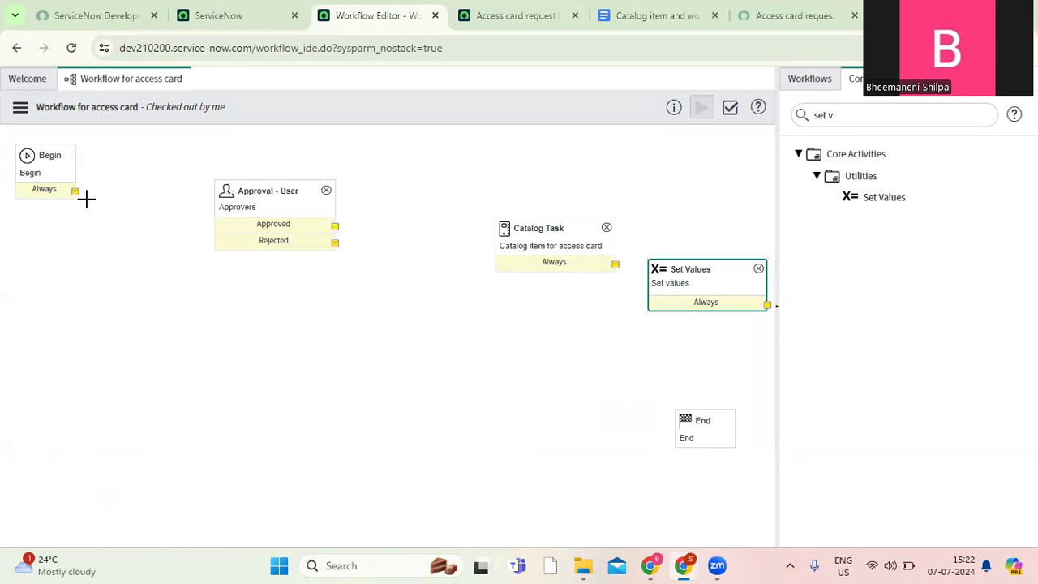
Connect Begin to the user approval, move the Catalog Task closer, and link the approval's Approved outcome to it.
{"action": "left_click_drag", "start_coordinate": [75, 190], "coordinate": [212, 226]}
{"action": "left_click_drag", "start_coordinate": [79, 197], "coordinate": [213, 229]}
{"action": "left_click_drag", "start_coordinate": [76, 193], "coordinate": [219, 206]}
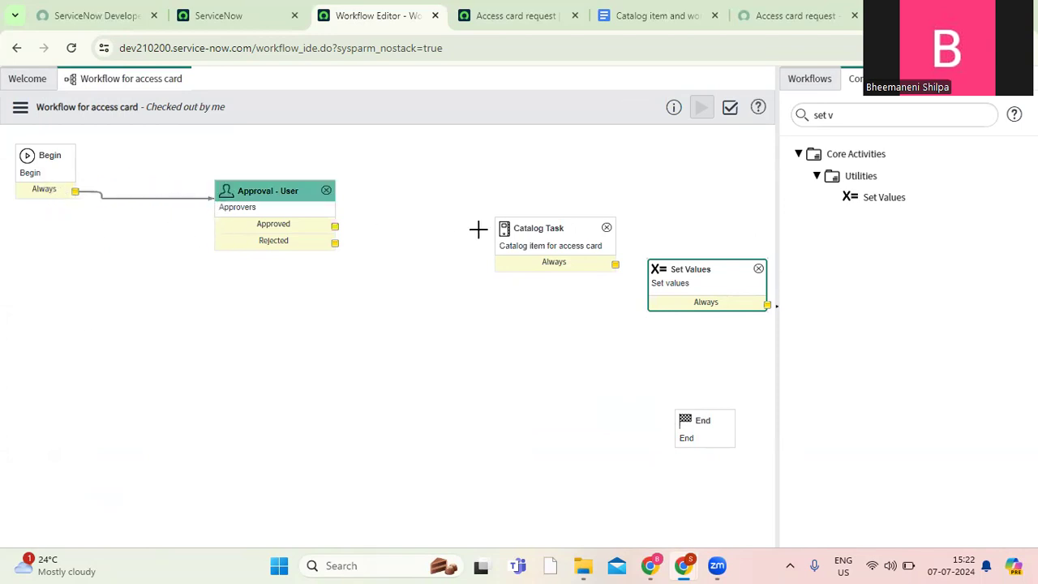
{"action": "left_click_drag", "start_coordinate": [524, 228], "coordinate": [477, 201]}
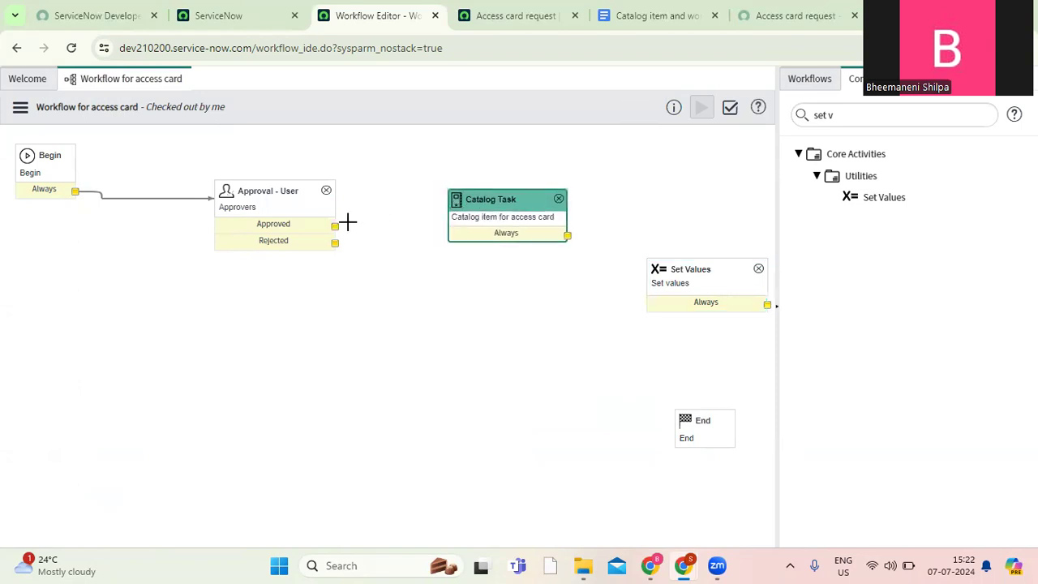
{"action": "left_click_drag", "start_coordinate": [335, 226], "coordinate": [456, 213]}
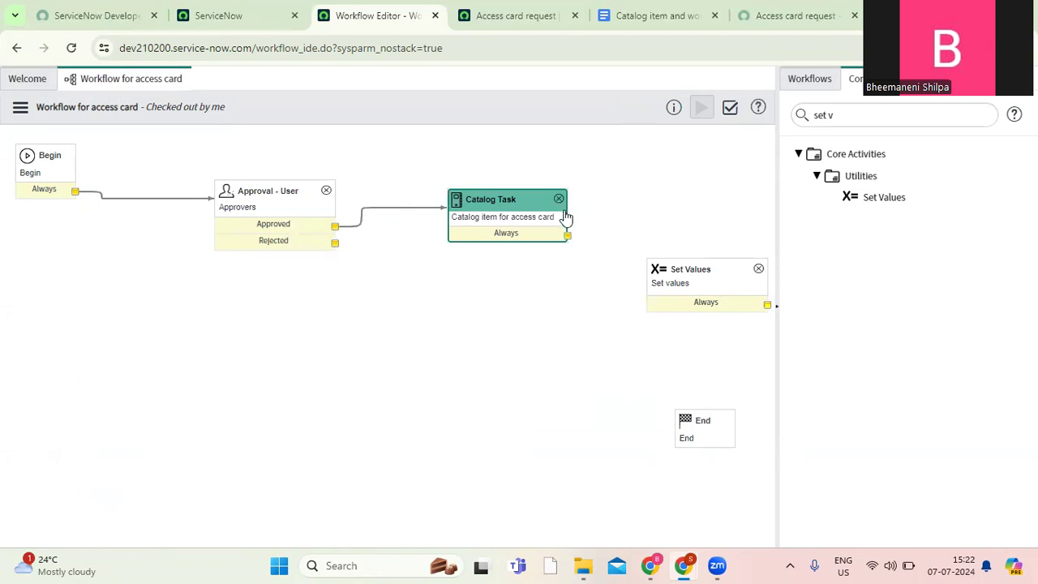
Connect the Catalog Task to the Set Values activity and the Set Values activity to End.
{"action": "left_click_drag", "start_coordinate": [569, 237], "coordinate": [657, 292]}
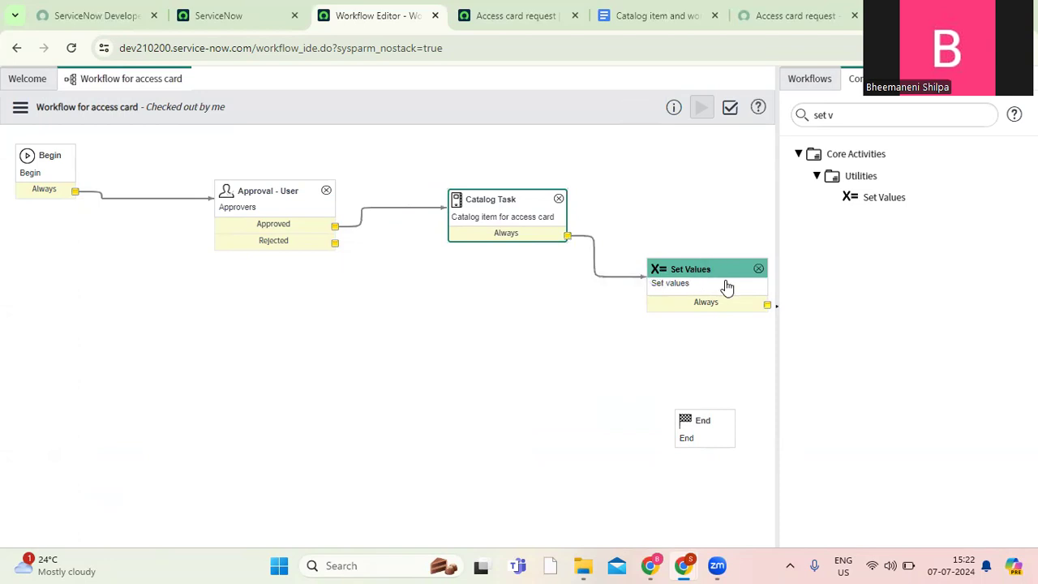
{"action": "left_click_drag", "start_coordinate": [766, 306], "coordinate": [705, 418]}
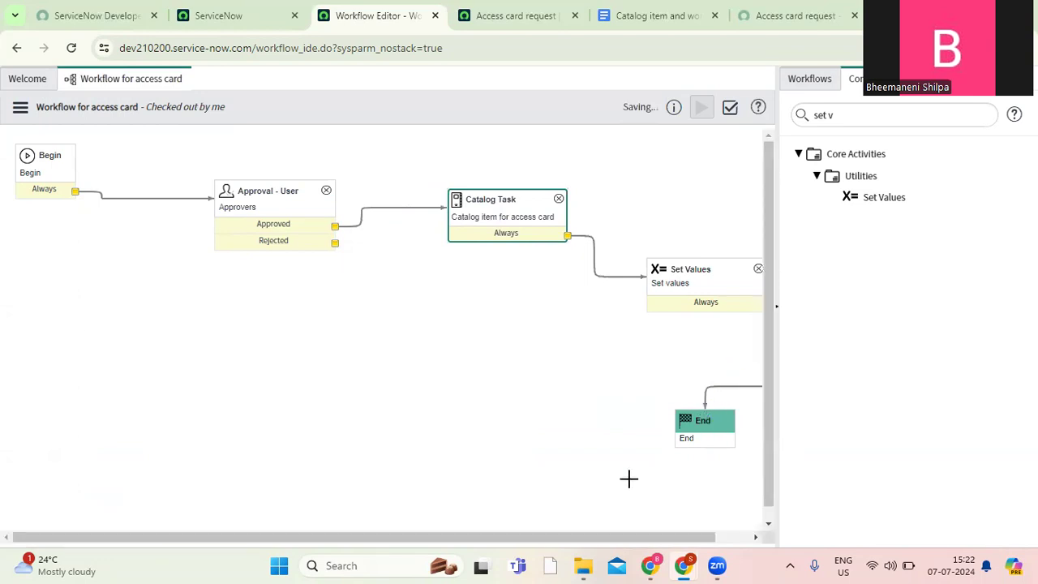
{"action": "left_click_drag", "start_coordinate": [699, 293], "coordinate": [638, 310]}
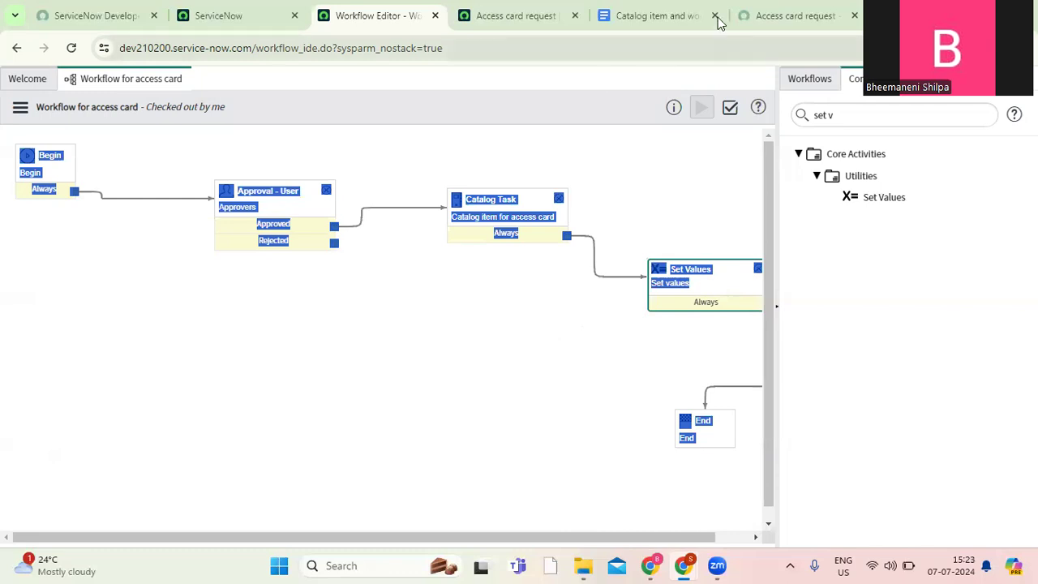
Check the rejection rule in the requirements document and add a Set Values activity named "Rejected state values" below the approval.
{"action": "left_click", "coordinate": [637, 18]}
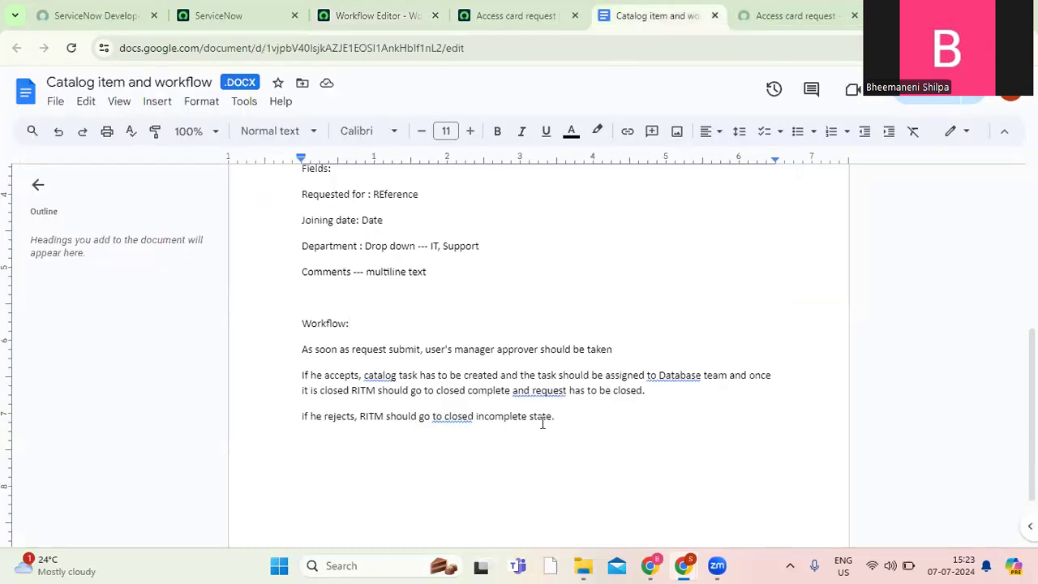
{"action": "left_click", "coordinate": [511, 21]}
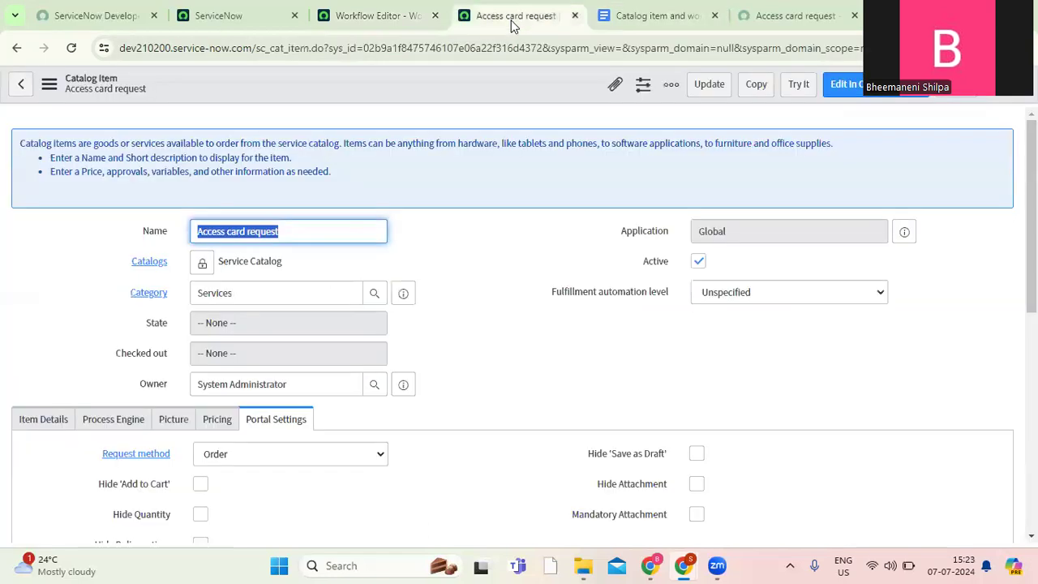
{"action": "left_click", "coordinate": [358, 23]}
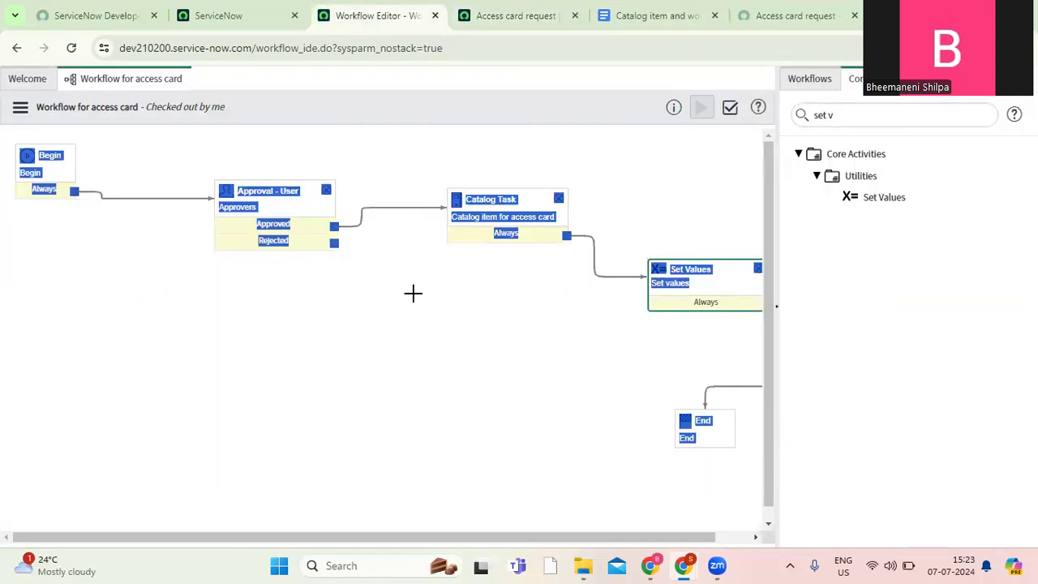
{"action": "left_click_drag", "start_coordinate": [885, 197], "coordinate": [319, 341]}
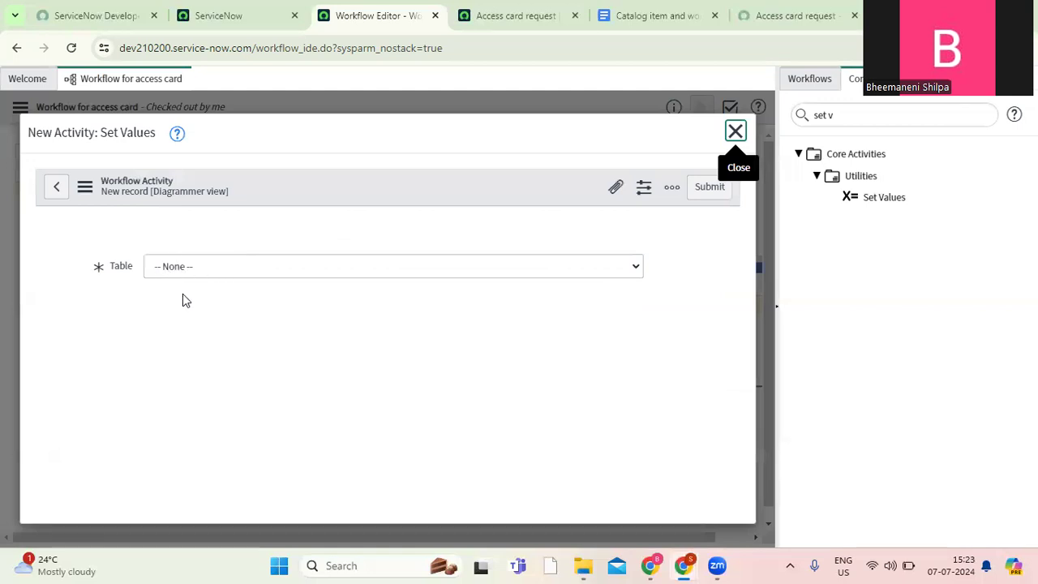
{"action": "left_click", "coordinate": [148, 276]}
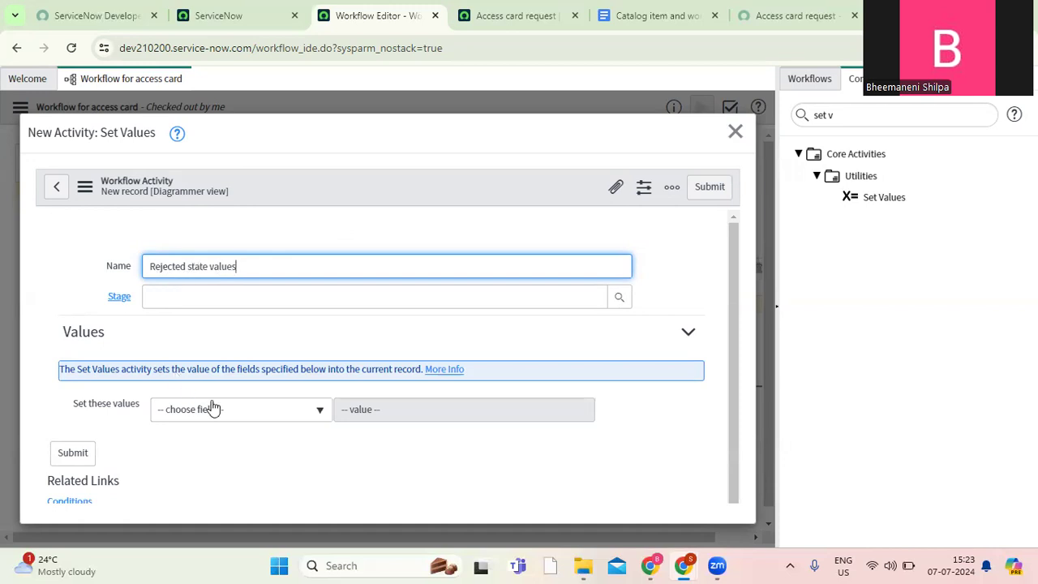
Make the "Rejected state values" activity set the State field to Closed Incomplete.
{"action": "left_click", "coordinate": [220, 411]}
{"action": "type", "text": "state"}
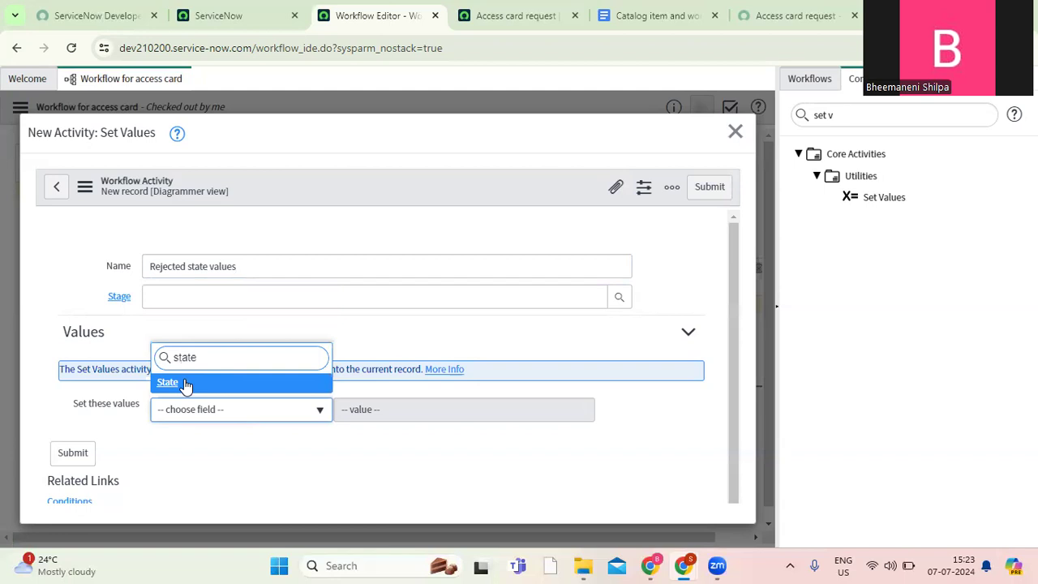
{"action": "key", "text": "Return"}
{"action": "left_click", "coordinate": [375, 412]}
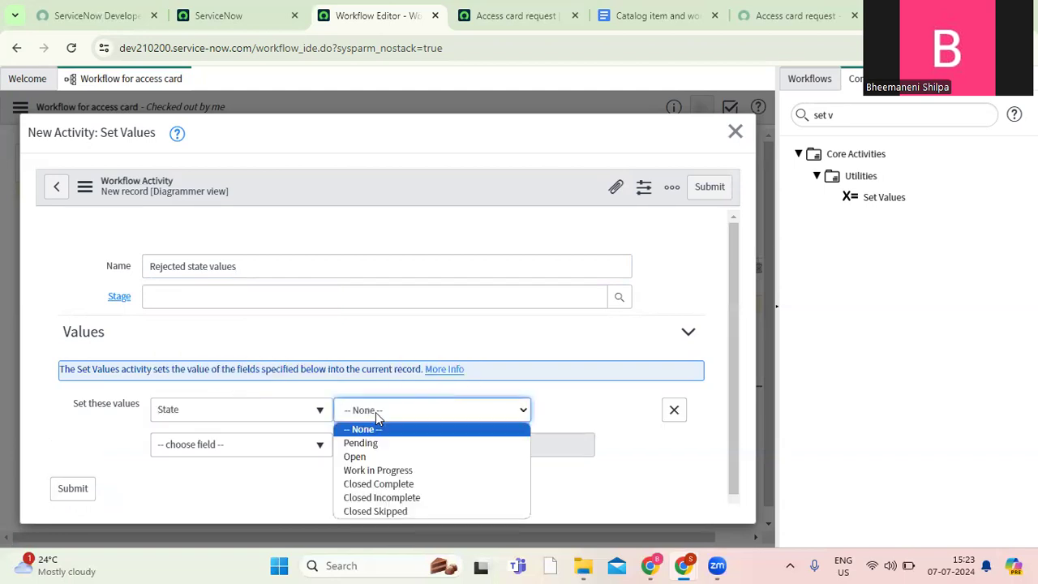
{"action": "left_click", "coordinate": [399, 497]}
Add the Stage field with the value Request Cancelled to the rejection activity and submit it.
{"action": "left_click", "coordinate": [243, 451]}
{"action": "type", "text": "stage"}
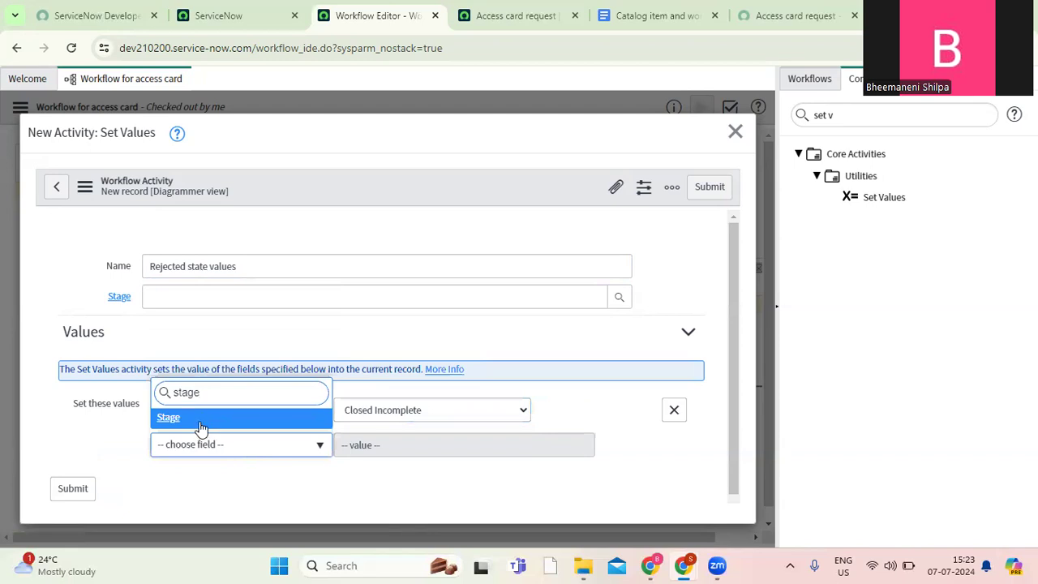
{"action": "left_click", "coordinate": [201, 419]}
{"action": "left_click", "coordinate": [421, 448]}
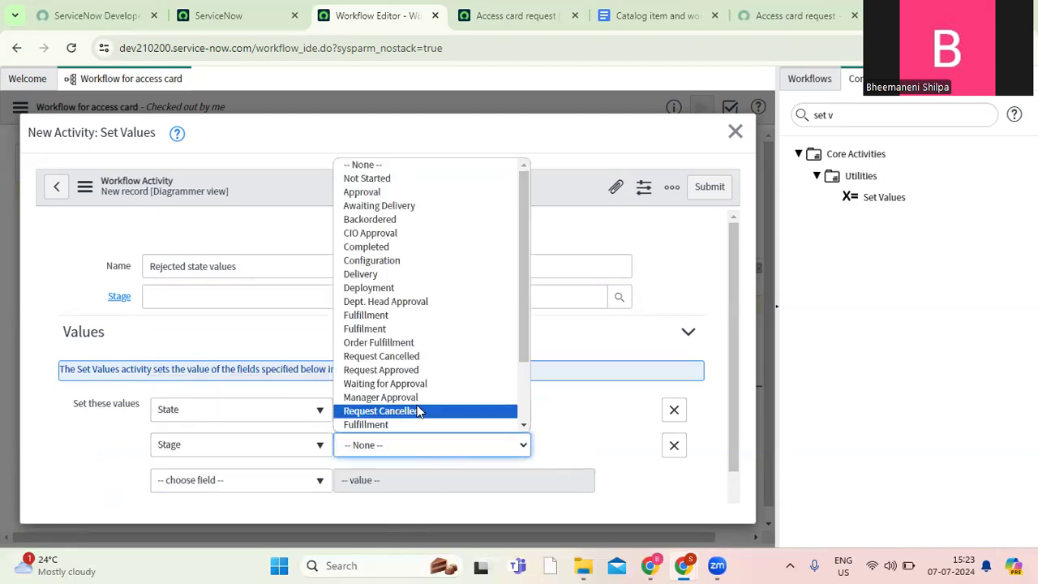
{"action": "left_click", "coordinate": [418, 412]}
{"action": "left_click", "coordinate": [712, 190]}
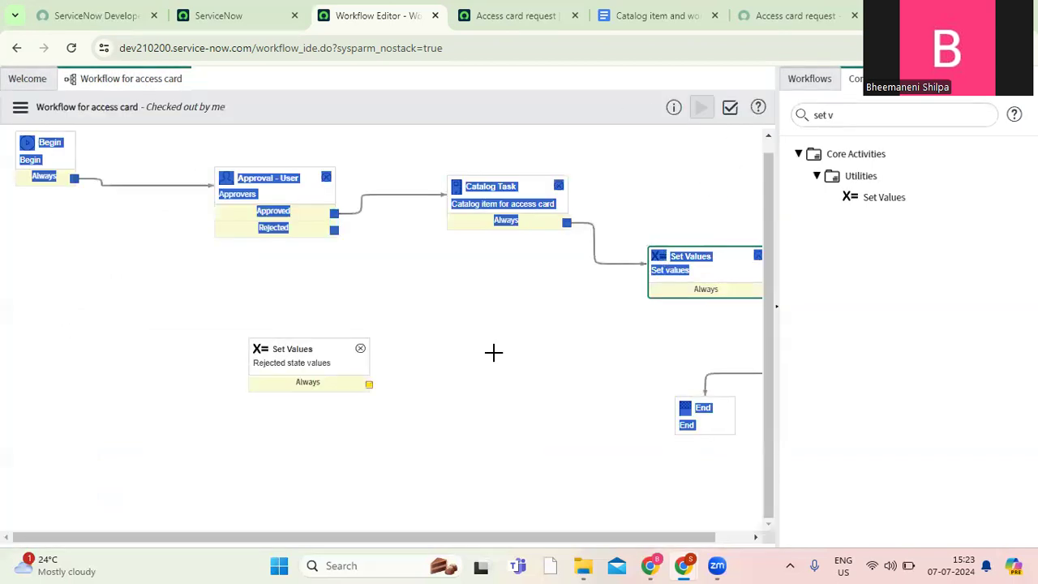
Connect the approval's Rejected outcome to "Rejected state values" and that activity to End.
{"action": "left_click_drag", "start_coordinate": [335, 231], "coordinate": [357, 349]}
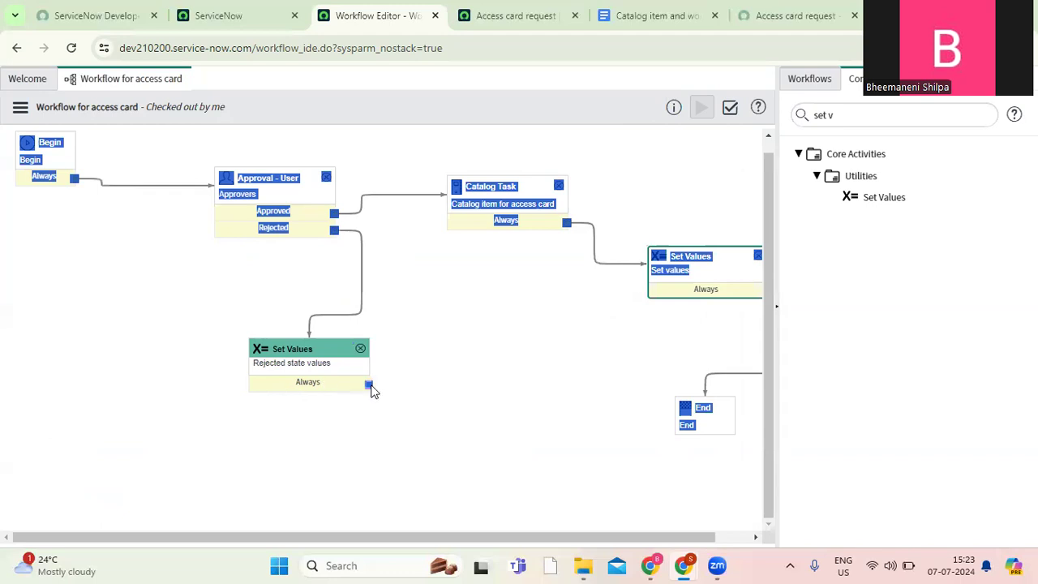
{"action": "left_click_drag", "start_coordinate": [370, 386], "coordinate": [687, 424]}
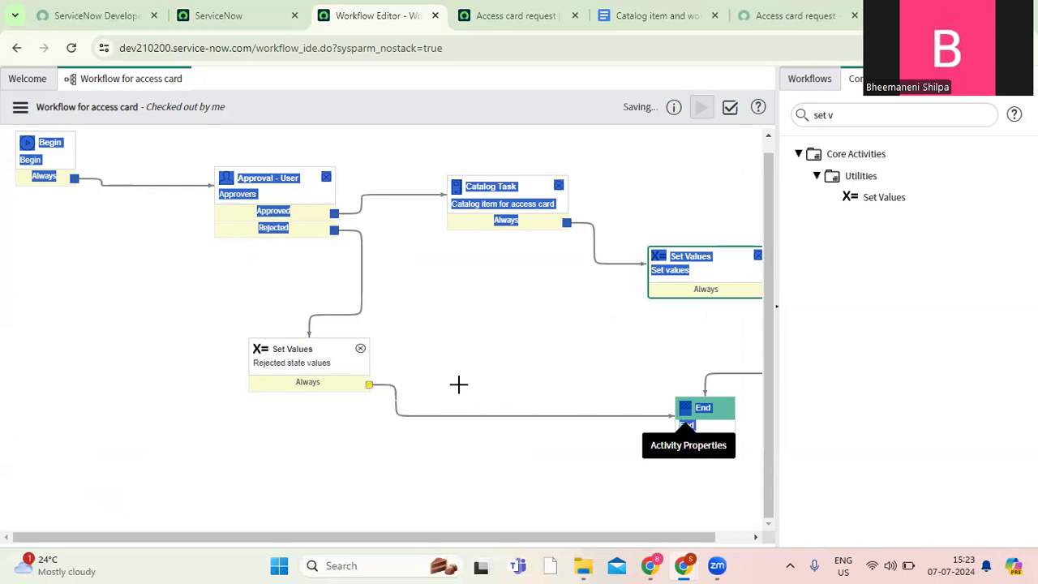
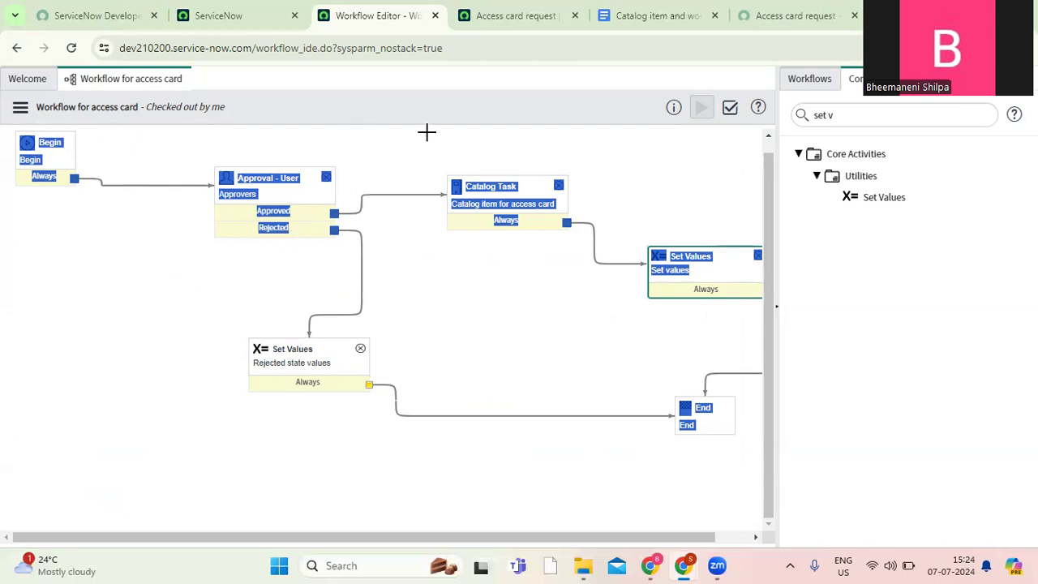
Check the Access card request item's Process Engine settings and publish "Workflow for access card".
{"action": "left_click", "coordinate": [504, 24]}
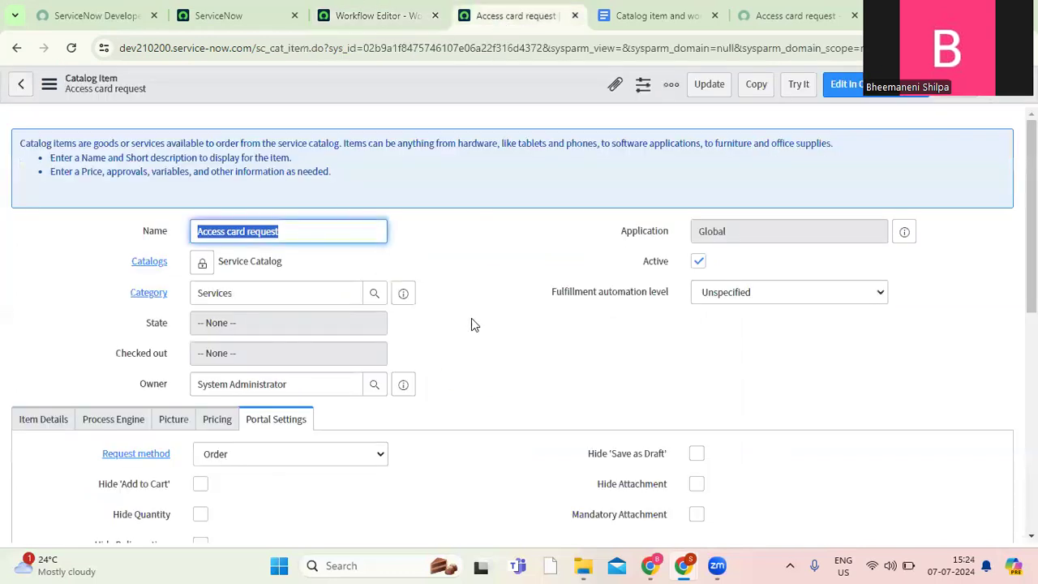
{"action": "scroll", "coordinate": [478, 285], "scroll_direction": "down", "scroll_amount": 2}
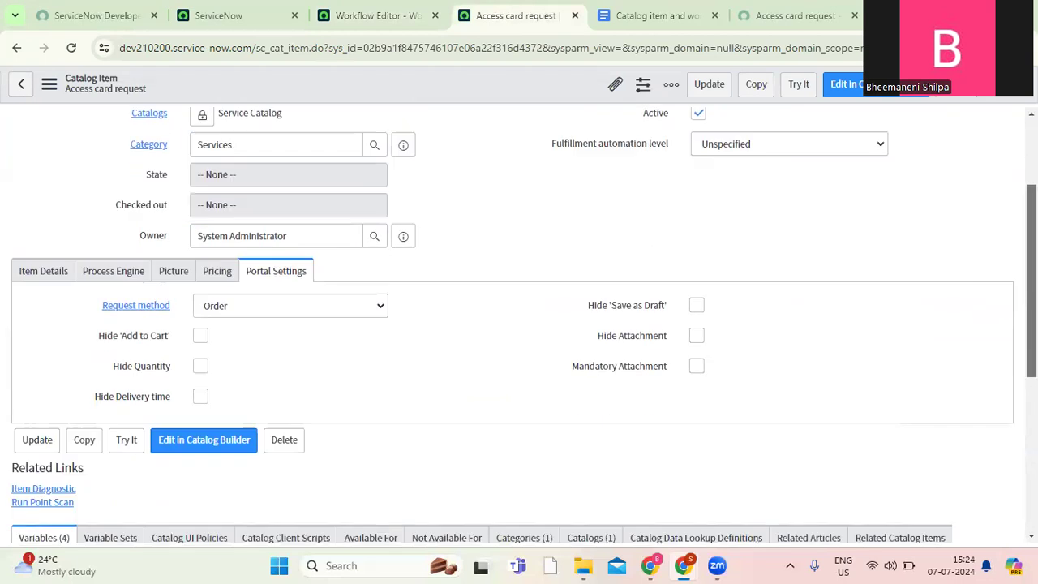
{"action": "left_click", "coordinate": [119, 273]}
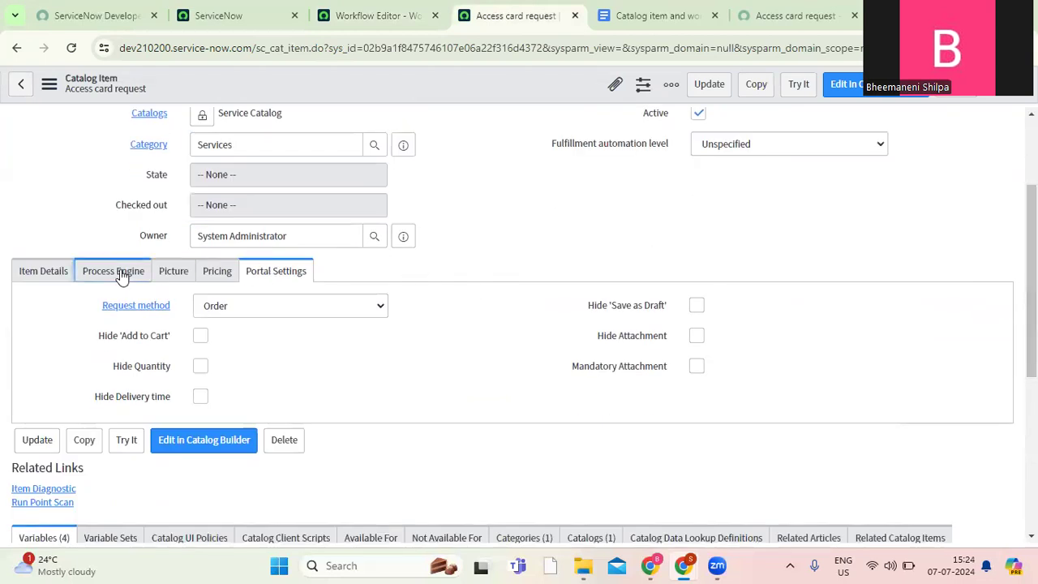
{"action": "left_click", "coordinate": [375, 16]}
{"action": "left_click", "coordinate": [491, 24]}
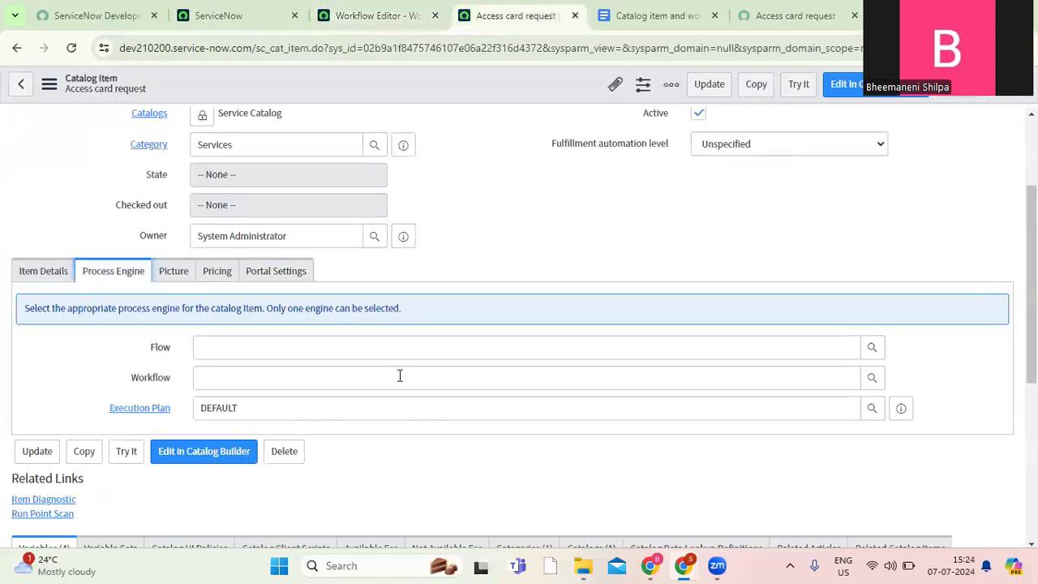
{"action": "left_click", "coordinate": [375, 16]}
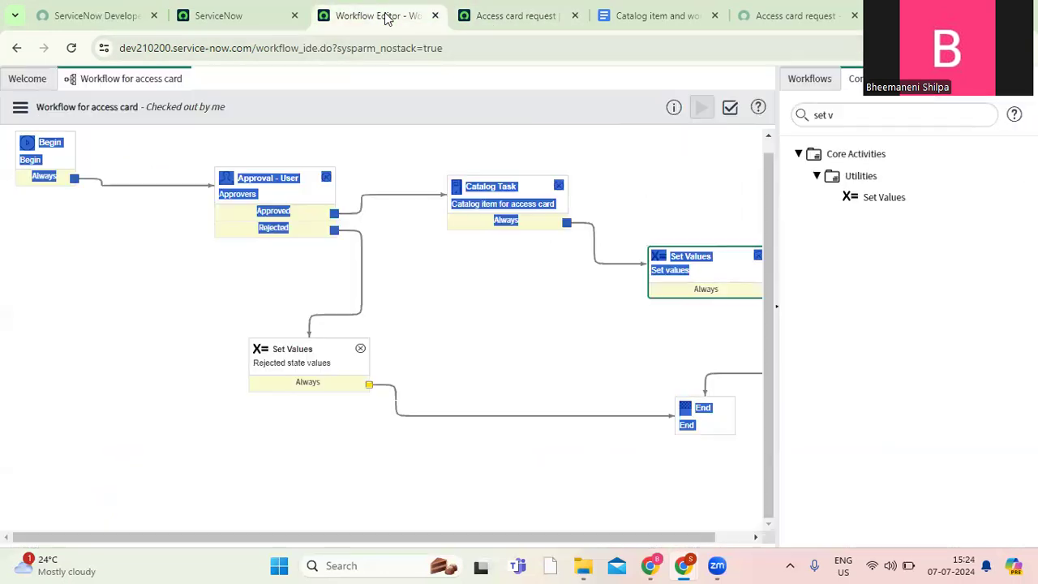
{"action": "left_click", "coordinate": [19, 109]}
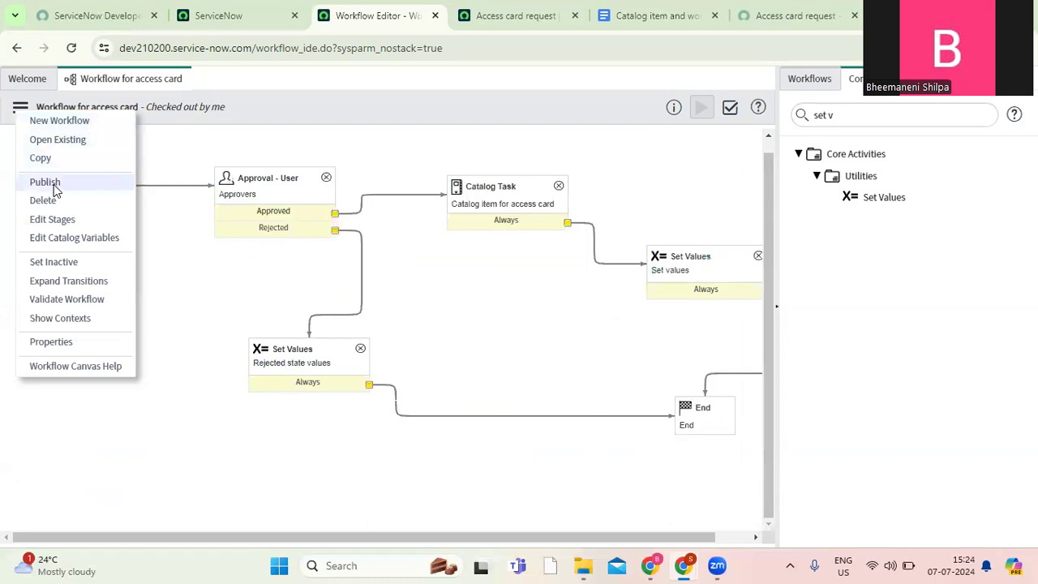
{"action": "left_click", "coordinate": [49, 184]}
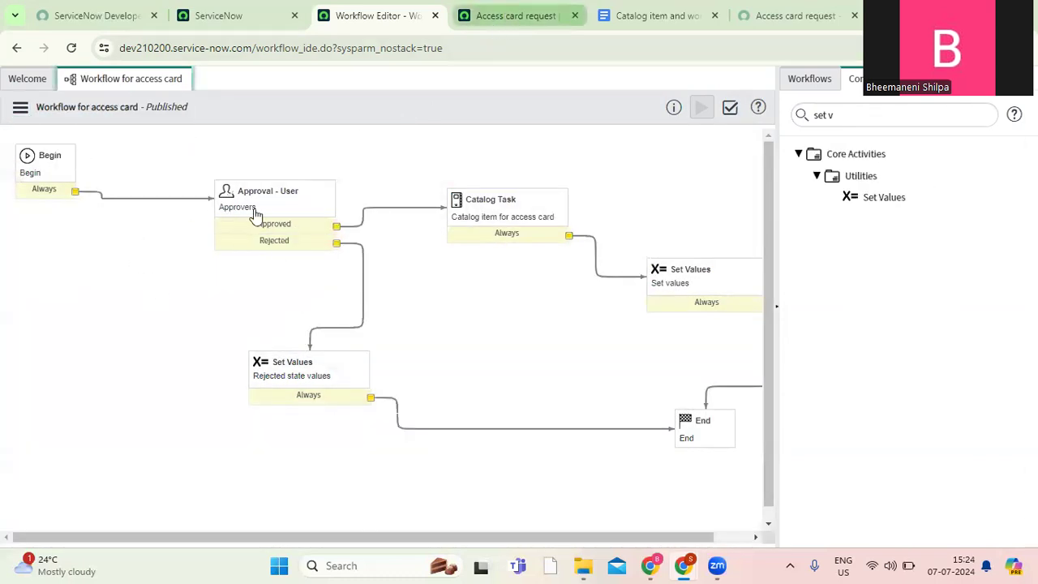
Set the catalog item's Workflow to "Workflow for access card" and save the record.
{"action": "left_click", "coordinate": [505, 17]}
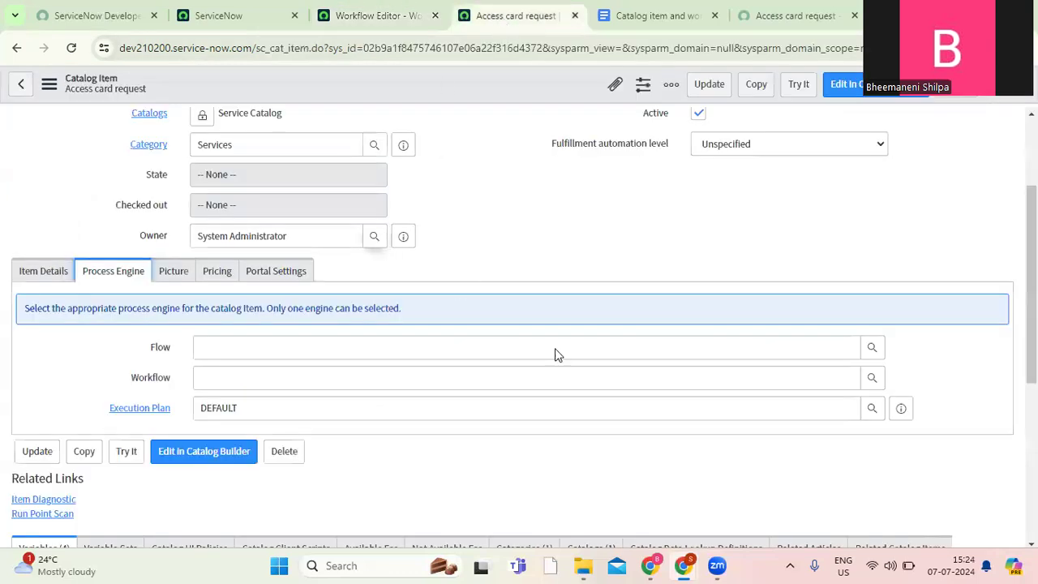
{"action": "left_click", "coordinate": [382, 24]}
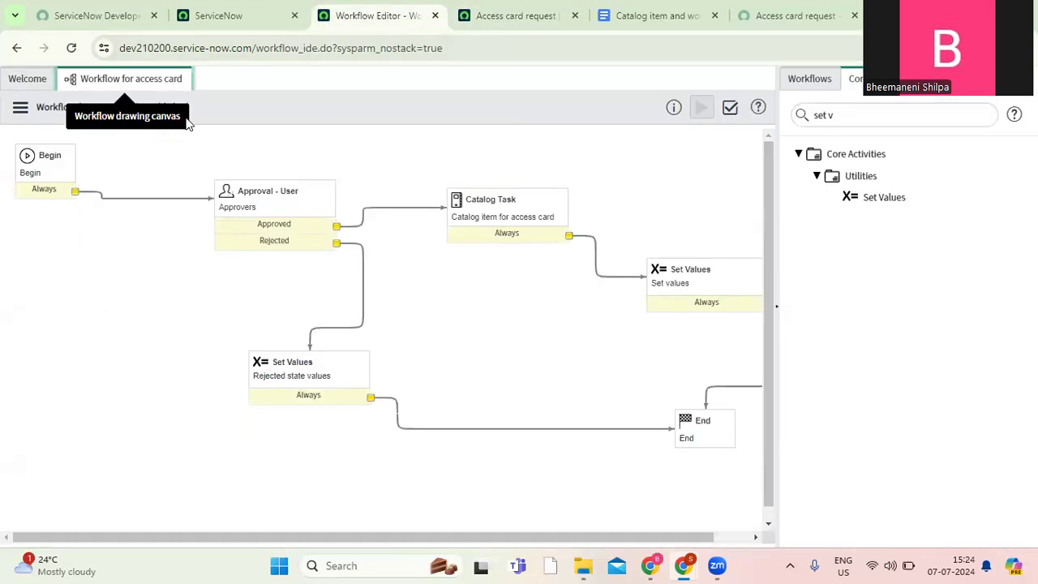
{"action": "left_click", "coordinate": [505, 19]}
{"action": "left_click", "coordinate": [377, 369]}
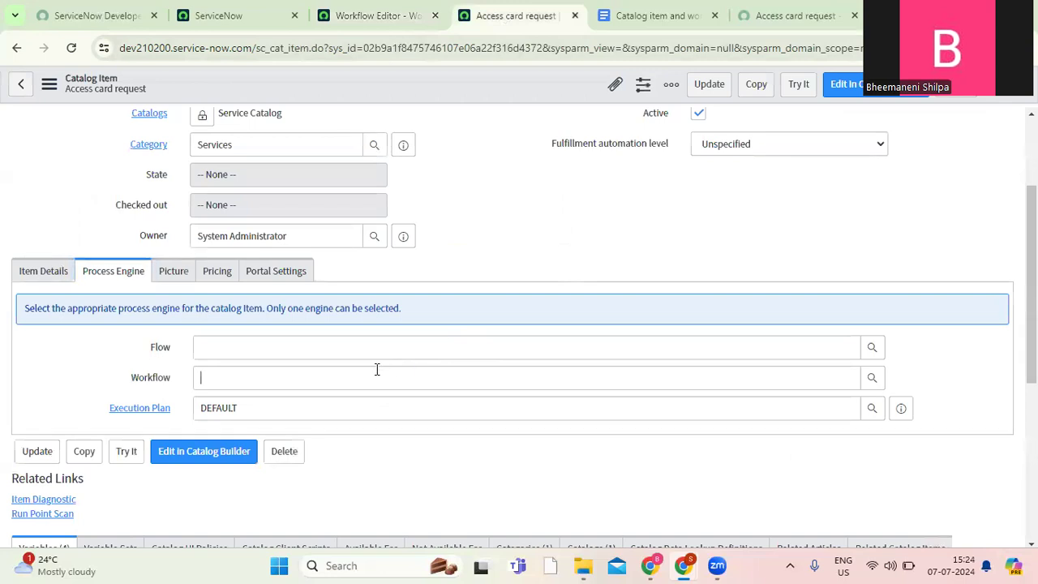
{"action": "type", "text": "workflow"}
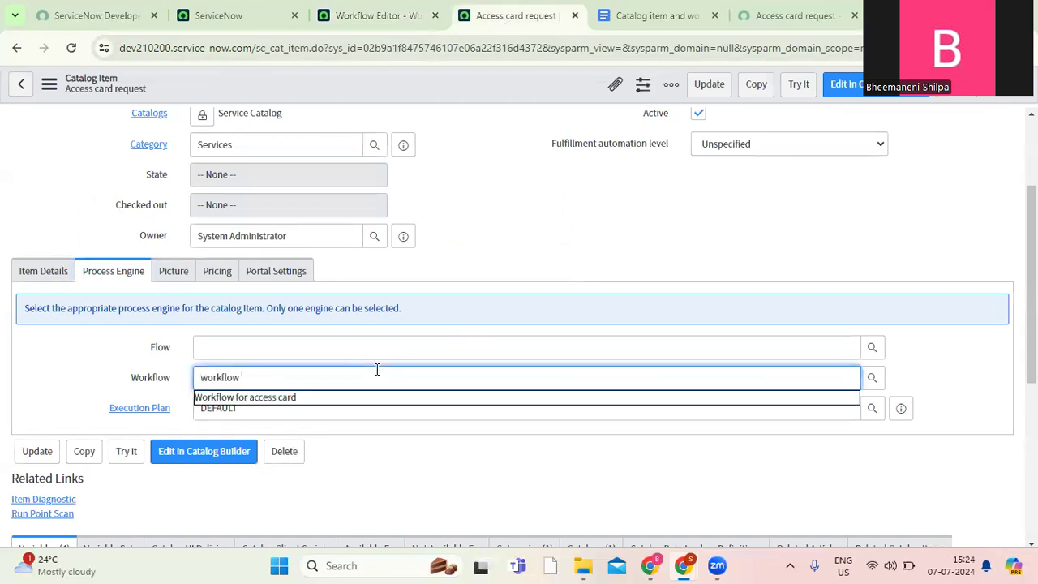
{"action": "left_click", "coordinate": [290, 398]}
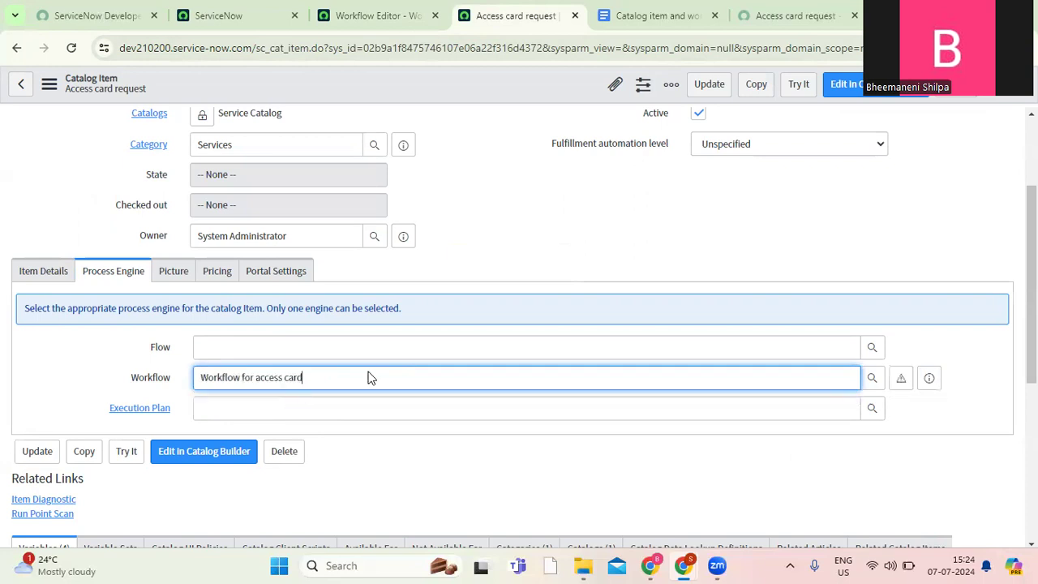
{"action": "left_click", "coordinate": [466, 93]}
{"action": "right_click", "coordinate": [466, 92]}
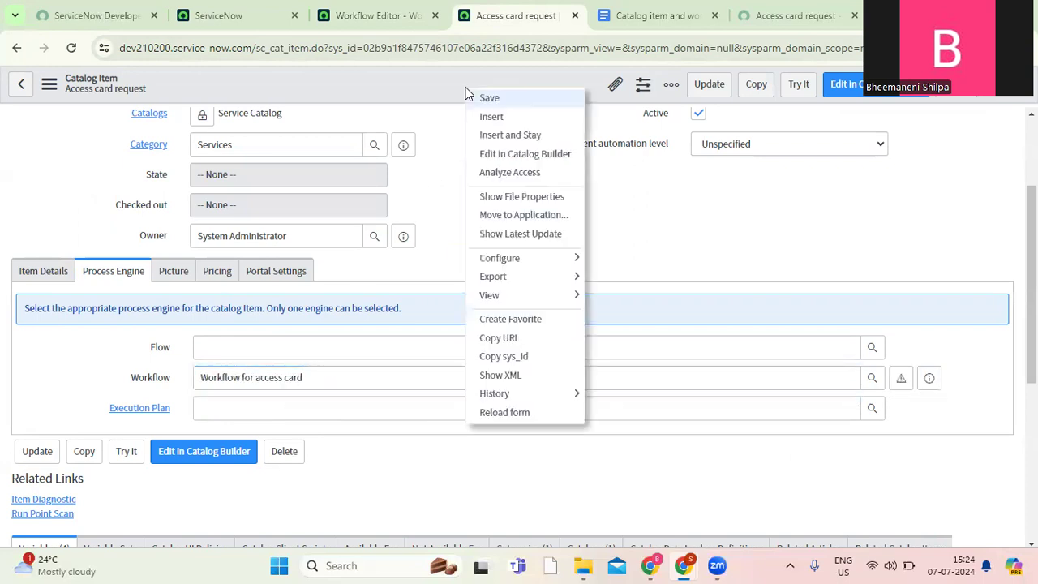
{"action": "left_click", "coordinate": [487, 98]}
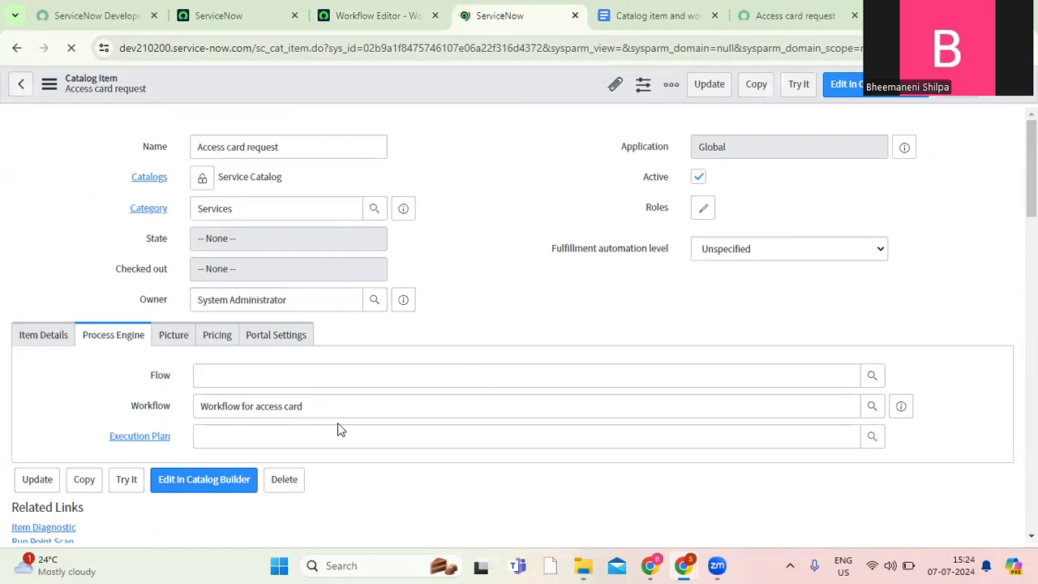
{"action": "left_click_drag", "start_coordinate": [1031, 172], "coordinate": [1032, 435]}
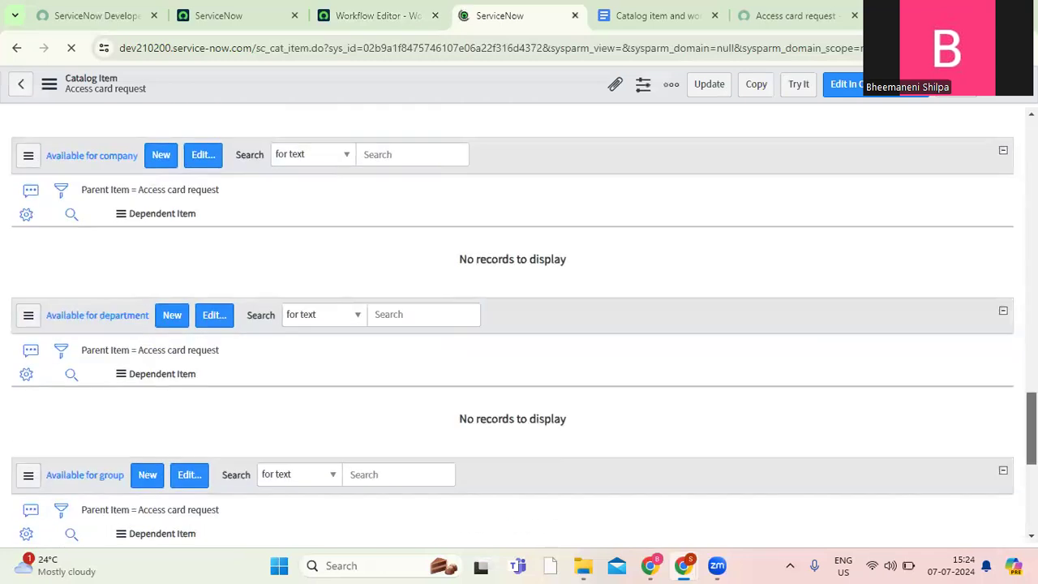
Reload the Access card request page in the service portal, discarding its unsaved entries.
{"action": "left_click", "coordinate": [784, 16]}
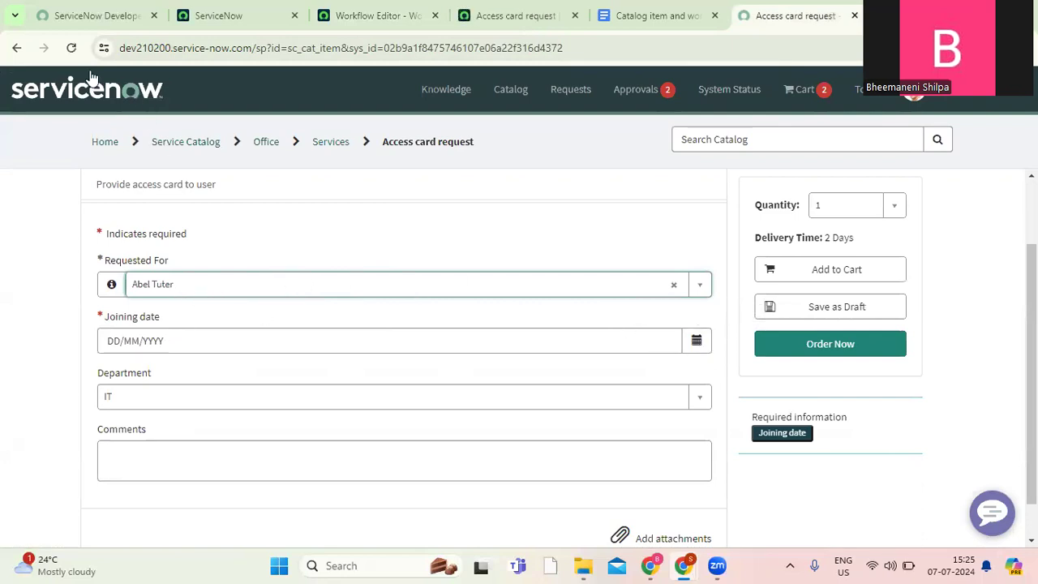
{"action": "left_click", "coordinate": [71, 48]}
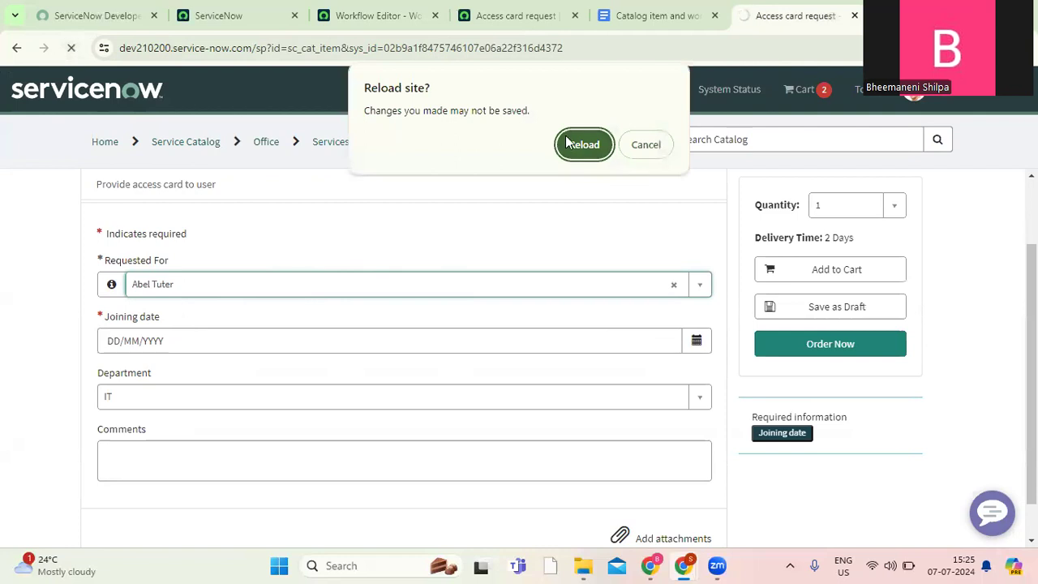
{"action": "left_click", "coordinate": [566, 143]}
{"action": "left_click", "coordinate": [513, 23]}
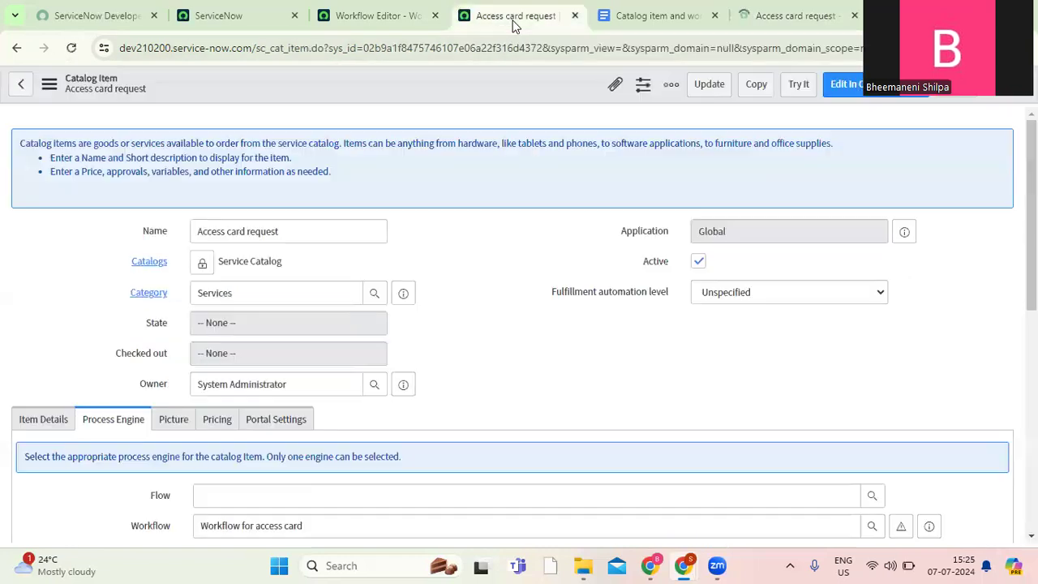
{"action": "left_click", "coordinate": [788, 16]}
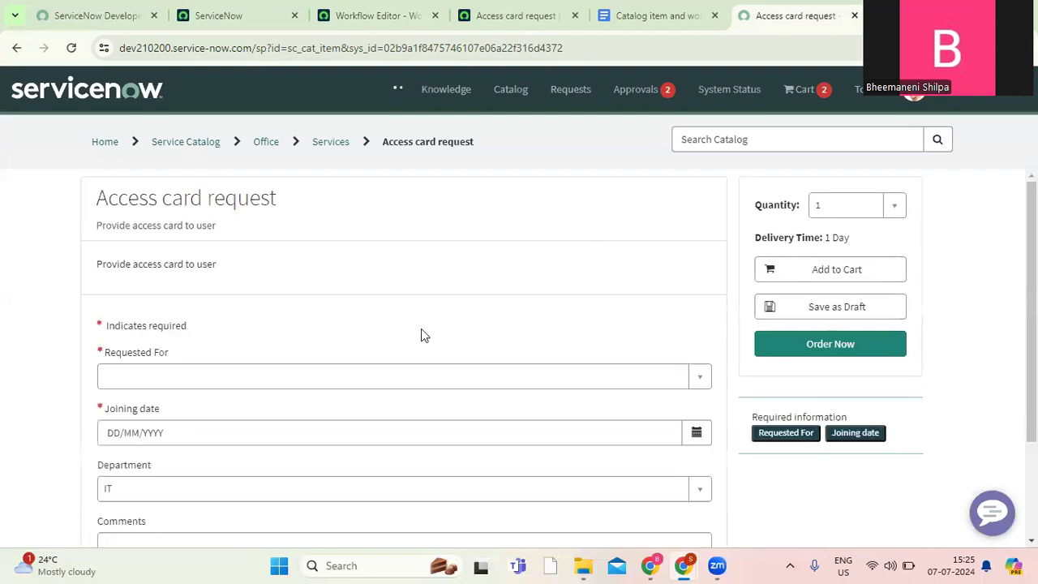
Fill in the access card request with the requested-for user, joining date 10/07/2024 and the comment "Testing".
{"action": "left_click", "coordinate": [251, 379]}
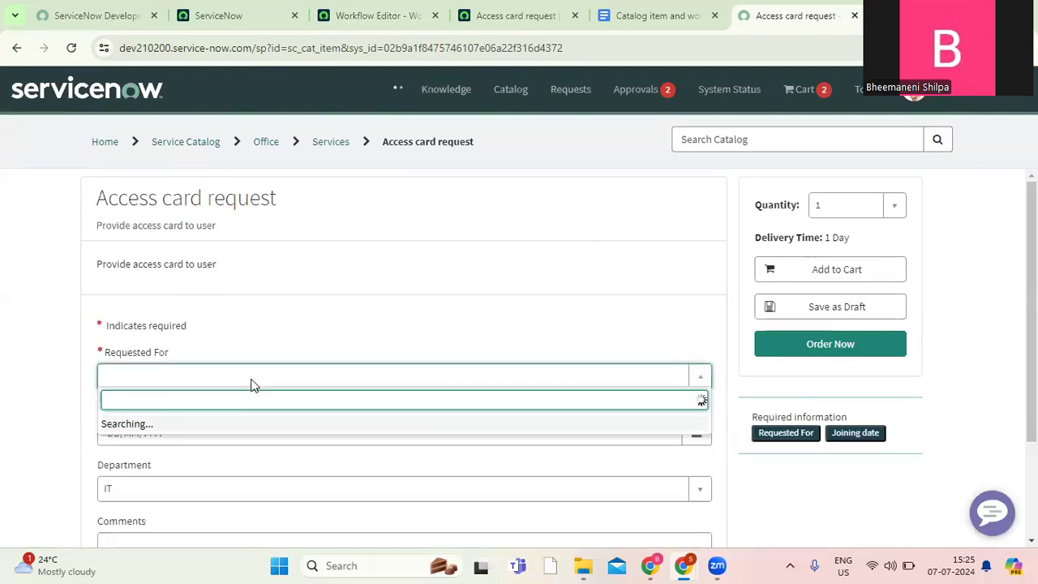
{"action": "left_click", "coordinate": [182, 228]}
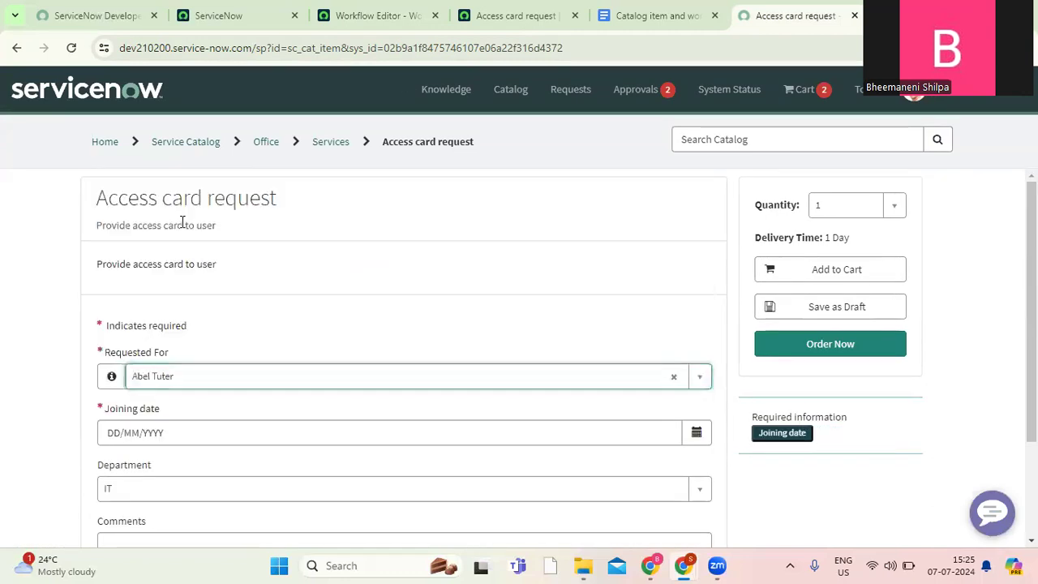
{"action": "left_click", "coordinate": [696, 433]}
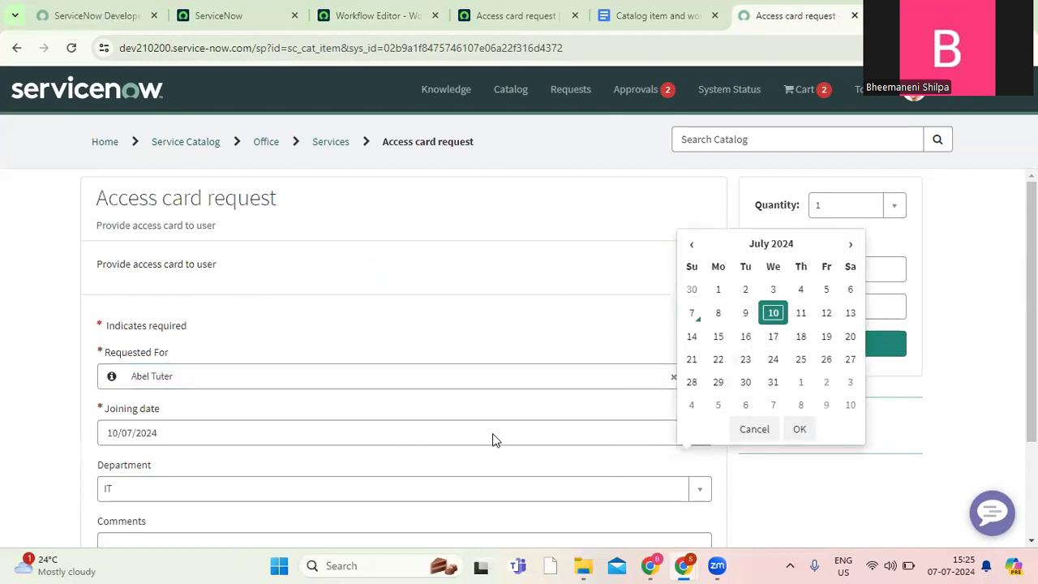
{"action": "left_click", "coordinate": [1031, 324]}
{"action": "left_click_drag", "start_coordinate": [1032, 324], "coordinate": [1032, 390]}
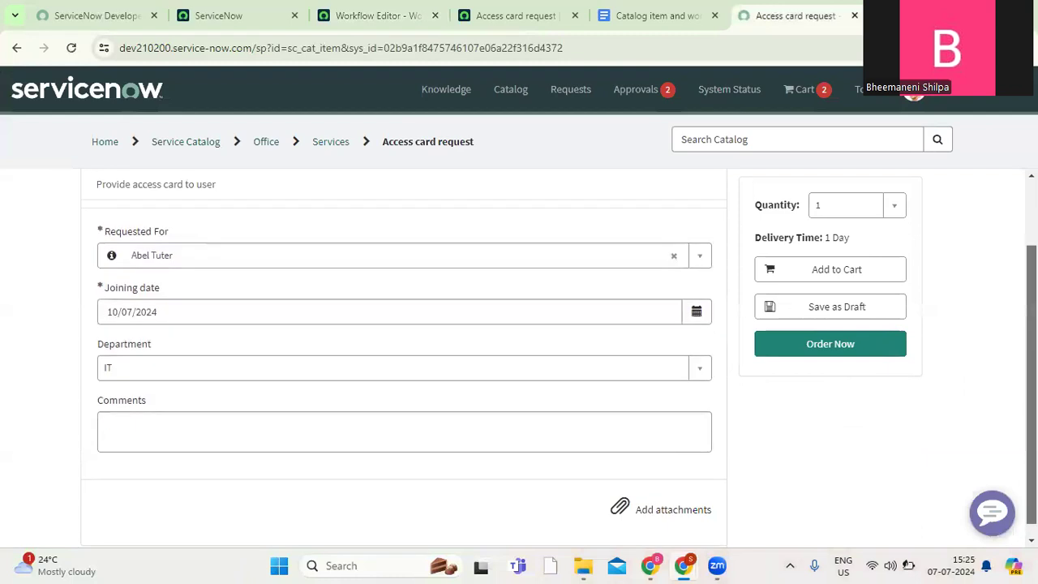
{"action": "left_click", "coordinate": [551, 428]}
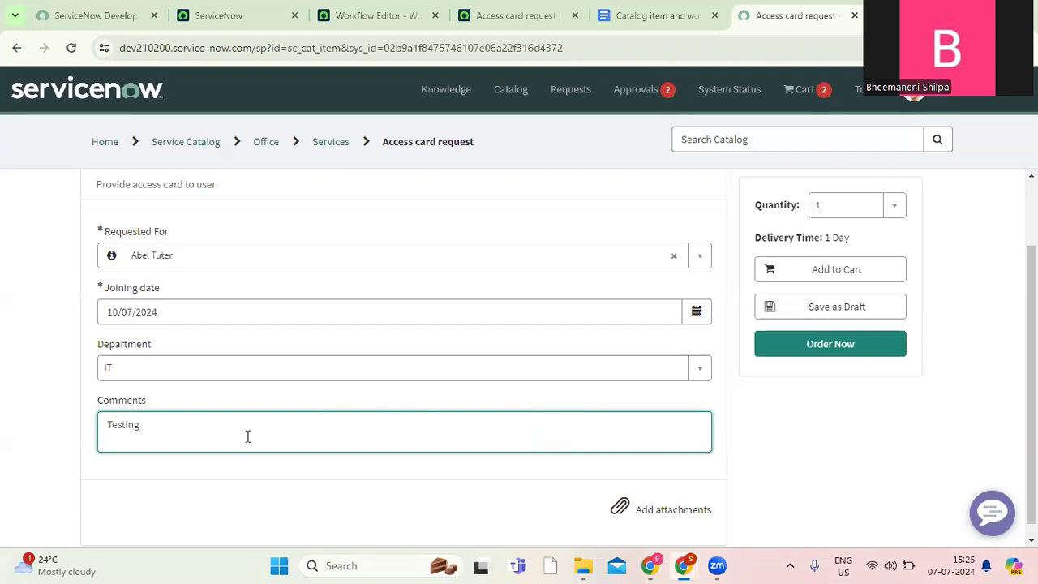
Order the access card, choose the same user as the recipient in the order confirmation and check out.
{"action": "left_click", "coordinate": [847, 347]}
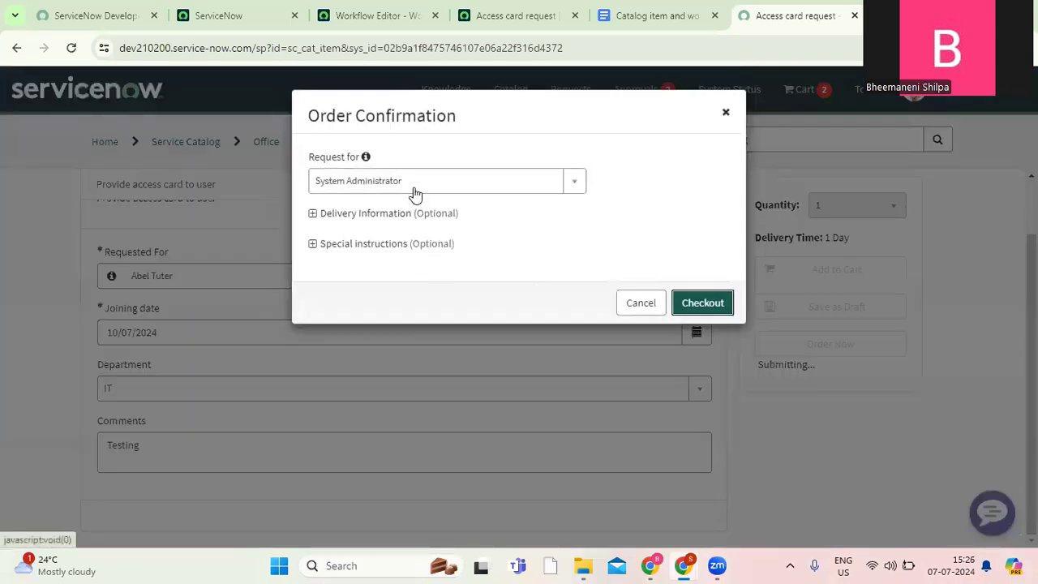
{"action": "left_click", "coordinate": [414, 188]}
{"action": "type", "text": "abel"}
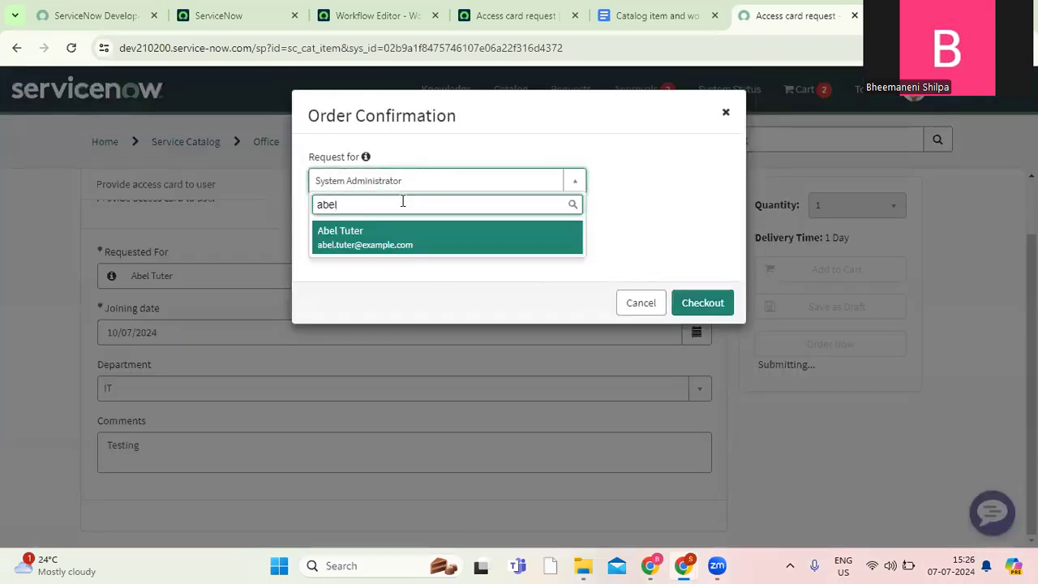
{"action": "left_click", "coordinate": [371, 240]}
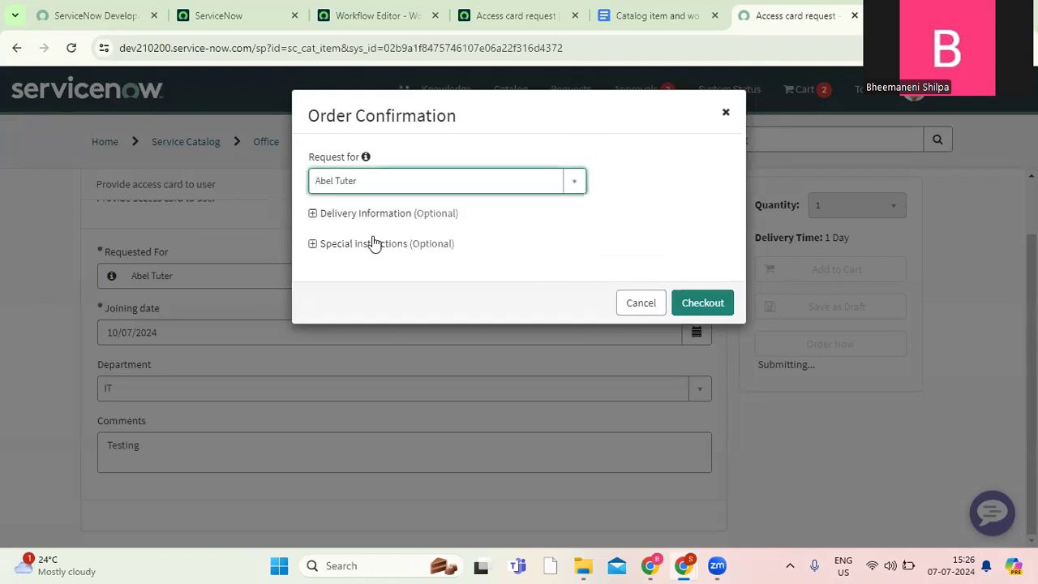
{"action": "left_click", "coordinate": [709, 305]}
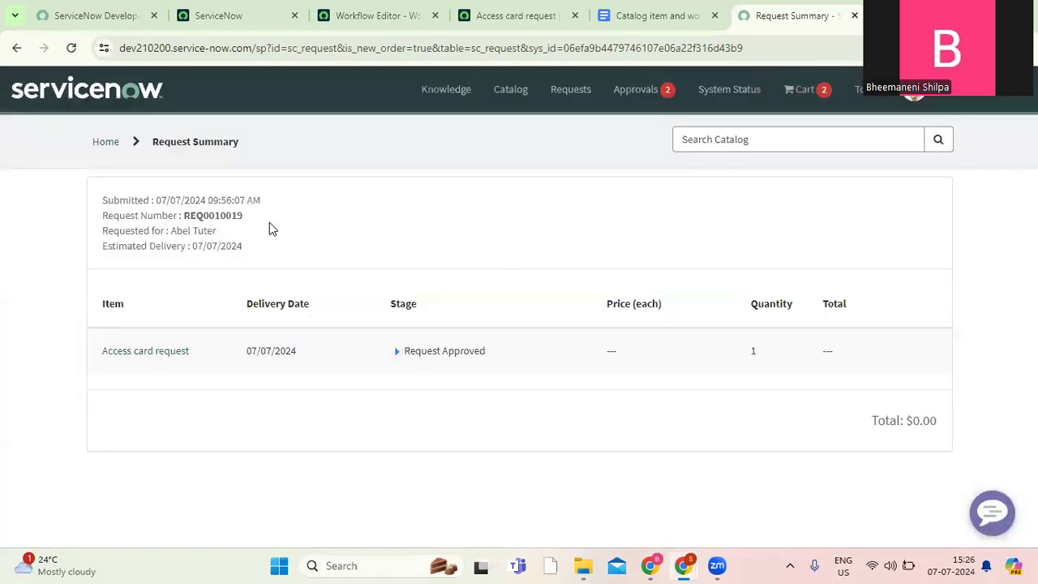
Copy the new request's number and open its record through the global search in the ServiceNow backend.
{"action": "double_click", "coordinate": [219, 215]}
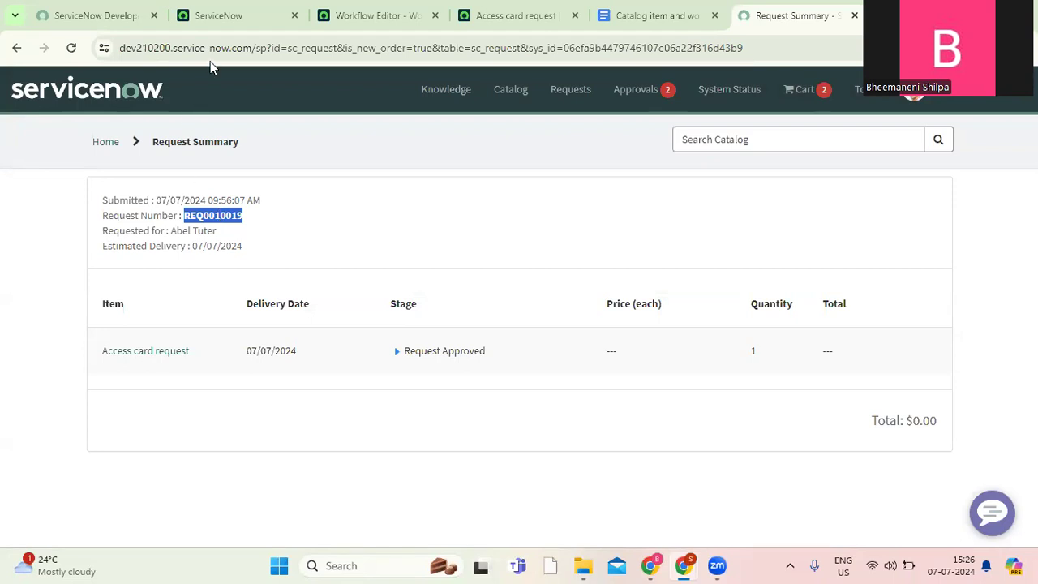
{"action": "left_click", "coordinate": [232, 21]}
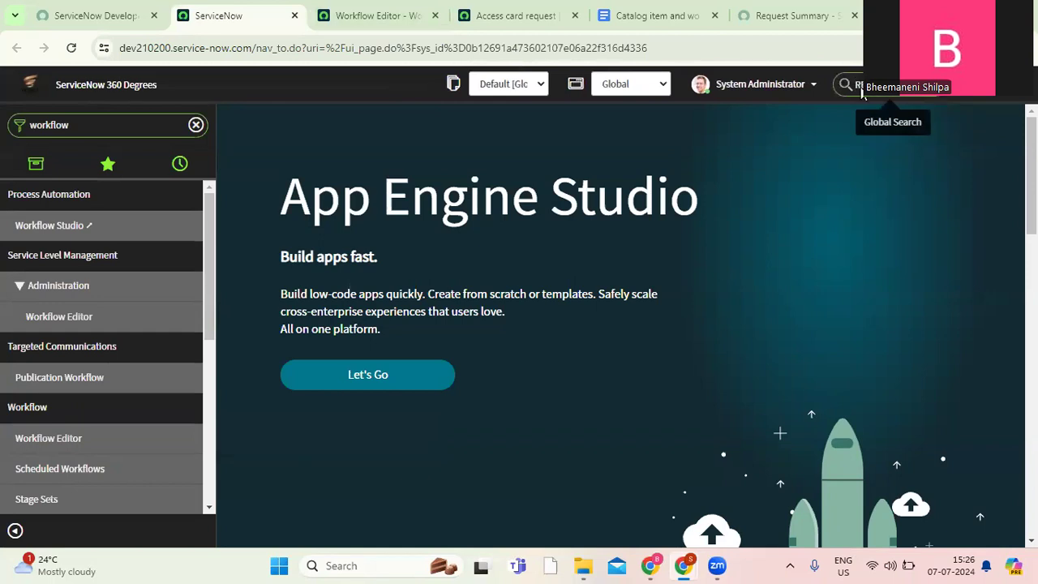
{"action": "key", "text": "Return"}
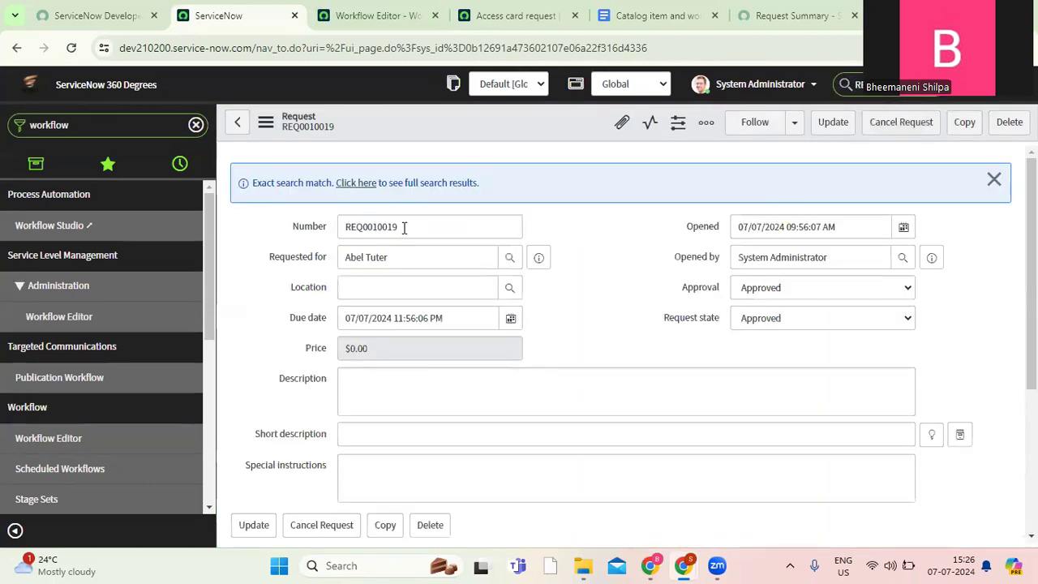
Open the request's Access card request item and review its variables and related catalog tasks.
{"action": "scroll", "coordinate": [995, 272], "scroll_direction": "down", "scroll_amount": 3}
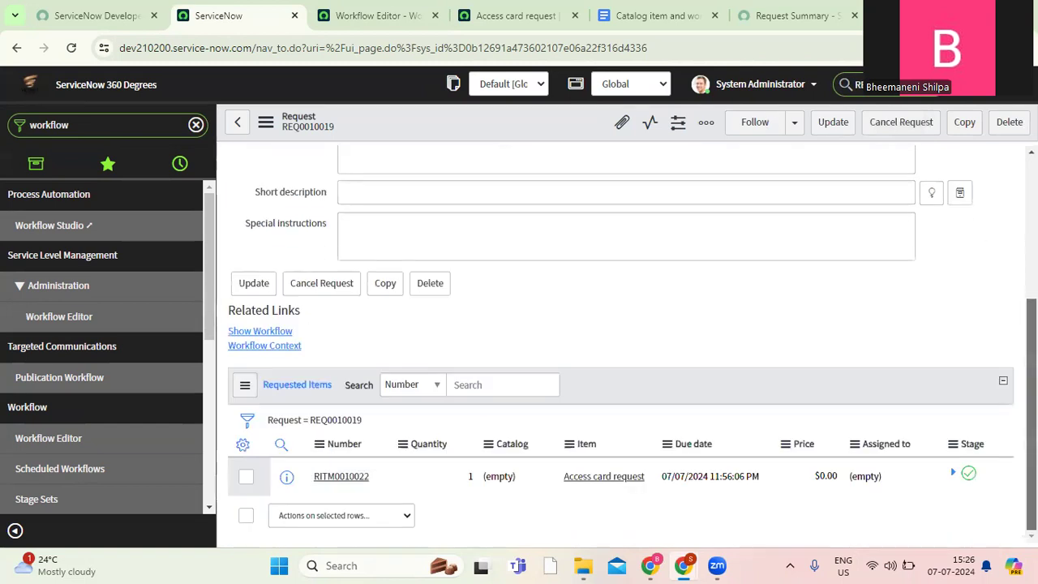
{"action": "left_click", "coordinate": [342, 477]}
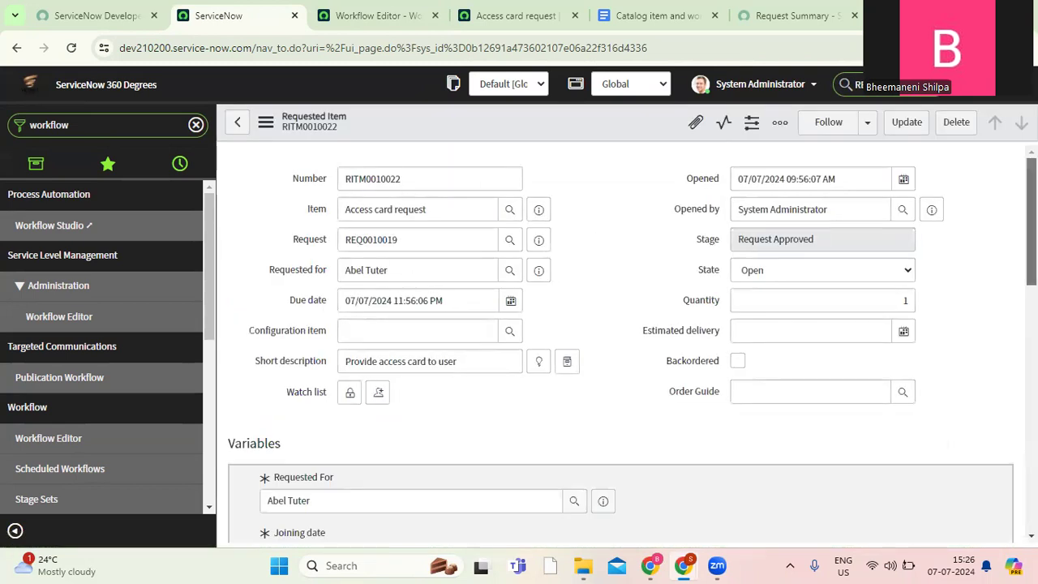
{"action": "scroll", "coordinate": [621, 344], "scroll_direction": "down", "scroll_amount": 2}
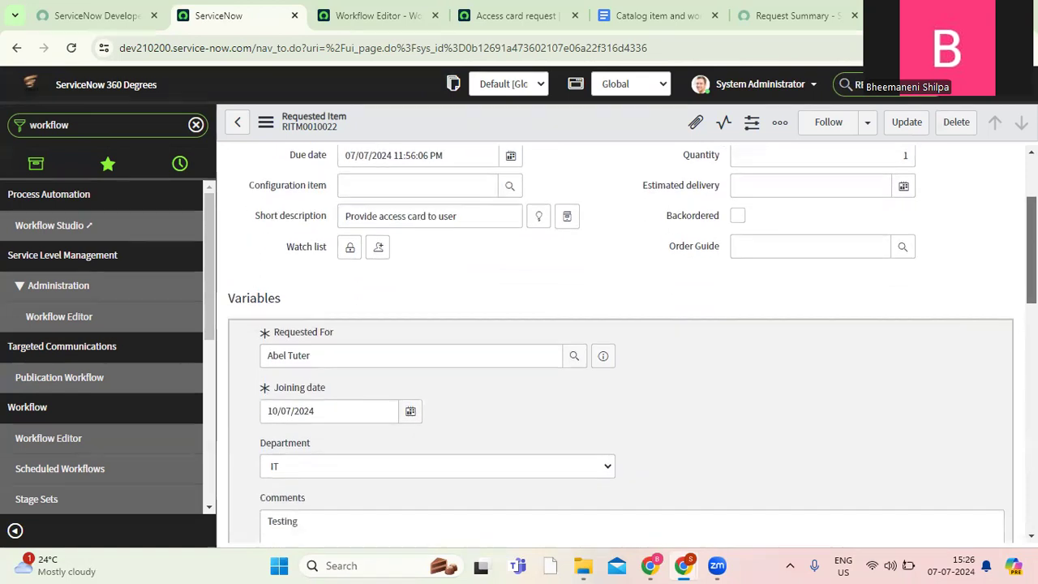
{"action": "scroll", "coordinate": [620, 344], "scroll_direction": "down", "scroll_amount": 3}
{"action": "scroll", "coordinate": [519, 243], "scroll_direction": "down", "scroll_amount": 4}
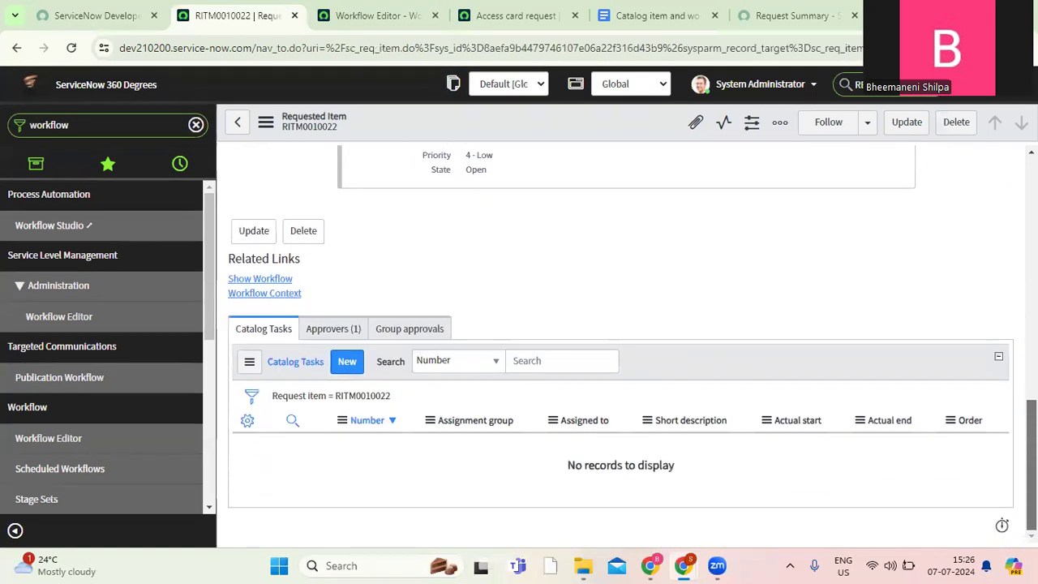
Check the requested item's approver against the manager in the requested-for user's record preview.
{"action": "left_click", "coordinate": [344, 330]}
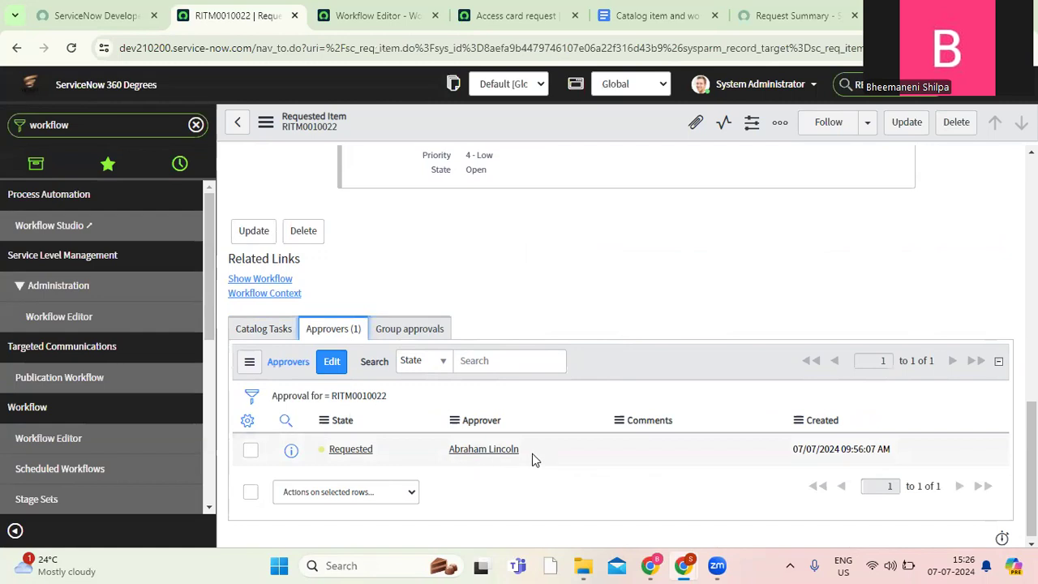
{"action": "scroll", "coordinate": [314, 239], "scroll_direction": "up", "scroll_amount": 10}
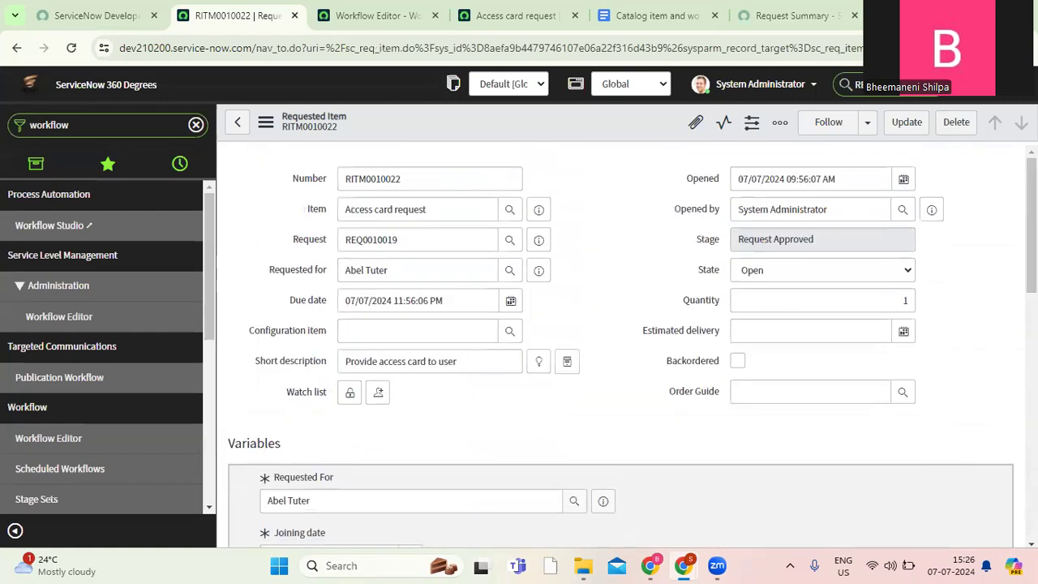
{"action": "left_click", "coordinate": [538, 273]}
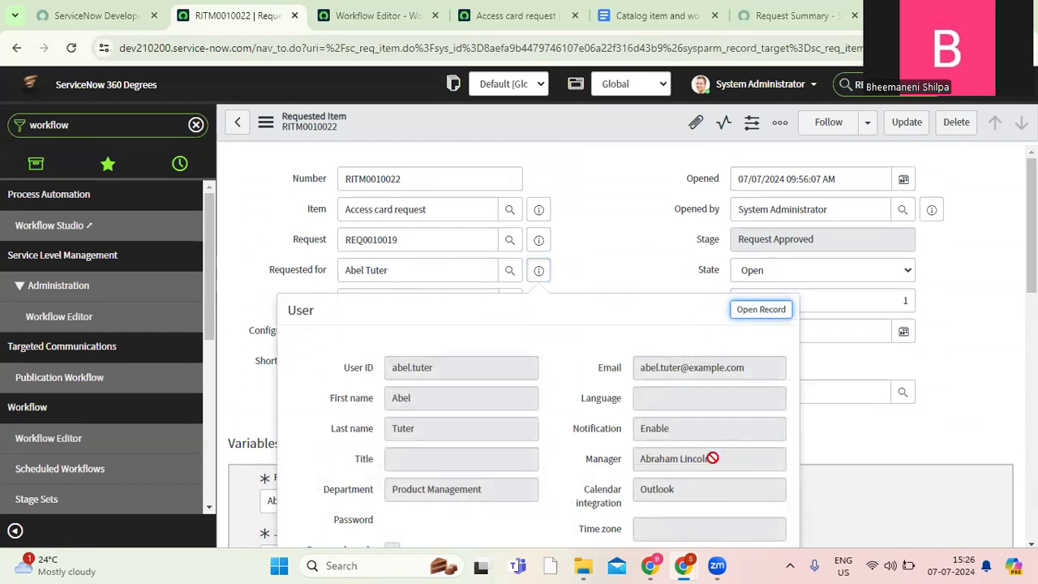
{"action": "left_click", "coordinate": [627, 219]}
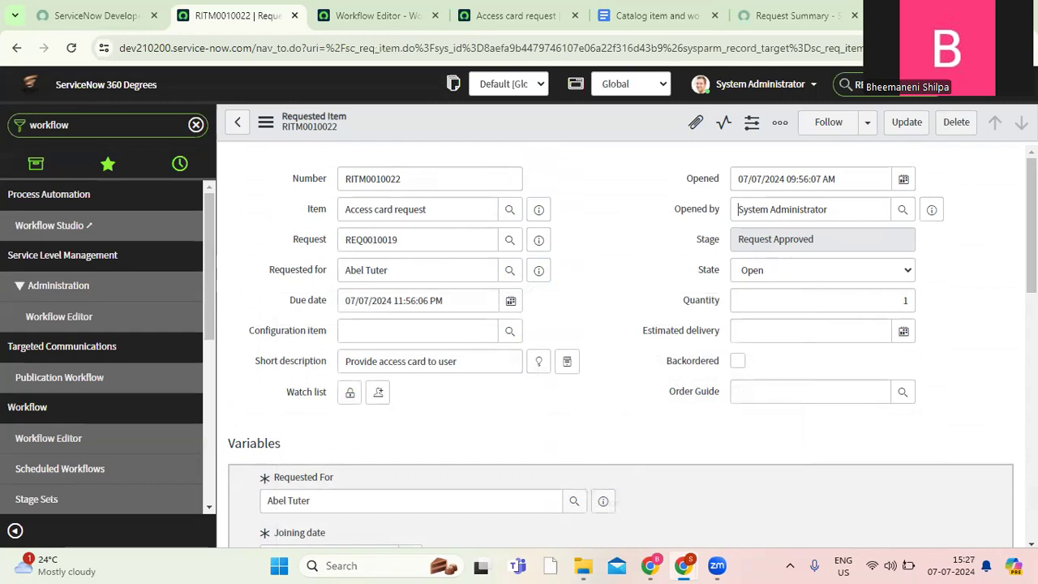
Approve the pending approval in the requested item's list of approvers.
{"action": "scroll", "coordinate": [517, 443], "scroll_direction": "down", "scroll_amount": 10}
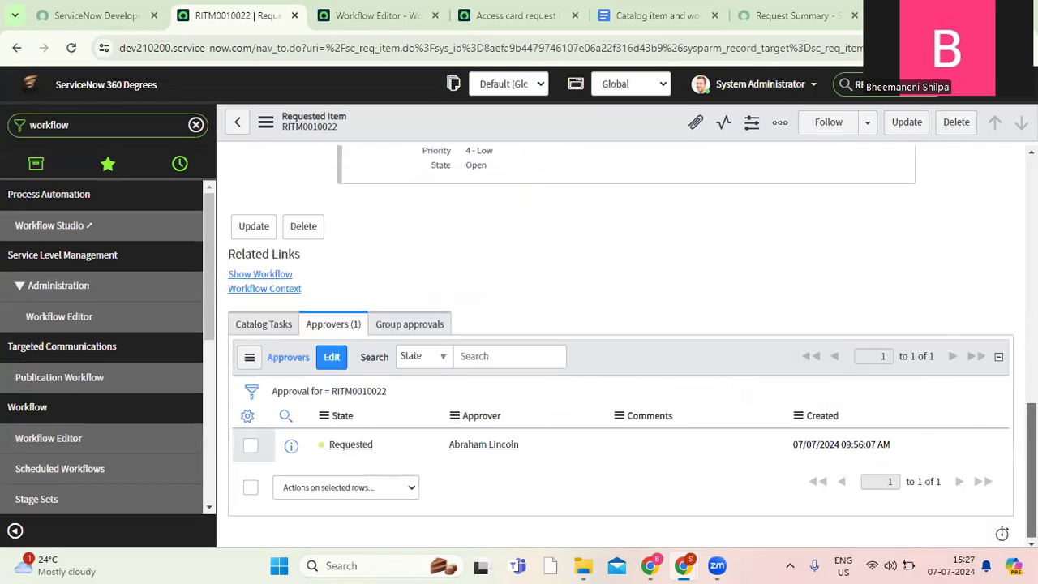
{"action": "right_click", "coordinate": [363, 451]}
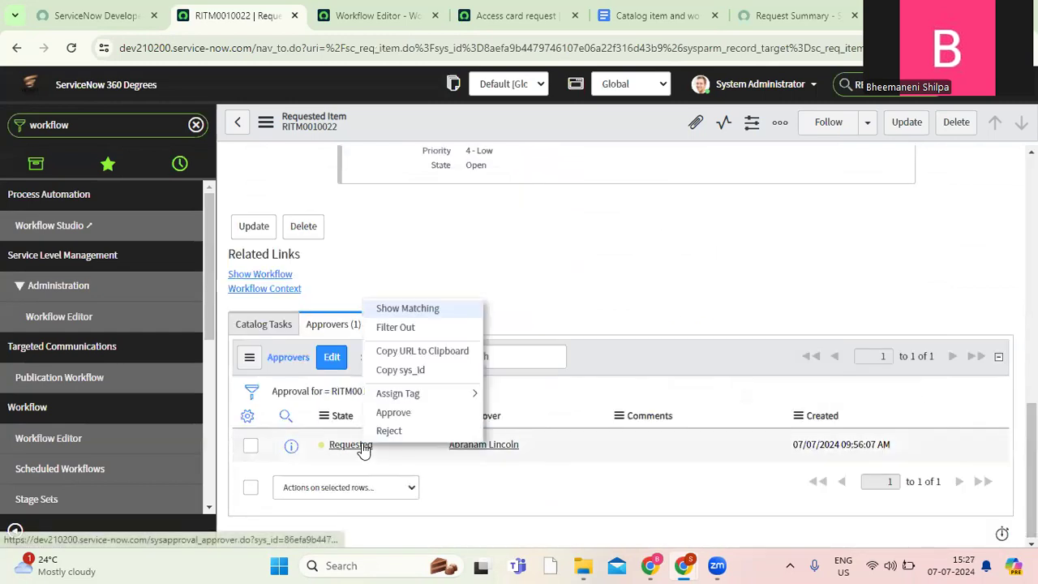
{"action": "left_click", "coordinate": [421, 420]}
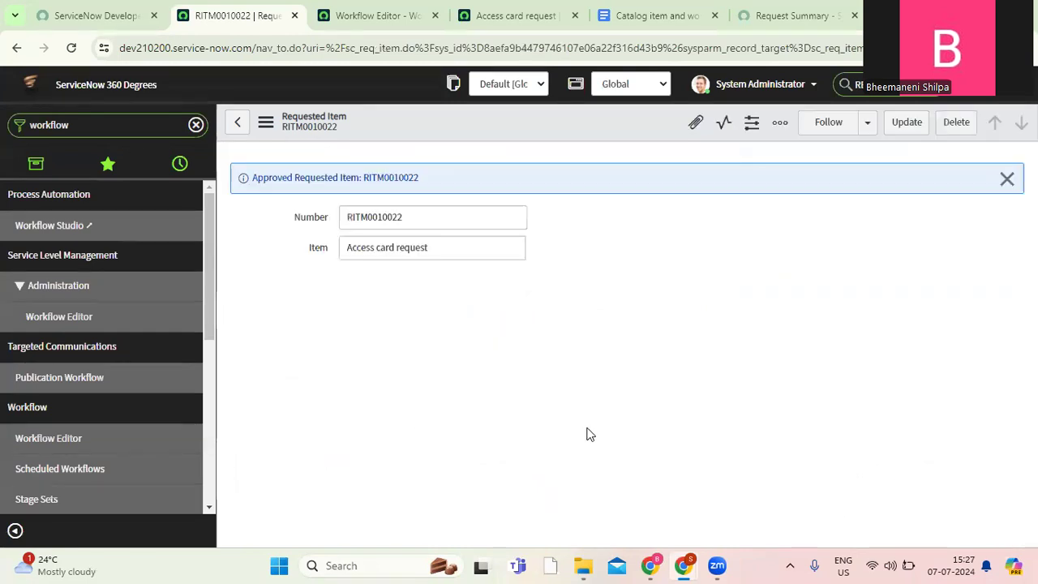
Open the requested item's catalog task "Please grant the access to user" in a new browser tab and close the task.
{"action": "scroll", "coordinate": [930, 536], "scroll_direction": "down", "scroll_amount": 15}
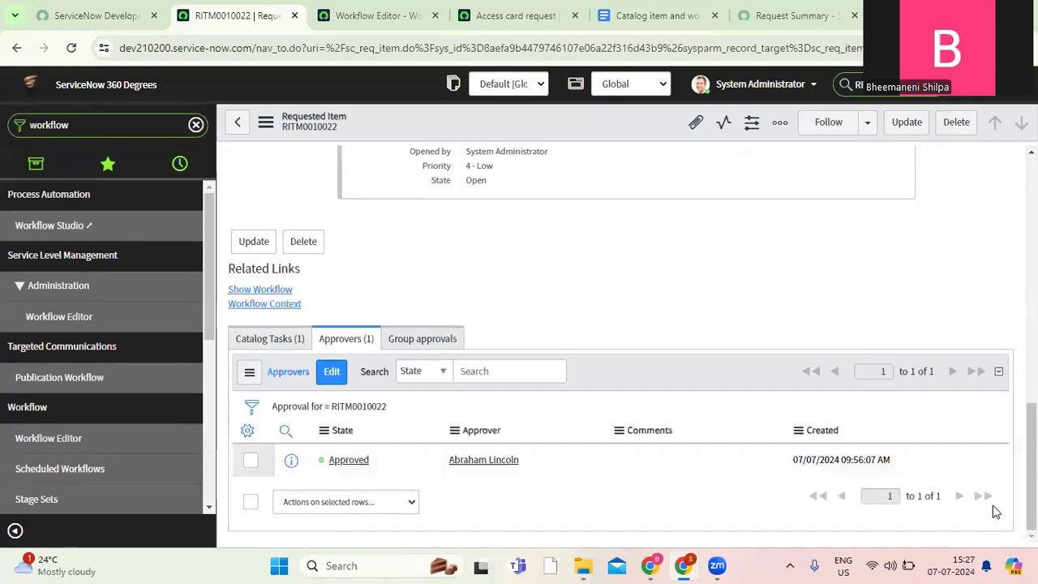
{"action": "left_click", "coordinate": [286, 318]}
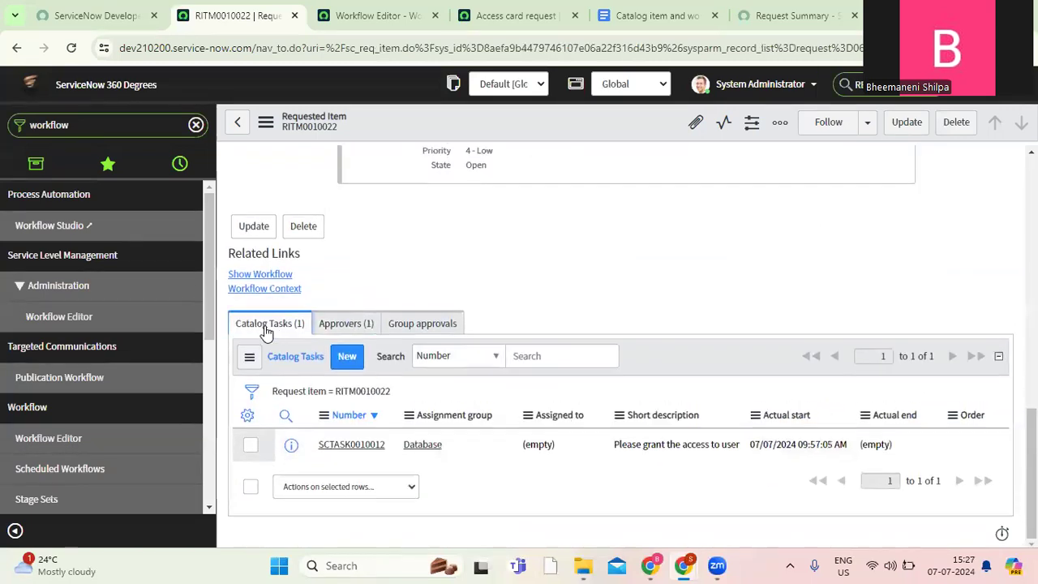
{"action": "middle_click", "coordinate": [362, 454]}
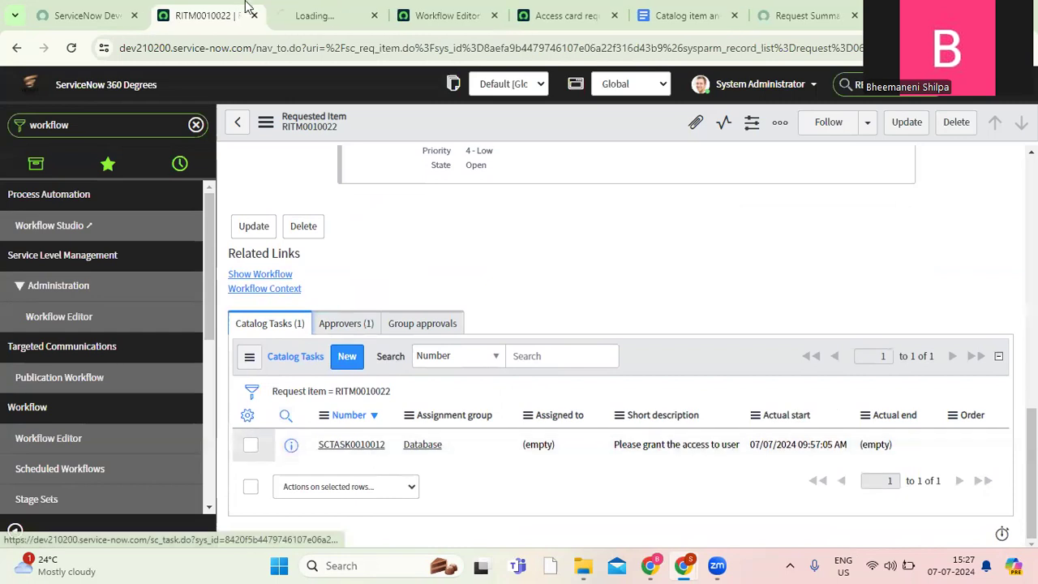
{"action": "left_click", "coordinate": [323, 18]}
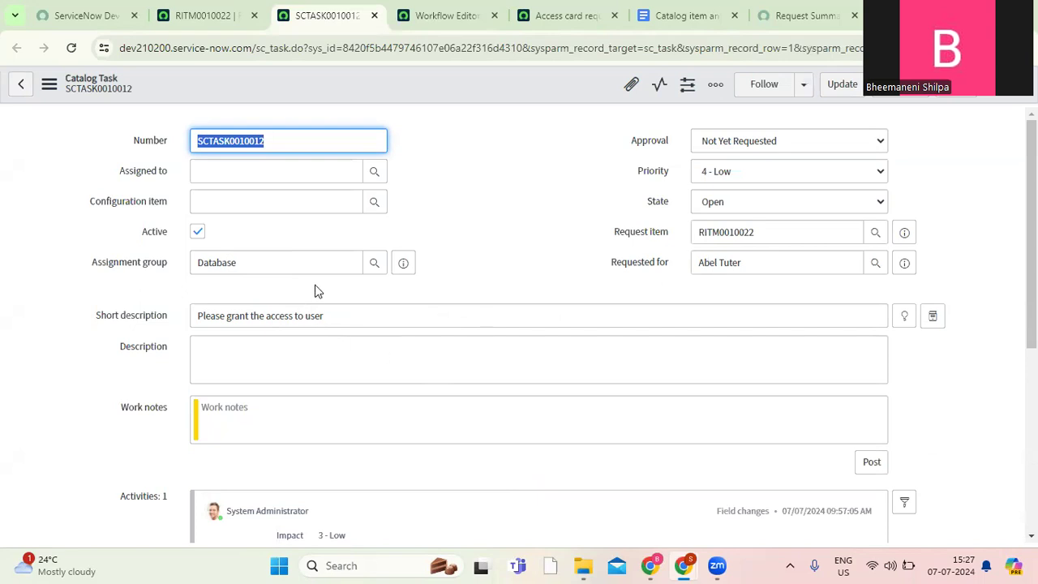
{"action": "left_click", "coordinate": [903, 97]}
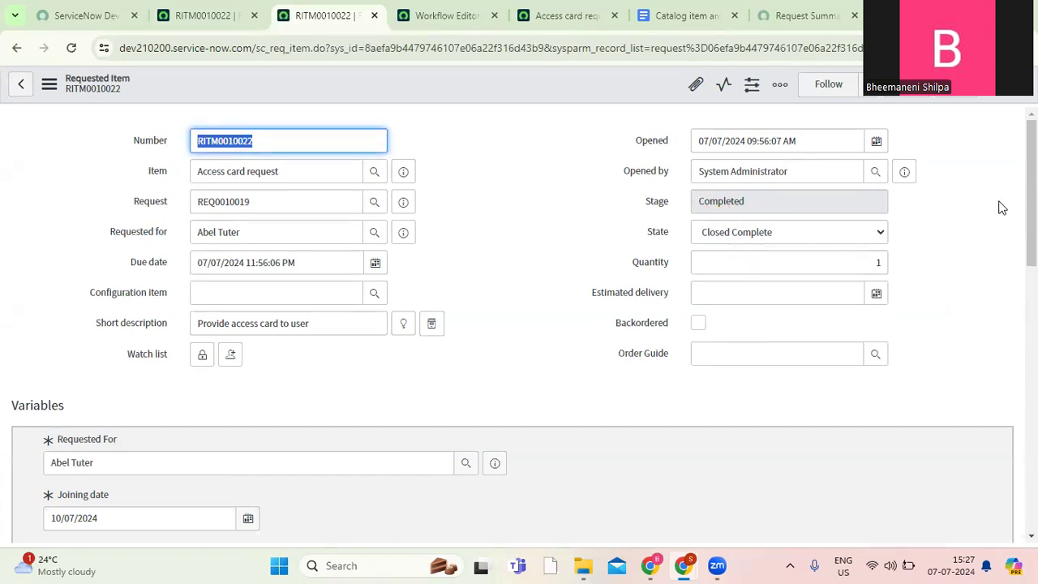
Show the requested item's workflow, review the status details of its activities from Begin to End, and close the workflow view.
{"action": "left_click_drag", "start_coordinate": [1032, 197], "coordinate": [1032, 427]}
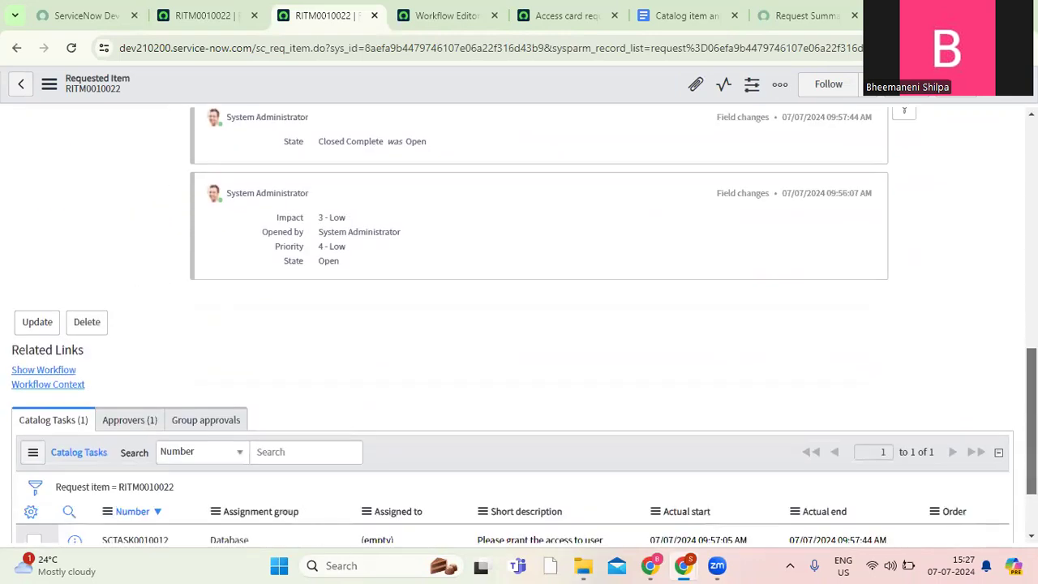
{"action": "left_click", "coordinate": [55, 375], "text": "ctrl"}
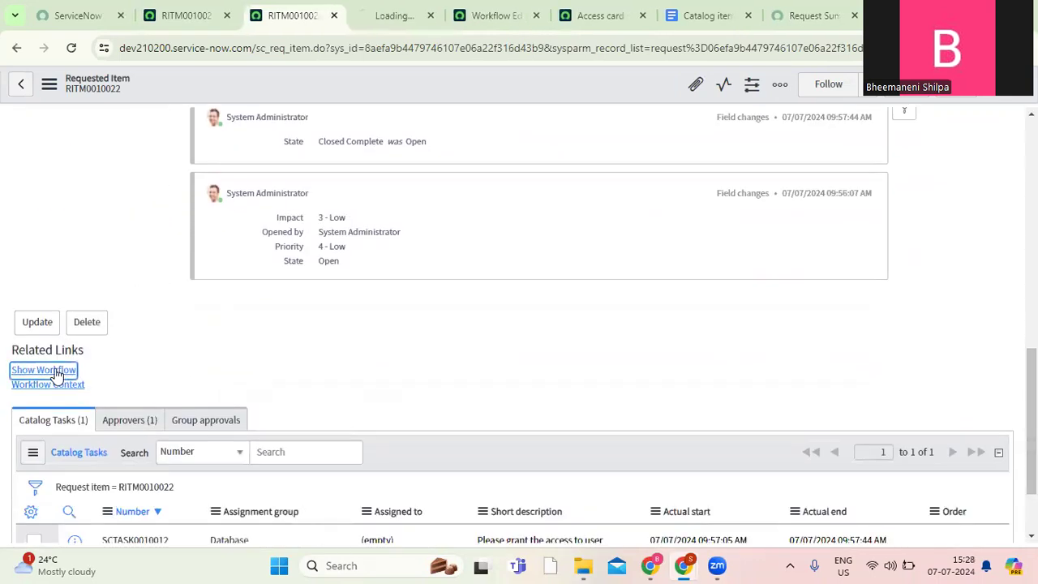
{"action": "left_click", "coordinate": [366, 20]}
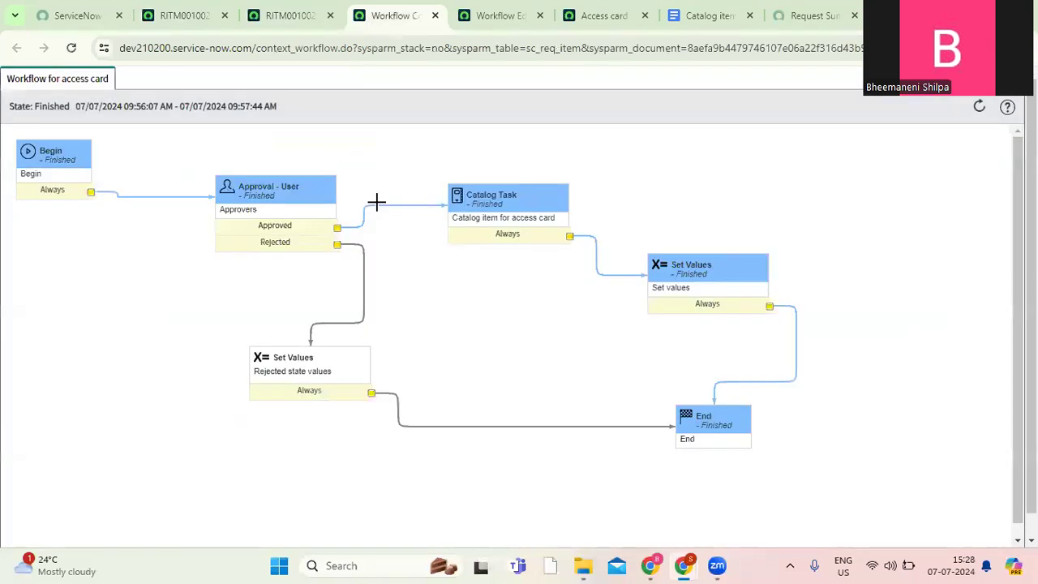
{"action": "mouse_move", "coordinate": [52, 184]}
{"action": "mouse_move", "coordinate": [247, 215]}
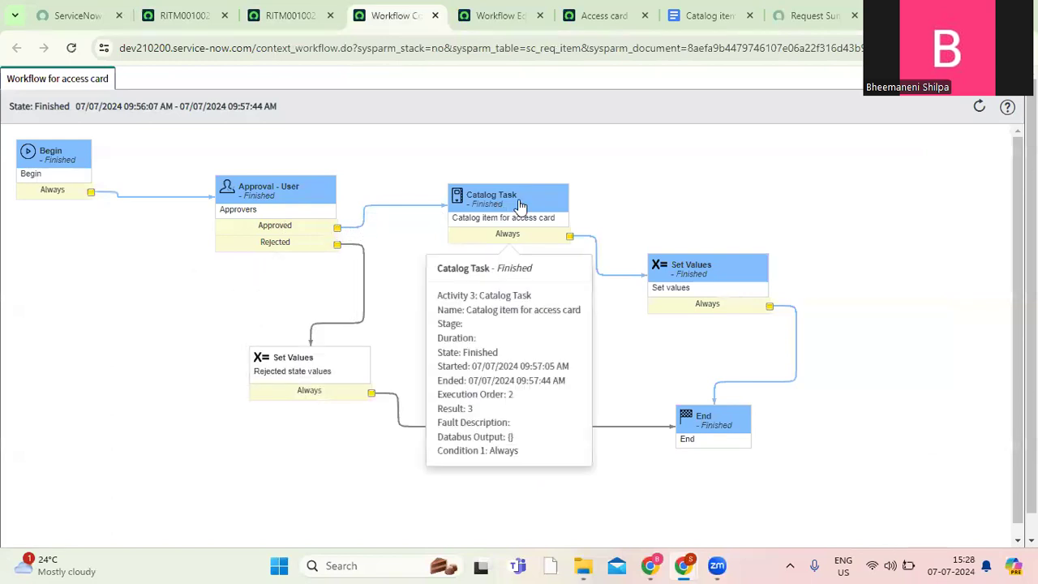
{"action": "mouse_move", "coordinate": [721, 277]}
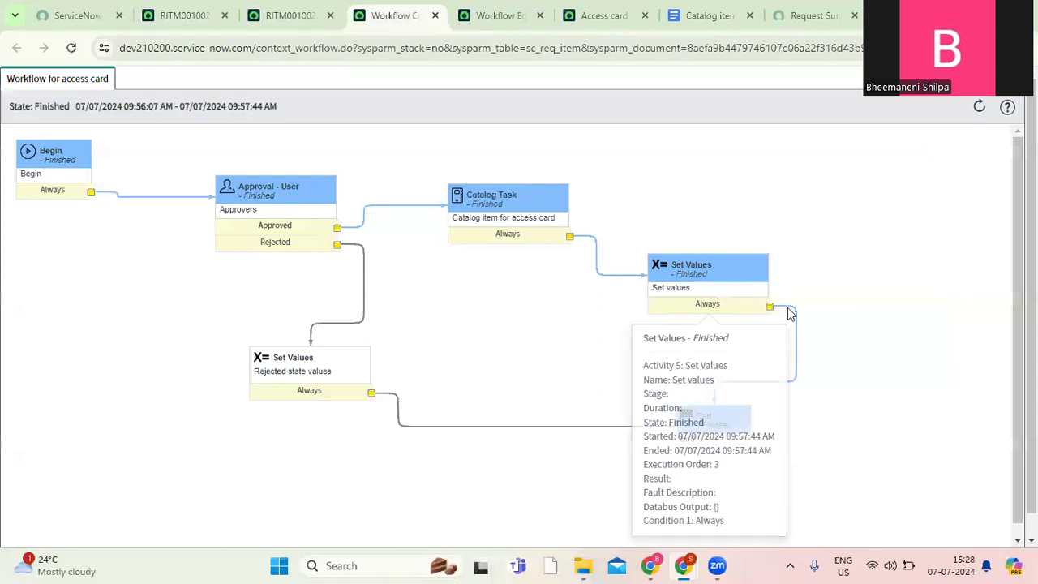
{"action": "mouse_move", "coordinate": [711, 435]}
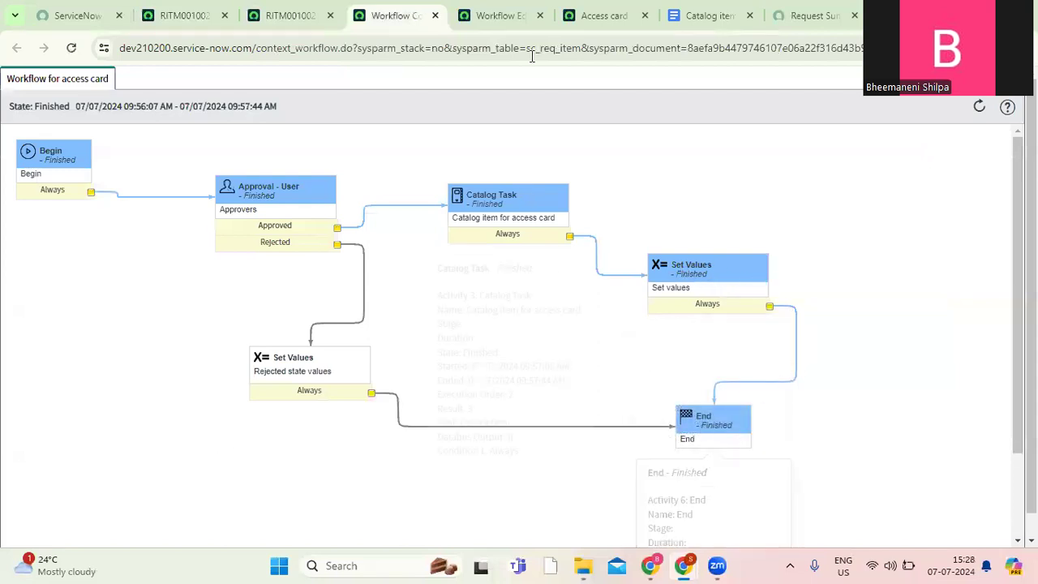
{"action": "left_click", "coordinate": [435, 16]}
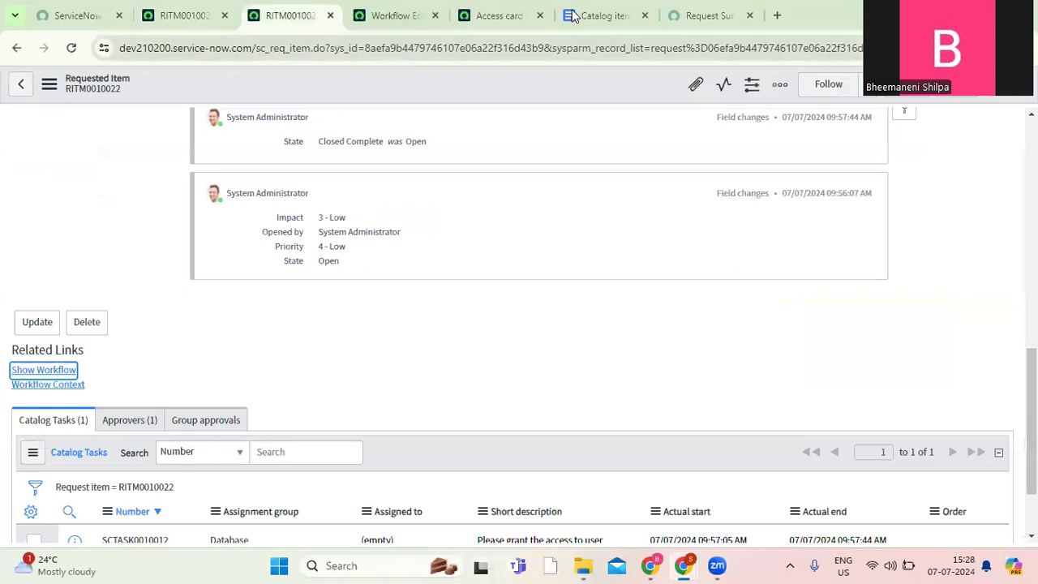
Return to the service portal's home page, search for "access card" and open the Access card request item.
{"action": "left_click", "coordinate": [706, 16]}
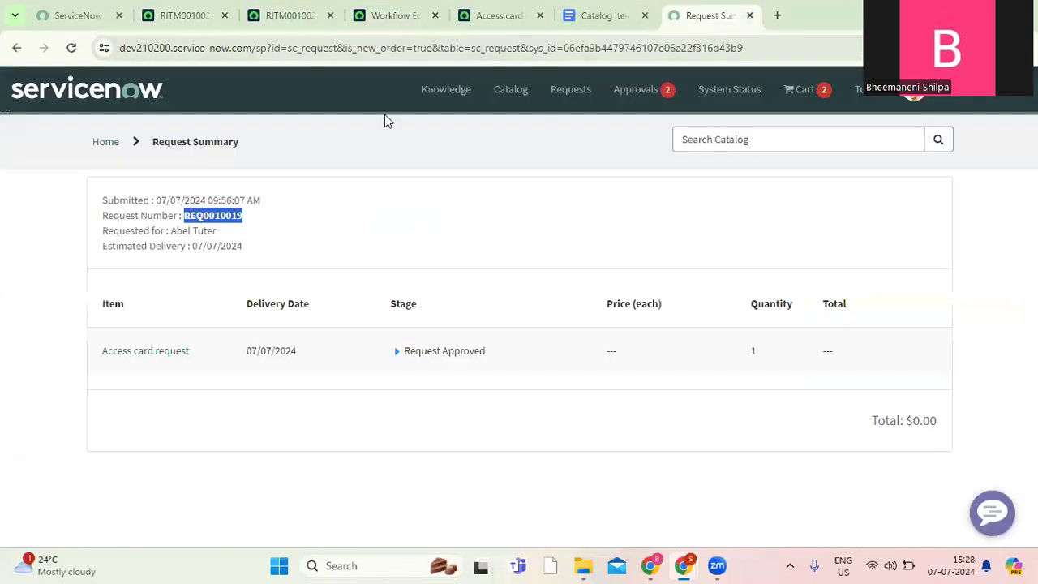
{"action": "left_click", "coordinate": [103, 142]}
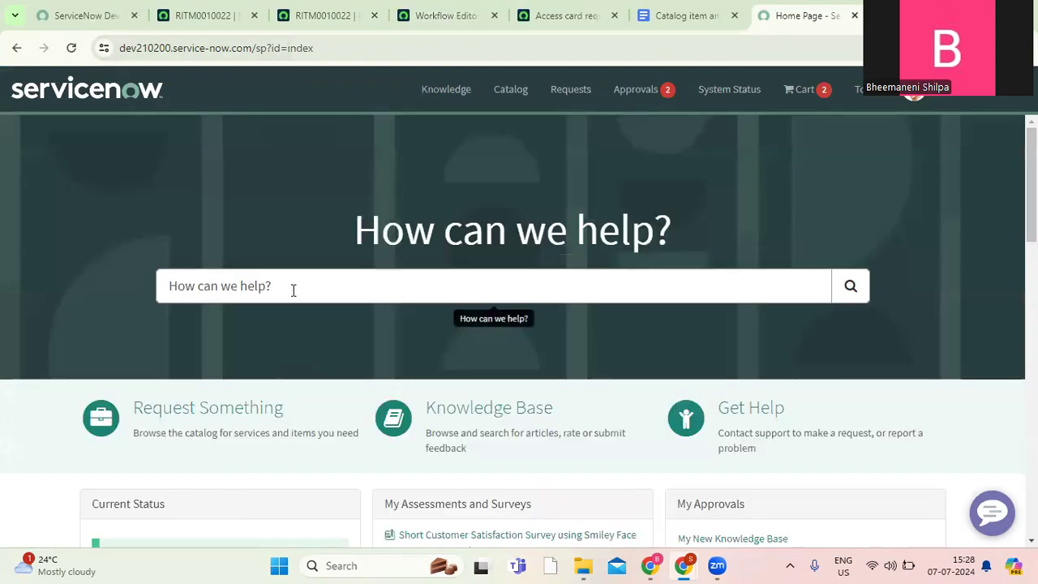
{"action": "left_click", "coordinate": [294, 290]}
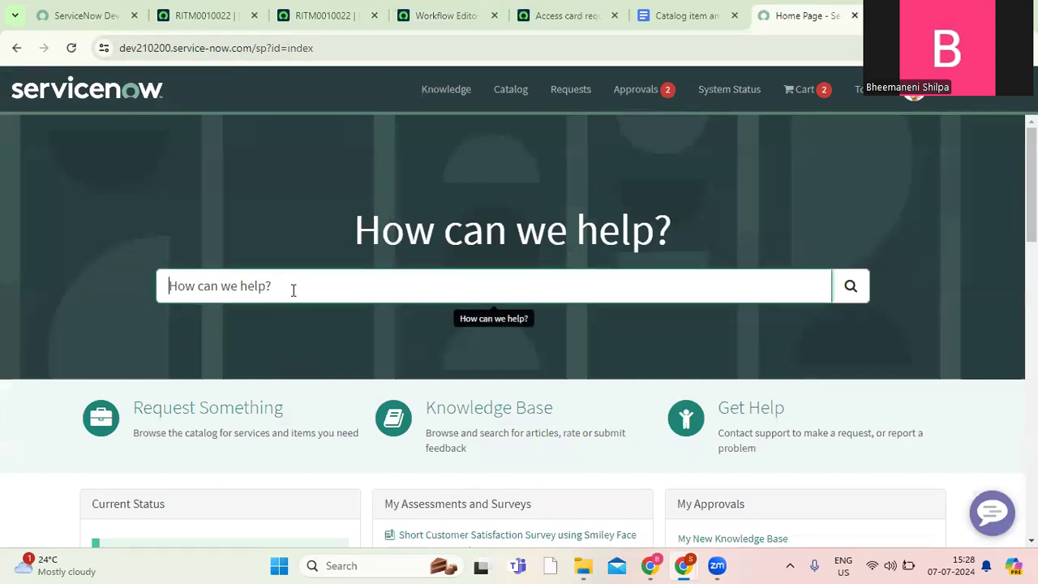
{"action": "type", "text": "acces"}
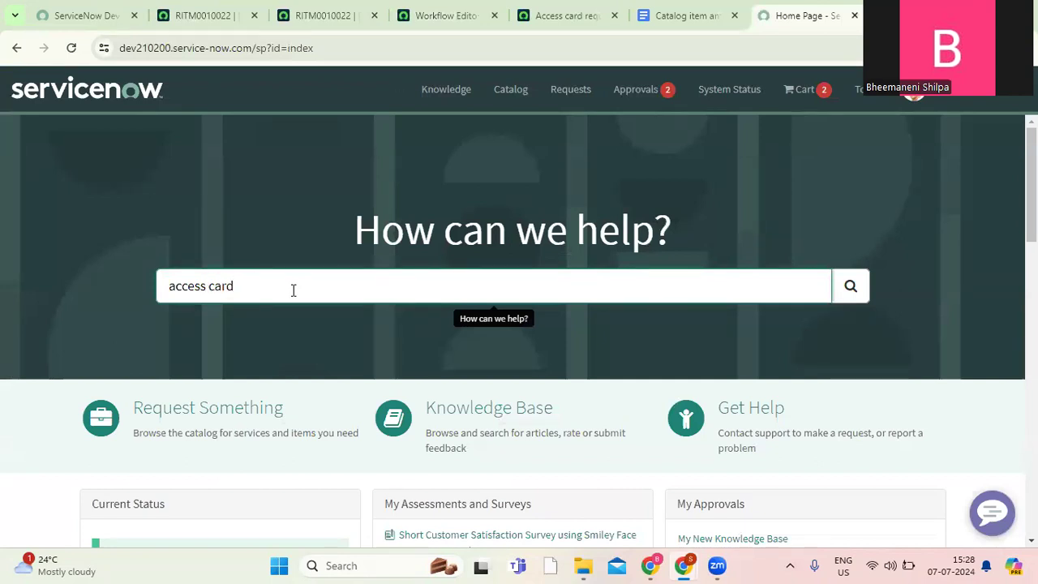
{"action": "type", "text": "s card"}
{"action": "key", "text": "Return"}
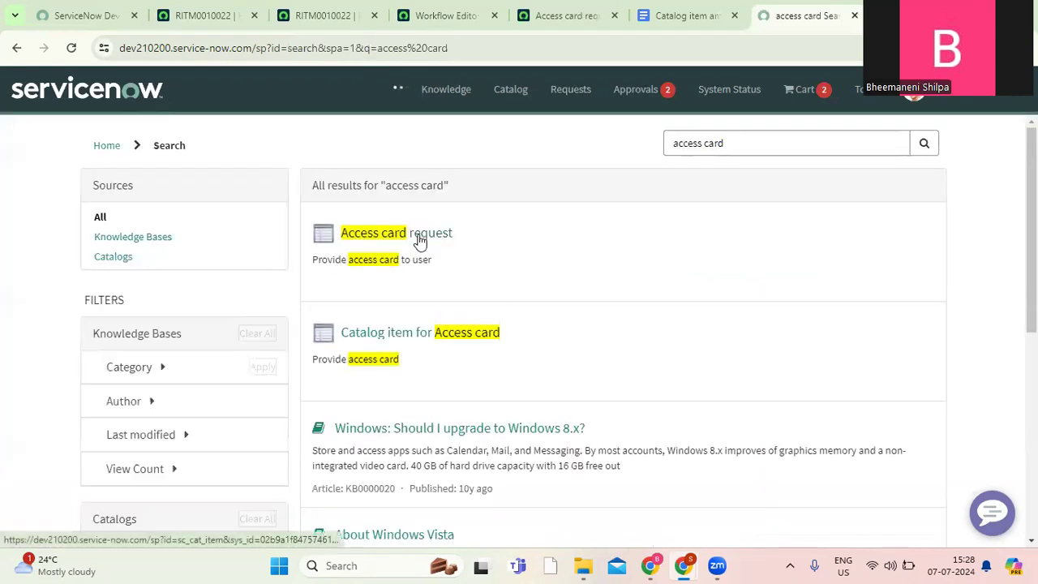
{"action": "left_click", "coordinate": [418, 239]}
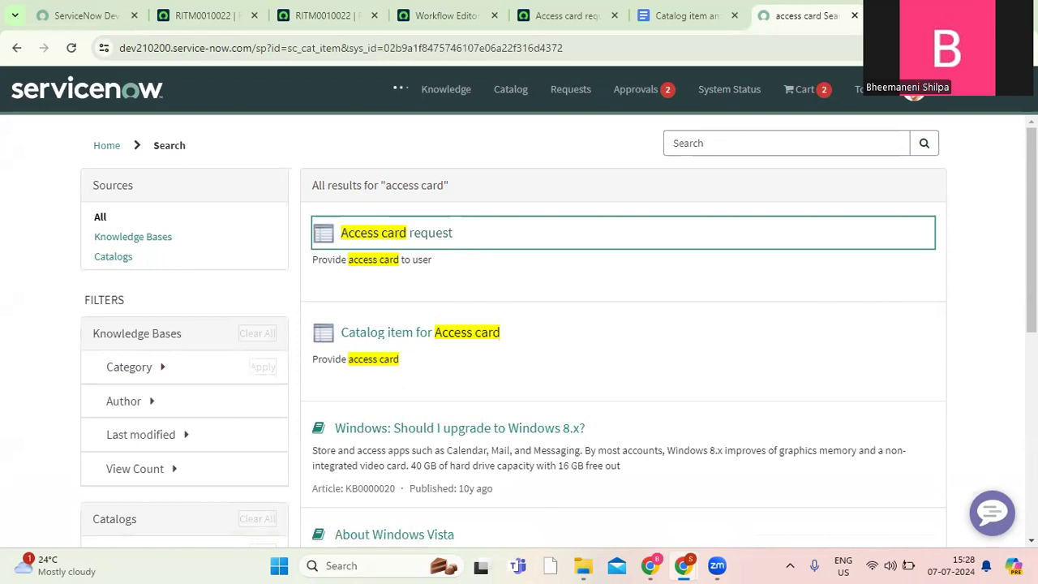
Fill in the new request with the same requested-for user, joining date 10/07/2024 and the comment "tetsing".
{"action": "left_click", "coordinate": [531, 377]}
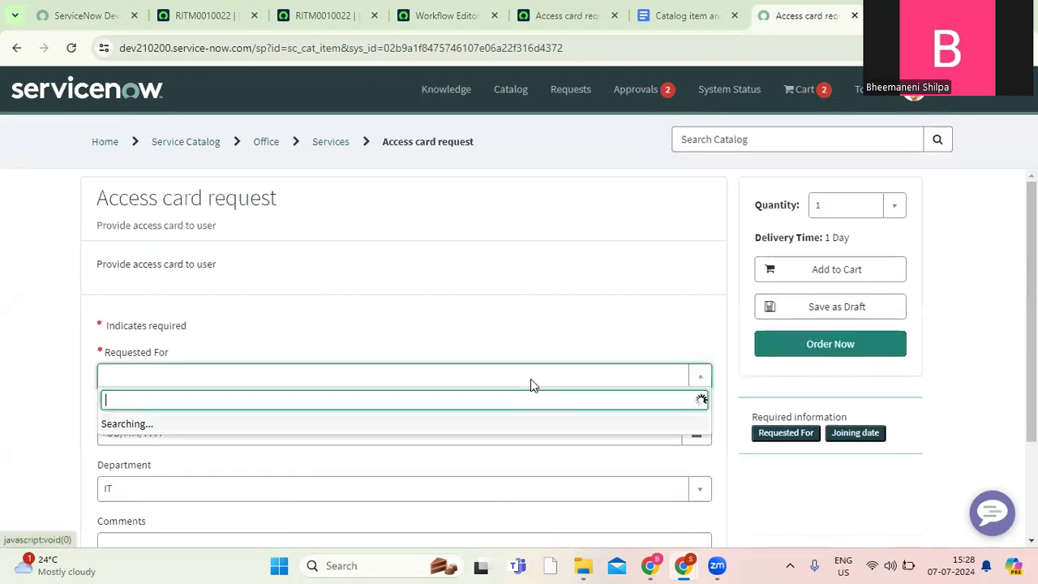
{"action": "type", "text": "abel"}
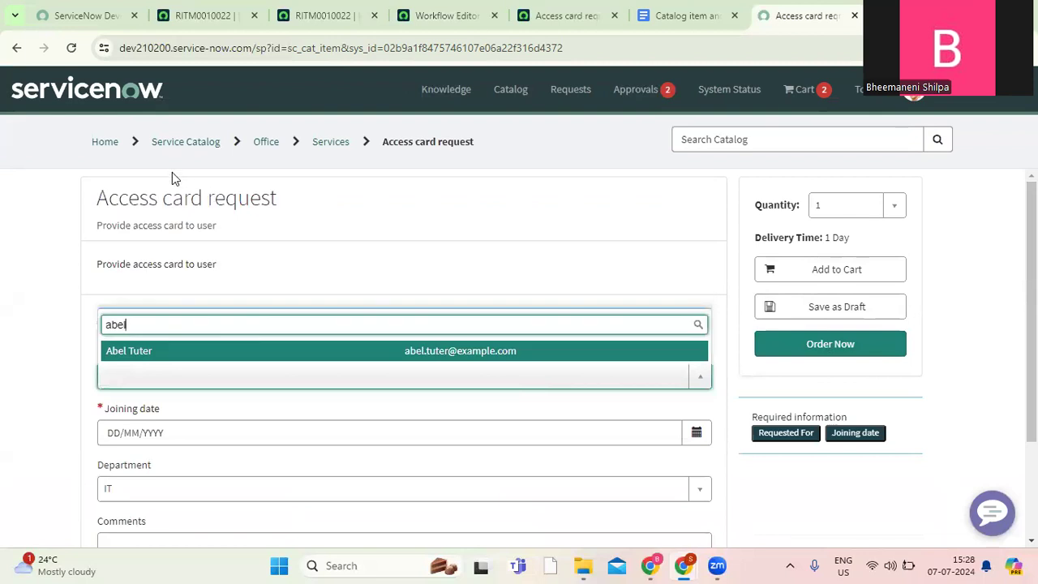
{"action": "left_click", "coordinate": [179, 351]}
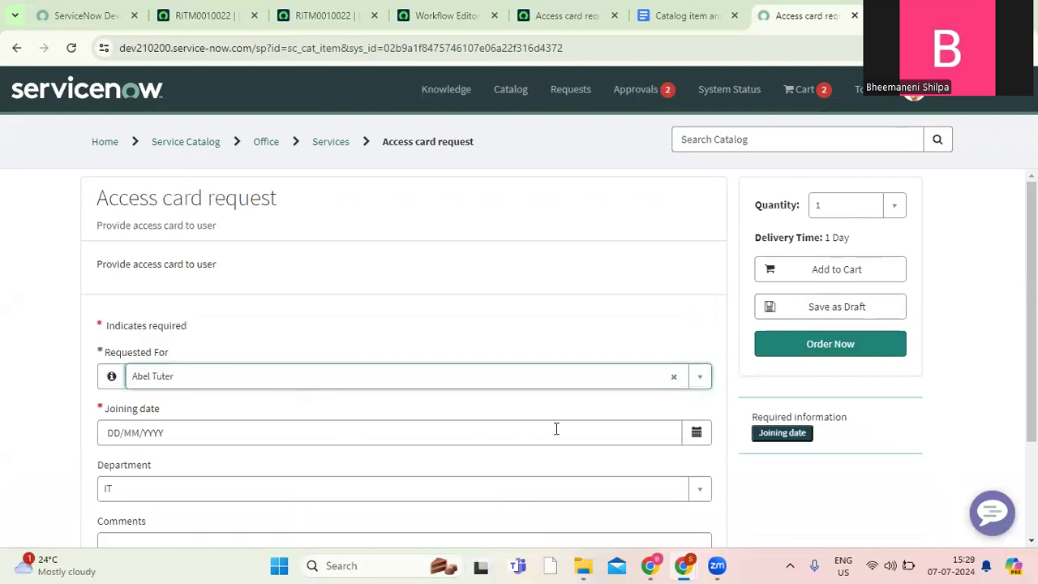
{"action": "left_click", "coordinate": [696, 433]}
{"action": "left_click", "coordinate": [795, 313]}
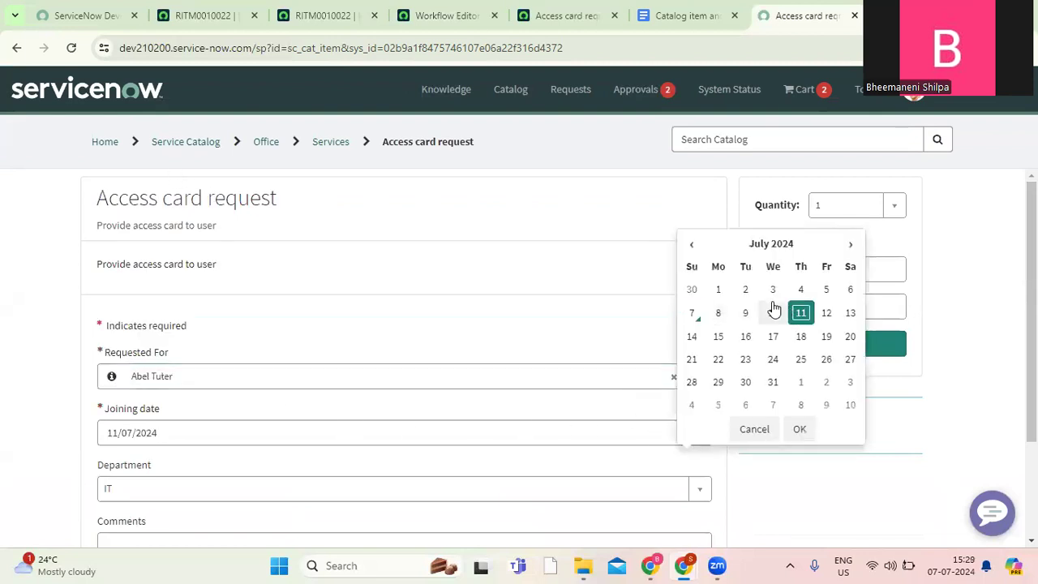
{"action": "left_click", "coordinate": [772, 313]}
{"action": "left_click", "coordinate": [799, 429]}
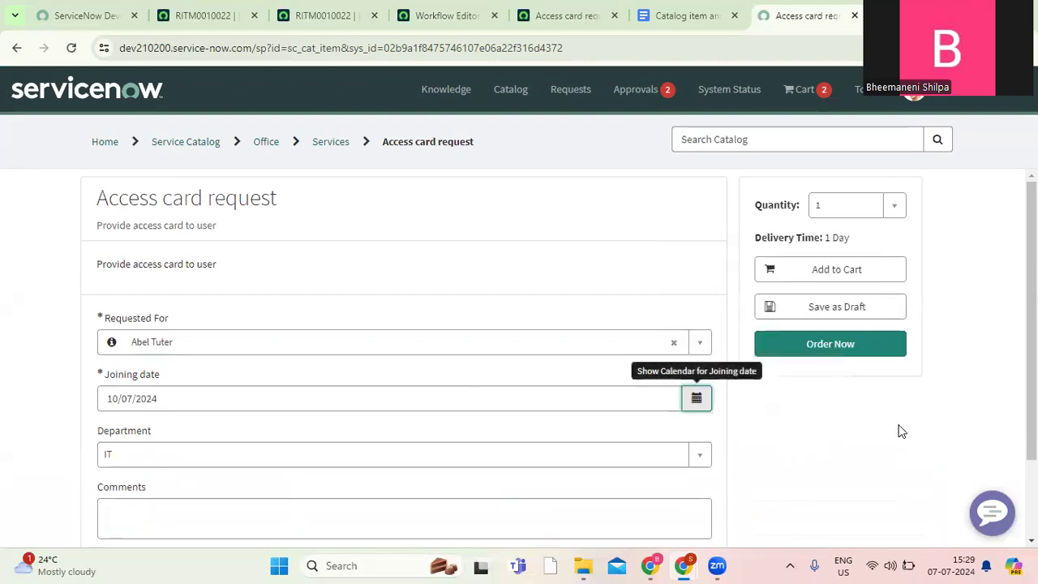
{"action": "scroll", "coordinate": [649, 440], "scroll_direction": "down", "scroll_amount": 2}
{"action": "left_click", "coordinate": [587, 451]}
{"action": "type", "text": "tetsing"}
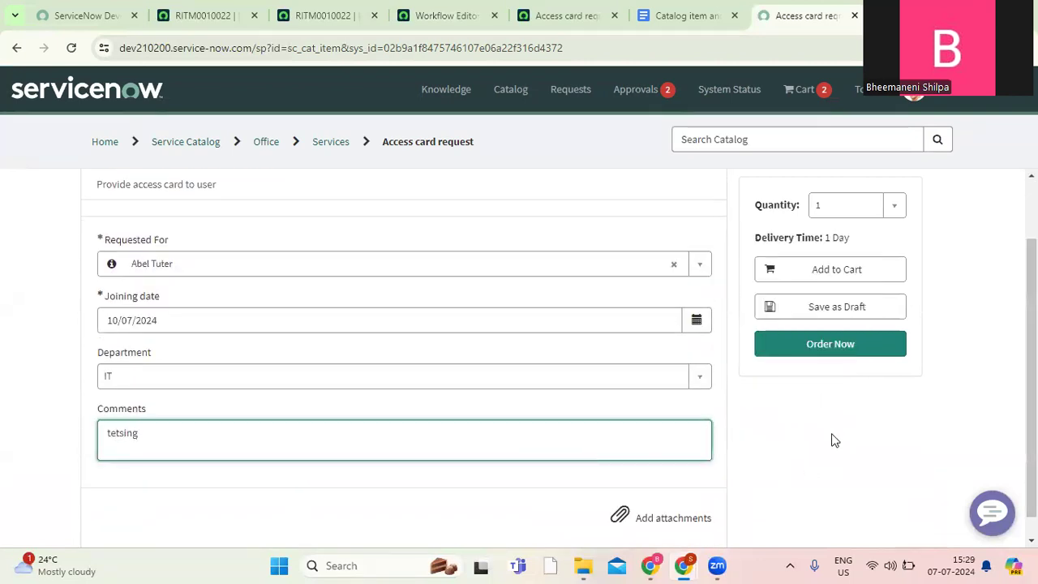
Order the item, set the same user as the recipient in the order confirmation and submit the checkout.
{"action": "left_click", "coordinate": [823, 355]}
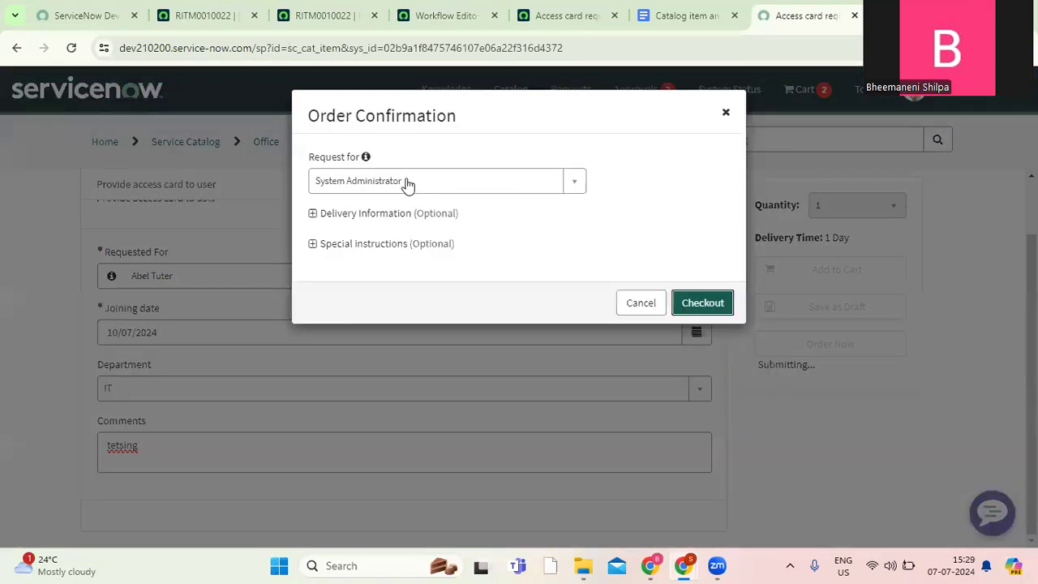
{"action": "left_click", "coordinate": [405, 185]}
{"action": "type", "text": "abel"}
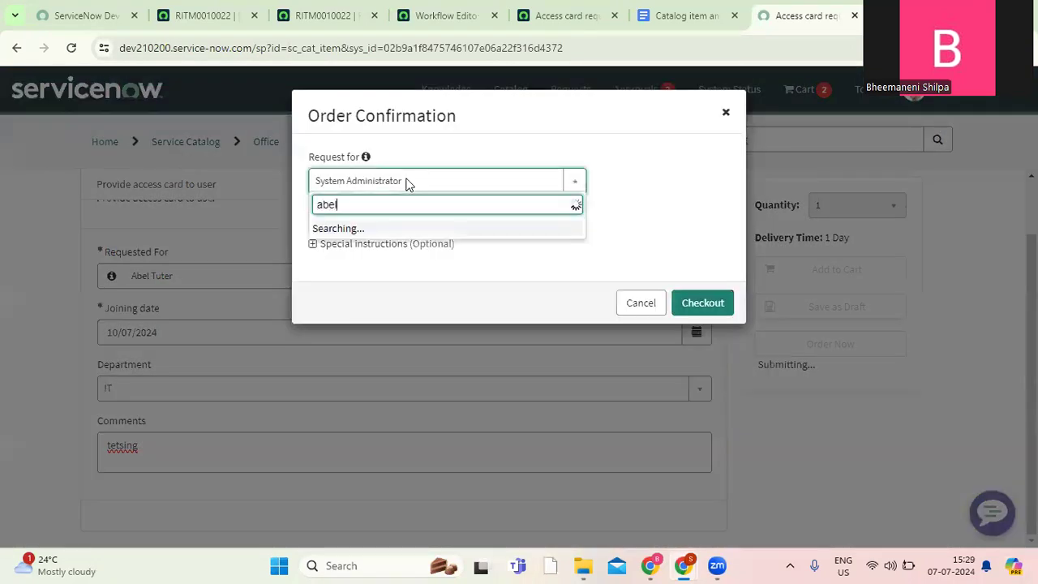
{"action": "left_click", "coordinate": [378, 237]}
{"action": "left_click", "coordinate": [696, 305]}
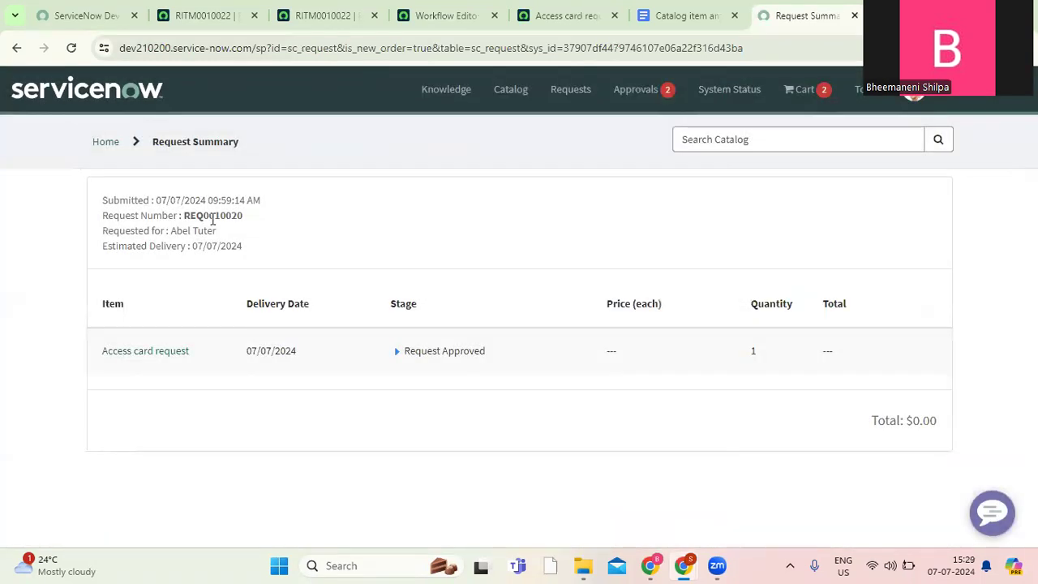
Copy the new request's number from the summary, look it up in the admin instance's global search, and open its requested item.
{"action": "double_click", "coordinate": [213, 216]}
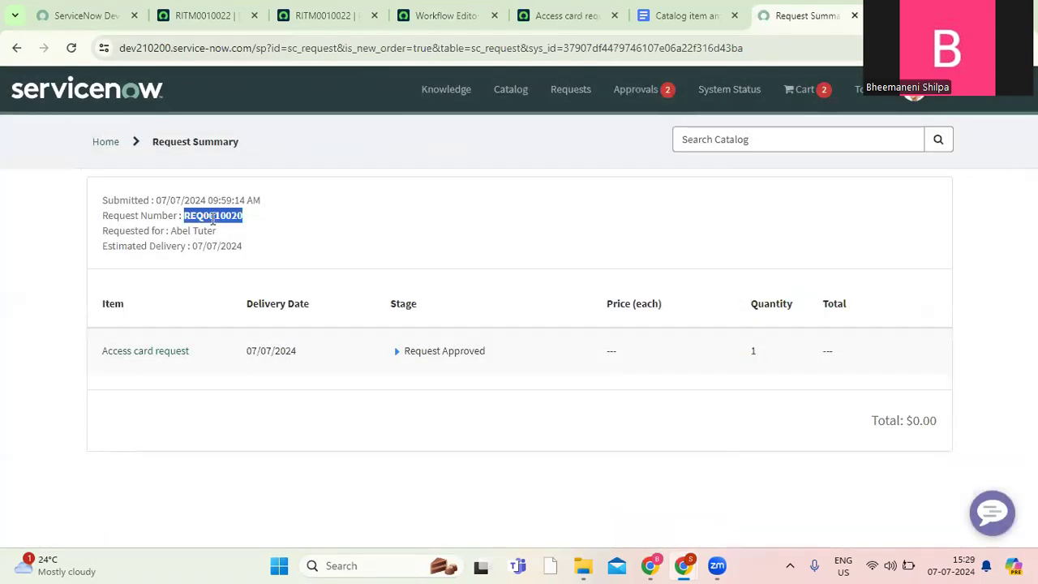
{"action": "left_click", "coordinate": [206, 16]}
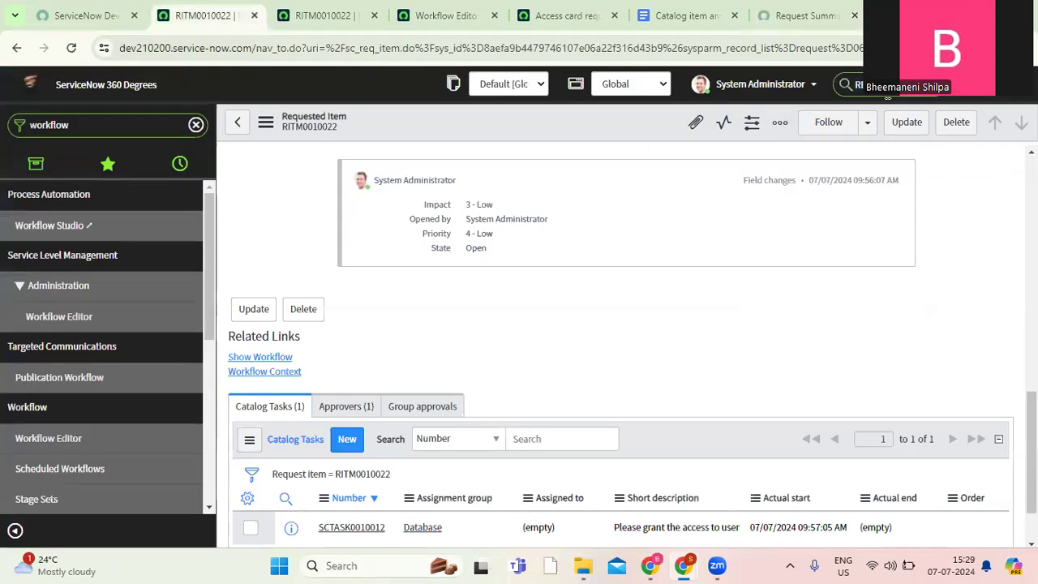
{"action": "key", "text": "Return"}
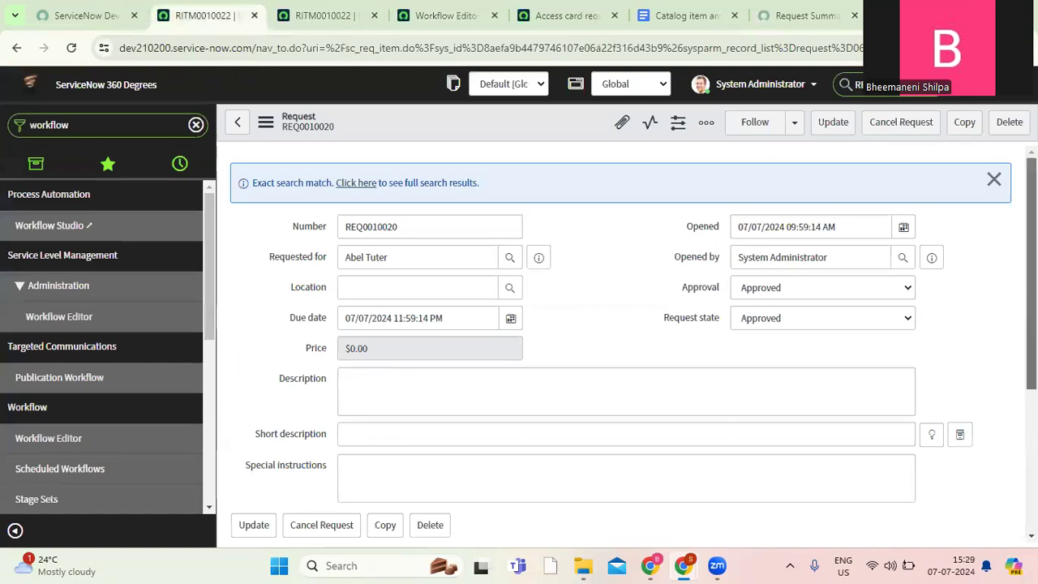
{"action": "scroll", "coordinate": [514, 445], "scroll_direction": "down", "scroll_amount": 3}
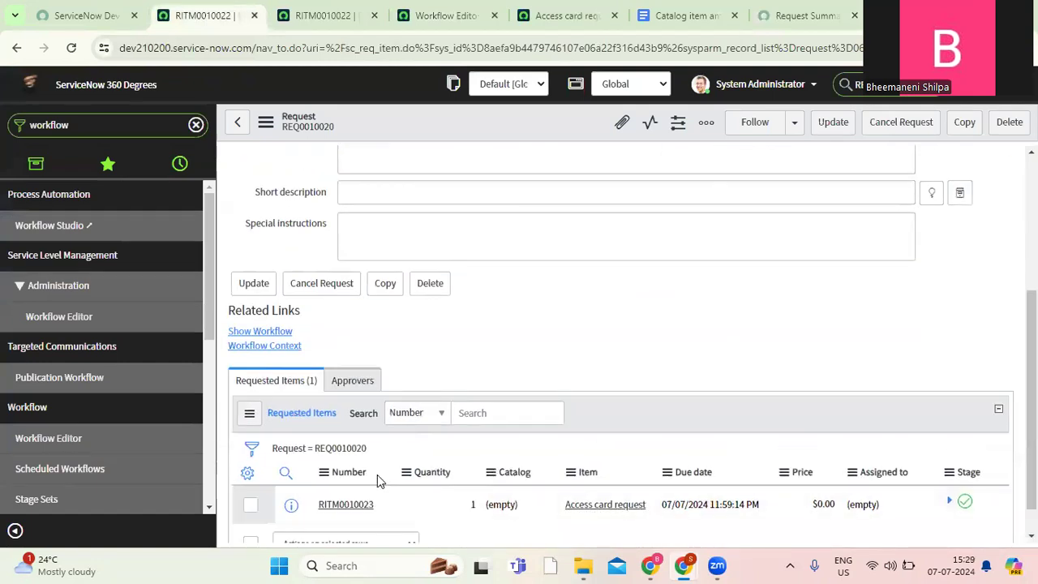
{"action": "left_click", "coordinate": [345, 505]}
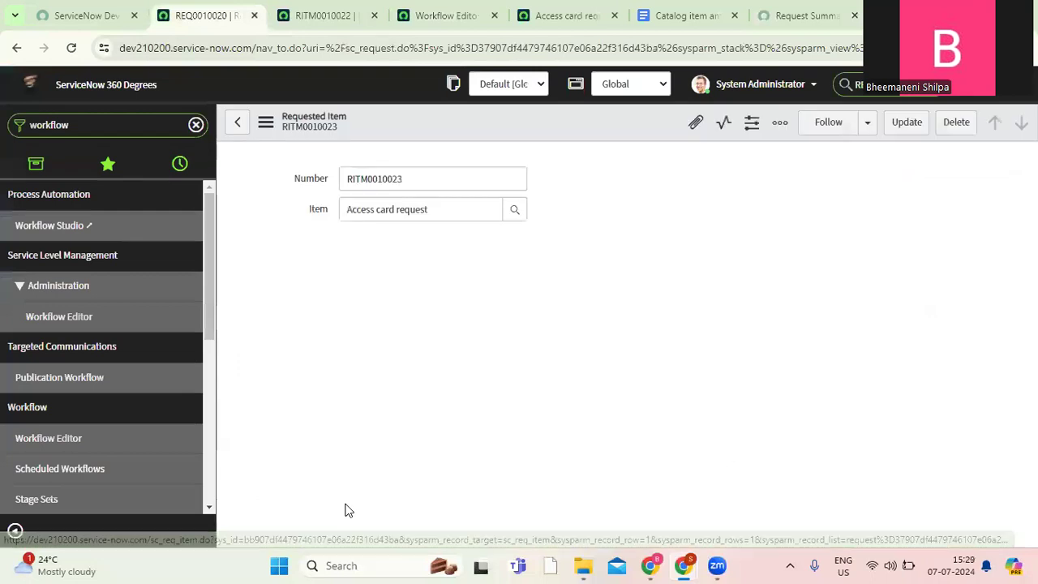
Reject the requested approval in the requested item's approvers list and check the item's stage and state.
{"action": "scroll", "coordinate": [620, 345], "scroll_direction": "down", "scroll_amount": 10}
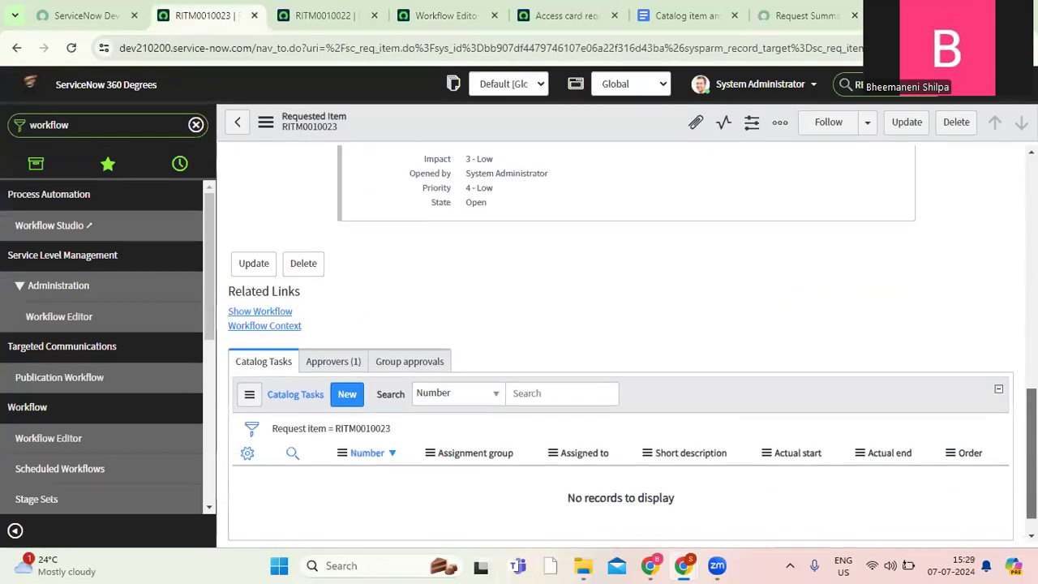
{"action": "left_click", "coordinate": [333, 361]}
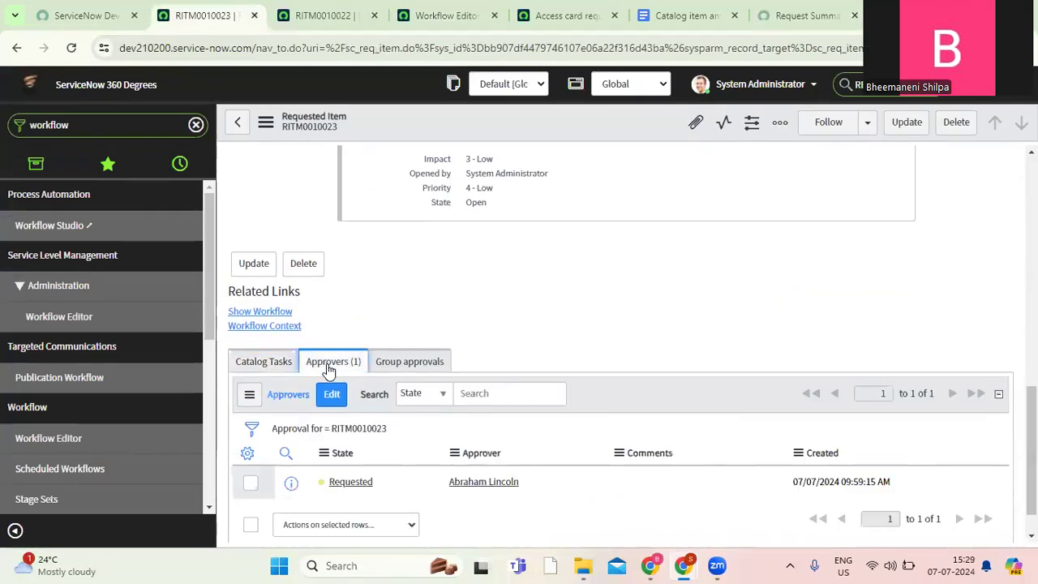
{"action": "right_click", "coordinate": [361, 485]}
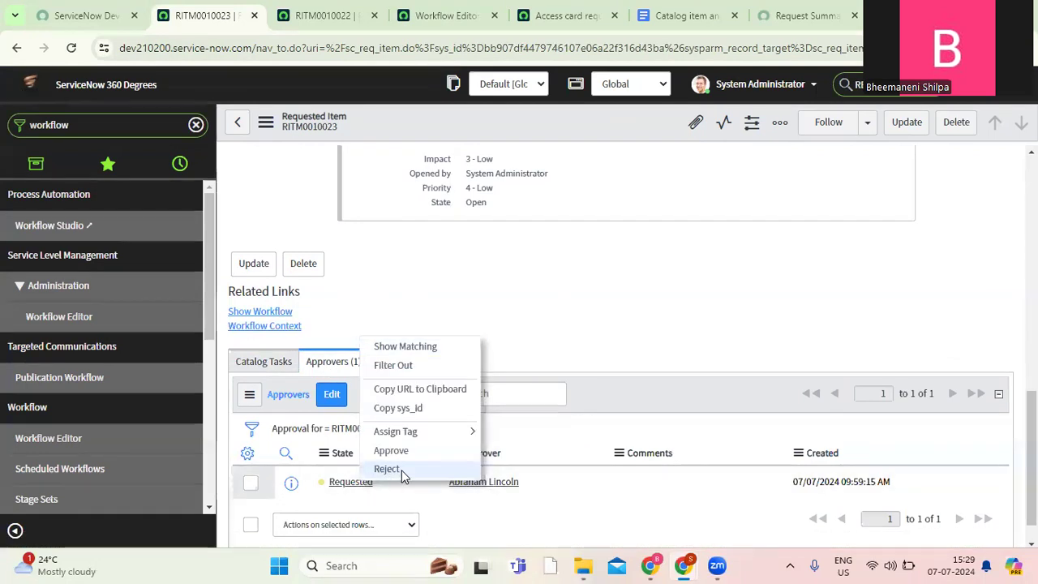
{"action": "left_click", "coordinate": [387, 469]}
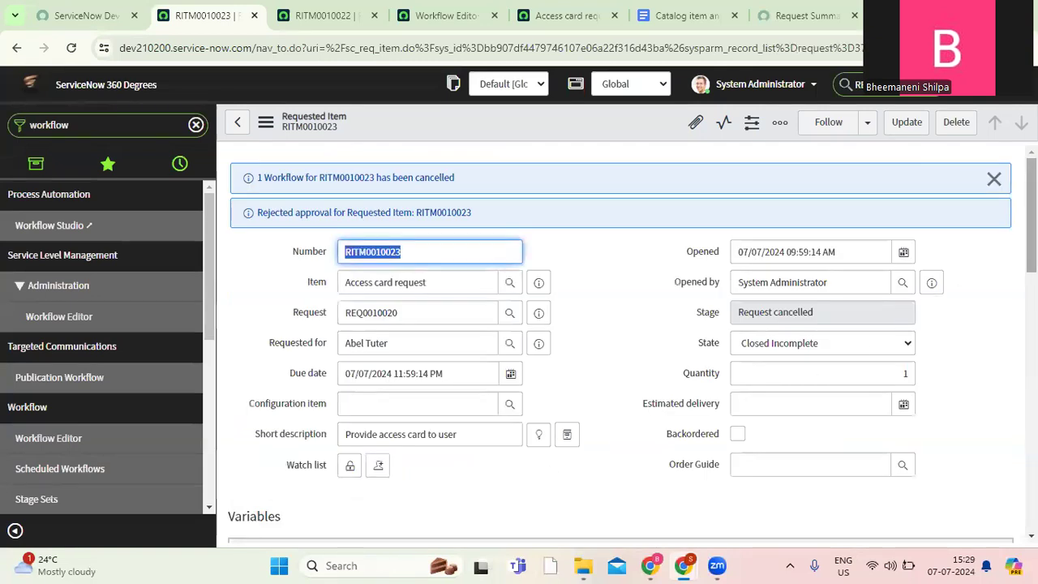
{"action": "scroll", "coordinate": [692, 258], "scroll_direction": "down", "scroll_amount": 1}
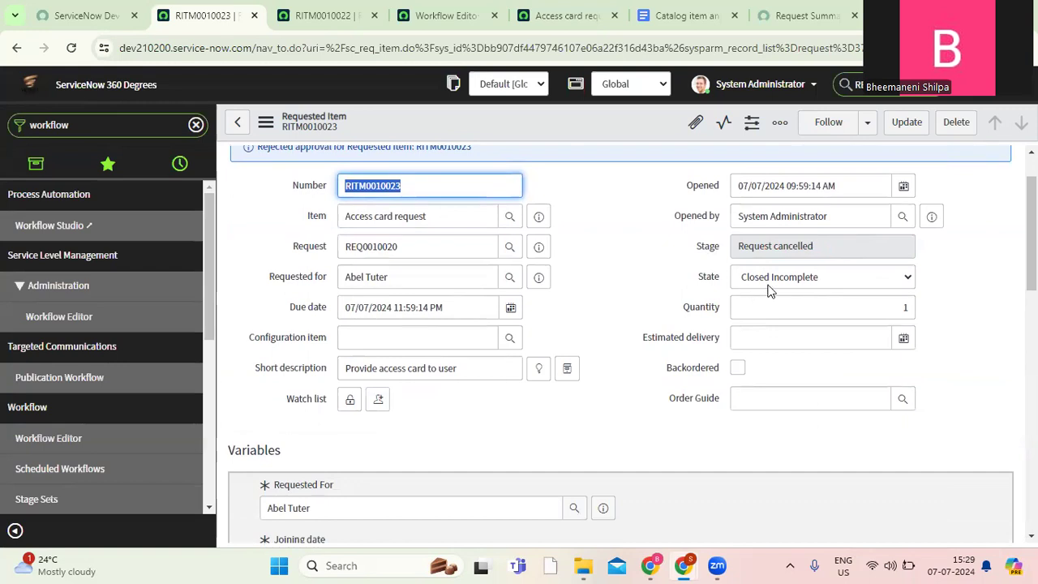
{"action": "scroll", "coordinate": [804, 290], "scroll_direction": "down", "scroll_amount": 1}
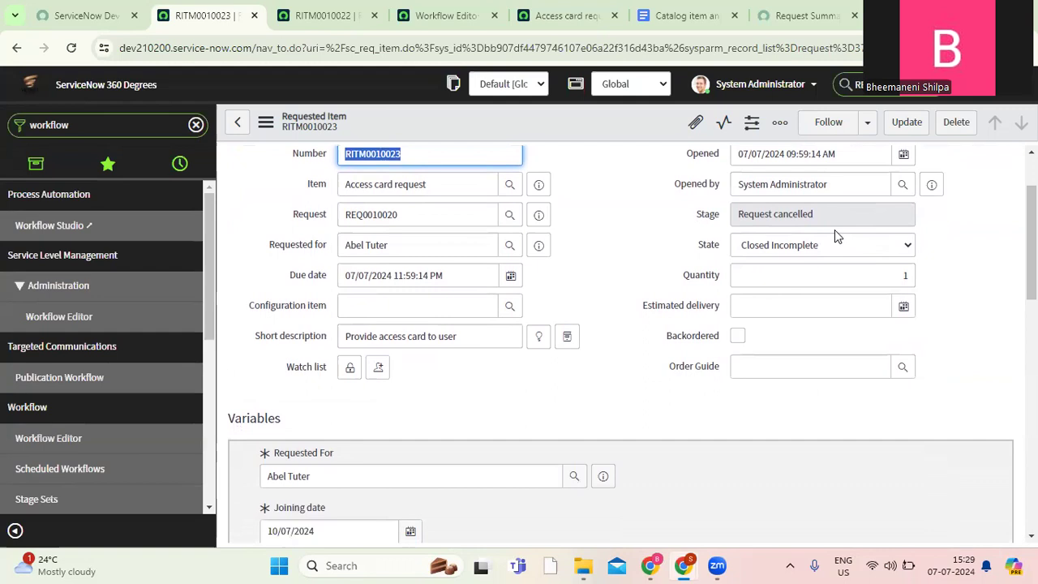
Show the rejected item's workflow and review the status details of the activities from Begin through the rejected path to End.
{"action": "left_click_drag", "start_coordinate": [1032, 242], "coordinate": [1031, 442]}
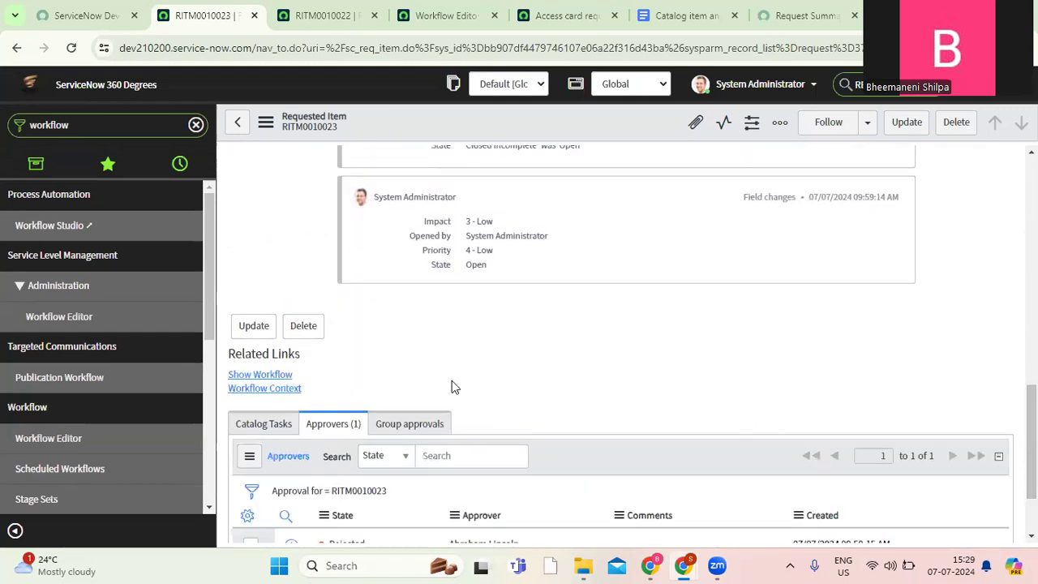
{"action": "left_click", "coordinate": [282, 378]}
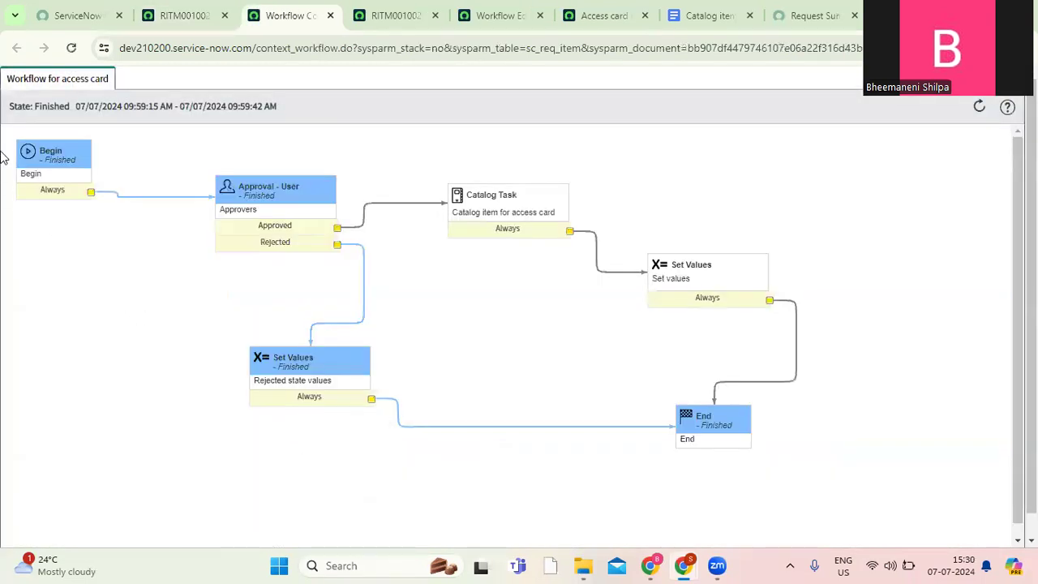
{"action": "mouse_move", "coordinate": [58, 173]}
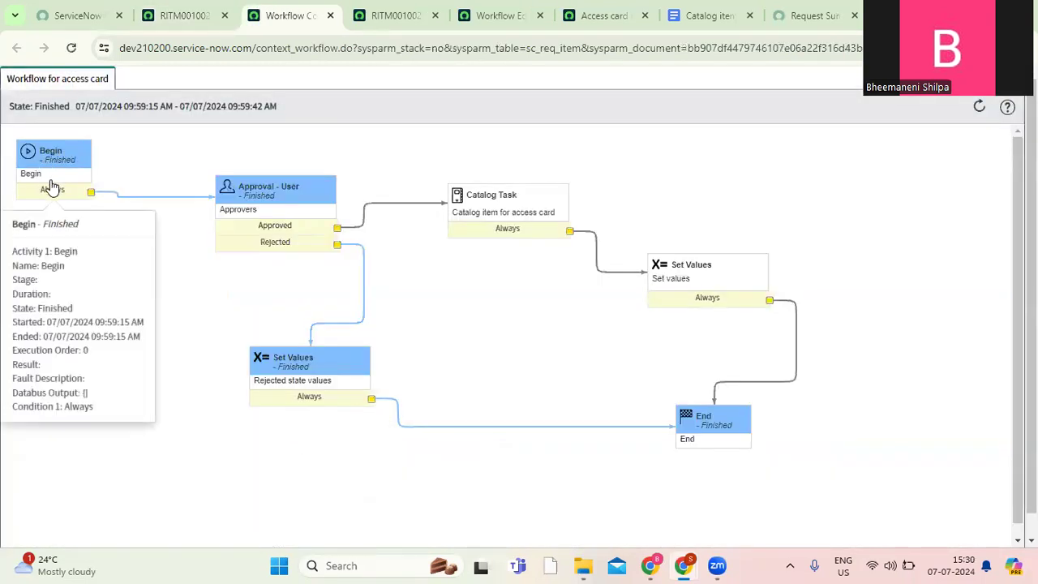
{"action": "mouse_move", "coordinate": [272, 202]}
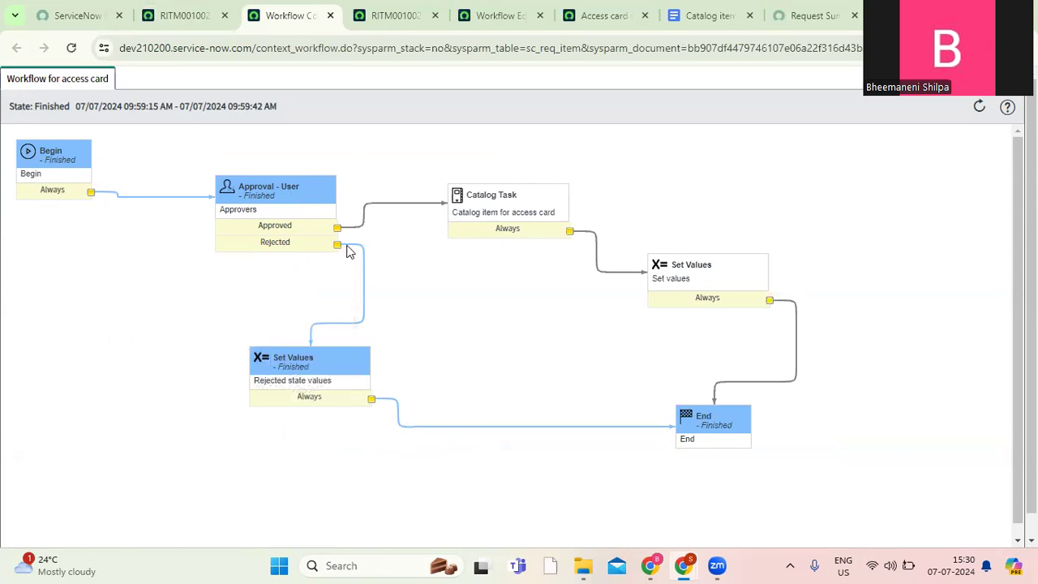
{"action": "mouse_move", "coordinate": [279, 359]}
{"action": "mouse_move", "coordinate": [712, 437]}
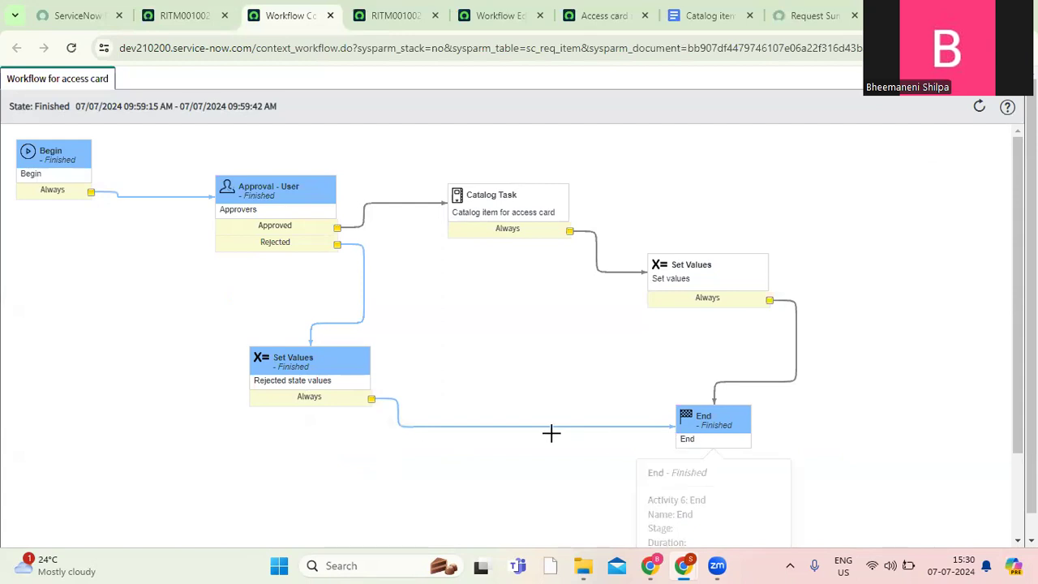